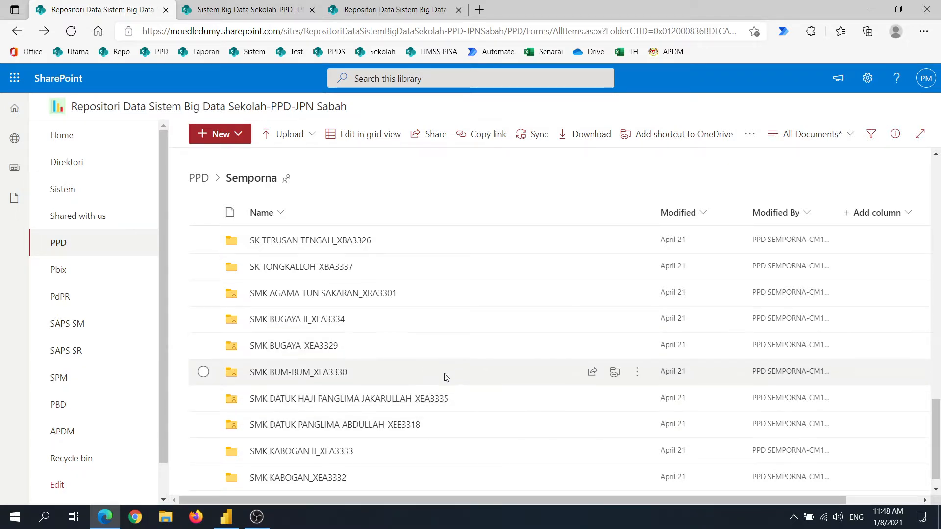
- Open MarkahPPT2021_T4_SMK KABOGAN_XEA3332.xlsx from the MarkahPelajar folder of school SMK KABOGAN_XEA3332
scroll(387, 382, up, 2)
scroll(392, 378, down, 2)
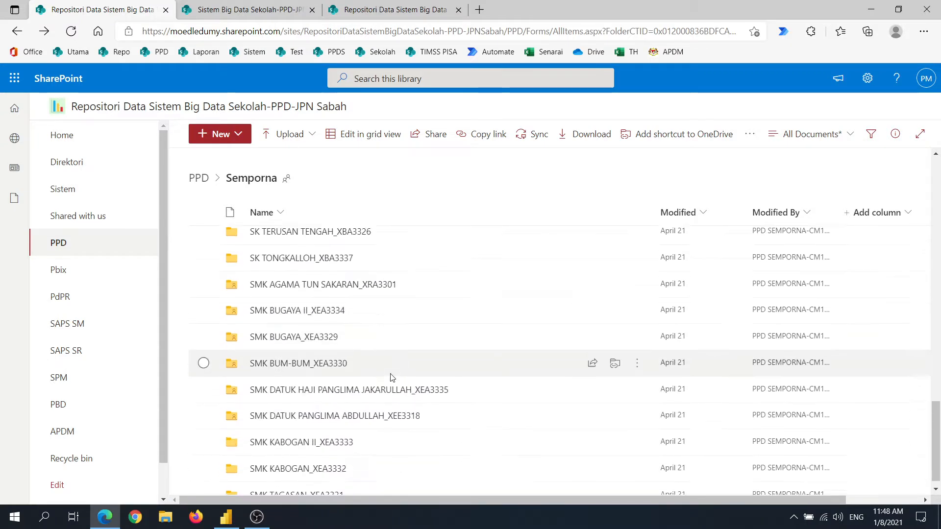
scroll(392, 377, down, 1)
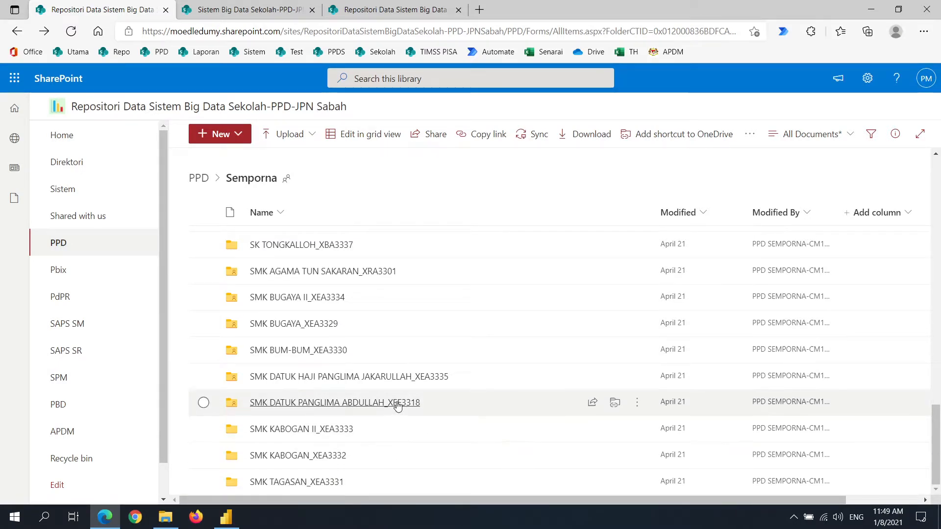
click(308, 456)
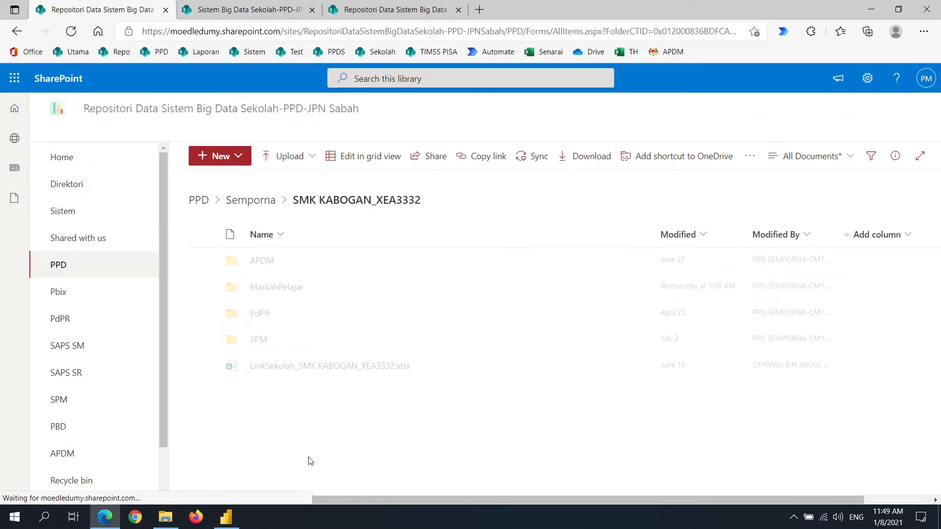
click(268, 287)
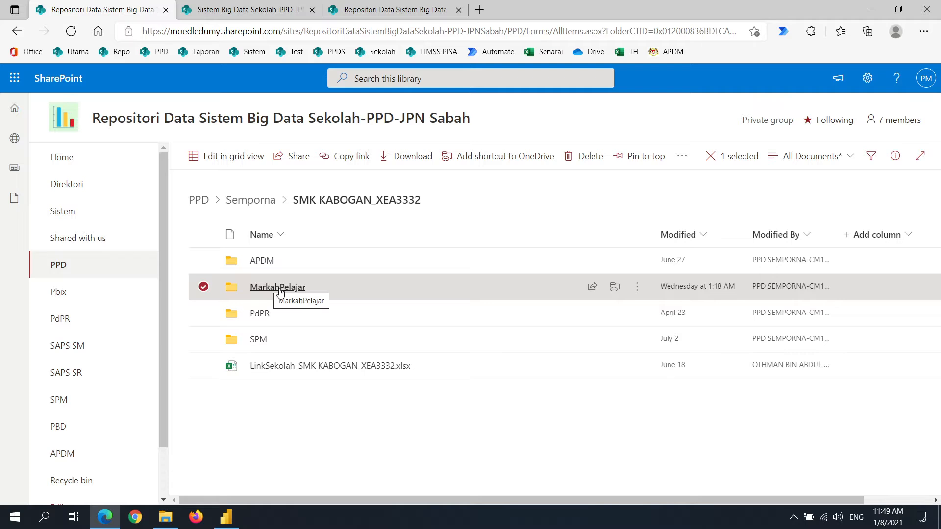
click(279, 288)
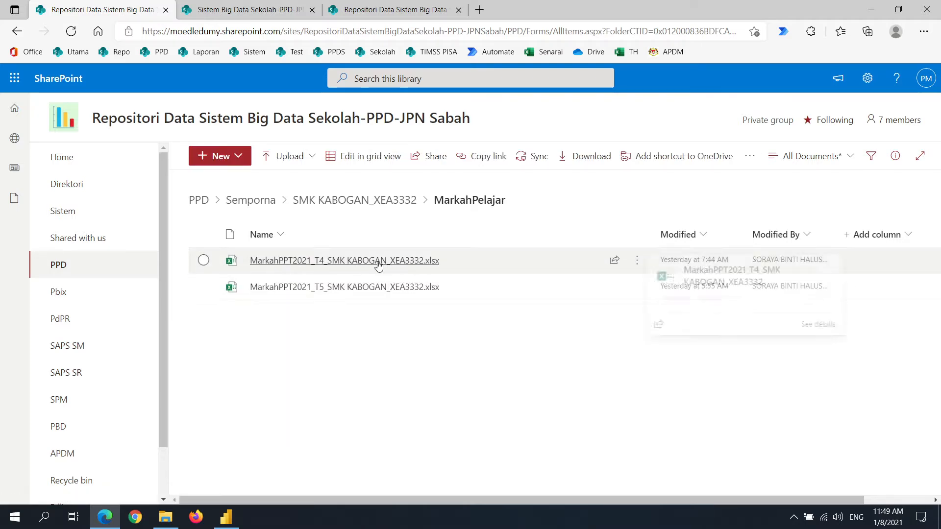
click(378, 265)
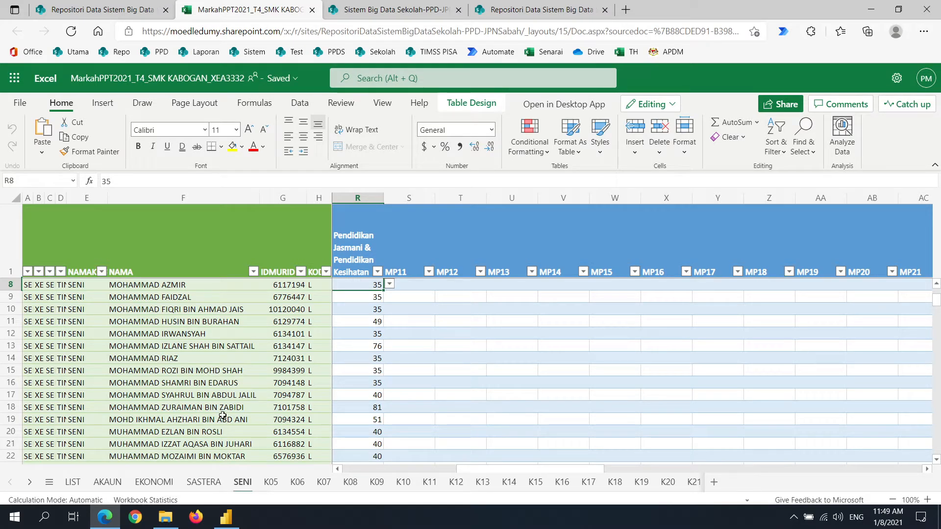
- Examine the subject columns and marks on the EKONOMI sheet, from Bahasa Melayu across to the unused MP columns
scroll(223, 415, up, 2)
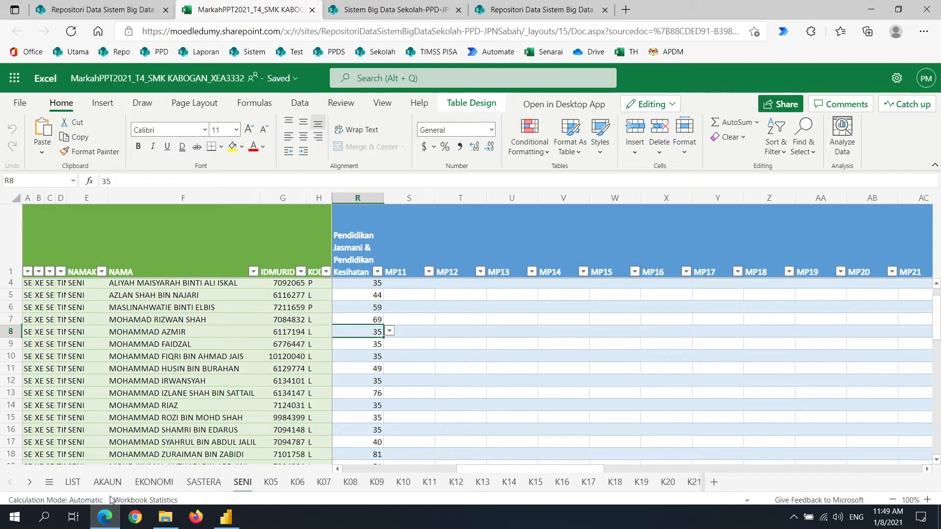
click(154, 482)
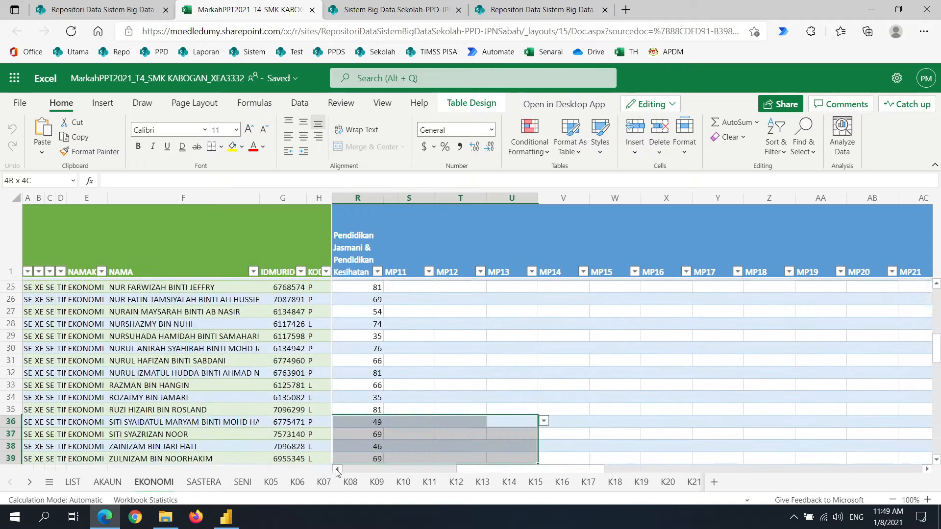
drag(337, 473, 338, 474)
drag(534, 470, 366, 471)
scroll(340, 277, up, 3)
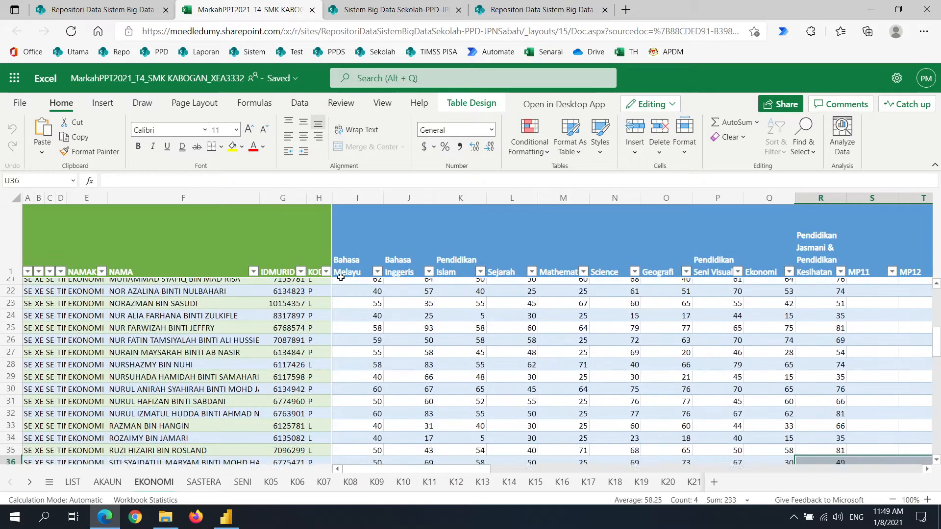
click(340, 276)
key(Right)
key(Right)
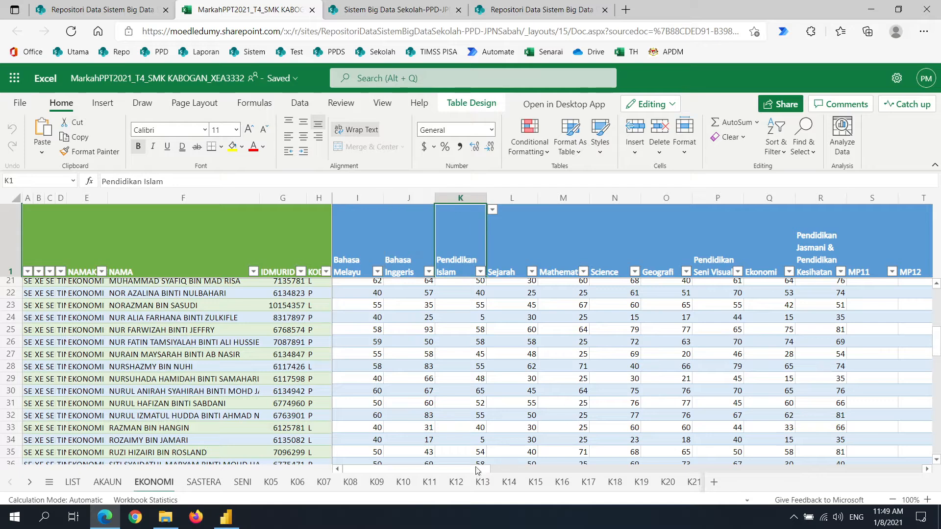
drag(477, 471, 540, 478)
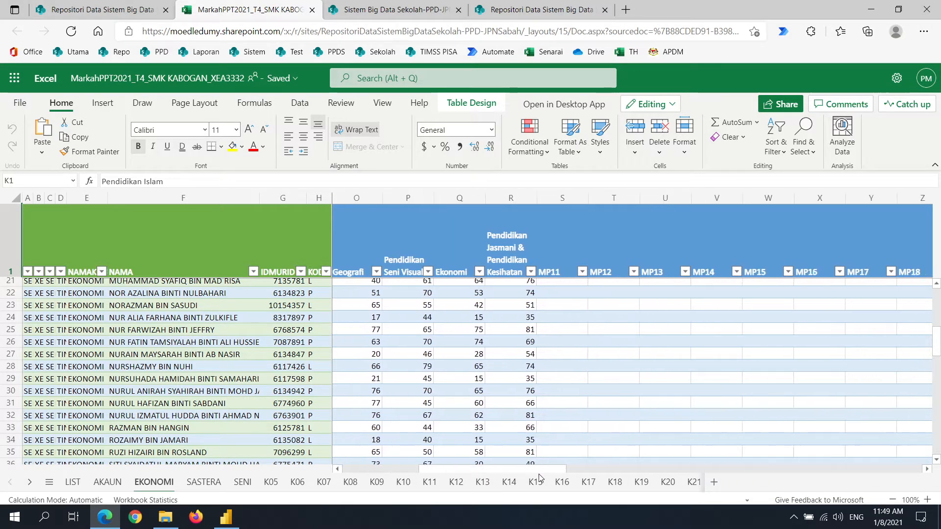
- View the subject choices offered for the MP11 header on the EKONOMI sheet without choosing one
click(573, 237)
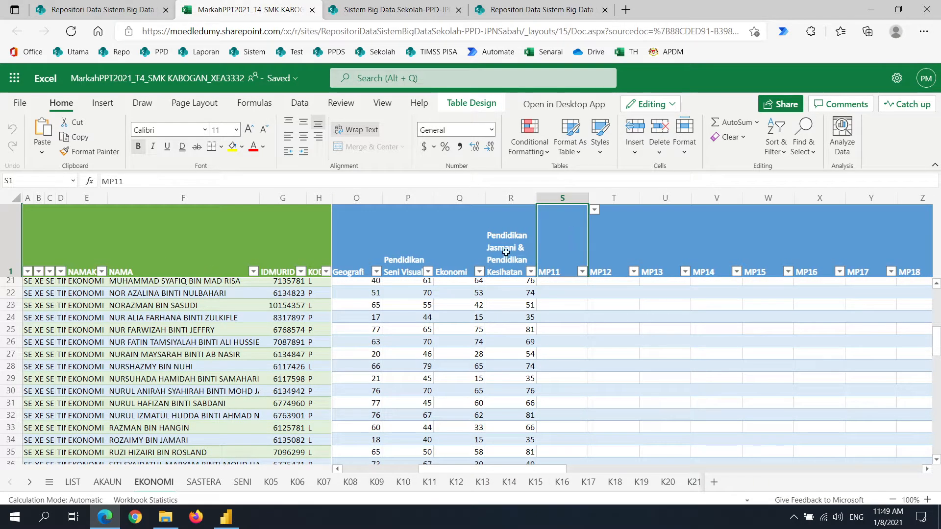
click(595, 210)
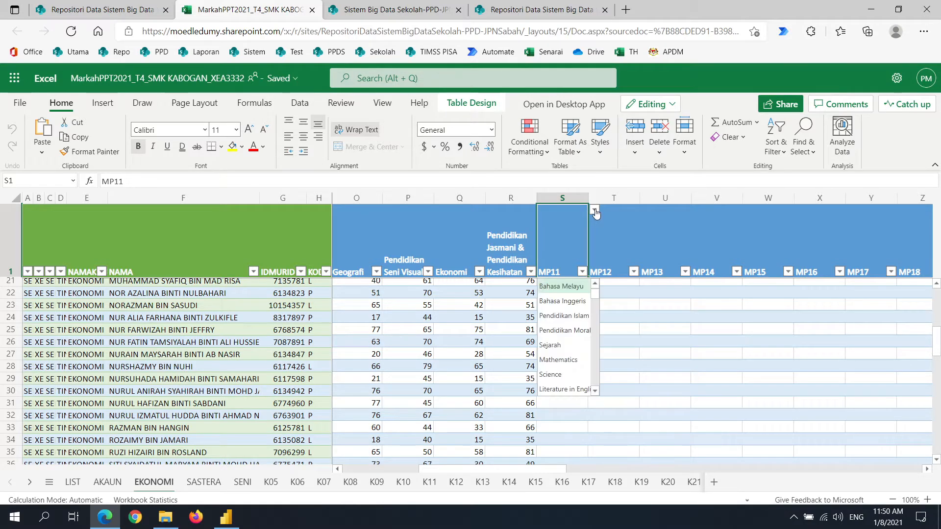
click(594, 210)
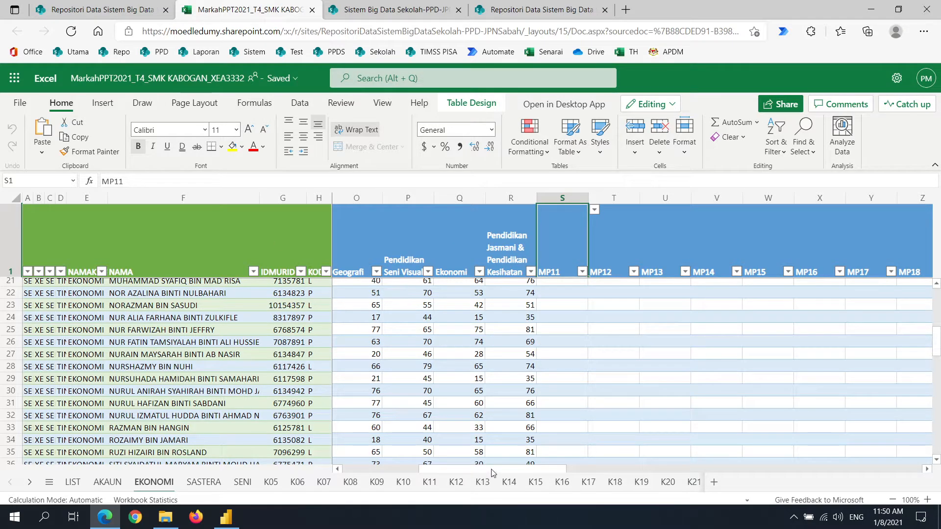
scroll(455, 368, left, 3)
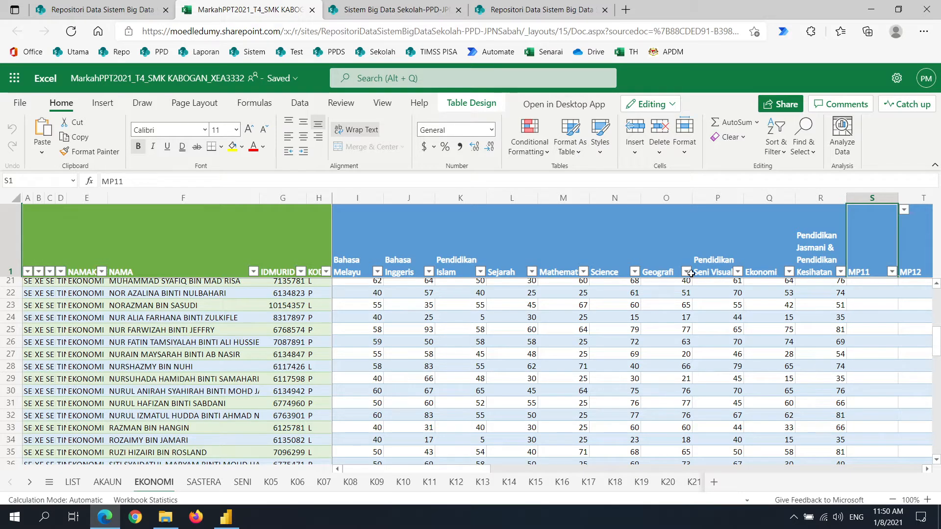
- Review the subject codes and names on the LIST sheet down to the end of the subject table
click(108, 482)
click(73, 483)
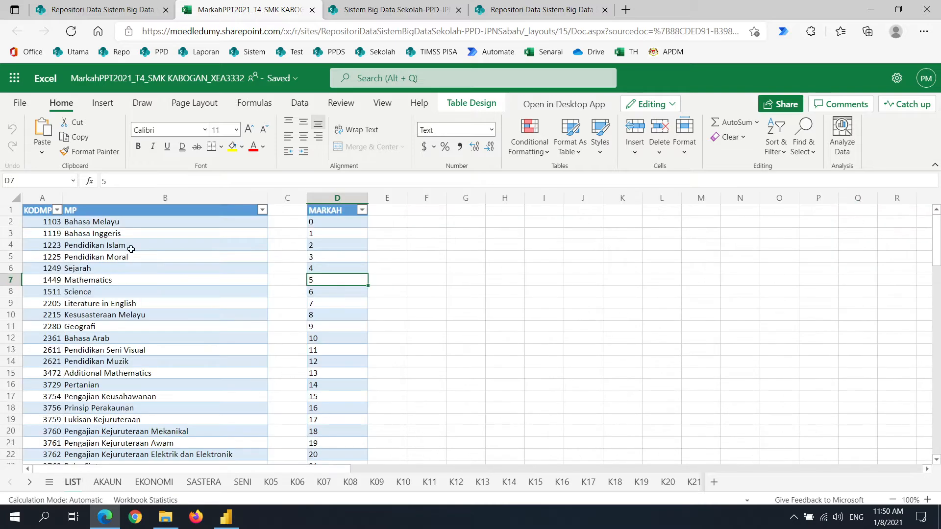
click(132, 233)
scroll(130, 303, down, 8)
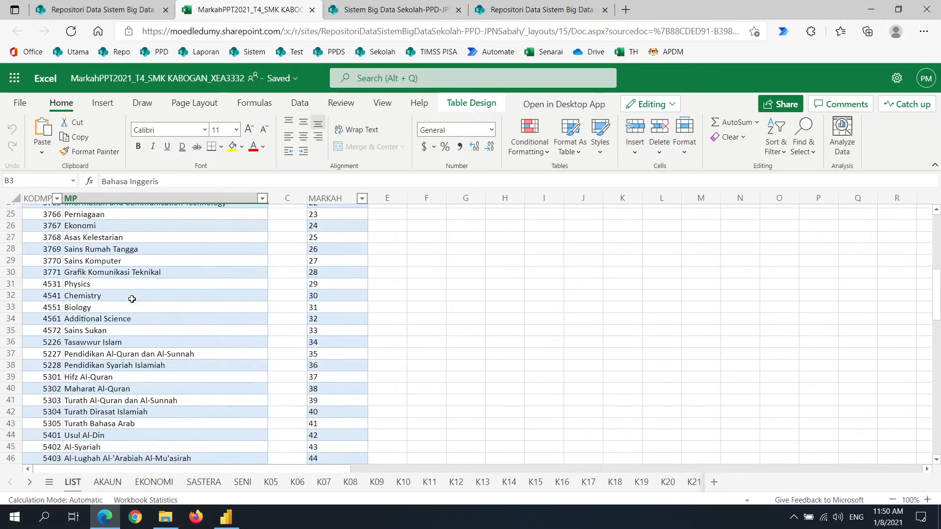
scroll(132, 299, down, 18)
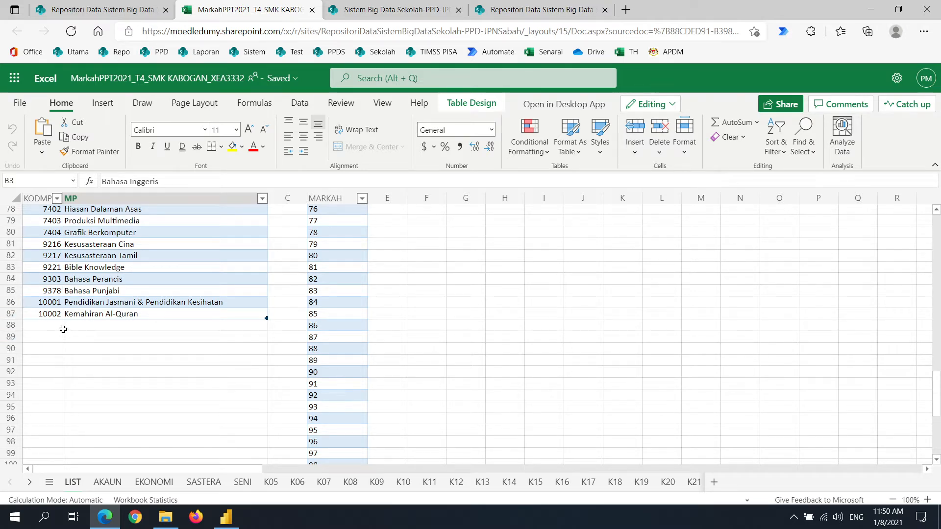
click(64, 329)
- On the AKAUN sheet, view the subject choices for the Pendidikan Jasmani & Pendidikan Kesihatan header and return to the first subject columns
click(107, 482)
scroll(369, 239, up, 4)
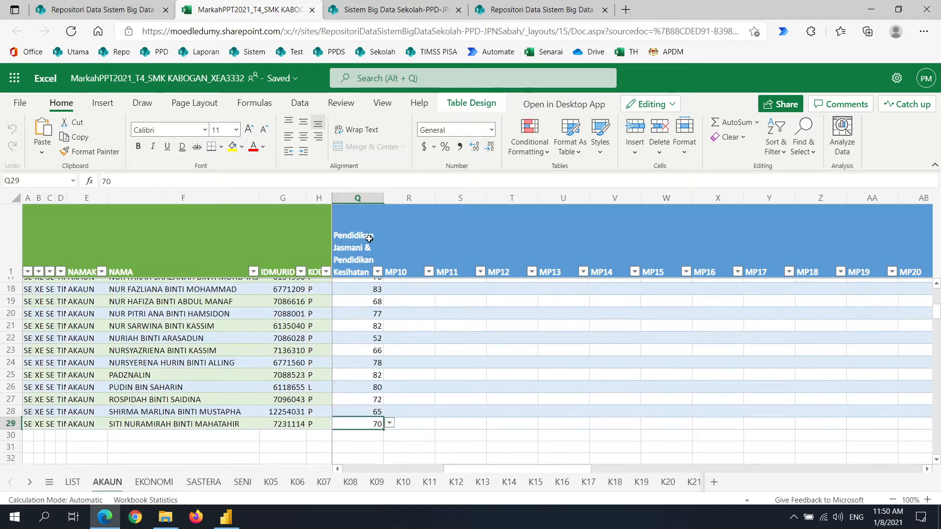
click(369, 238)
click(389, 212)
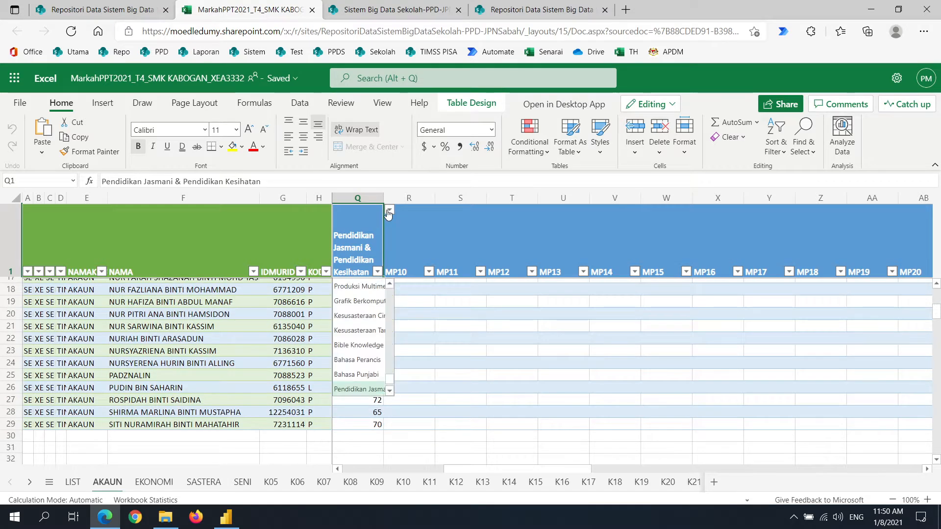
click(389, 212)
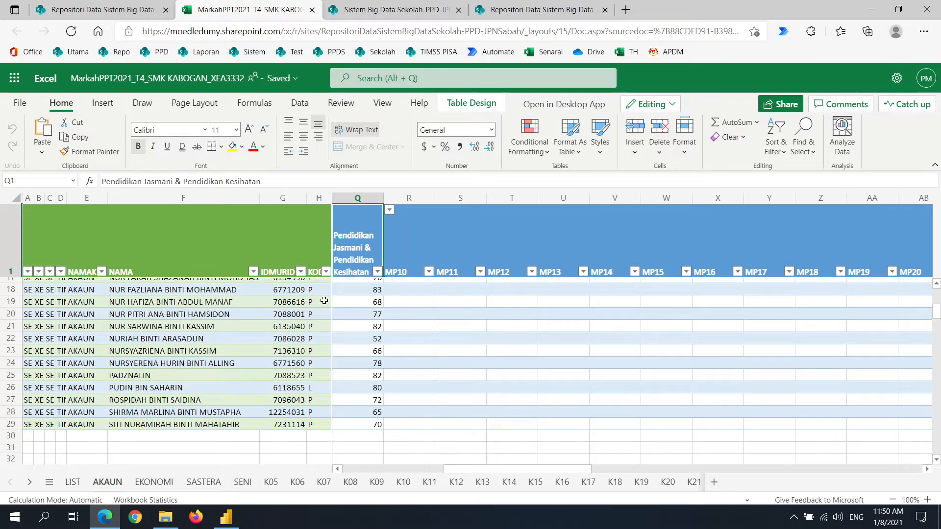
drag(500, 469, 382, 459)
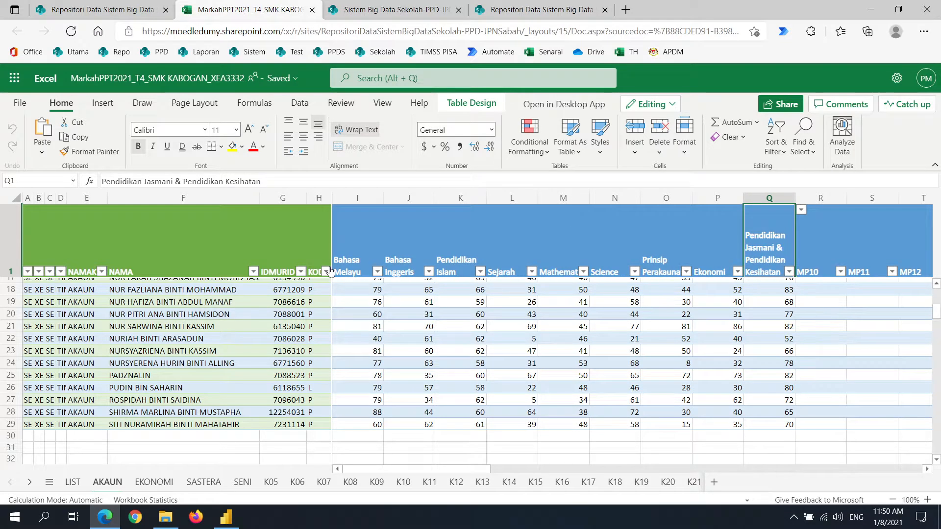
- Highlight the pupil details in the green columns of the AKAUN sheet, finishing with the range E2:H11
scroll(271, 387, up, 1)
drag(317, 451, 24, 205)
scroll(454, 374, up, 1)
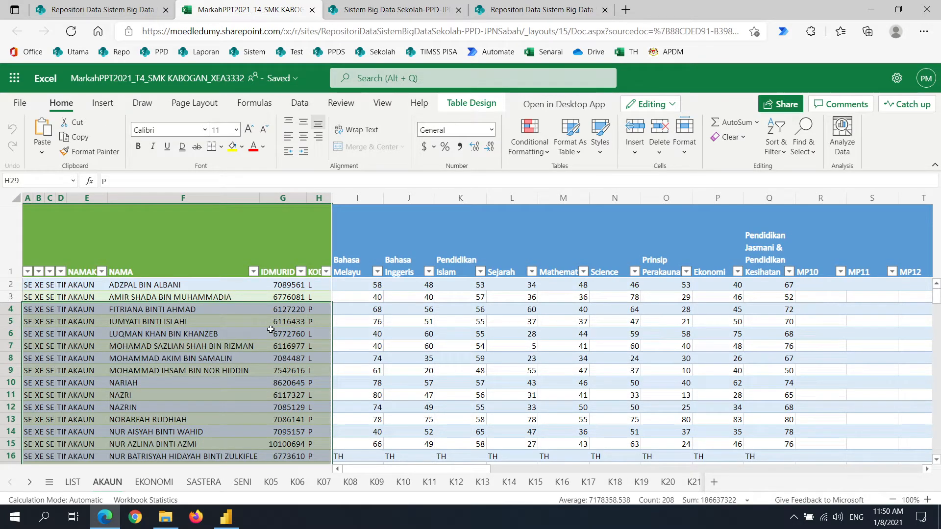
click(273, 324)
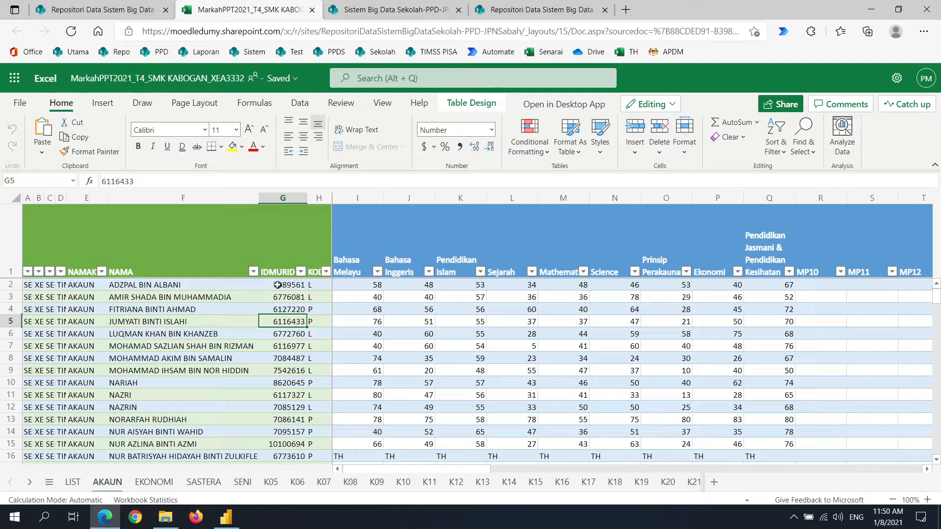
click(278, 286)
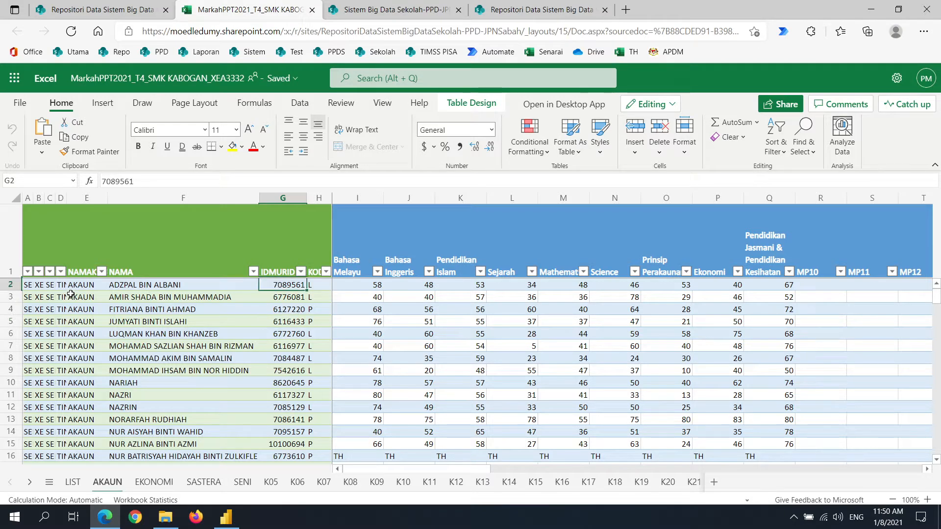
drag(71, 286, 319, 407)
click(237, 365)
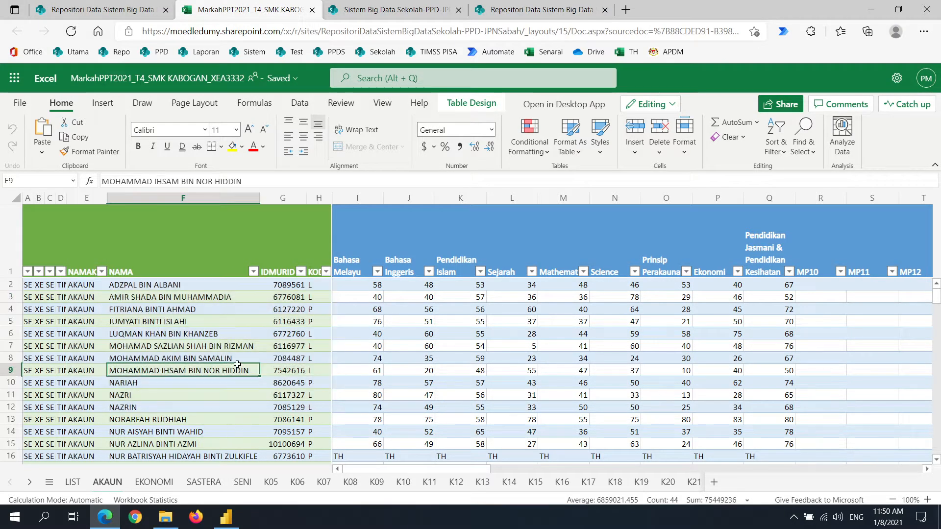
drag(70, 285, 318, 396)
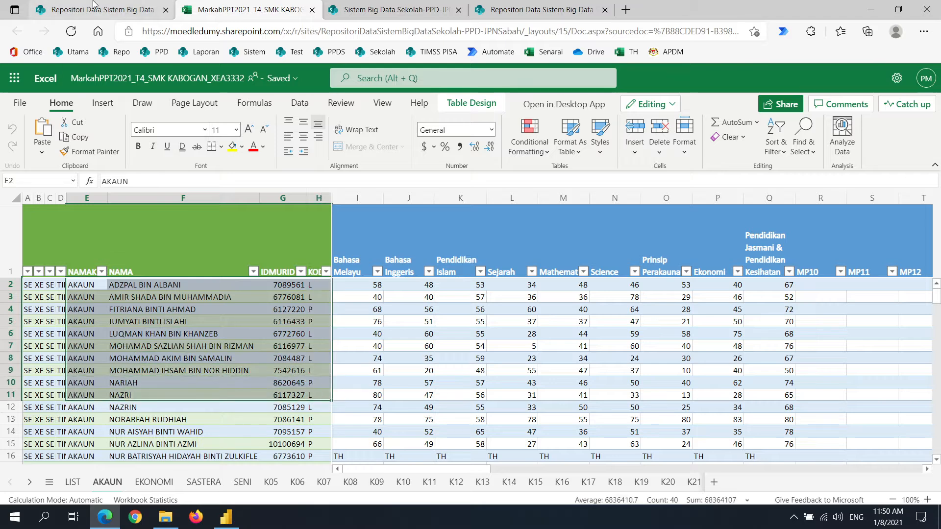
- Return to the SharePoint library and open APDMOperasi_30-Jun-21_SMK KABOGAN_XEA3332.xlsx from the APDM folder of SMK KABOGAN_XEA3332
click(93, 4)
click(269, 200)
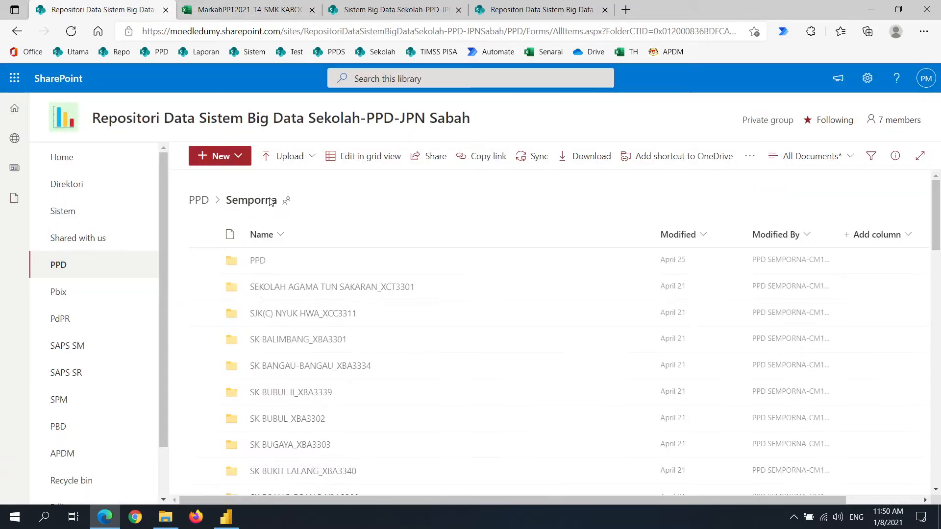
scroll(387, 354, down, 10)
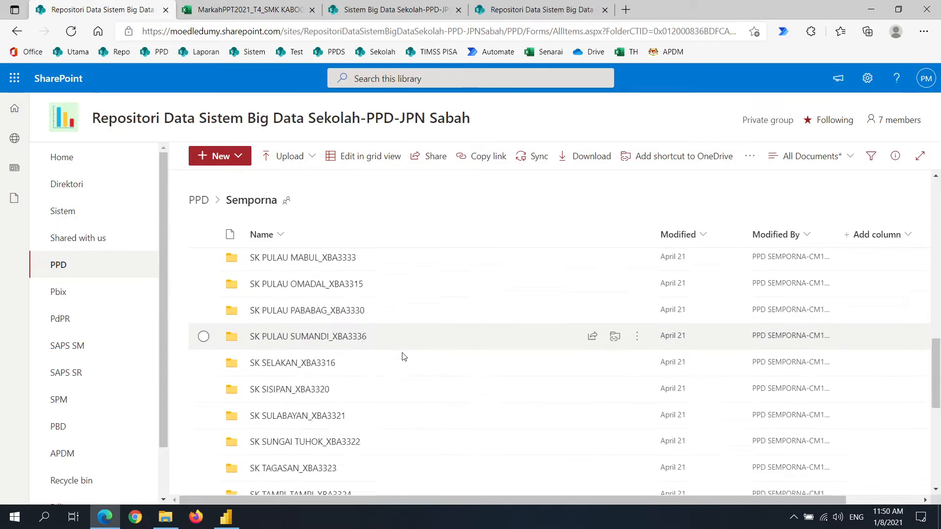
scroll(403, 356, down, 6)
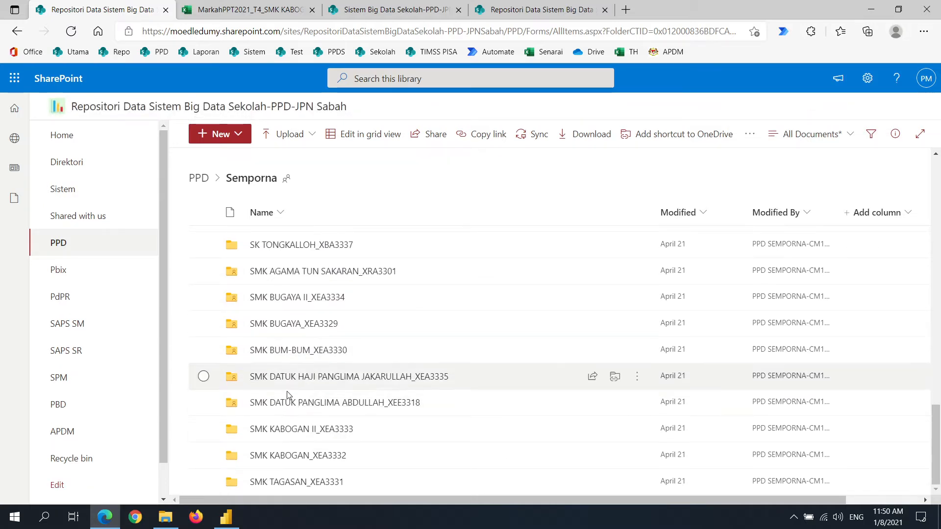
click(294, 455)
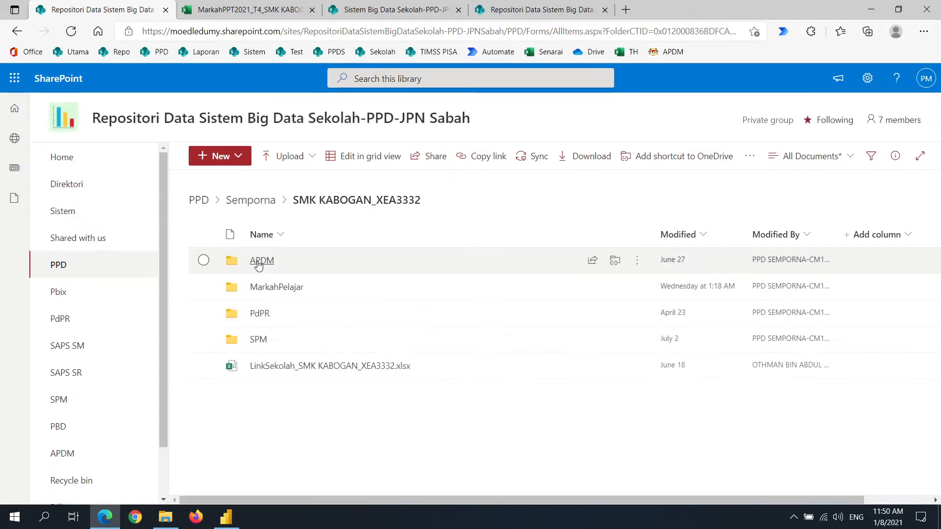
click(259, 263)
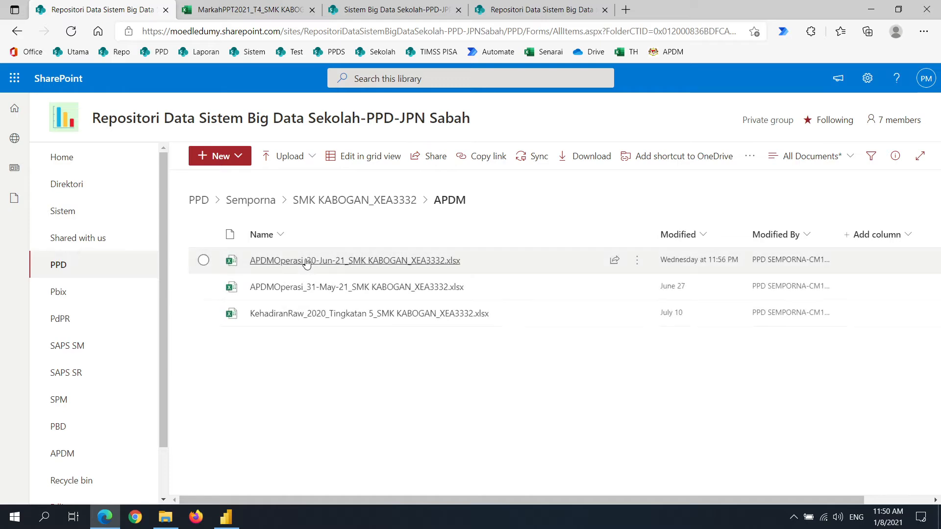
click(306, 263)
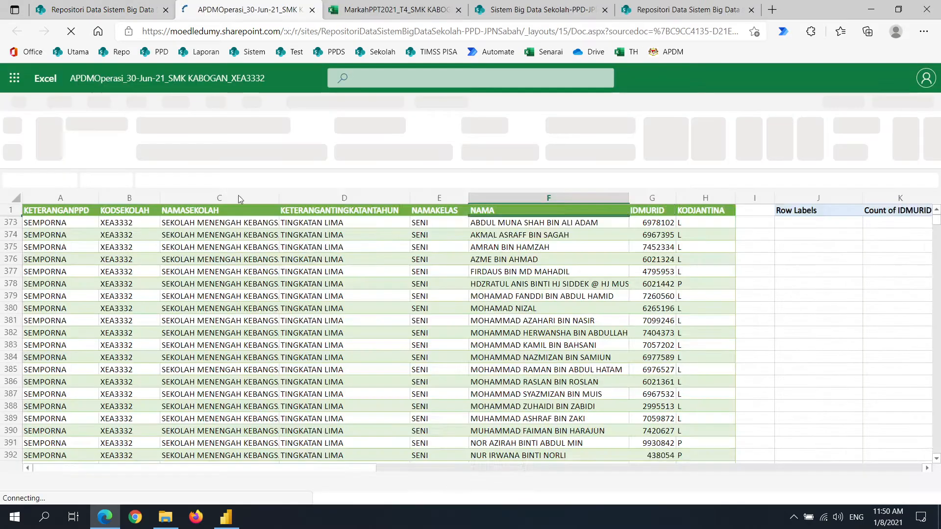
- Switch back to the MarkahPPT2021_T4 workbook and look through the pupil rows on the AKAUN sheet
click(371, 7)
click(233, 362)
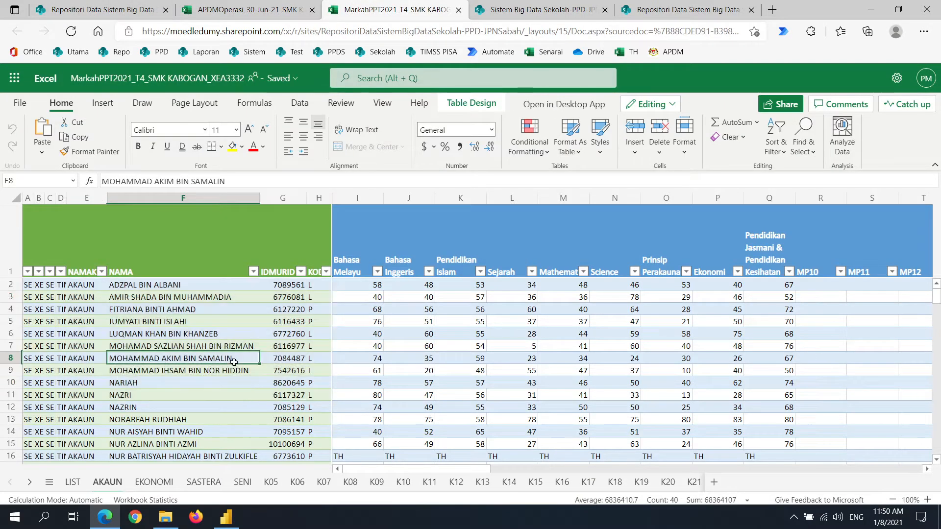
scroll(266, 309, down, 4)
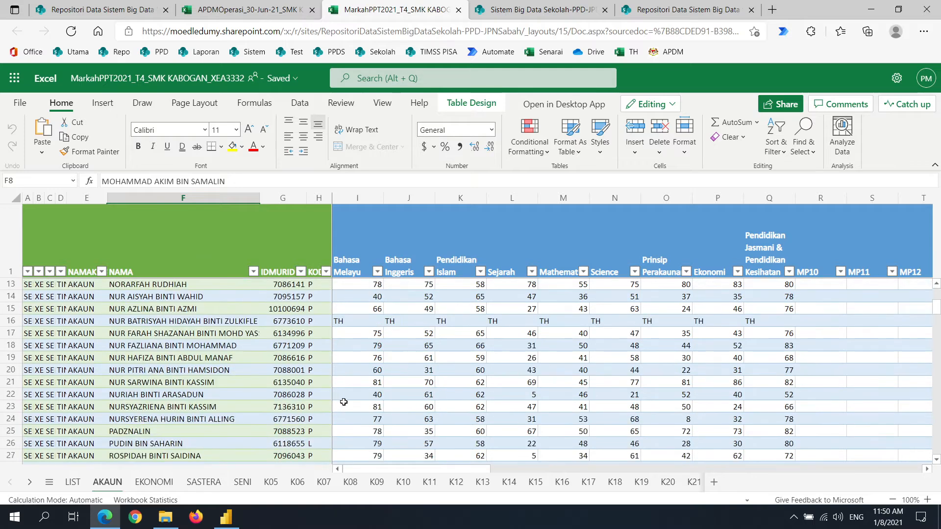
- On the AKAUN sheet, view the mark choices offered for the first pupil's Bahasa Melayu cell, I2
scroll(343, 401, up, 4)
click(362, 285)
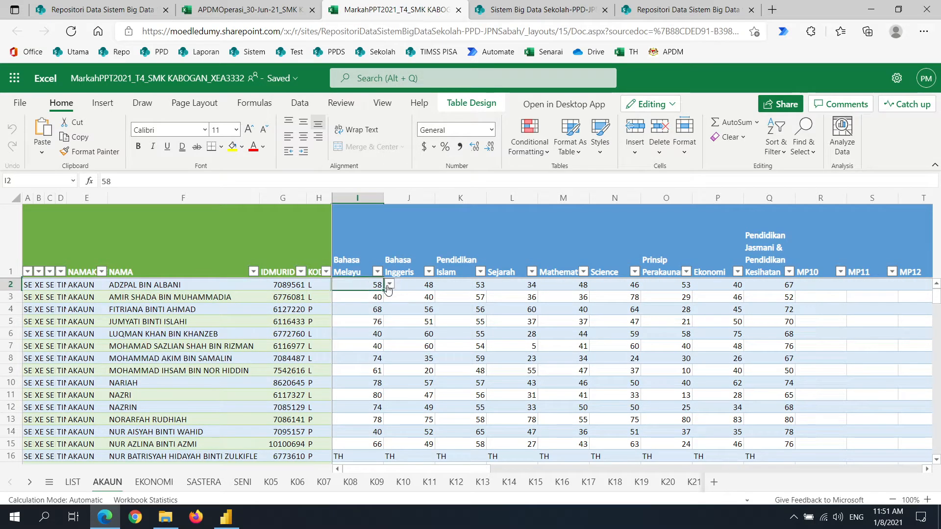
click(389, 284)
click(391, 287)
- On the LIST sheet, examine the MARKAH list down to its last entry, Tidak dijalankan
click(73, 482)
scroll(351, 351, up, 3)
scroll(351, 351, down, 8)
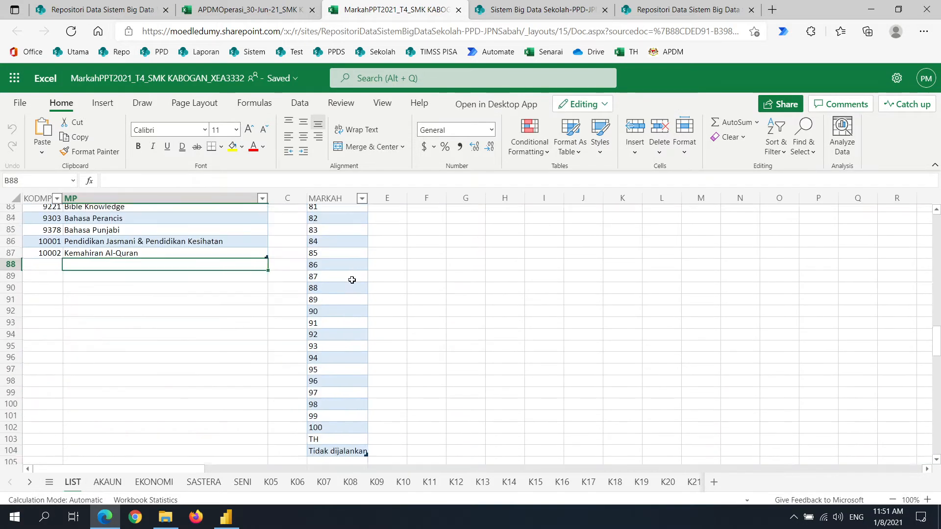
click(326, 355)
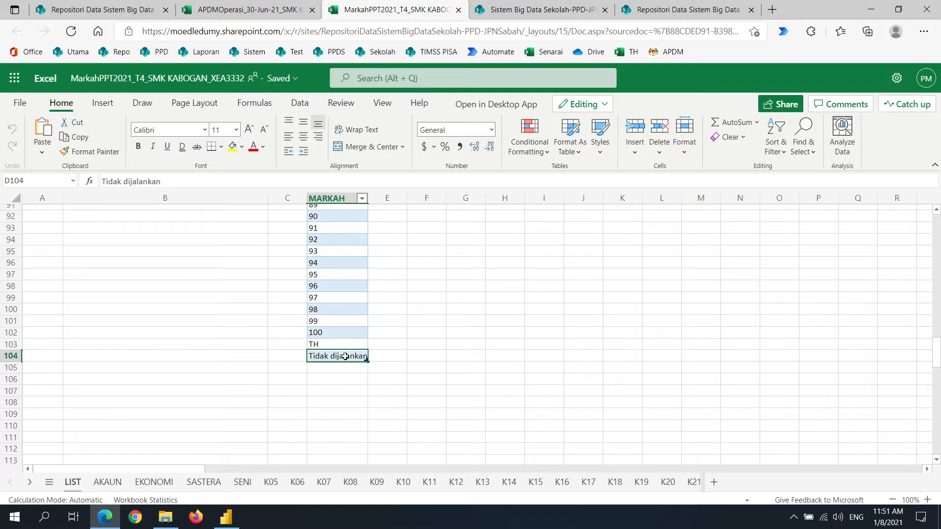
scroll(287, 307, up, 12)
- Look through the AKAUN, EKONOMI, SASTERA and SENI class sheets, finishing at the first subject columns of SENI
click(108, 481)
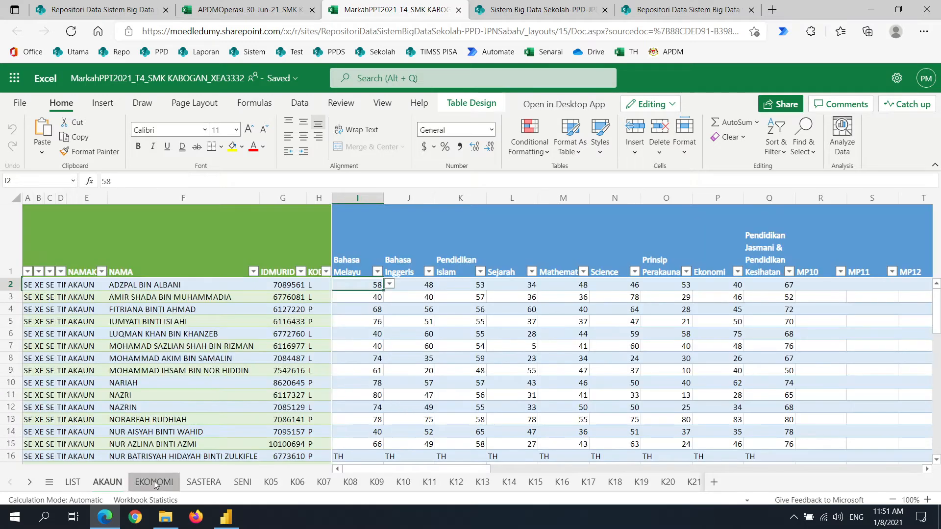
click(154, 481)
click(203, 481)
click(242, 483)
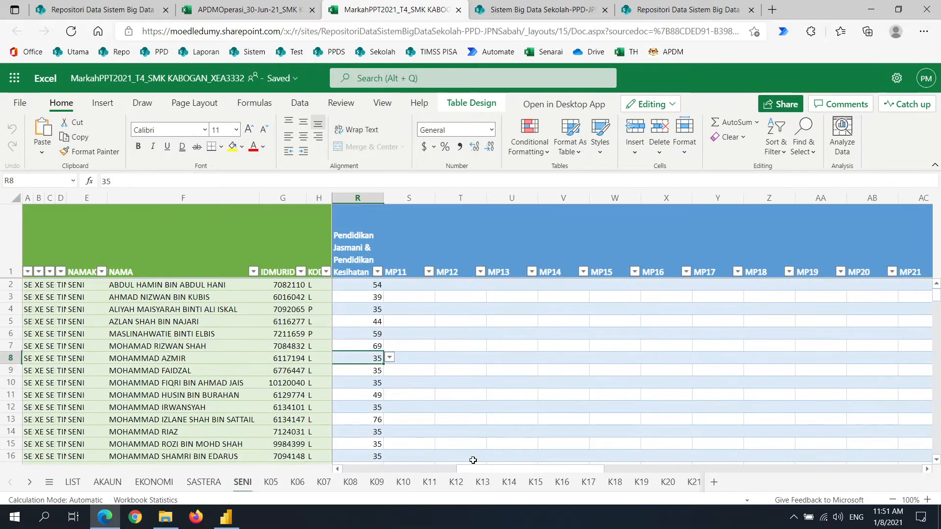
drag(503, 472, 297, 472)
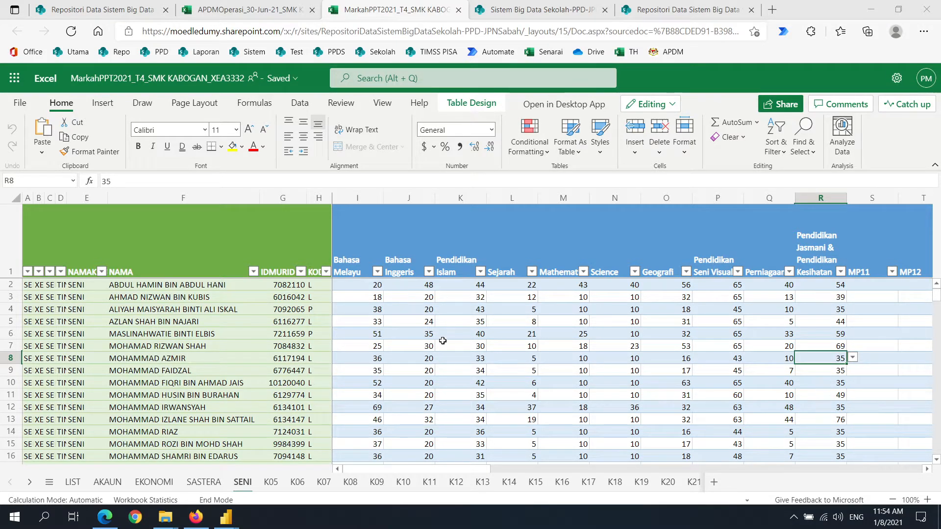
- Switch to the Sistem BigData file in Power BI Desktop to view the SAPS_SM table, and return to the marks workbook
mouse_move(226, 517)
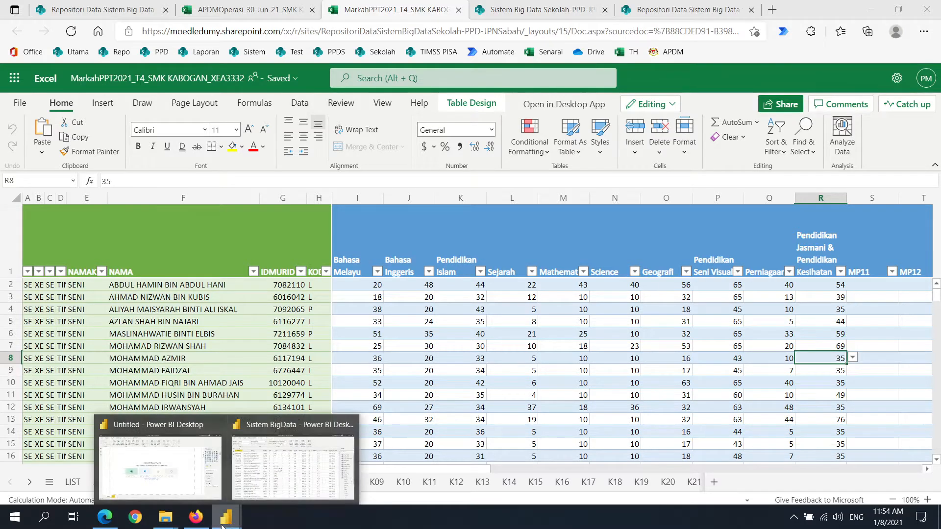
click(288, 486)
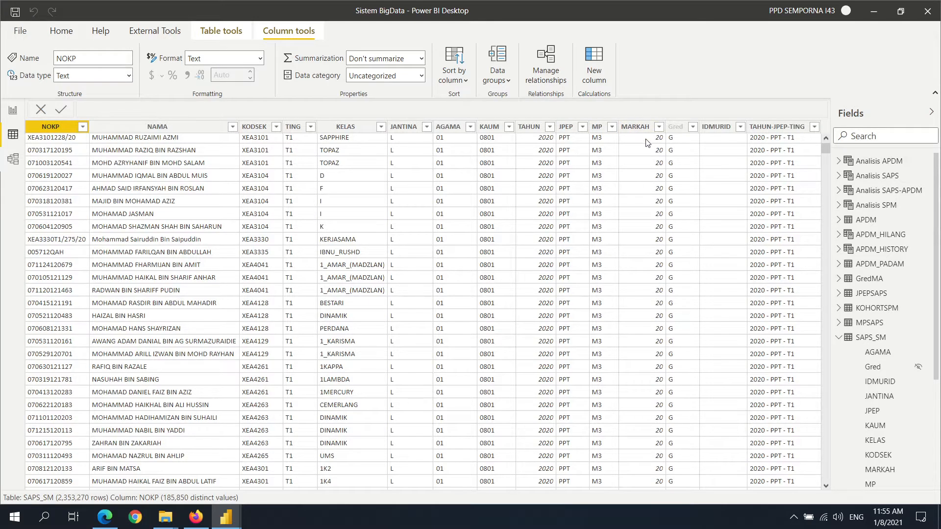
click(104, 517)
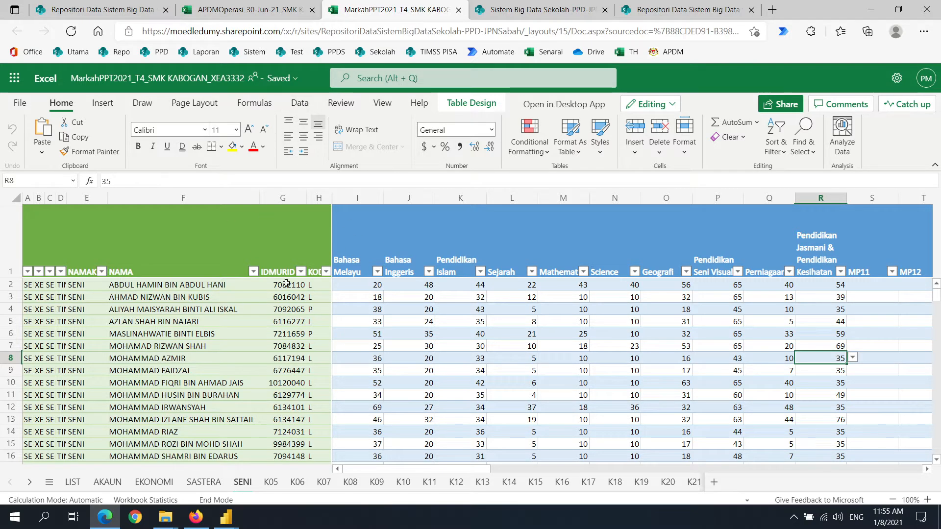
- On the SENI sheet, highlight the Bahasa Melayu and Bahasa Inggeris marks in I2:J4, finishing on the first Pendidikan Islam mark
drag(362, 285, 414, 312)
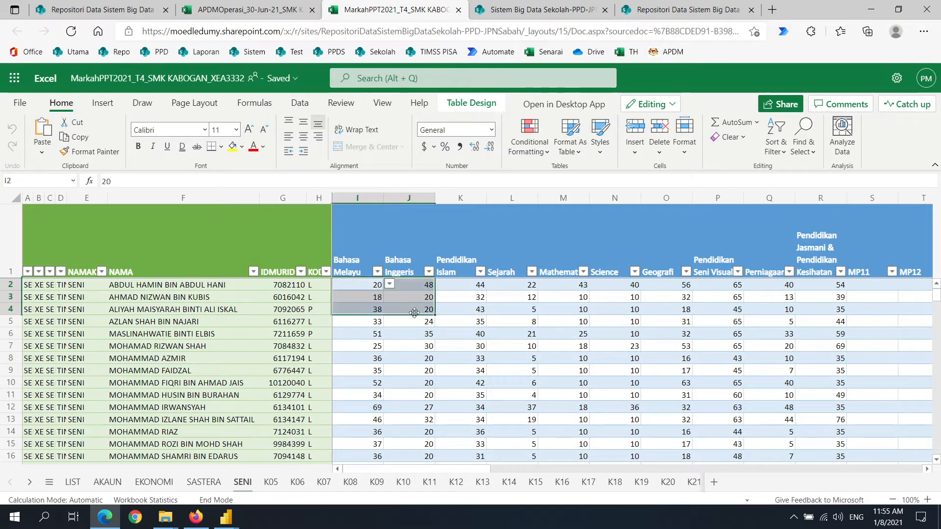
click(466, 309)
click(467, 285)
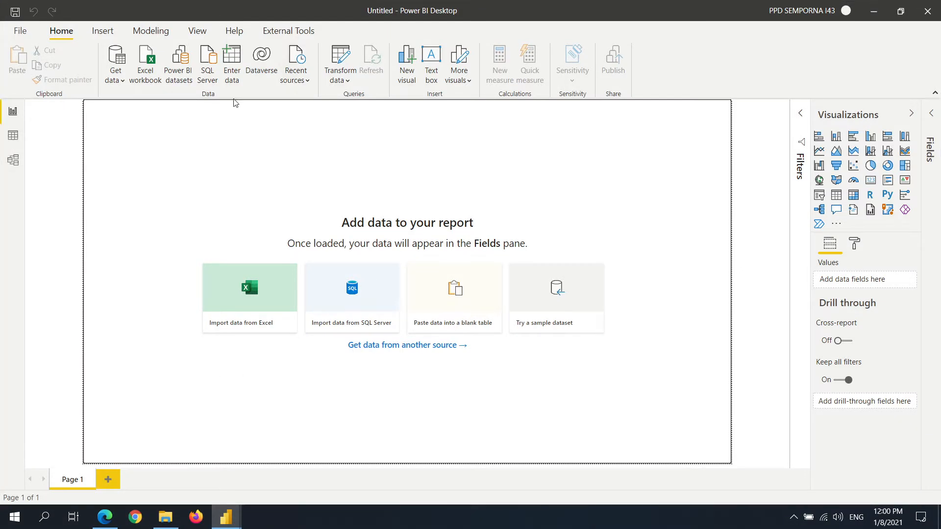
- In the untitled Power BI Desktop report, open the full list of data sources for getting data
click(116, 77)
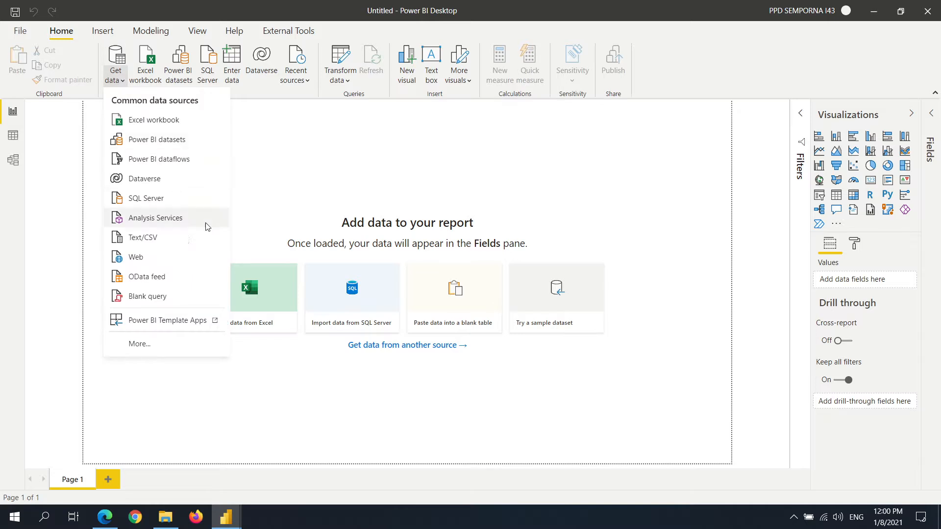
click(133, 343)
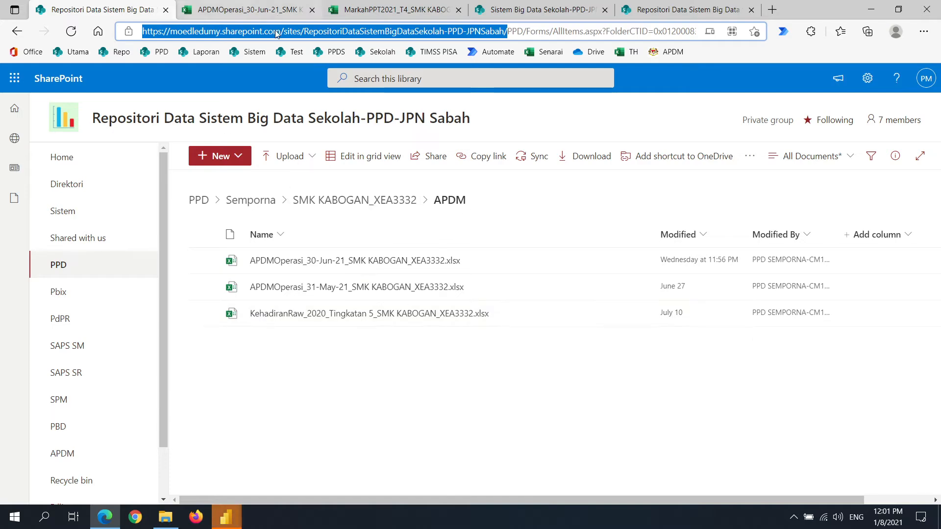
- In the browser, close the APDMOperasi_30-Jun-21 workbook and look through the remaining open pages, finishing on the marks workbook
click(277, 10)
click(392, 10)
click(312, 10)
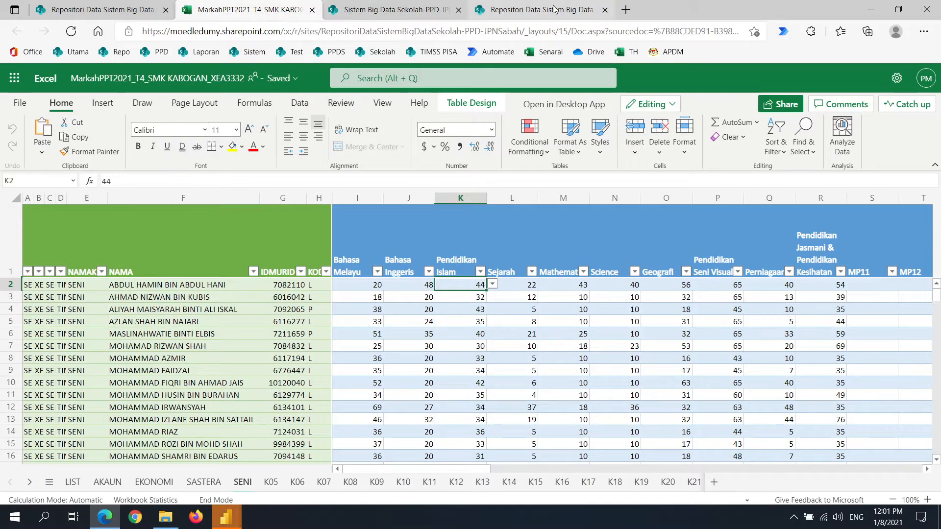
click(483, 10)
click(392, 10)
click(248, 10)
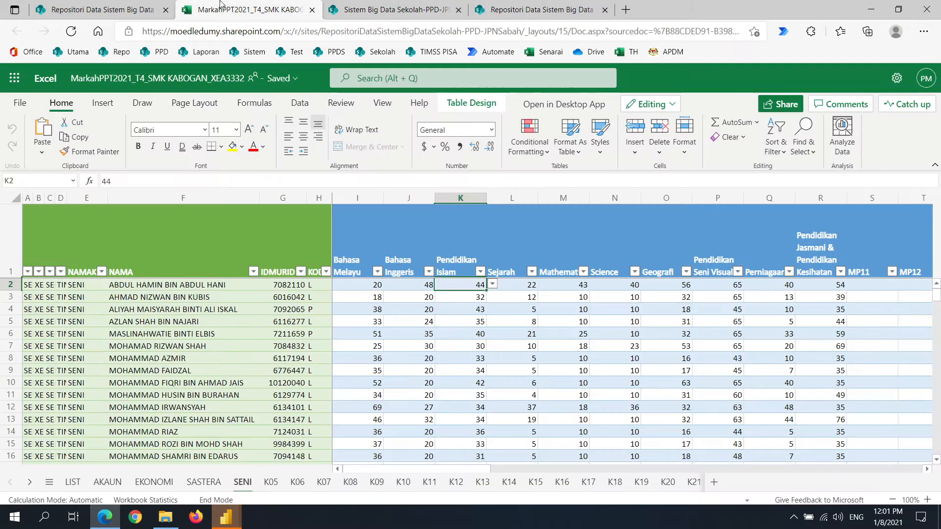
- Return to the SharePoint library and open the MarkahPelajar folder of SMK KABOGAN_XEA3332
click(113, 9)
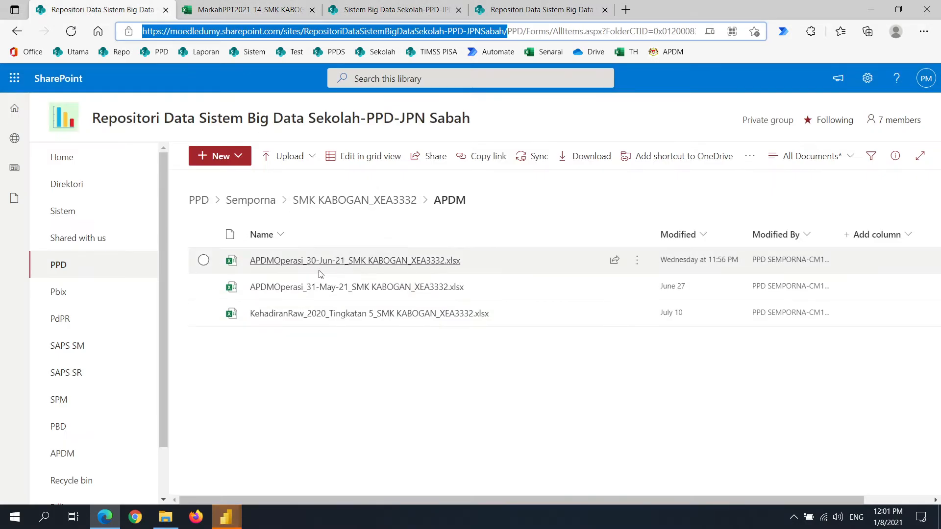
click(319, 200)
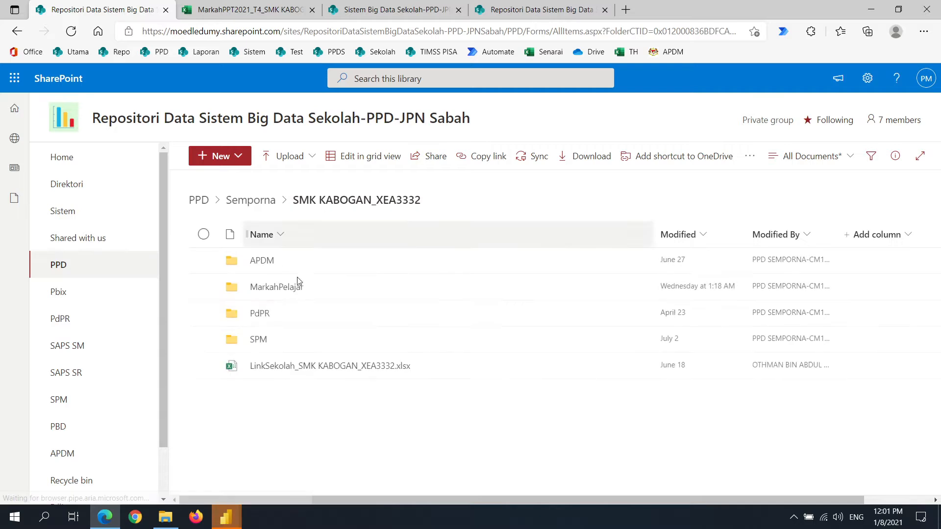
click(288, 289)
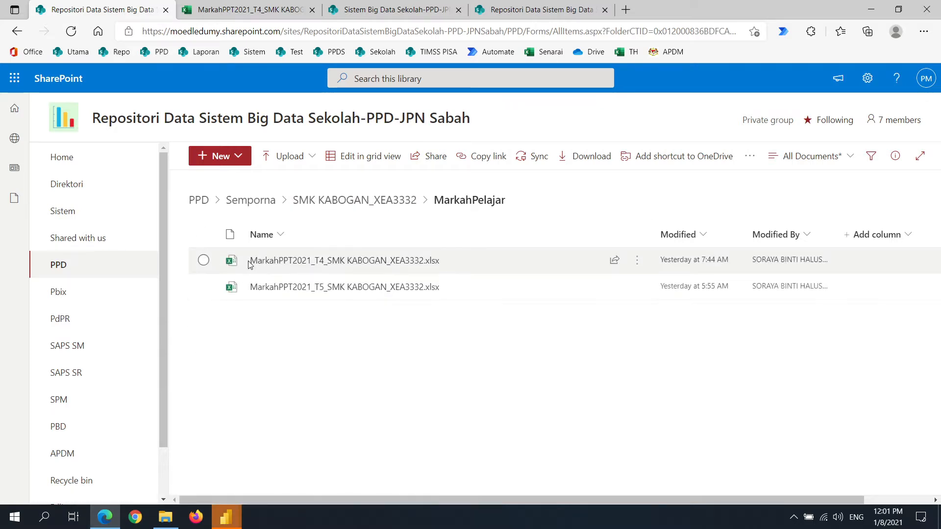
- Open the rename dialog for the MarkahPPT2021_T4 file, highlight the MarkahPPT2021 prefix of its name, and cancel
drag(251, 261, 294, 265)
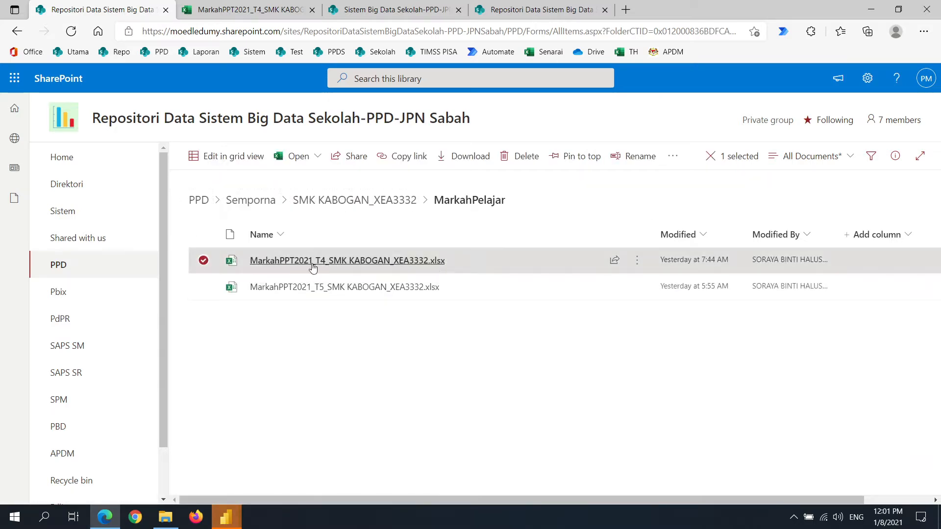
click(637, 260)
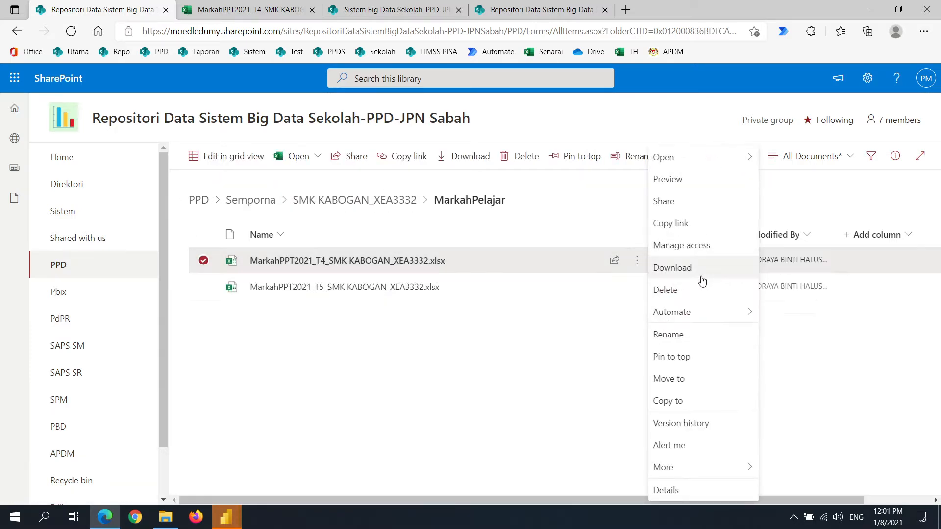
click(668, 334)
key(Home)
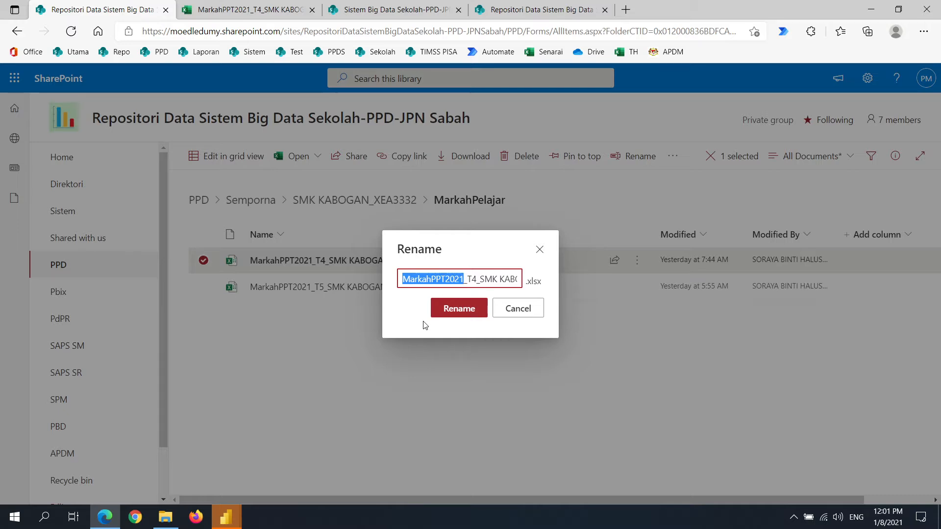
click(519, 314)
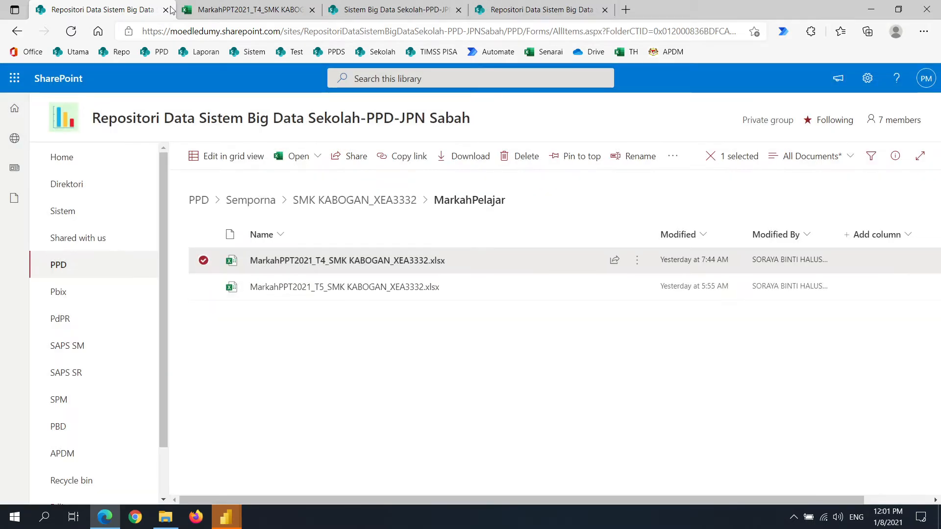
- Switch to the untitled Power BI Desktop report and open the SharePoint site's file list for transformation in Power Query Editor
click(222, 9)
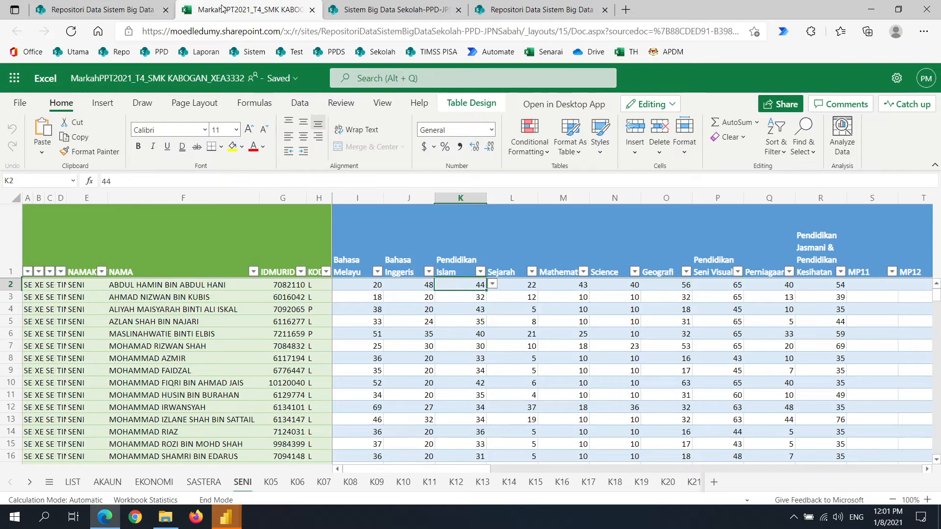
click(226, 517)
click(177, 463)
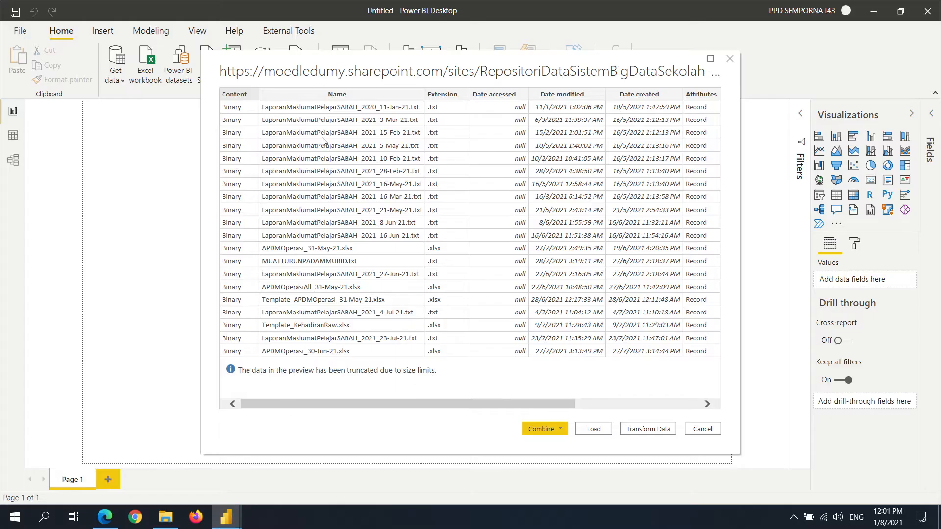
click(647, 429)
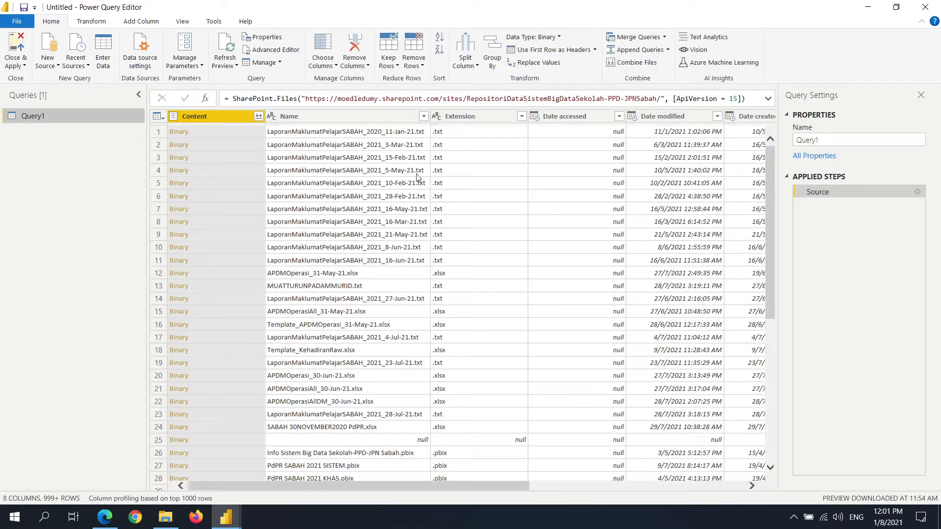
- Split the Name column of Query1 at the left-most "_" delimiter
scroll(317, 137, down, 10)
scroll(317, 189, up, 10)
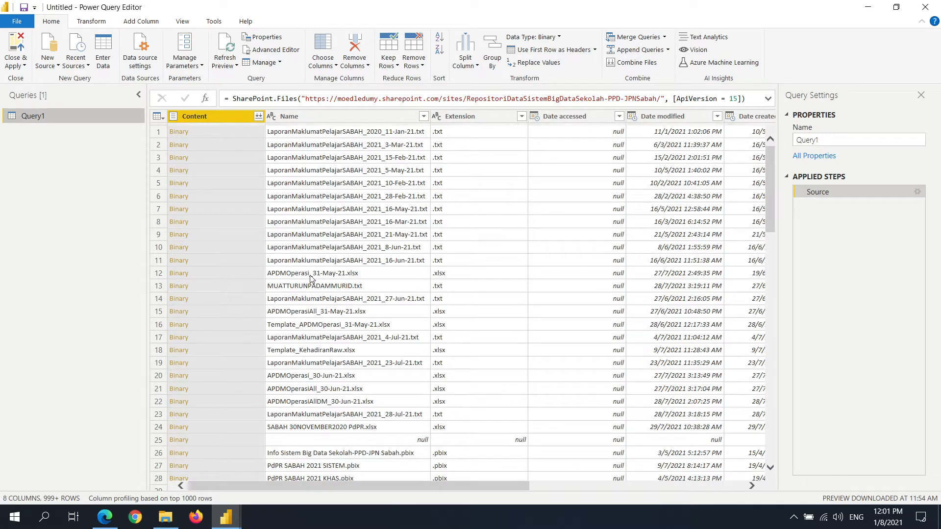
click(369, 119)
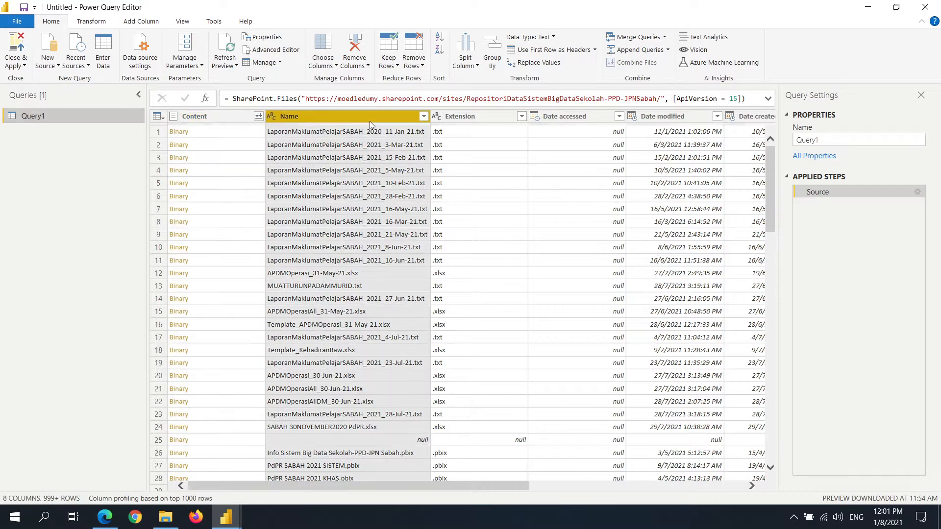
right_click(378, 117)
mouse_move(462, 280)
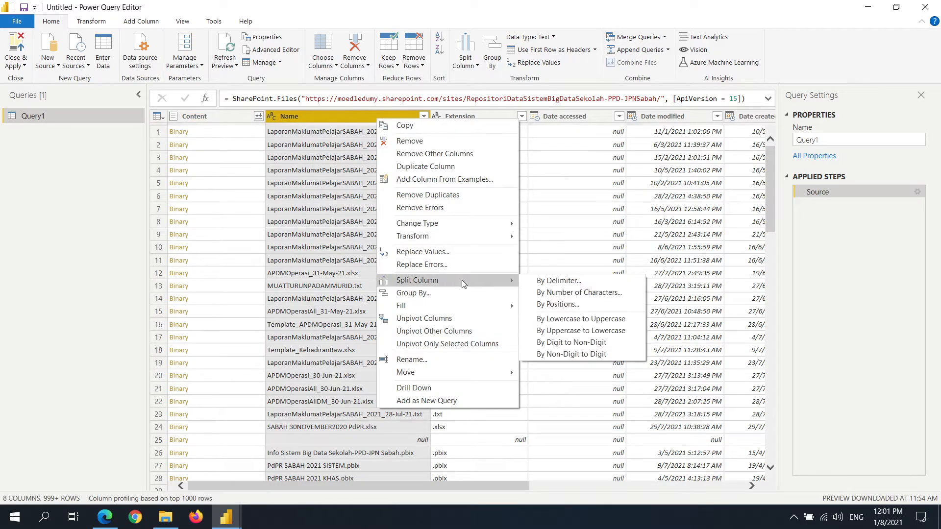
click(557, 281)
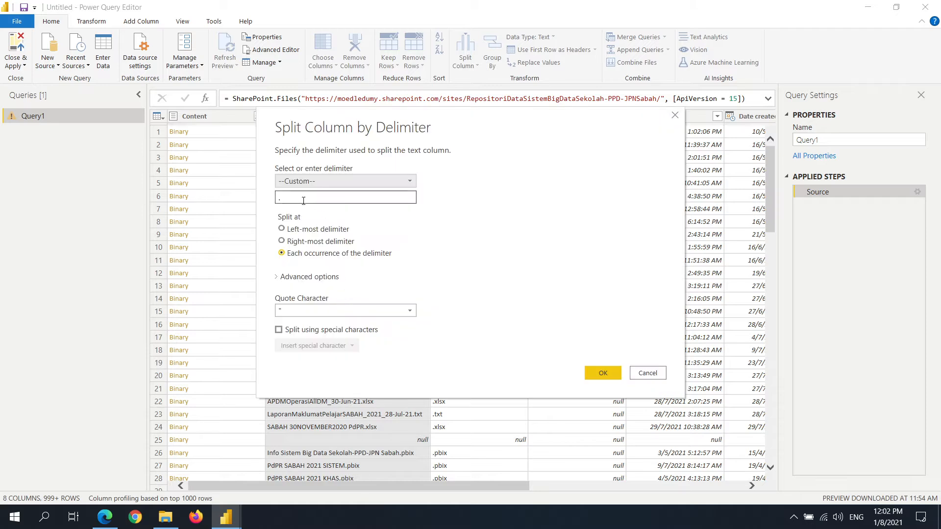
click(301, 197)
text(_)
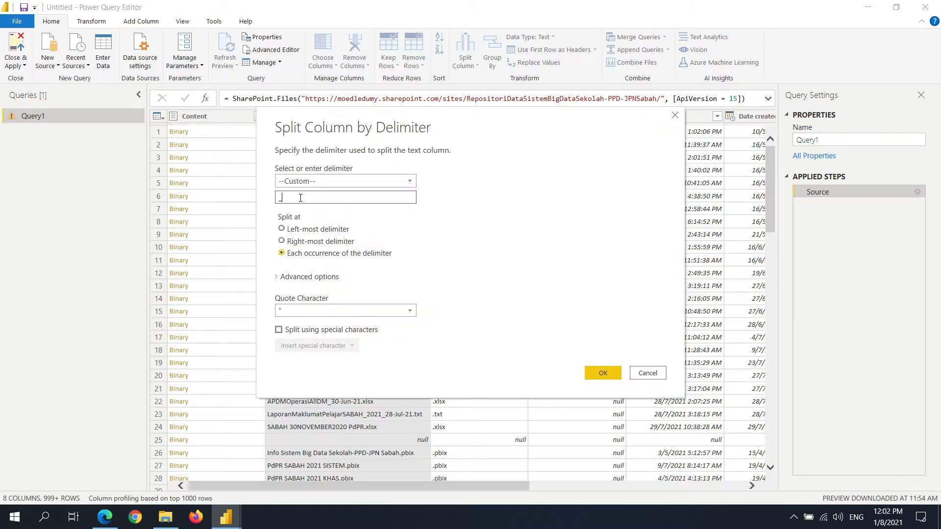
click(281, 230)
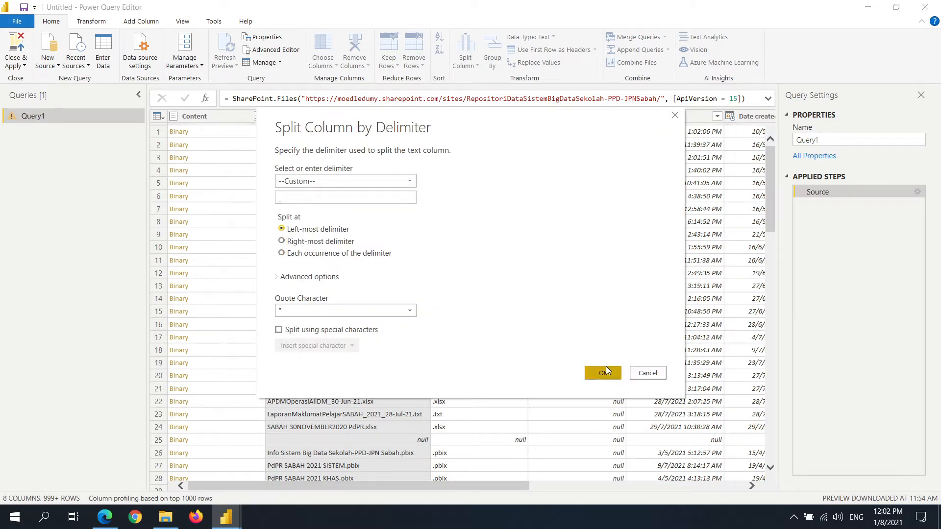
click(602, 373)
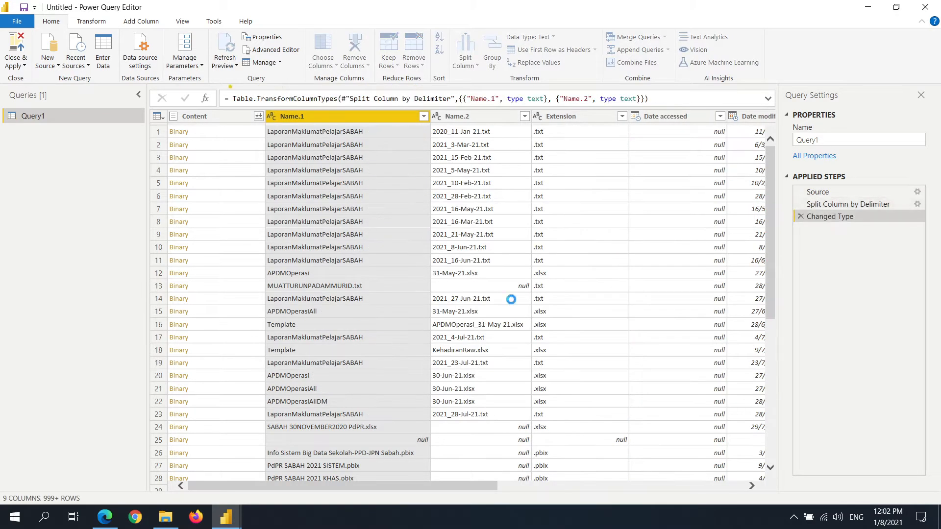
- Filter Query1 to keep only rows whose Name.1 value equals MarkahPPT2021
click(424, 117)
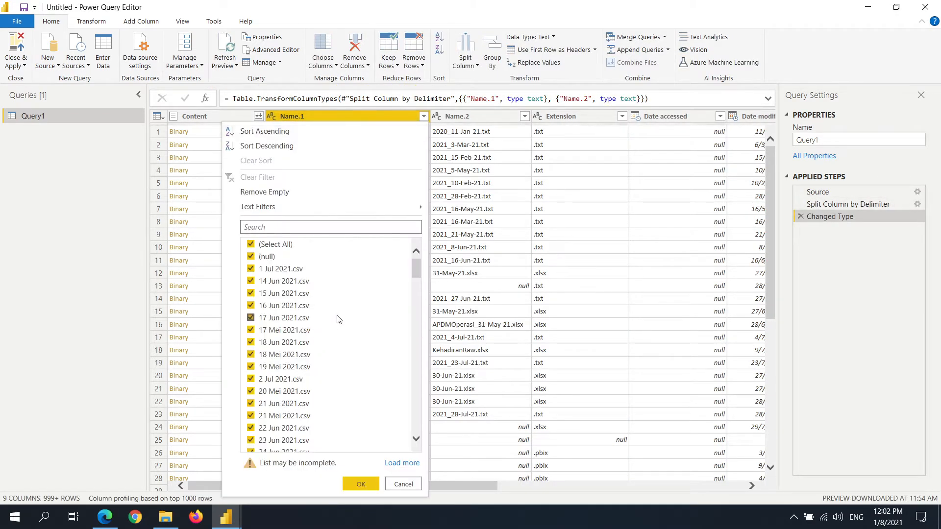
scroll(336, 319, down, 10)
scroll(382, 353, down, 15)
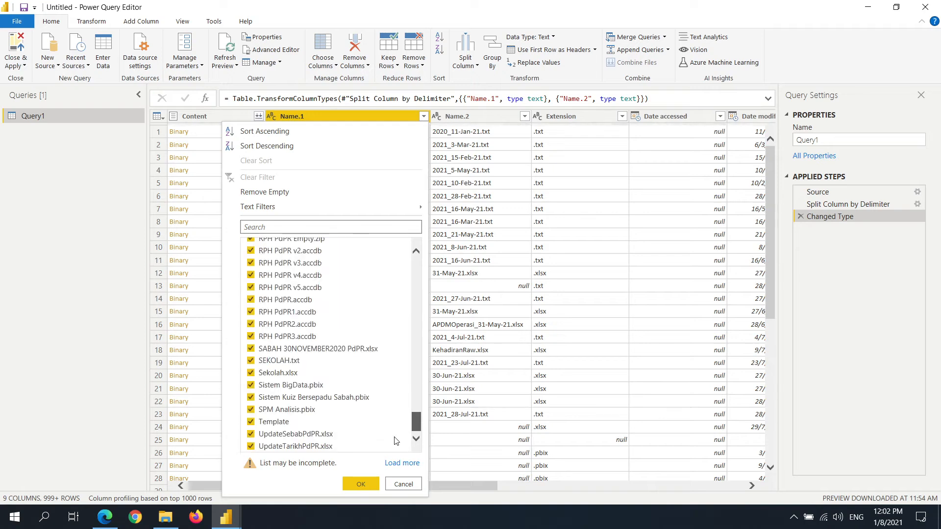
scroll(272, 401, up, 15)
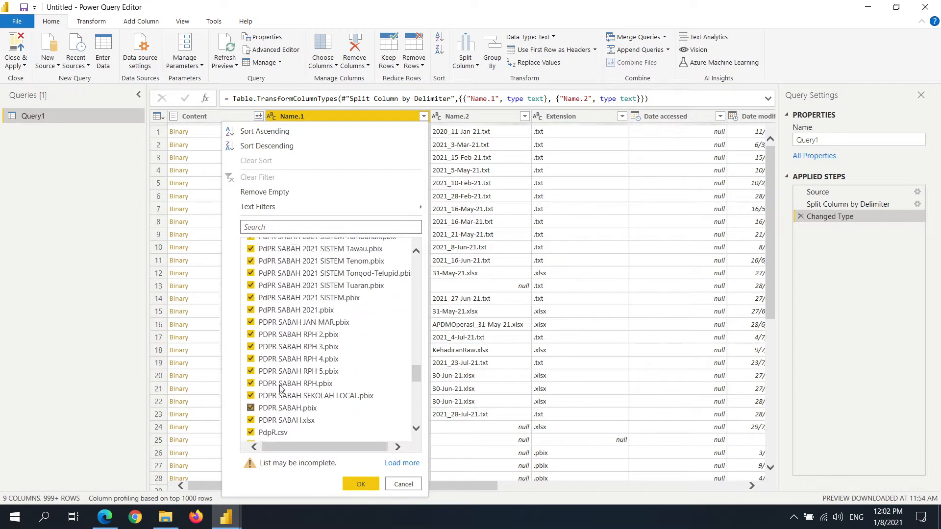
mouse_move(270, 208)
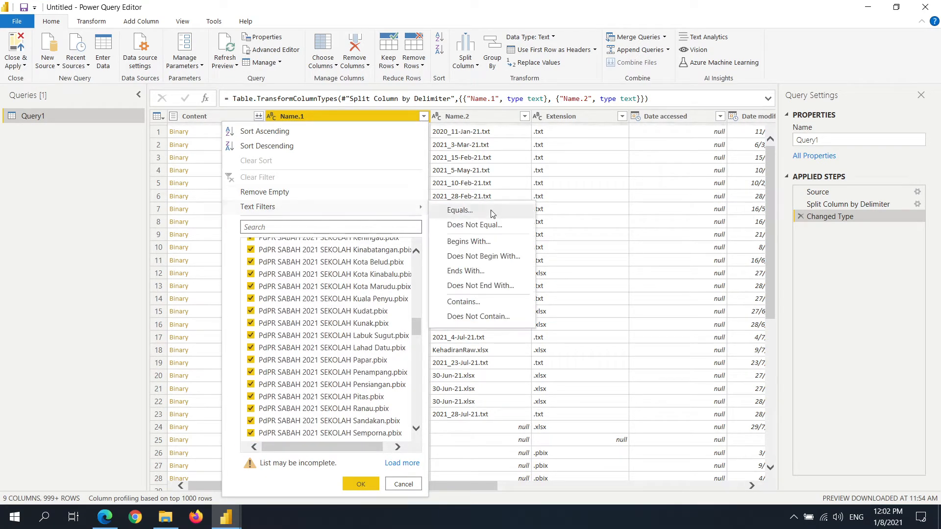
click(486, 213)
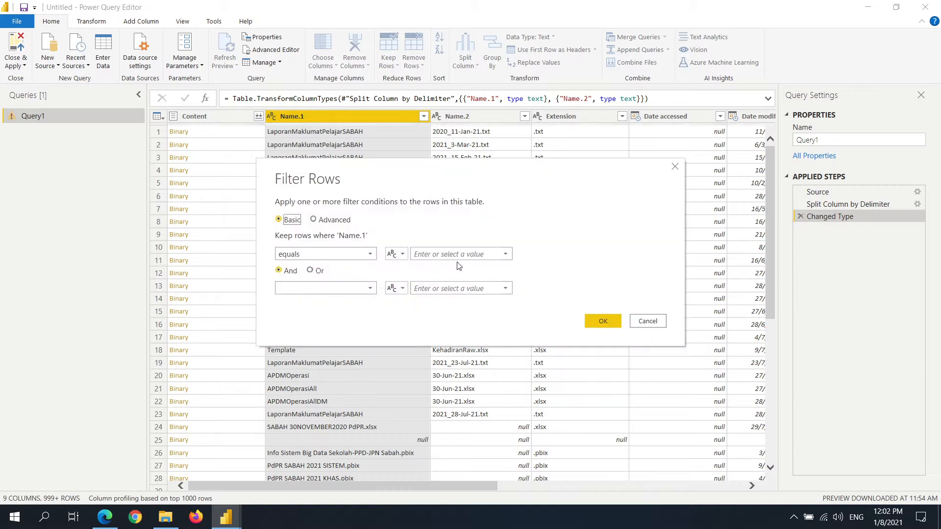
text(MarkahPPT2021)
click(602, 322)
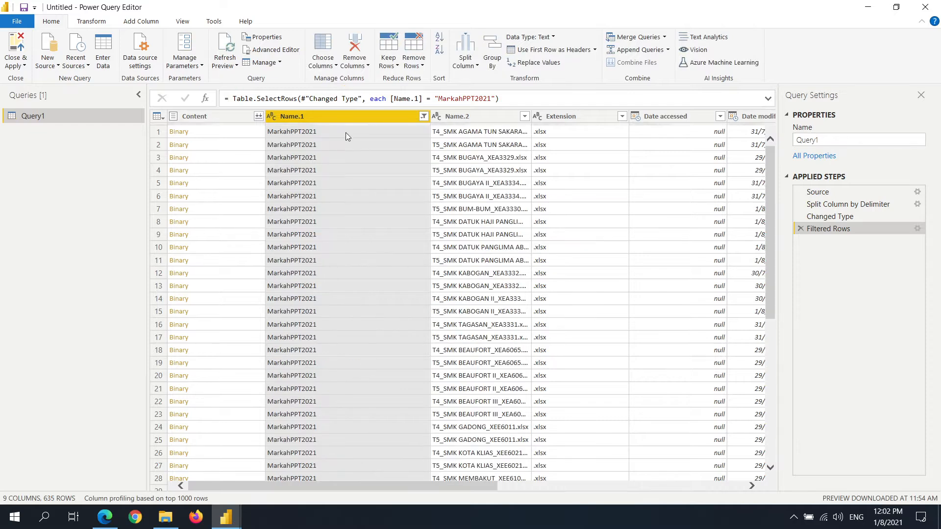
- Rename the query as MarkahPPT2021_T4T5
scroll(446, 137, down, 20)
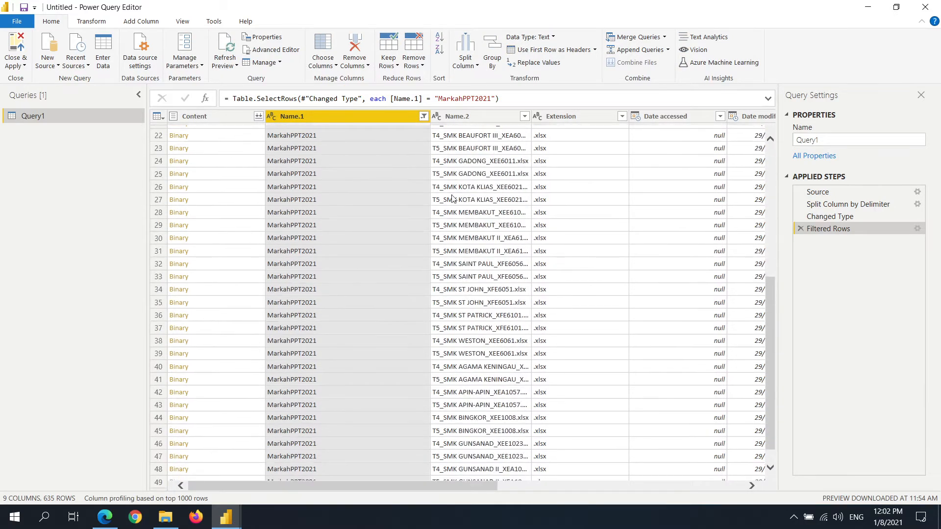
scroll(456, 304, down, 20)
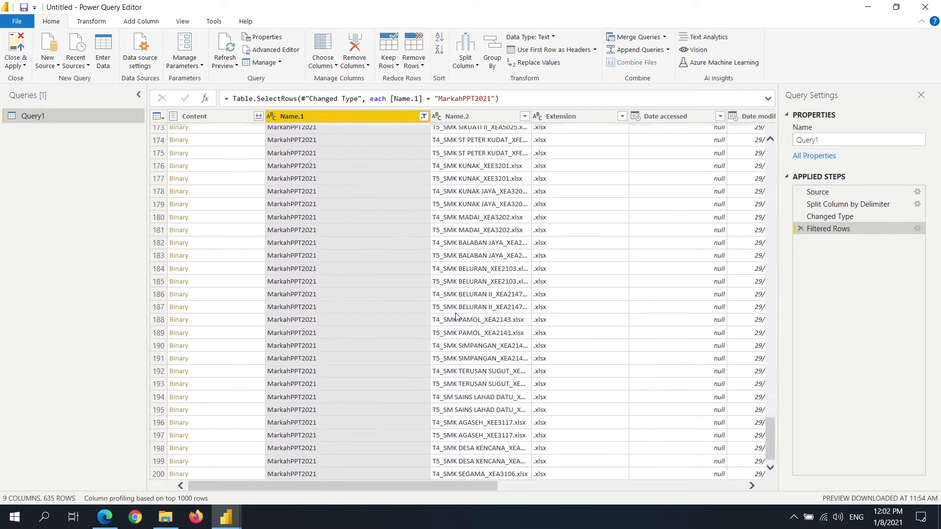
scroll(607, 198, up, 20)
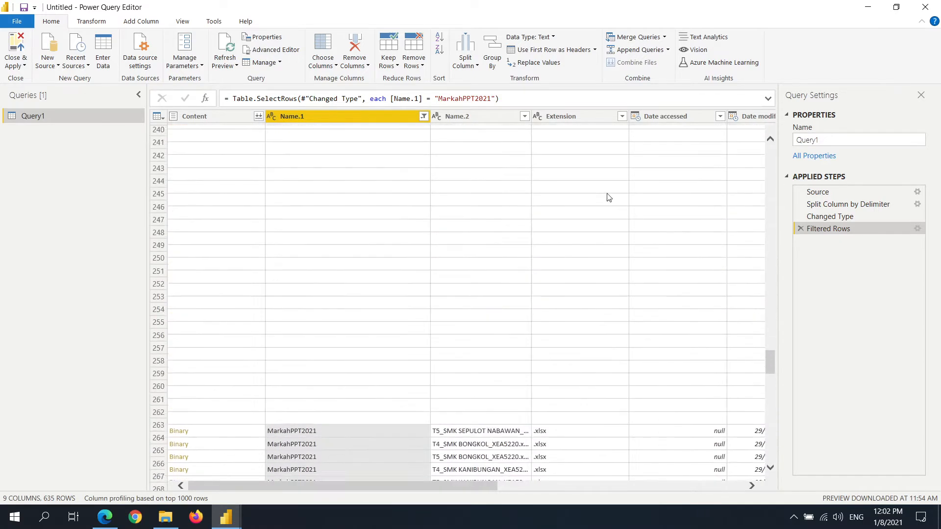
click(845, 139)
text(MarkahPPT2021)
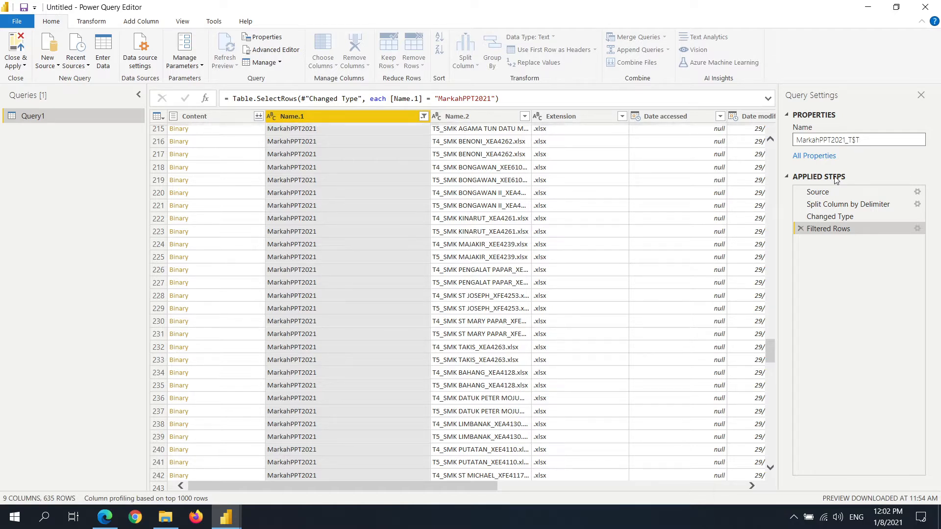
key(BackSpace)
text(5)
key(Return)
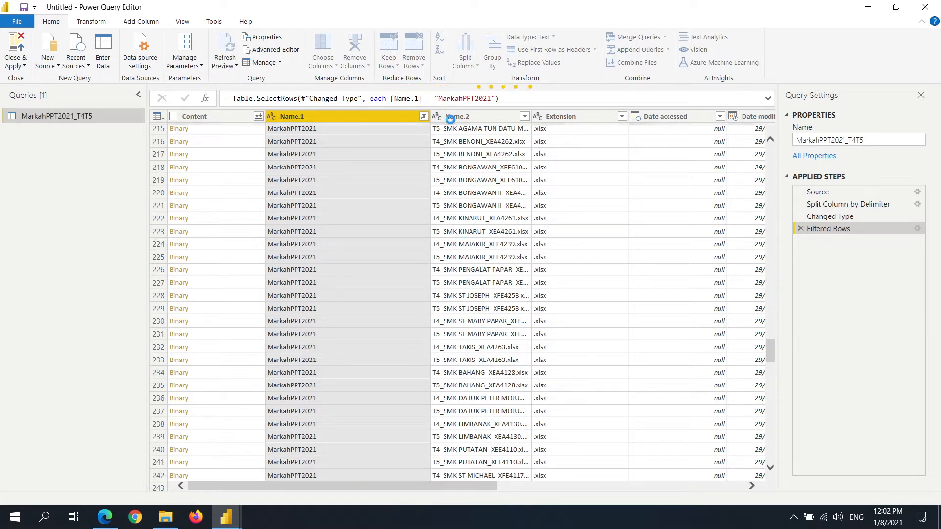
- Split the Name.2 column at the left-most "_" delimiter to separate the form level from the school file name
scroll(490, 300, down, 20)
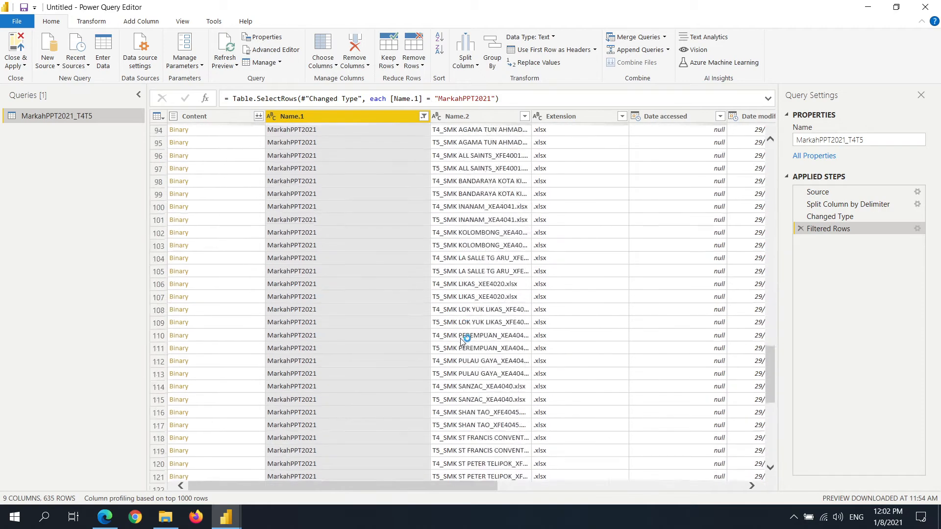
scroll(462, 341, down, 20)
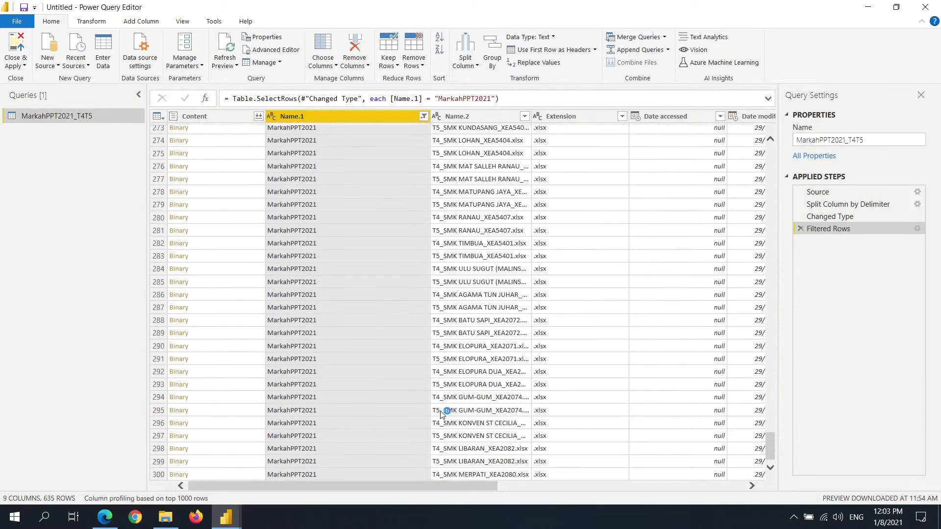
scroll(443, 413, down, 20)
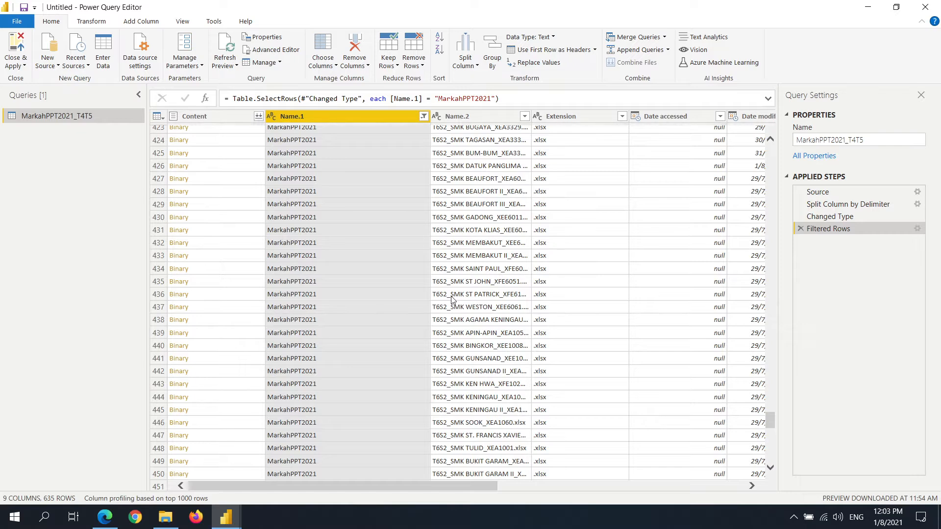
click(468, 116)
right_click(469, 117)
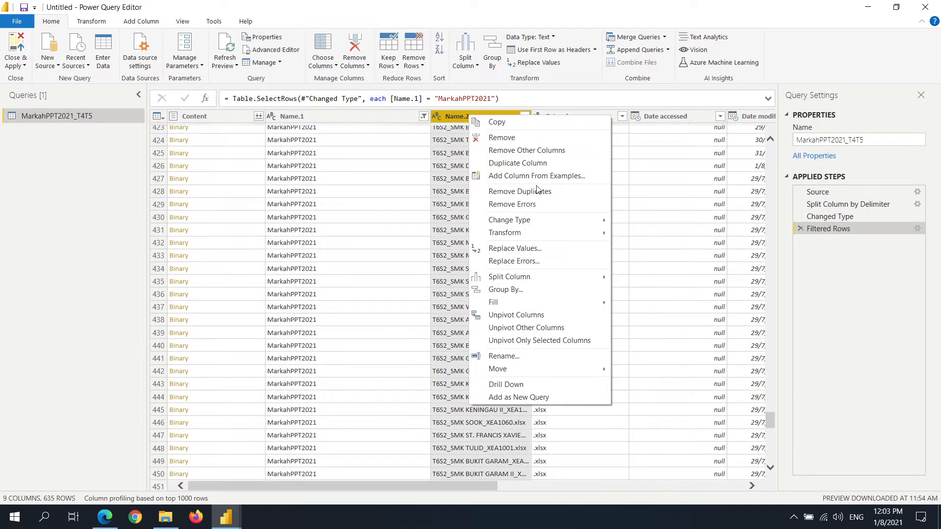
mouse_move(539, 277)
click(679, 276)
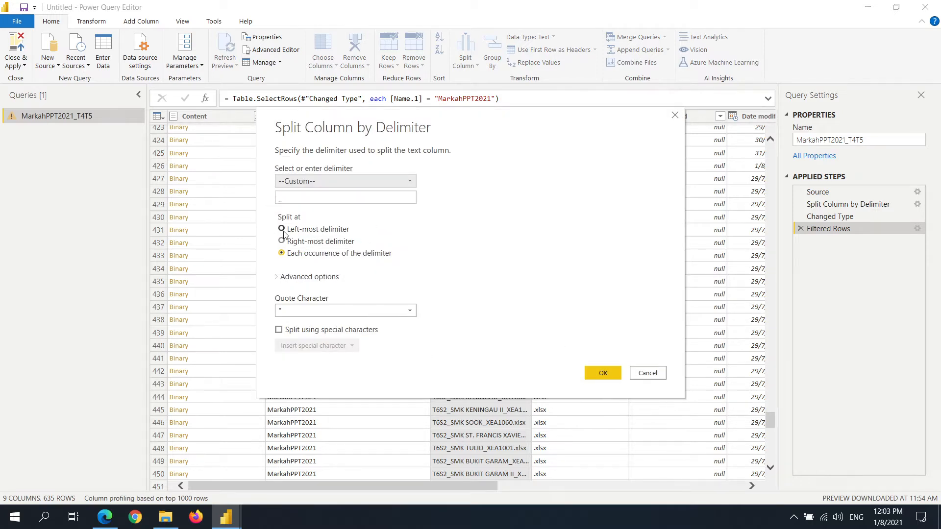
click(603, 373)
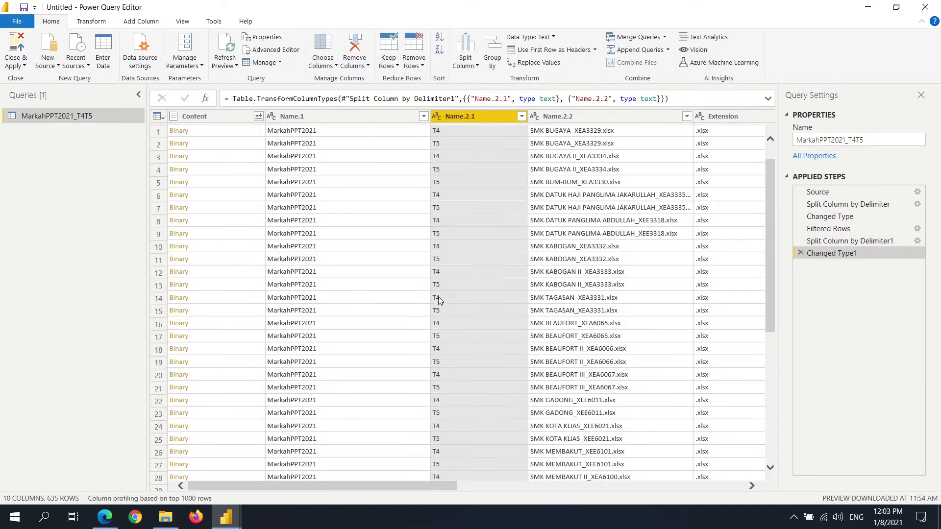
- Split the Name.2.2 column by the "_" delimiter to separate the school name from the school code
scroll(446, 294, down, 20)
scroll(461, 338, up, 20)
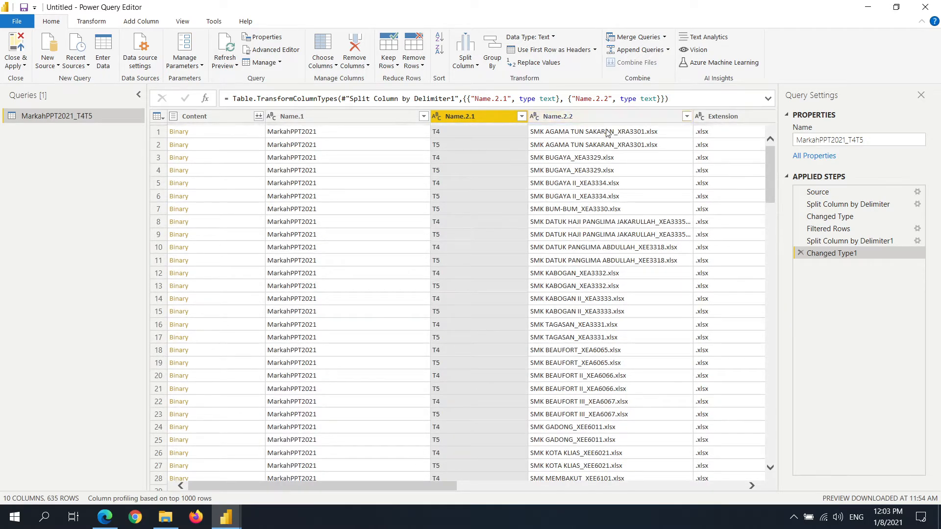
drag(442, 486, 455, 486)
right_click(545, 120)
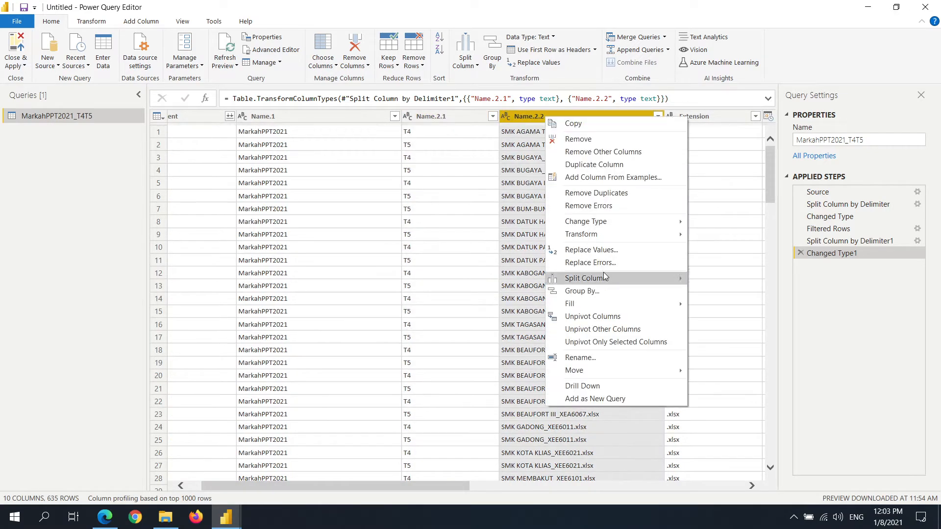
mouse_move(608, 280)
click(765, 281)
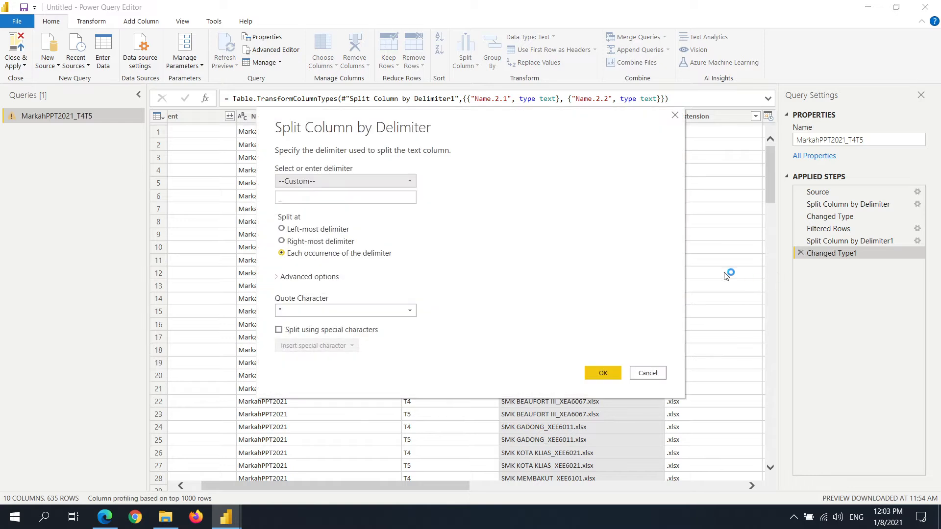
click(596, 371)
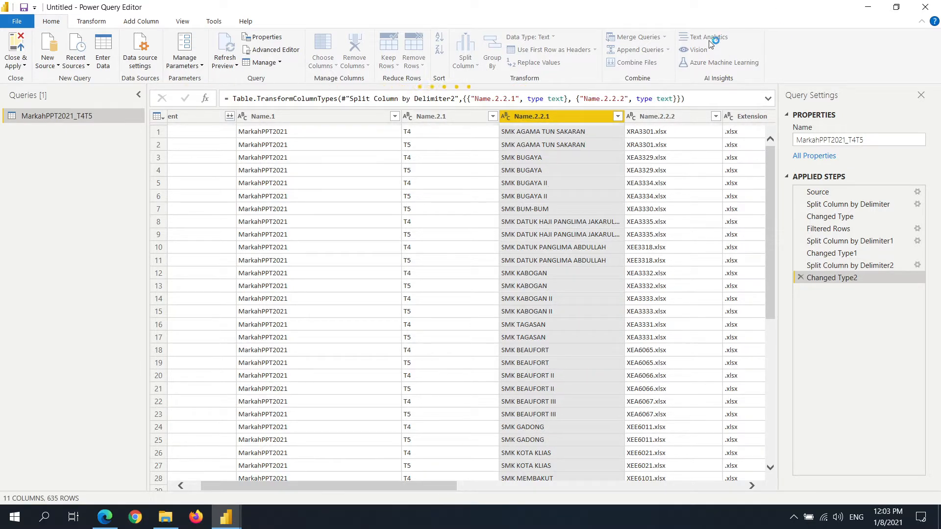
- Split the Name.2.2.2 column at each occurrence of the "." delimiter to separate the school code from the file extension
click(655, 116)
right_click(658, 116)
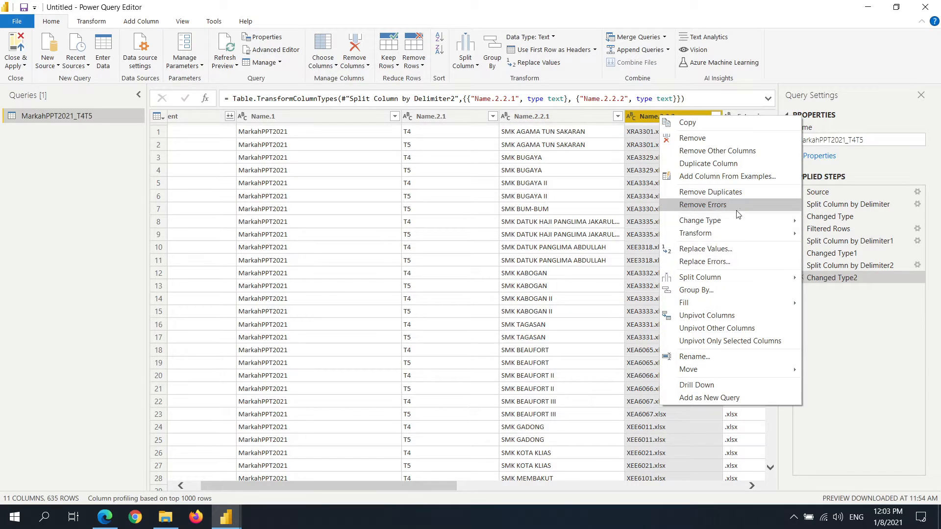
mouse_move(718, 279)
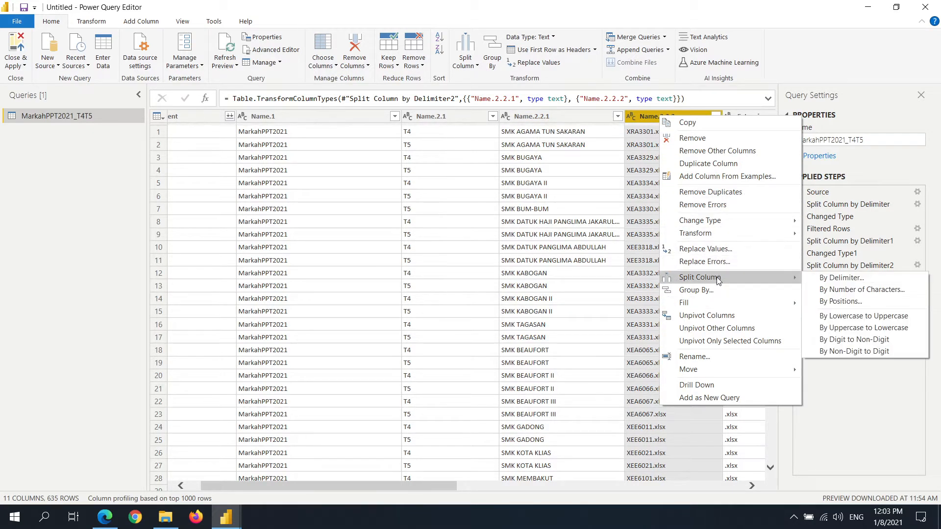
click(848, 278)
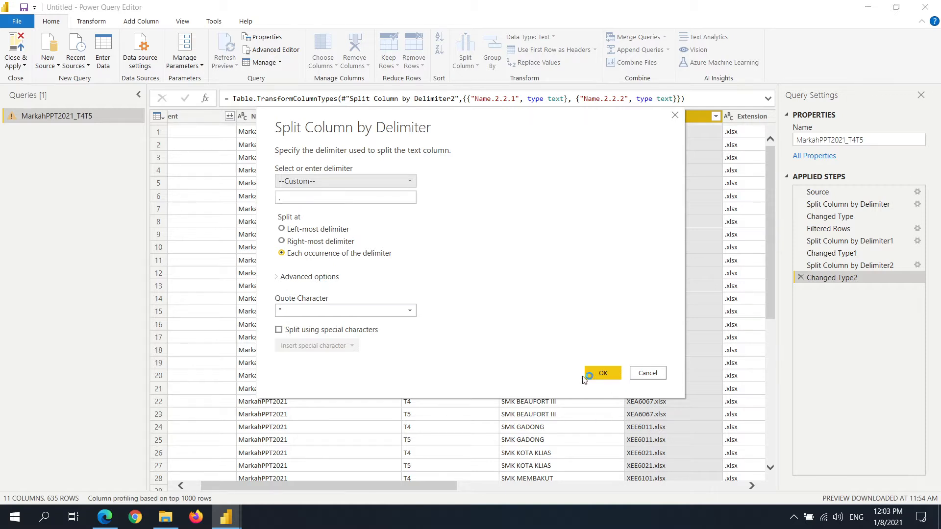
click(604, 373)
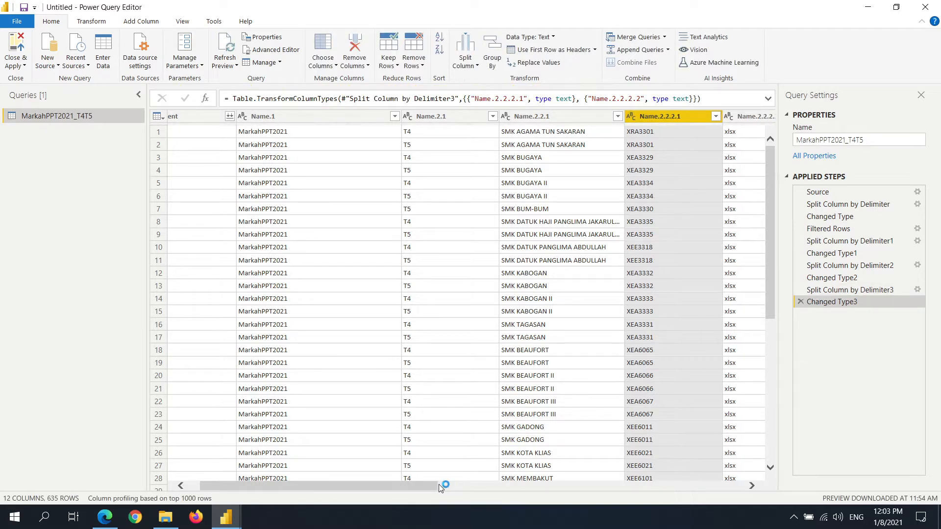
- Save the report to the Desktop as a Power BI file named PPT, choosing to apply the pending query changes later
drag(439, 484, 801, 483)
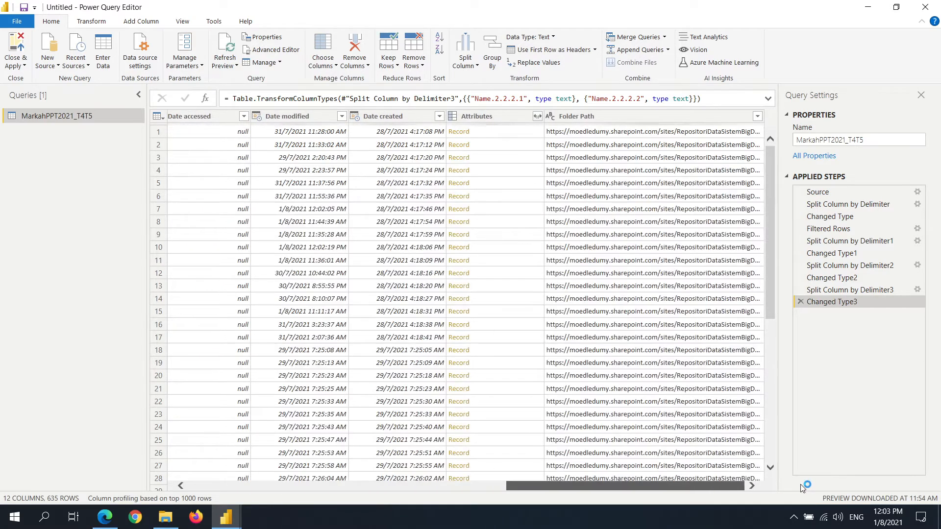
click(25, 21)
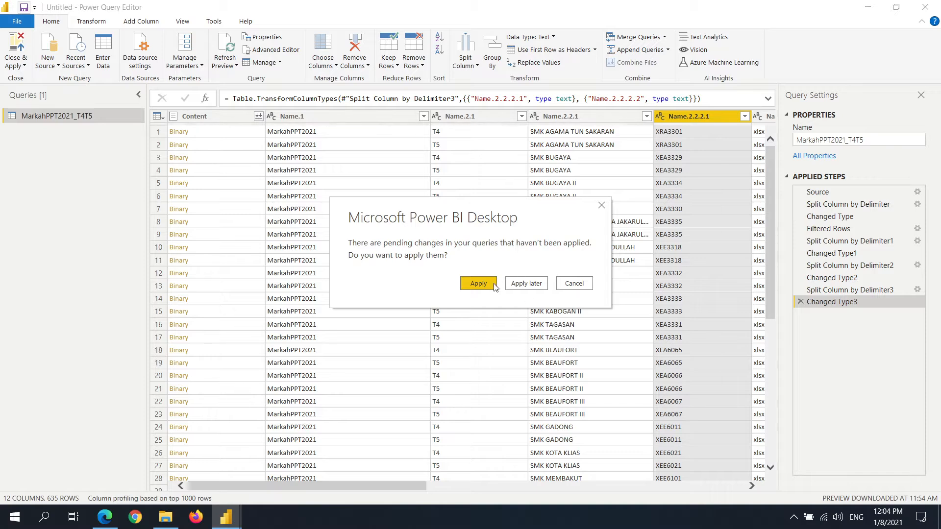
click(522, 284)
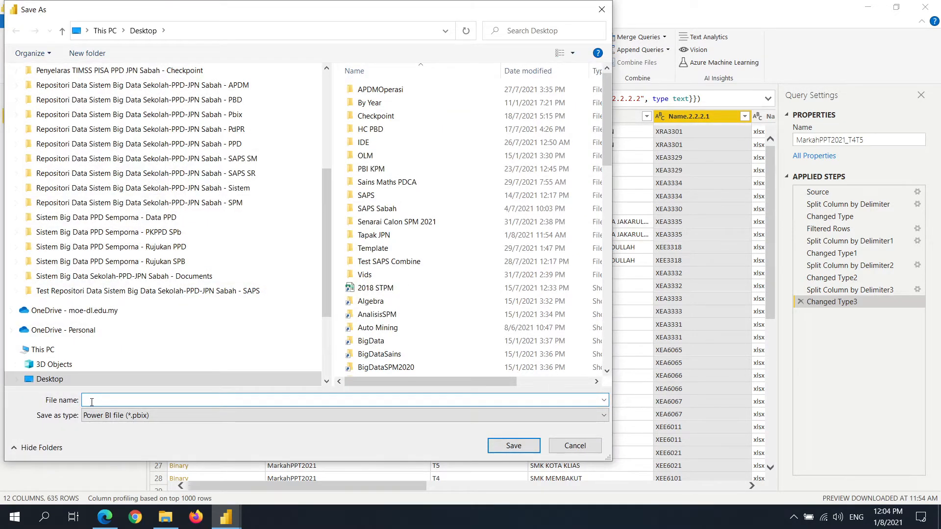
text(PPT)
click(513, 445)
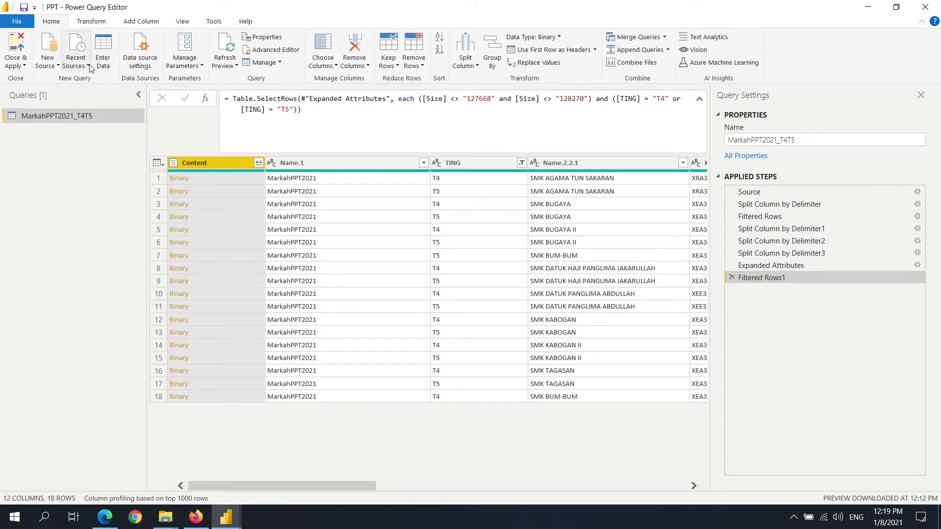
- Add a custom column named JPEP to MarkahPPT2021_T4T5 with the formula = "PPT"
click(93, 22)
click(141, 21)
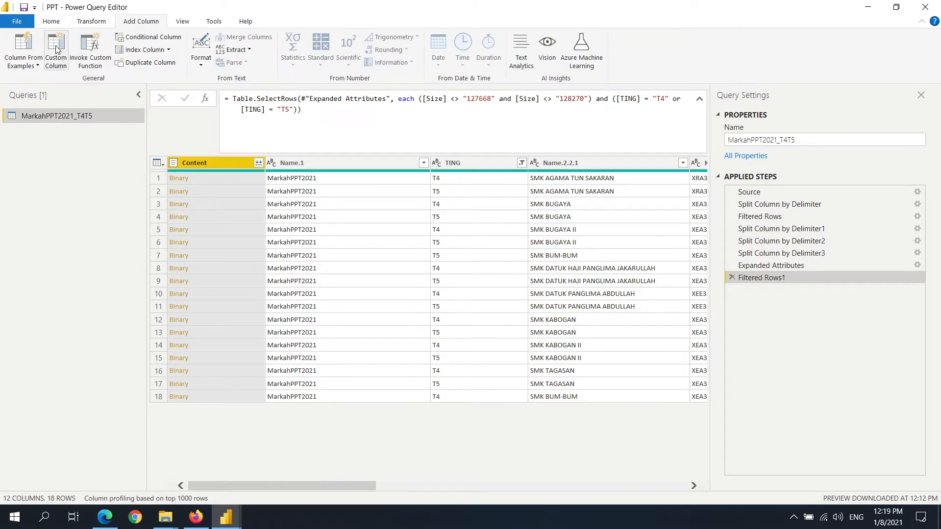
click(56, 49)
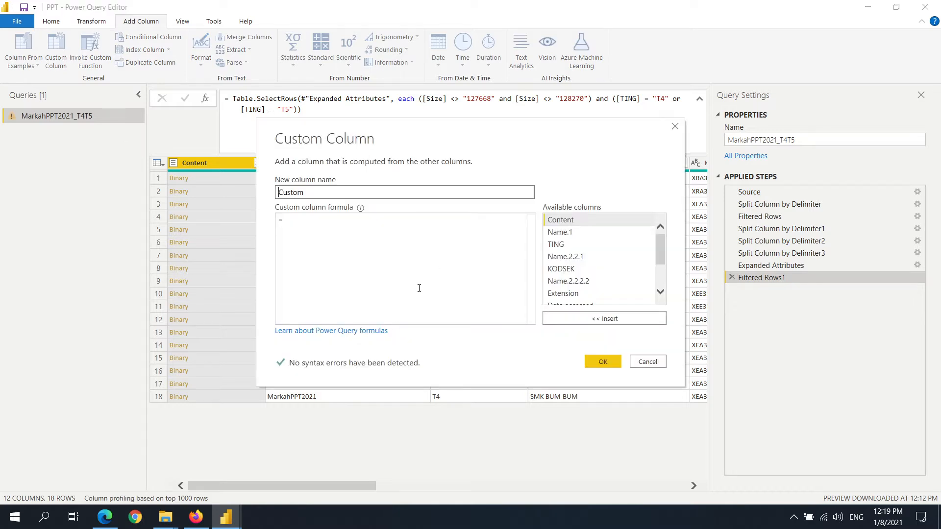
text(JPEP)
key(Delete)
key(Delete)
key(Delete)
key(Delete)
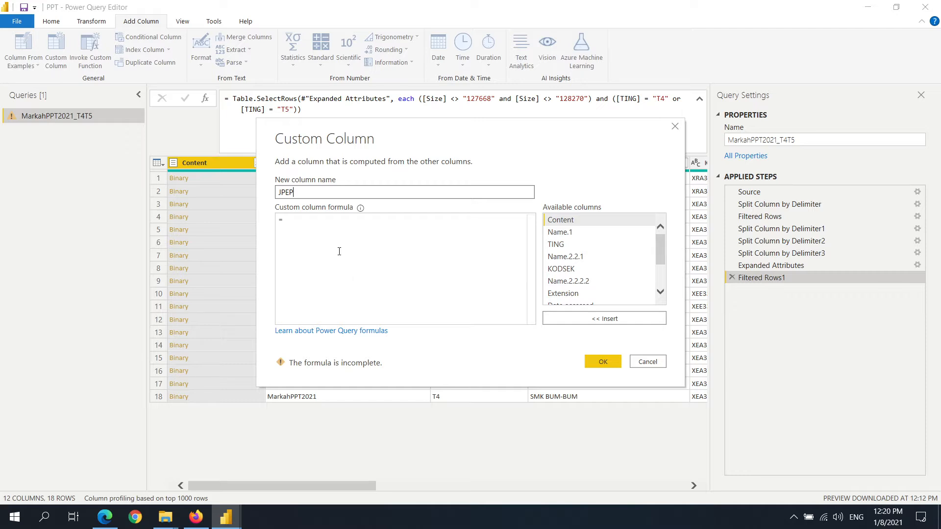
click(309, 222)
text("PPT)
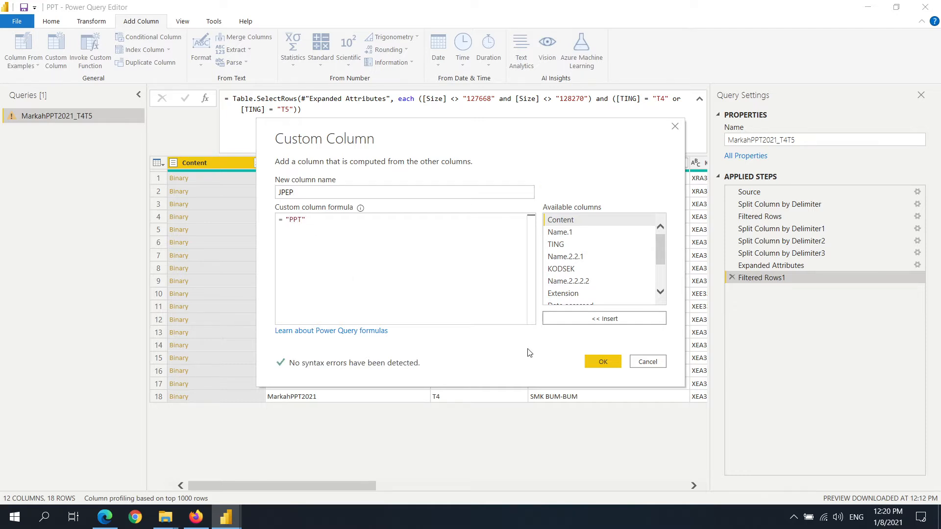
click(602, 361)
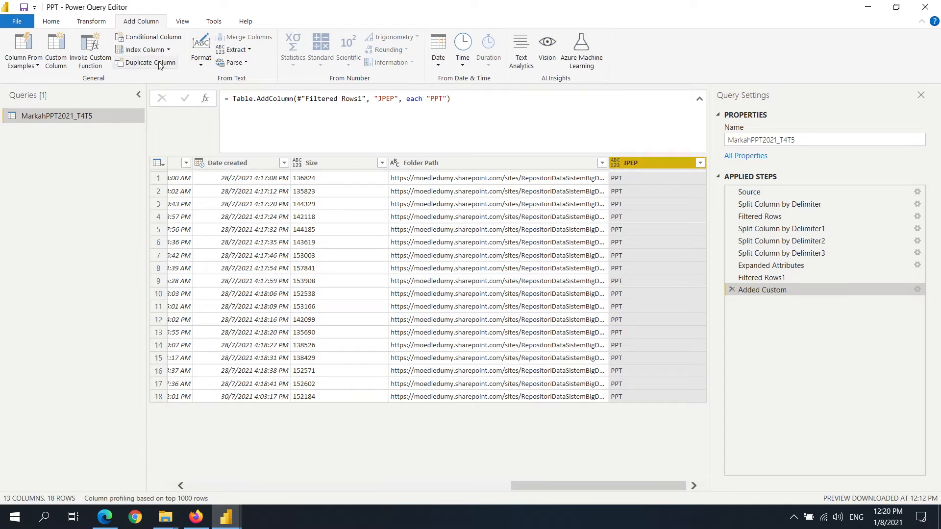
- Add a custom column named TAHUN to MarkahPPT2021_T4T5 with the formula = 2021
click(59, 49)
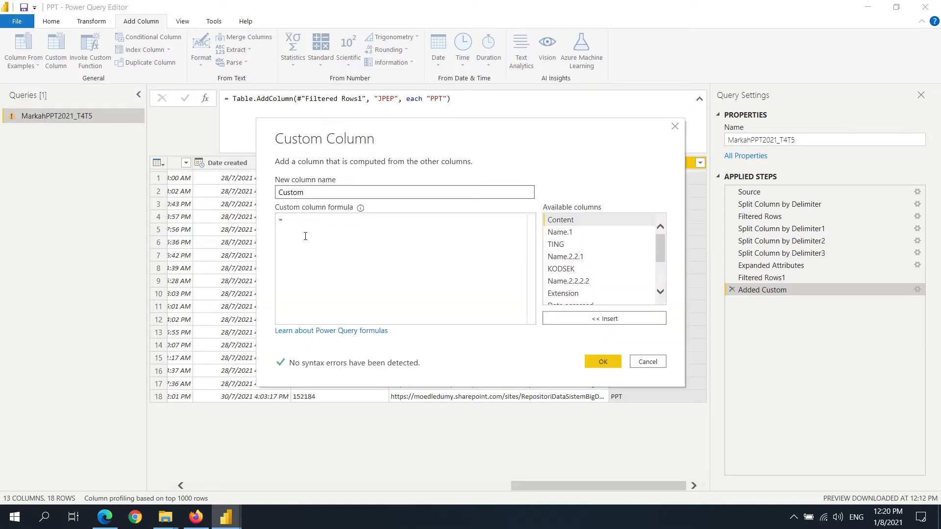
text(THUNom)
key(Left)
text(A)
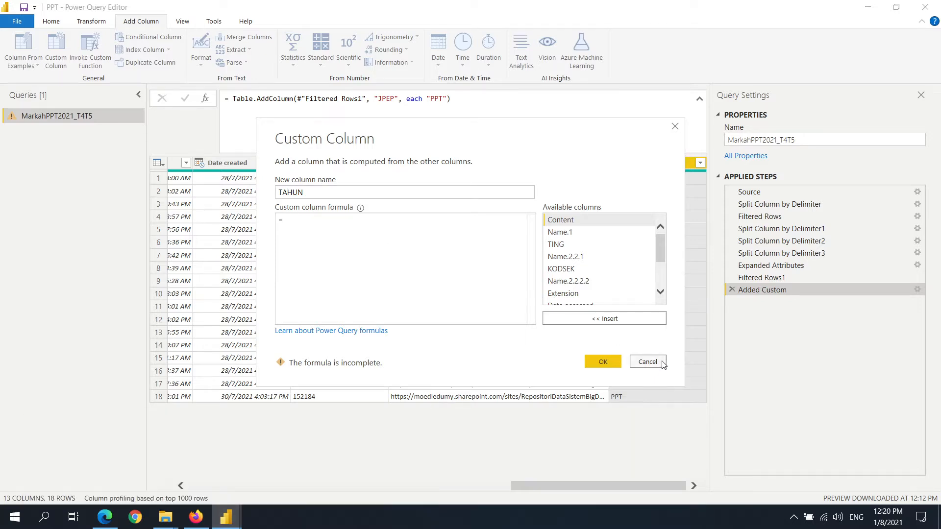
click(245, 465)
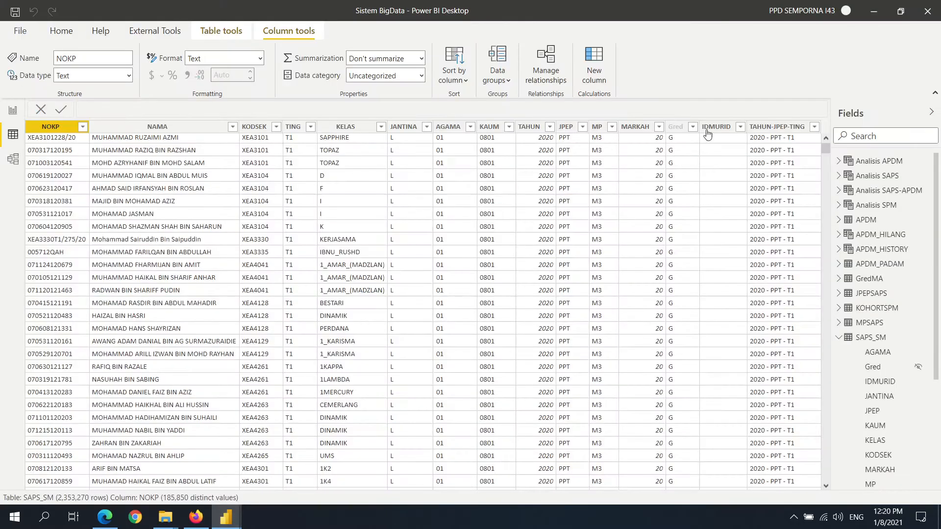
click(874, 11)
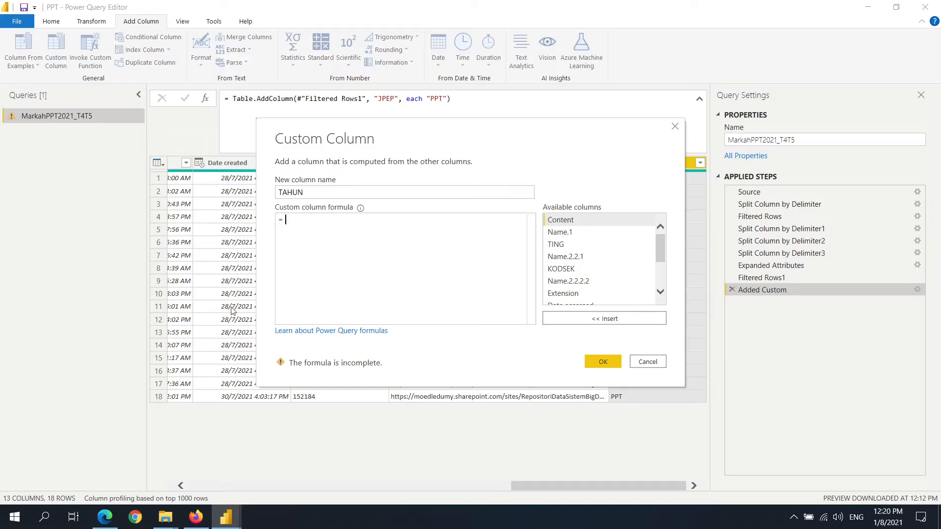
text(2021)
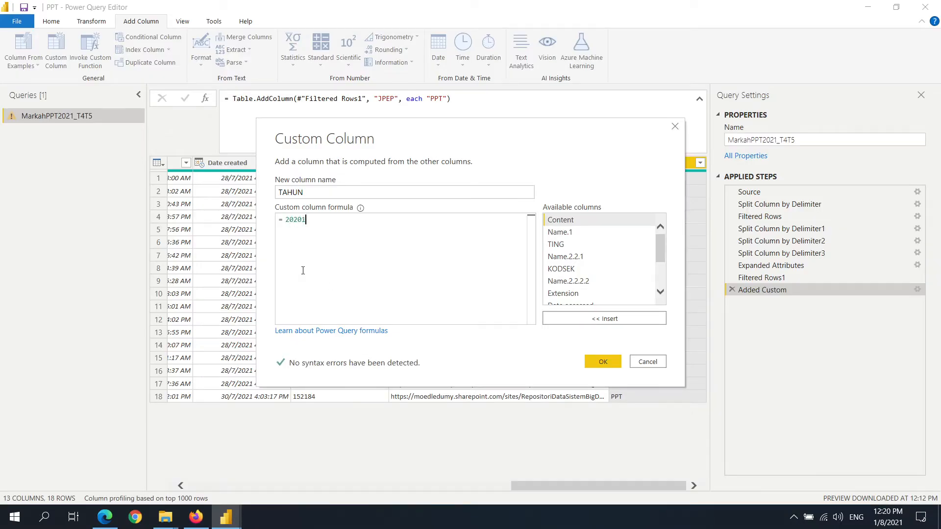
right_click(350, 270)
click(602, 361)
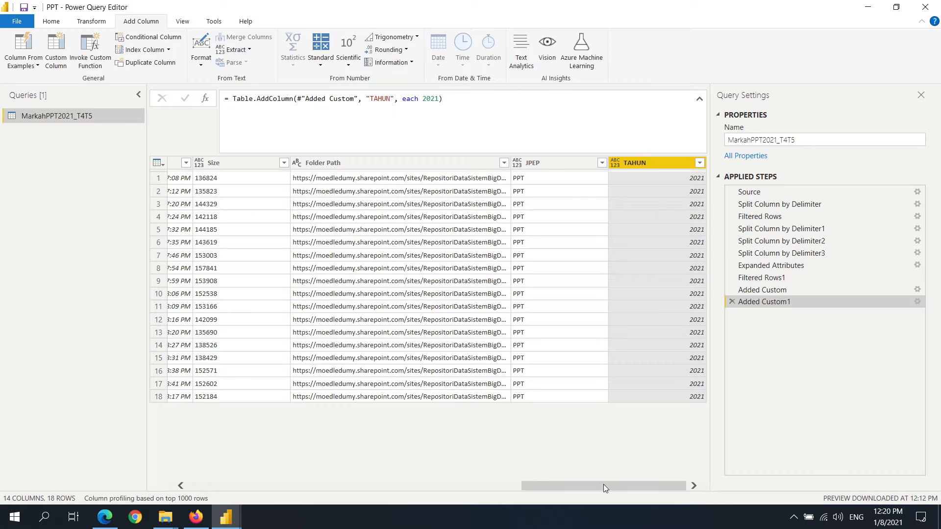
- Keep only the Content, TING, KODSEK, JPEP and TAHUN columns in the MarkahPPT2021_T4T5 query
drag(604, 487, 89, 282)
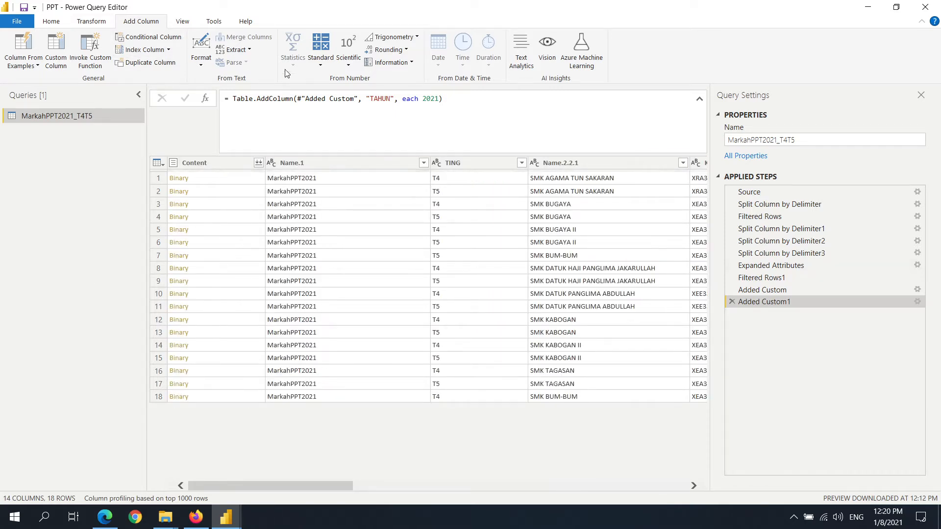
click(89, 22)
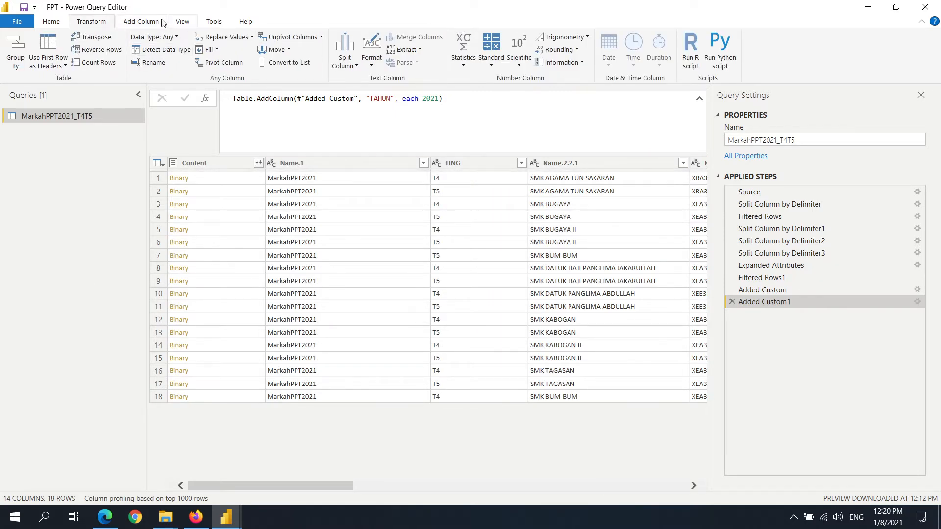
click(160, 21)
click(82, 20)
click(51, 21)
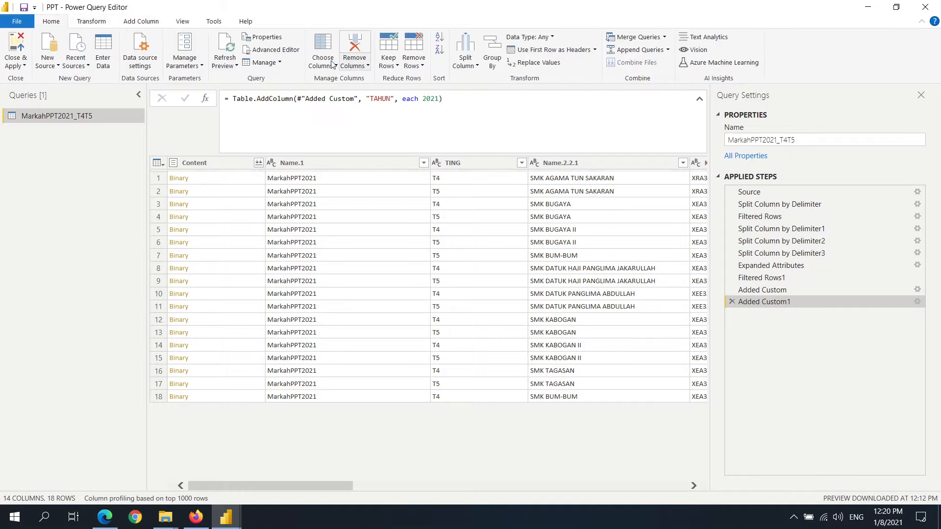
click(392, 142)
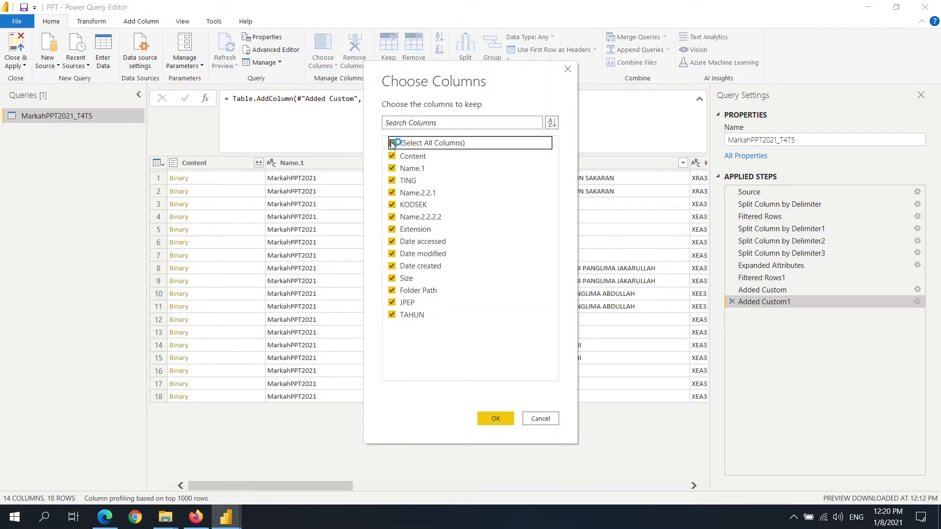
click(393, 156)
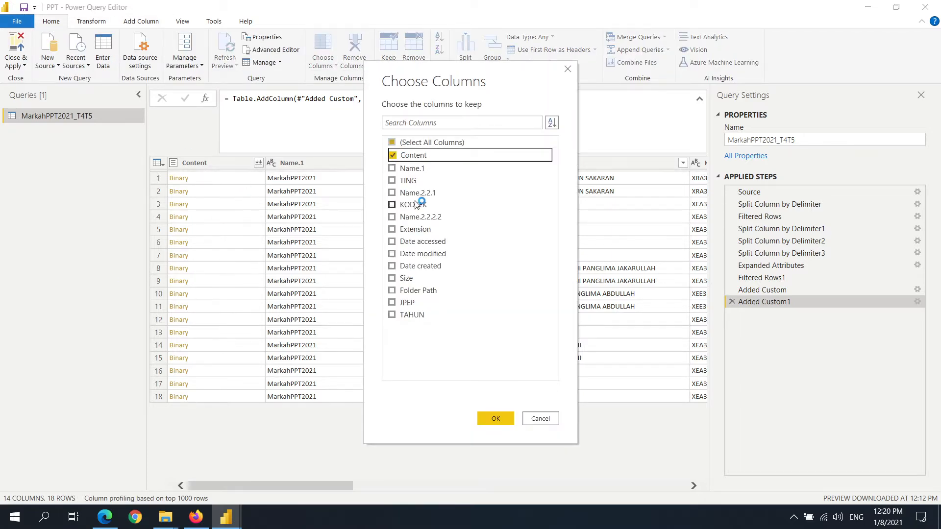
click(392, 181)
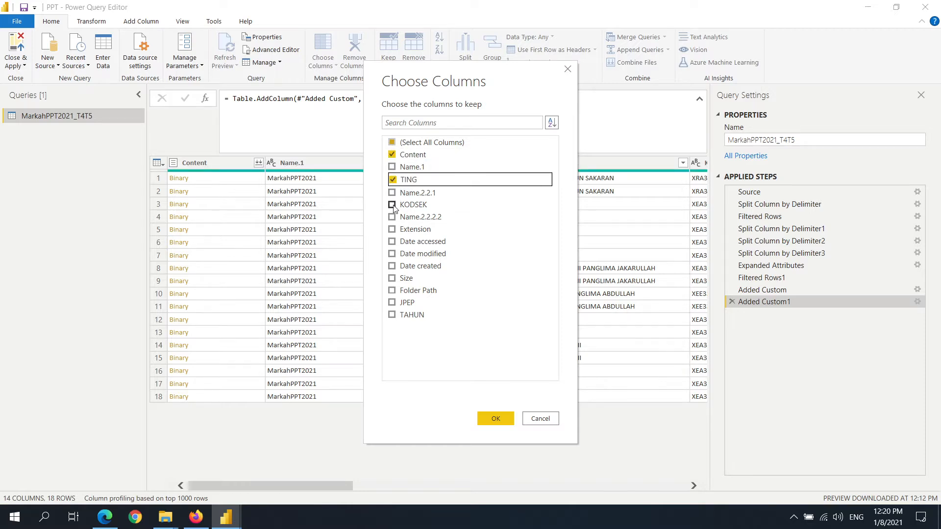
click(392, 205)
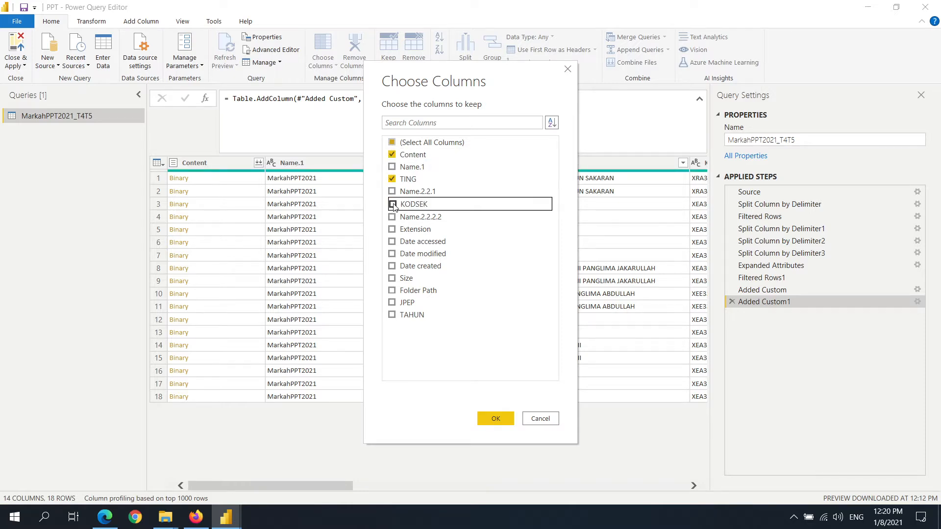
click(392, 302)
click(392, 315)
click(495, 418)
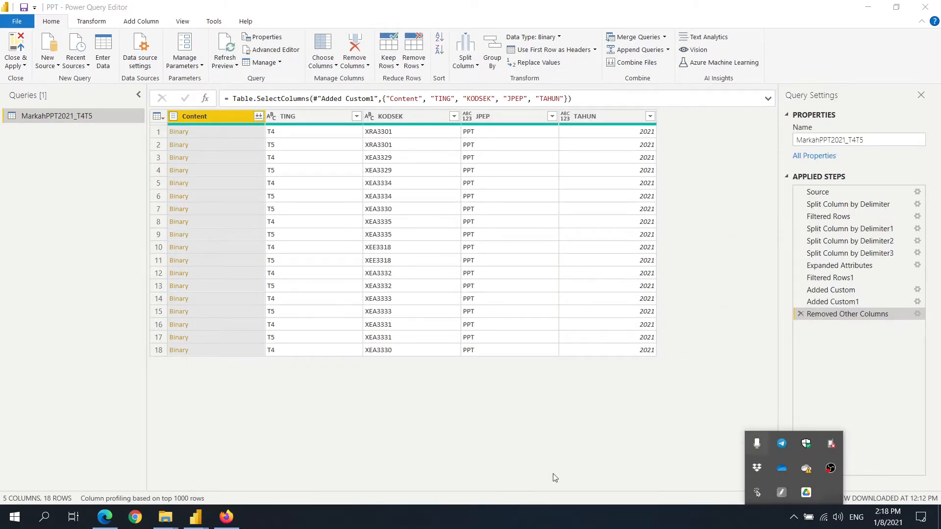
click(410, 421)
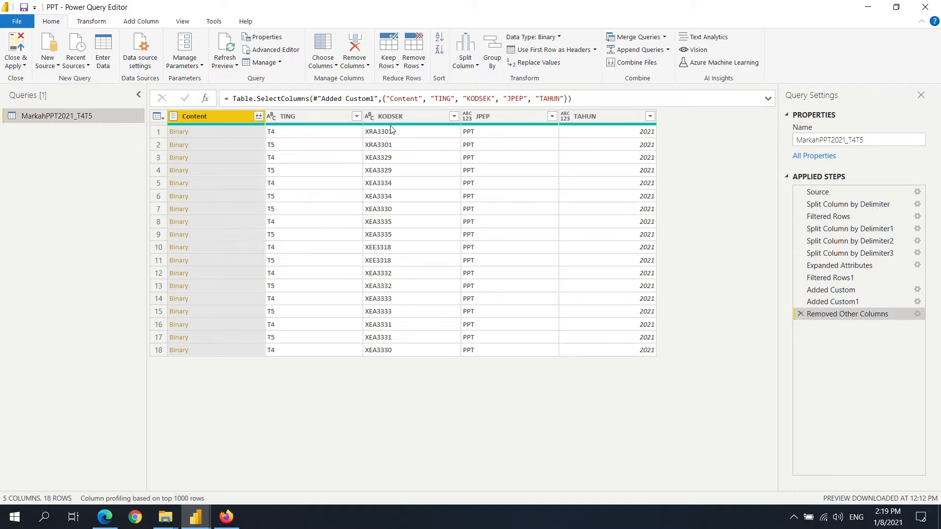
- Switch to the MarkahPPT2021_T5_SMK BUGAYA II_XEA3334 workbook in Edge and examine the student rows and marks on the AKTIF sheet
mouse_move(390, 127)
click(104, 516)
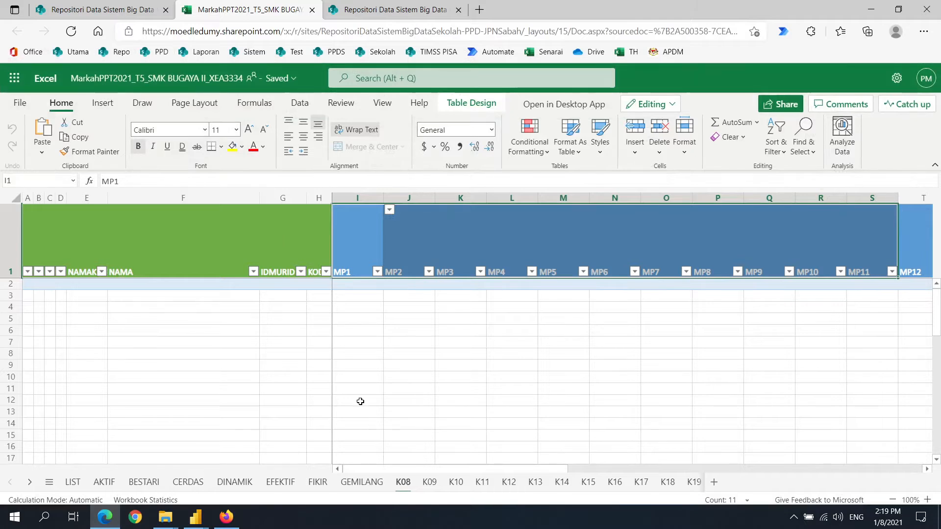
scroll(360, 365, down, 3)
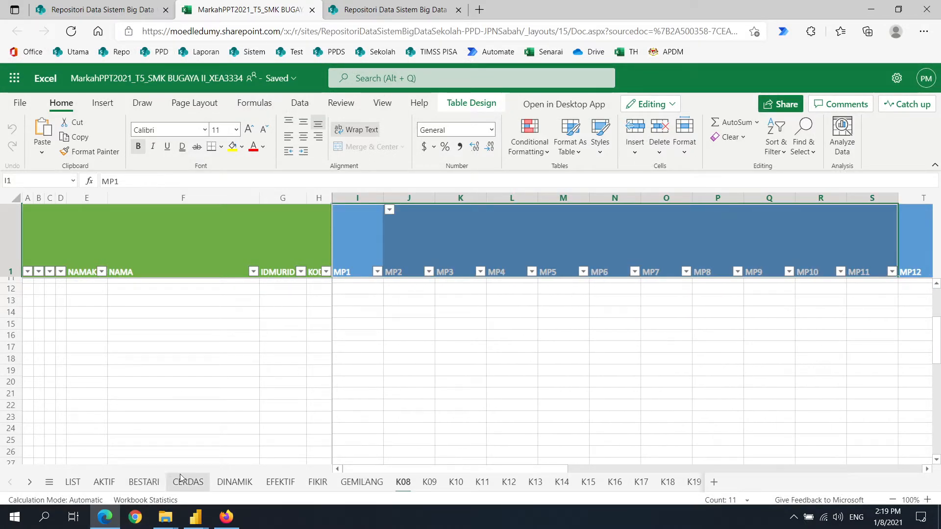
click(104, 485)
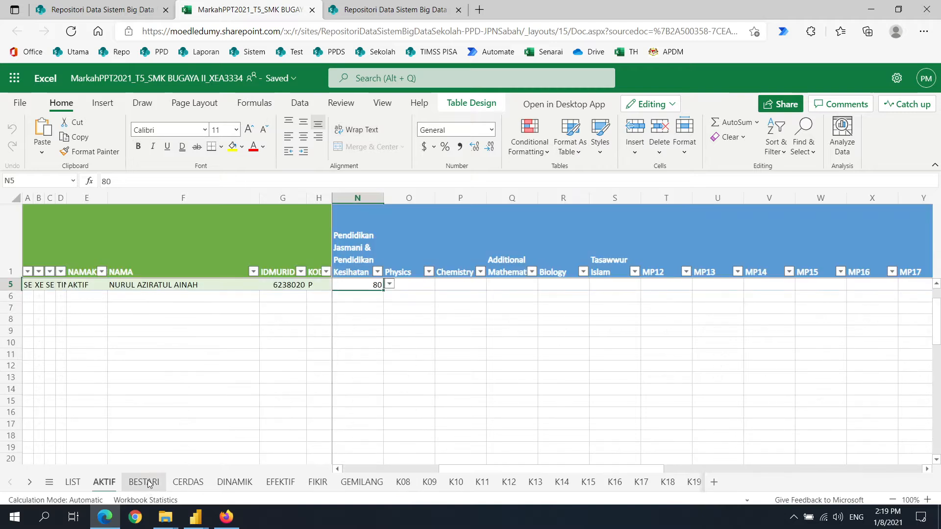
scroll(335, 367, up, 1)
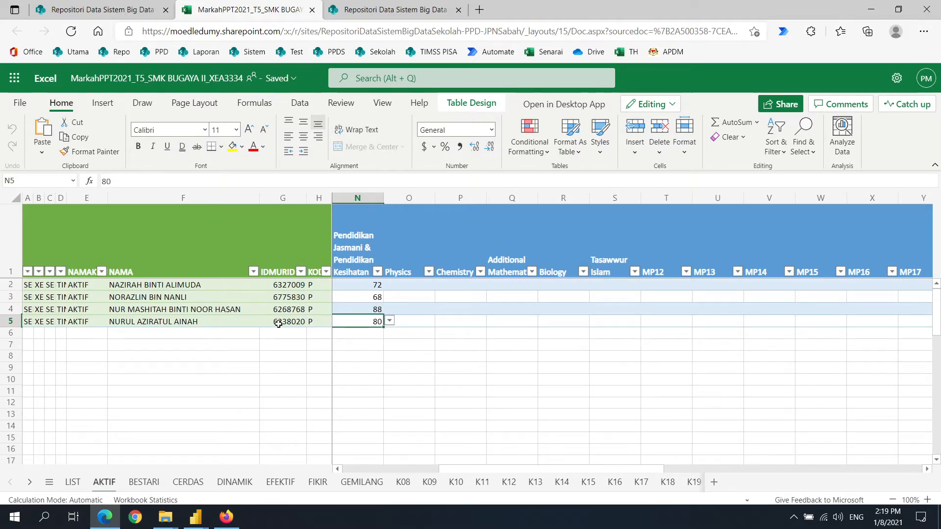
scroll(303, 313, down, 1)
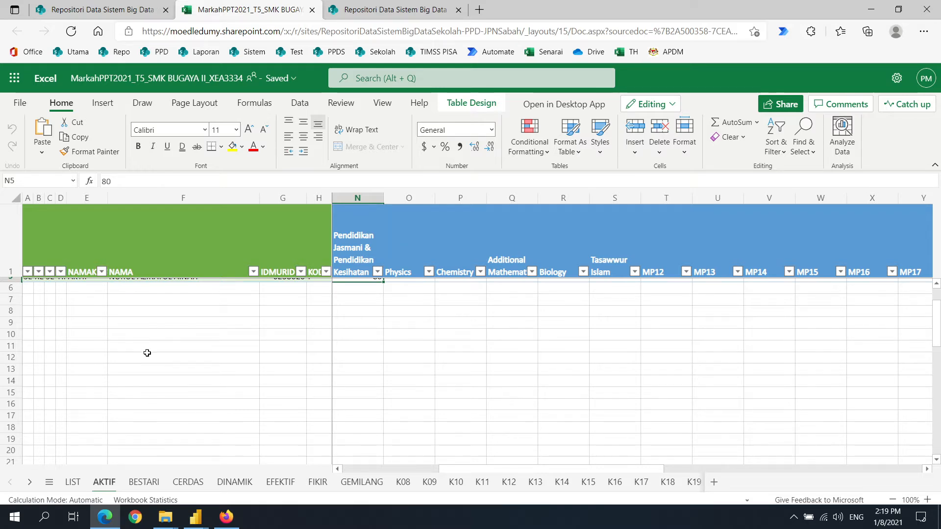
scroll(147, 353, up, 1)
scroll(88, 298, down, 3)
scroll(92, 301, down, 3)
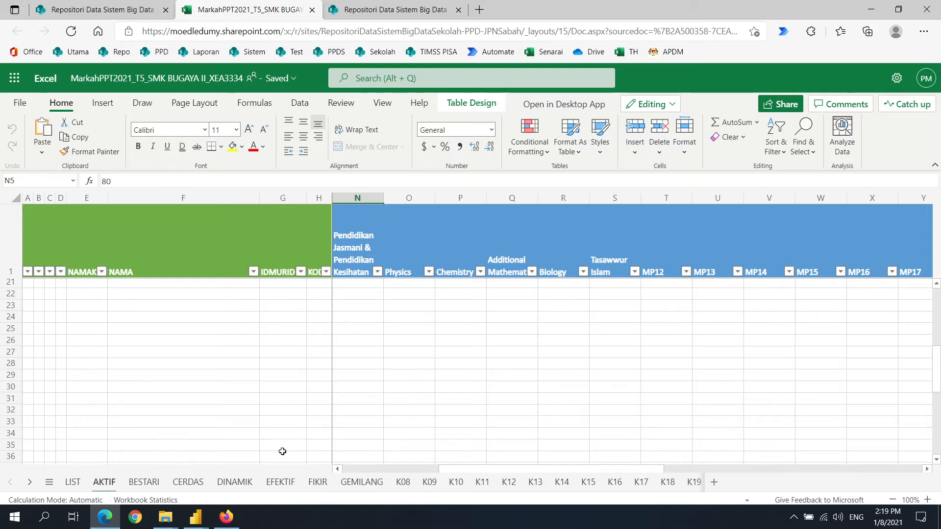
drag(489, 469, 316, 484)
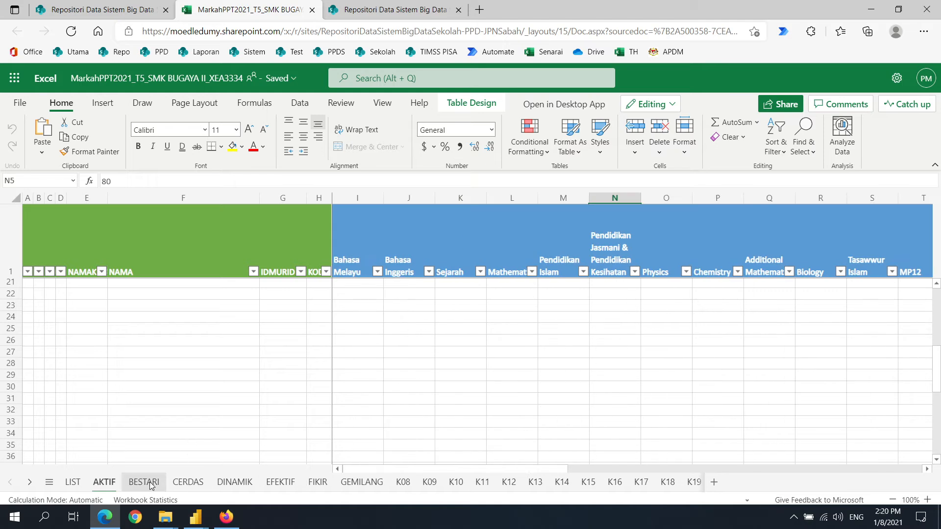
scroll(217, 356, up, 6)
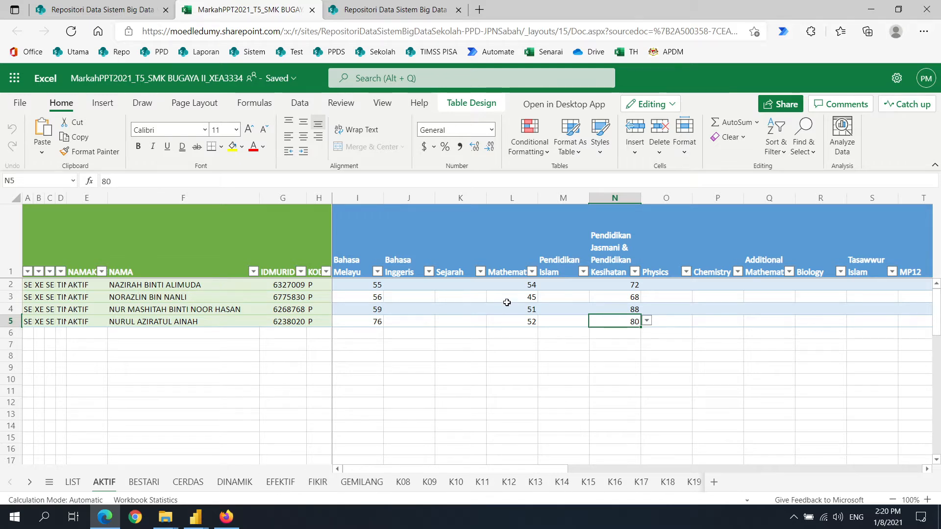
- Examine the AKTIF sheet's header row, going through the subject headings from Bahasa Melayu to Physics
click(357, 258)
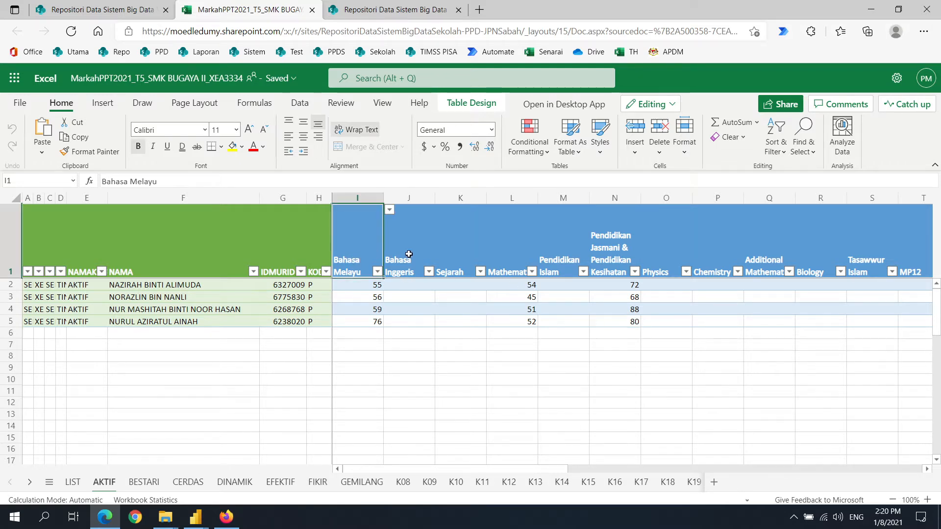
click(408, 254)
click(463, 251)
click(523, 244)
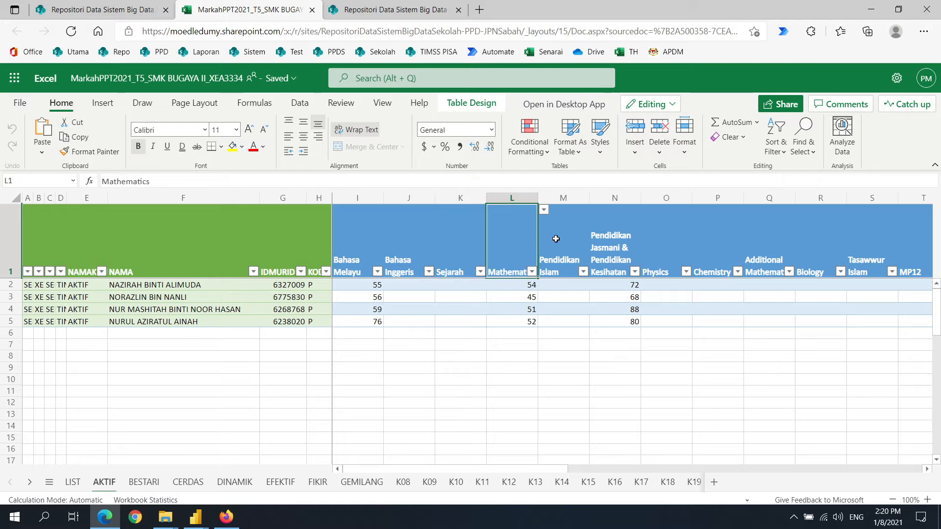
click(555, 239)
click(621, 240)
click(679, 251)
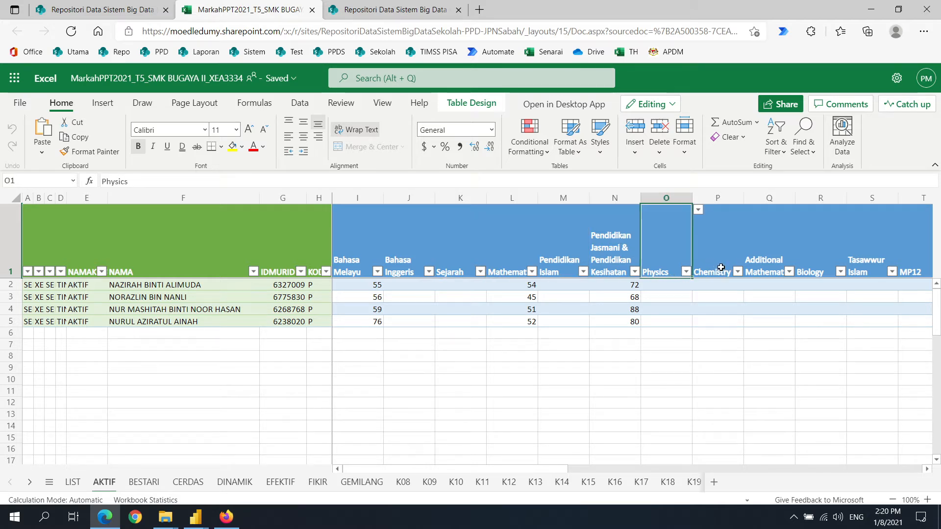
drag(555, 470, 486, 489)
click(11, 240)
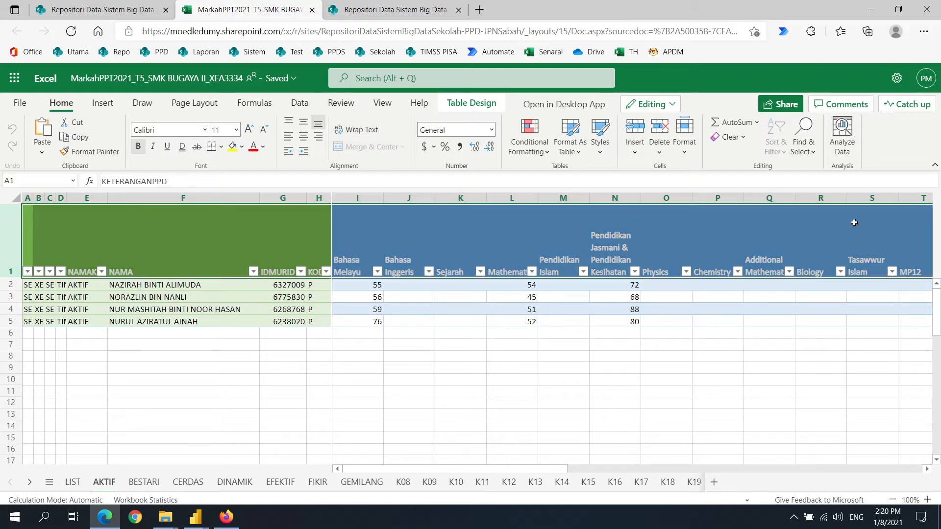
click(488, 461)
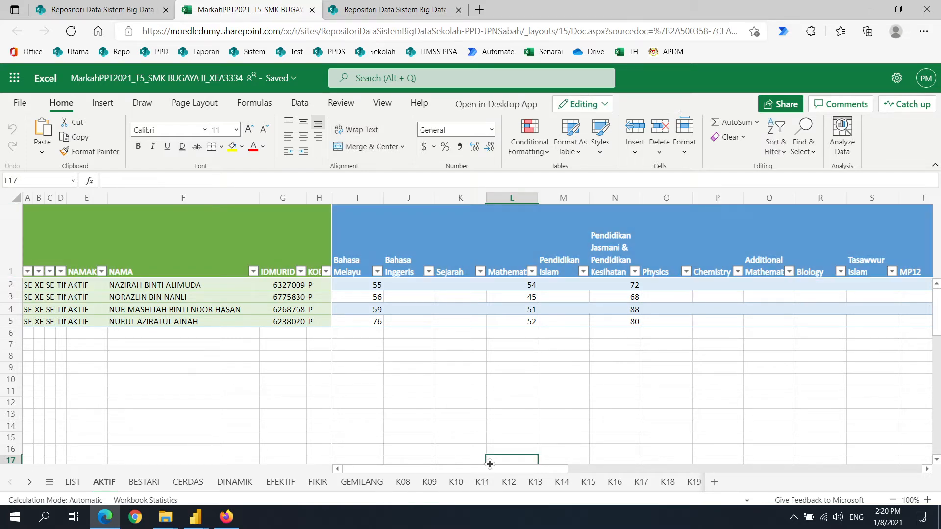
drag(467, 470, 439, 470)
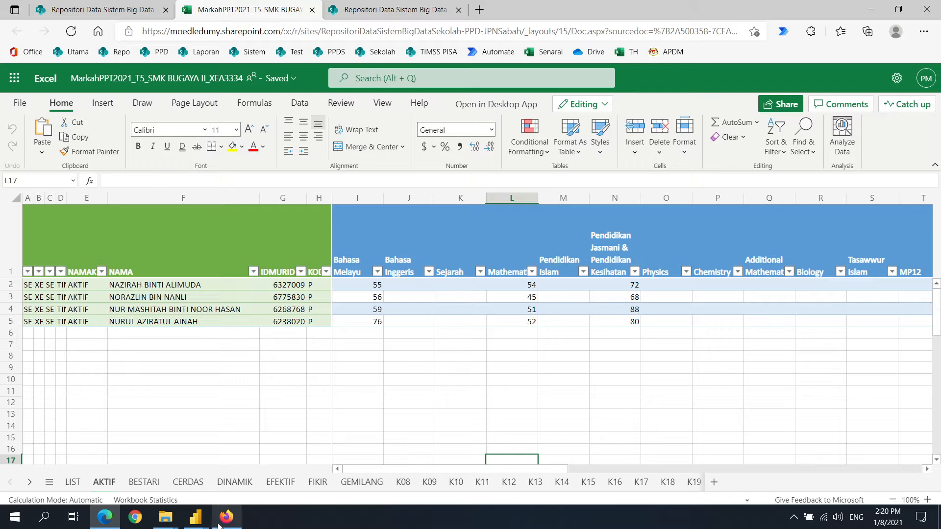
- Switch to the PPT Power Query Editor and start adding an Excel workbook as a new data source
mouse_move(195, 516)
click(319, 488)
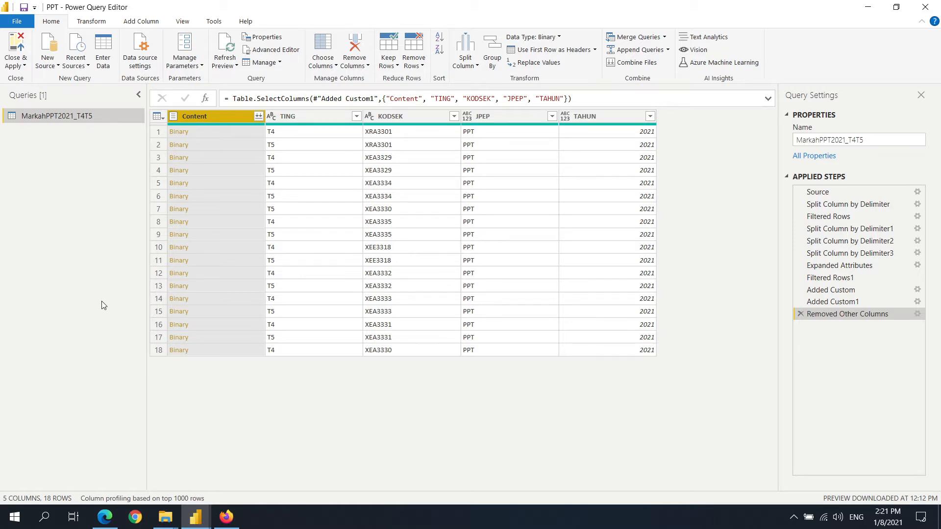
click(49, 67)
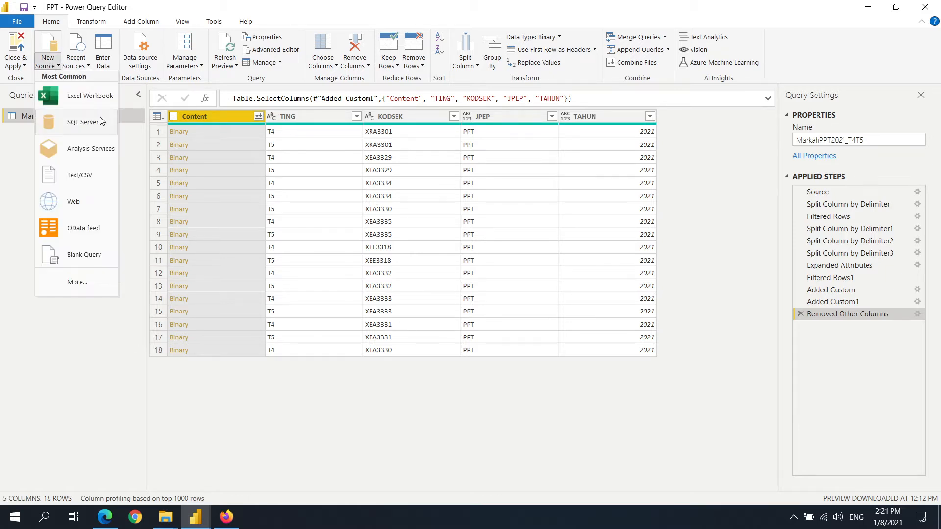
click(93, 96)
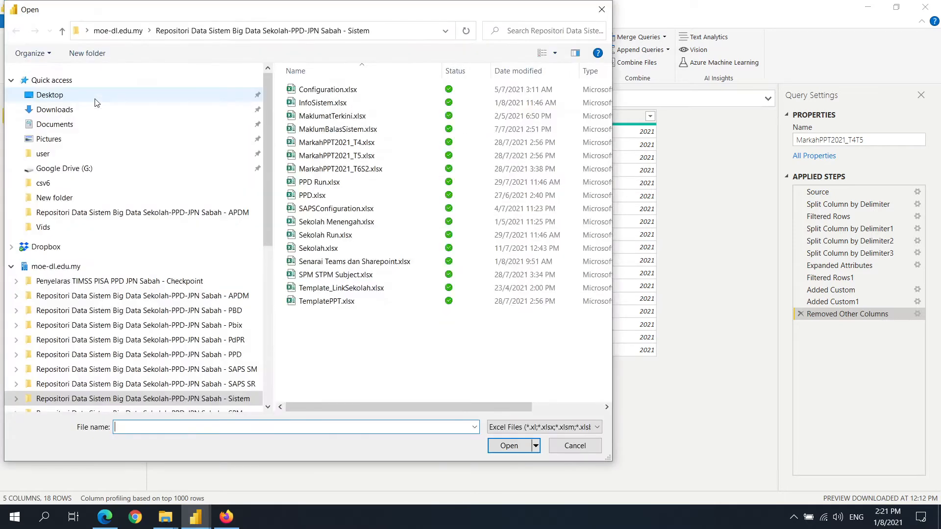
- Open the MarkahPPT2021_T4 workbook from the MarkahPelajar folder of SMK AGAMA TUN SAKARAN_XRA3301, under PPD and Semporna
scroll(233, 303, down, 3)
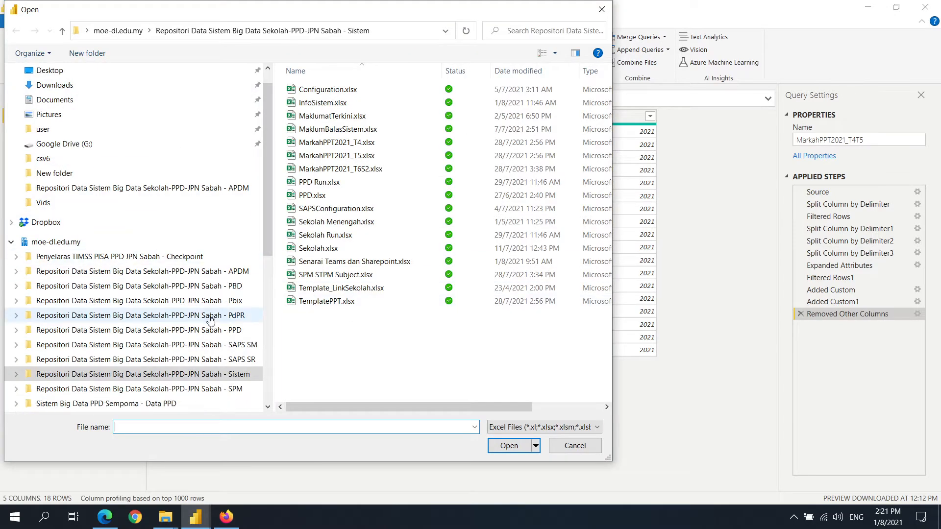
click(233, 304)
scroll(315, 245, down, 1)
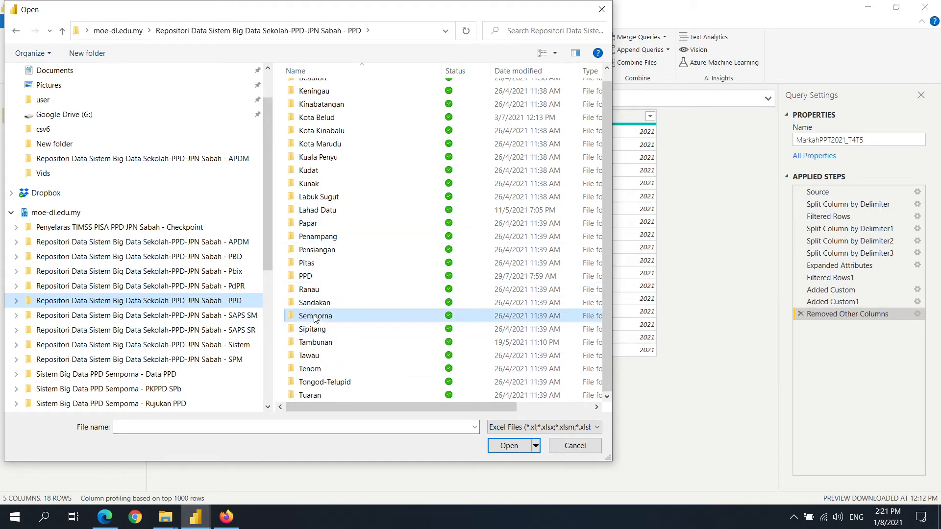
double_click(302, 318)
scroll(342, 226, down, 5)
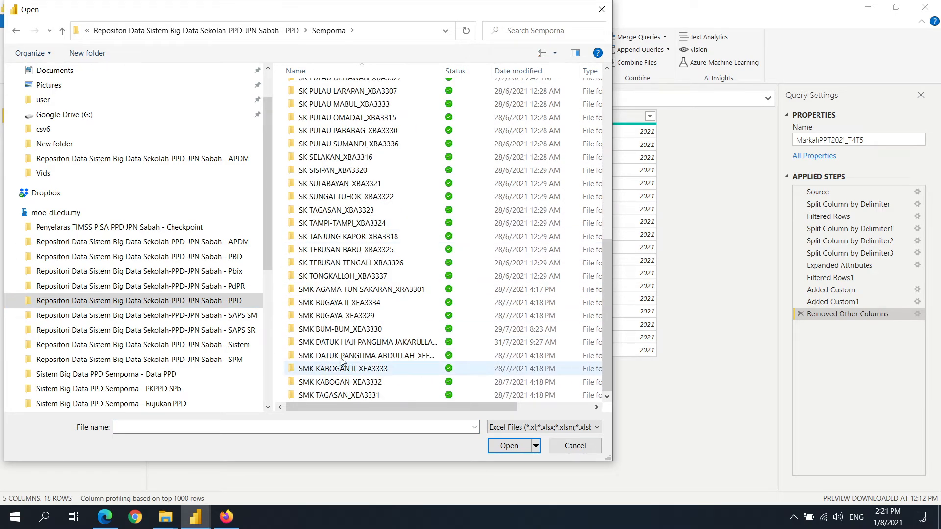
double_click(326, 291)
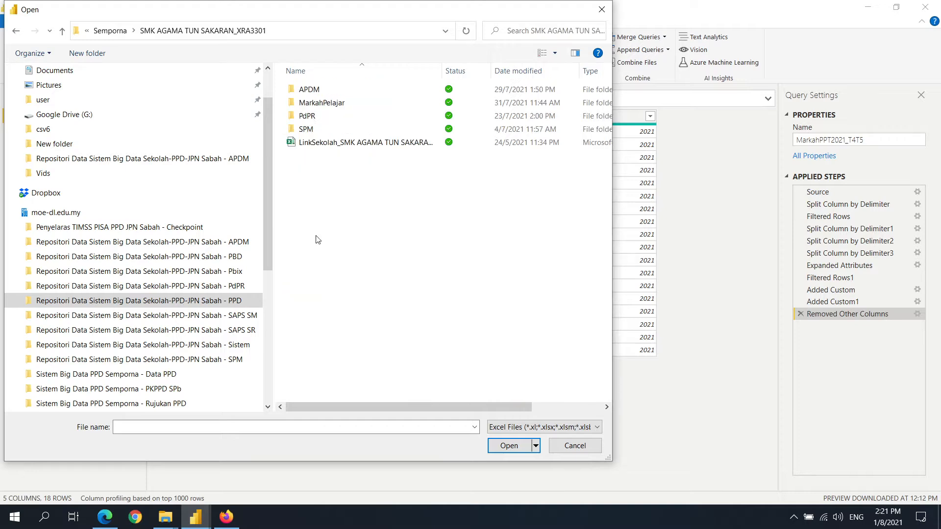
double_click(312, 103)
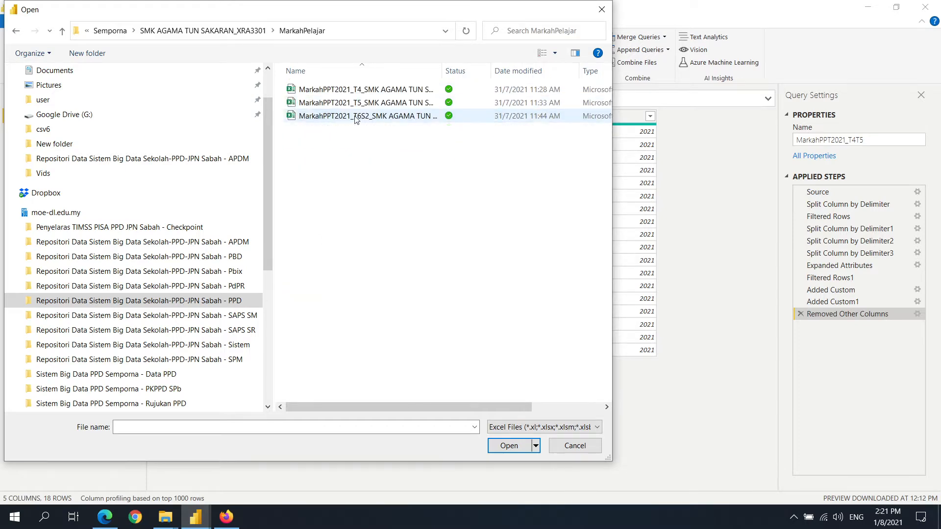
double_click(350, 91)
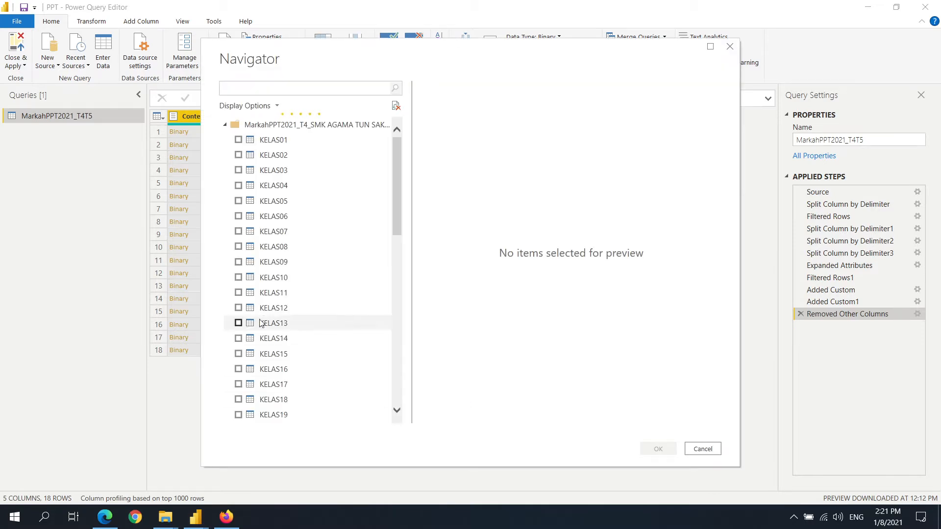
- Look through the workbook's items in the Navigator, from the KELAS tables to MARKAH and the class sheets
scroll(318, 253, down, 3)
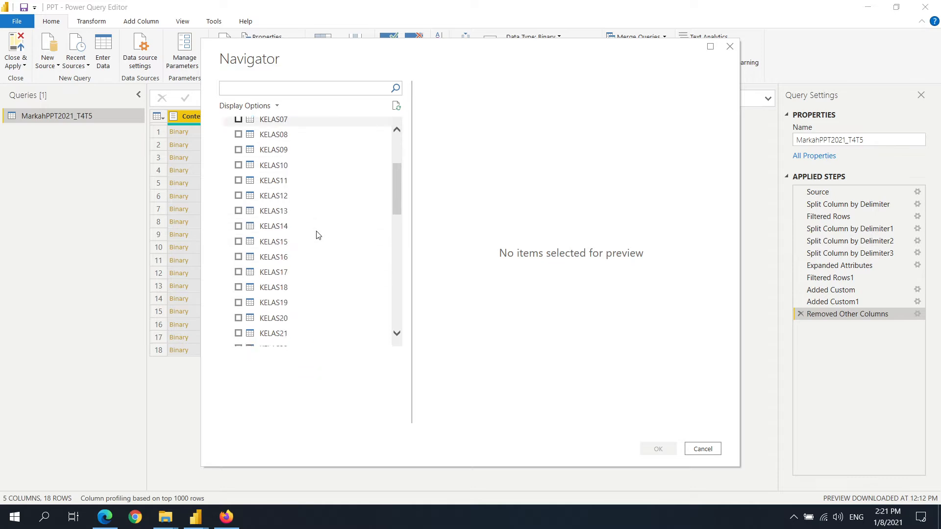
scroll(319, 220, down, 10)
scroll(255, 333, up, 7)
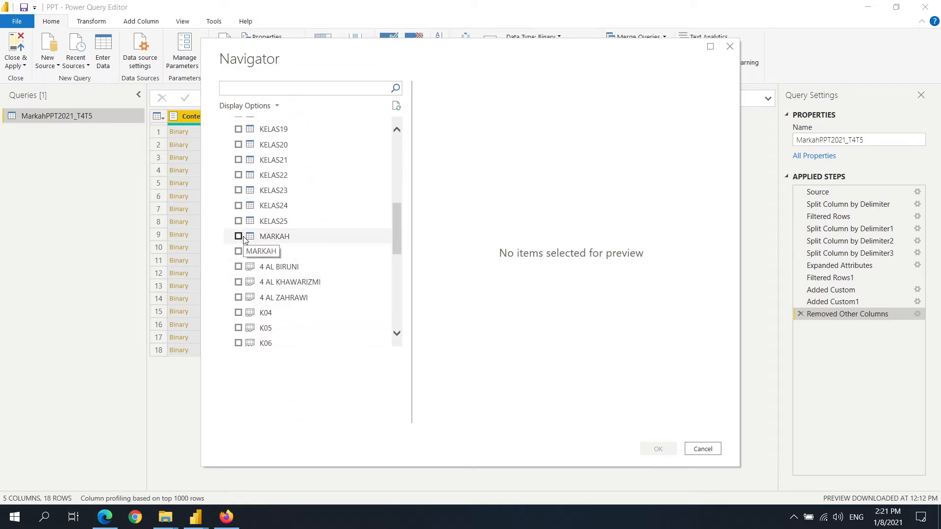
- Switch to the SMK BUGAYA II workbook in Edge and examine the AKTIF headings through MP30 and the other class sheets
click(104, 517)
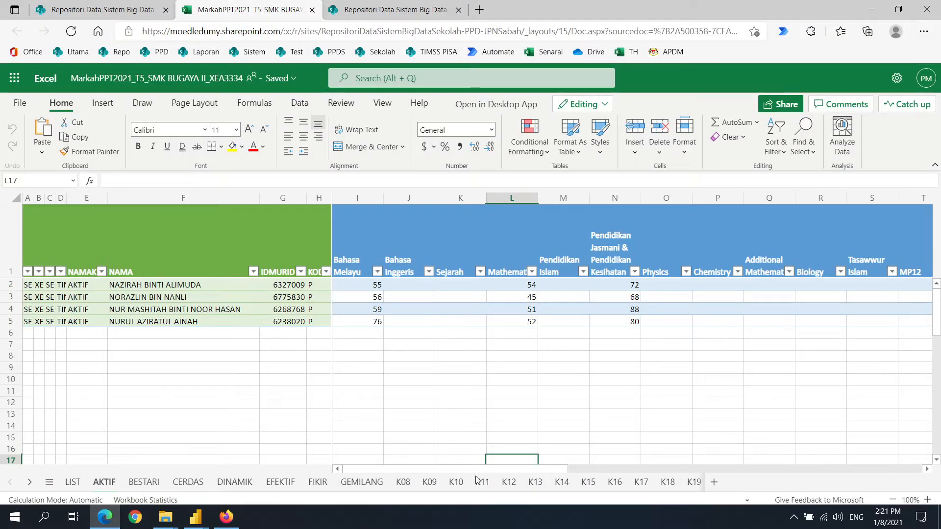
drag(496, 469, 881, 473)
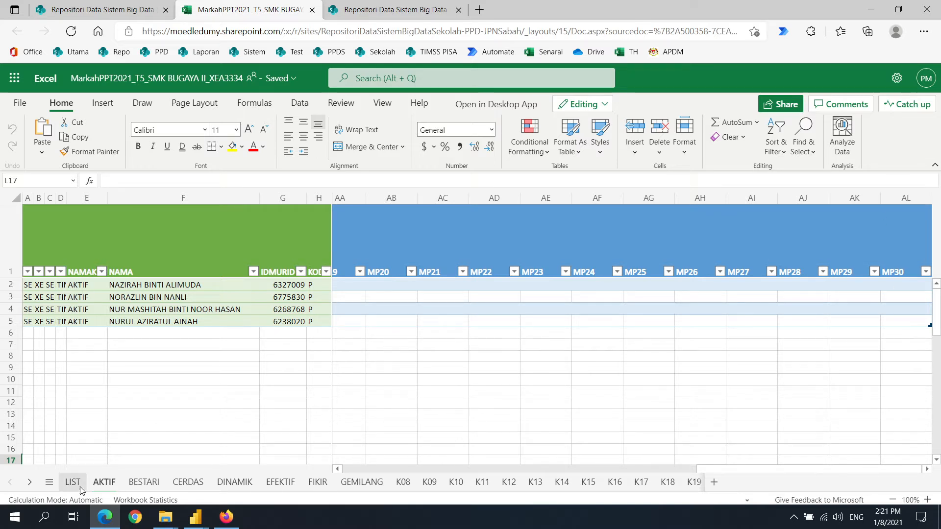
click(29, 483)
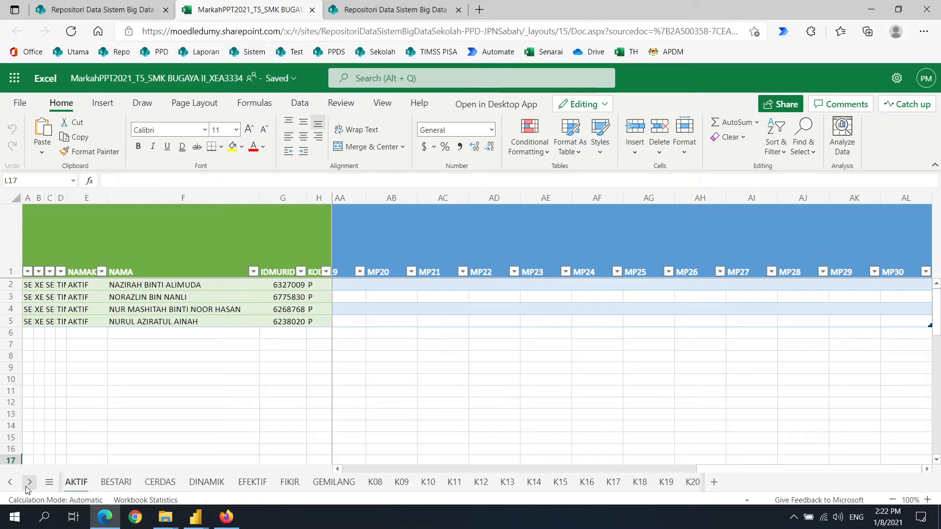
click(29, 483)
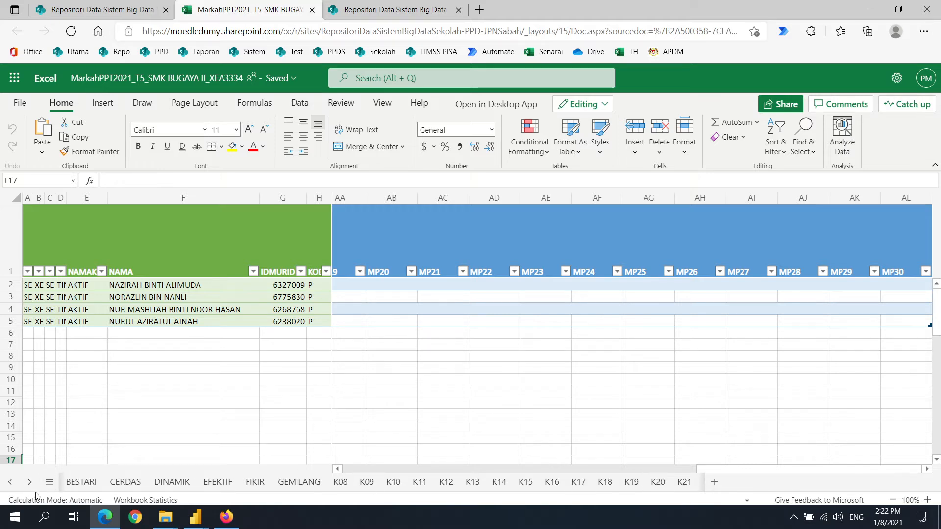
click(9, 484)
click(10, 483)
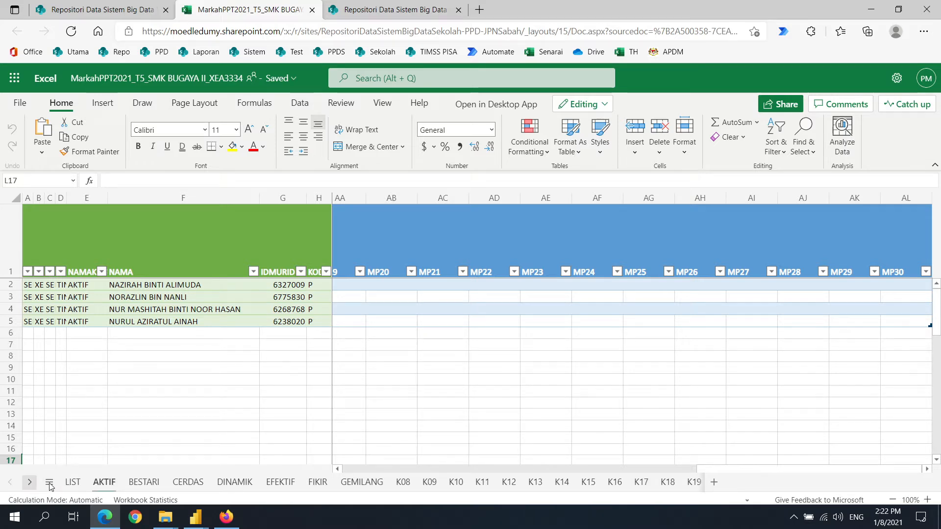
click(143, 482)
click(112, 484)
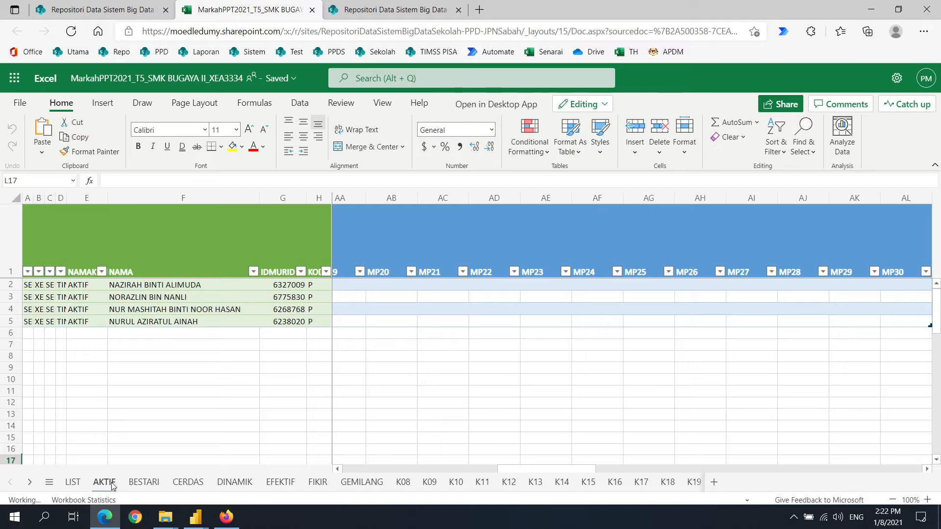
- Select the whole student table on the AKTIF sheet, including its header row, and check the available table commands
click(199, 416)
click(220, 312)
key(ctrl+a)
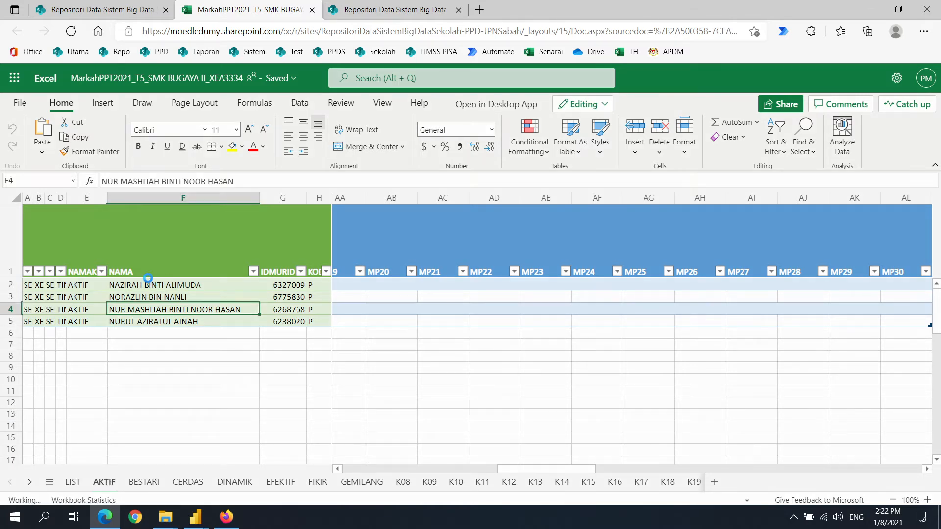
click(300, 104)
click(341, 104)
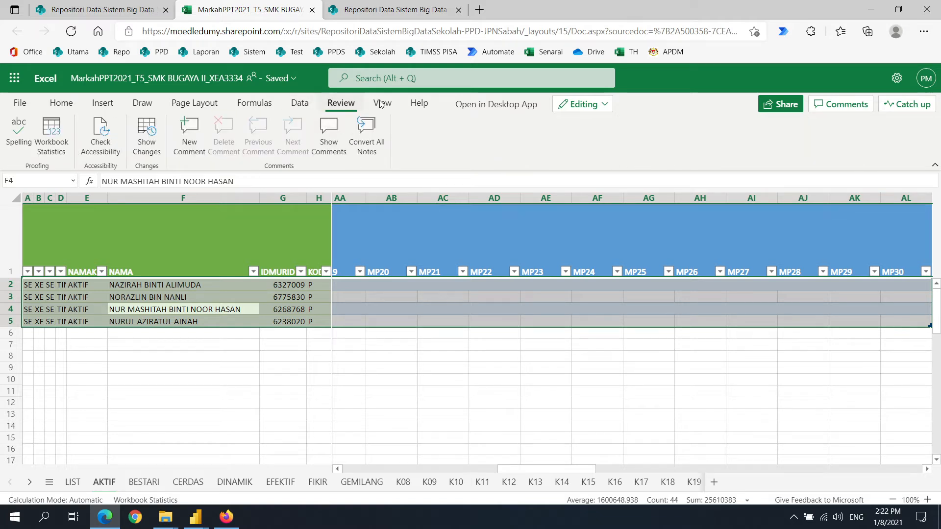
click(300, 104)
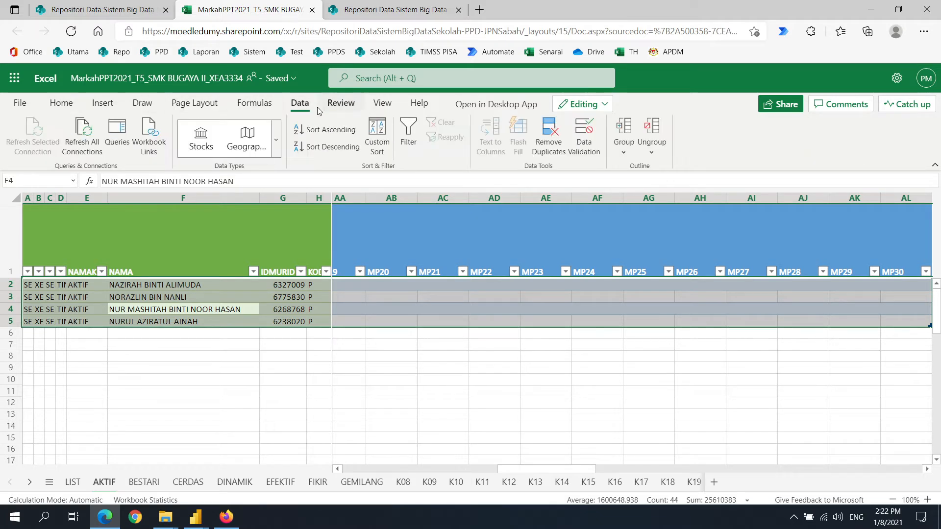
click(229, 265)
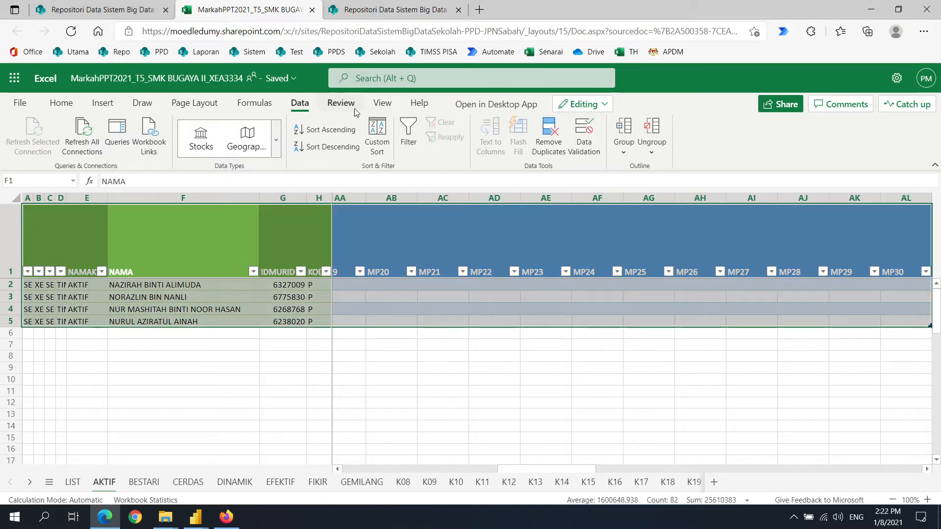
click(57, 103)
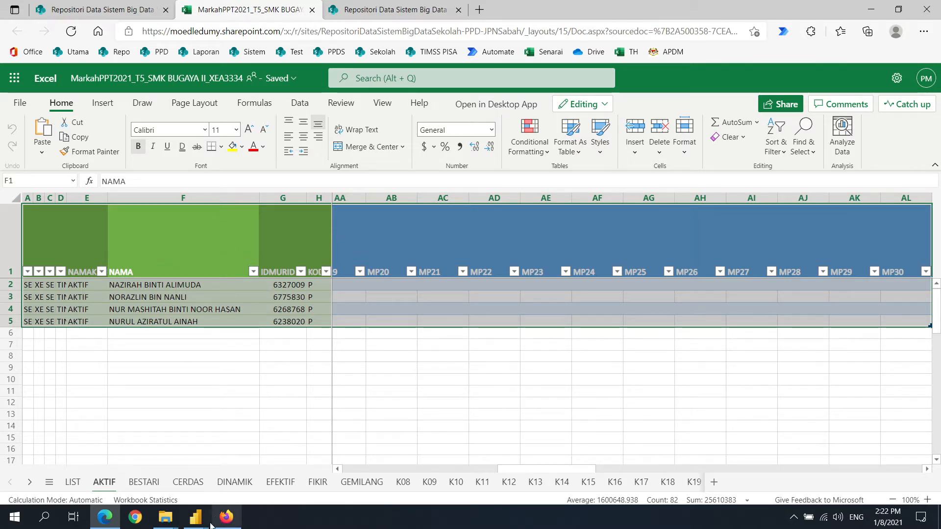
- Return to the Navigator in Power Query Editor and compare its listed tables and sheets with the class sheets in the Edge workbook
mouse_move(196, 516)
click(331, 460)
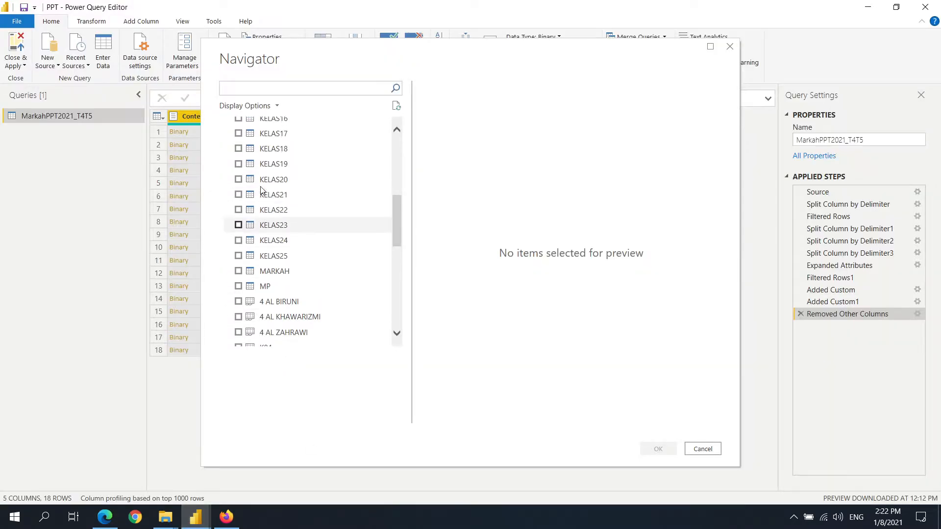
scroll(314, 255, down, 4)
scroll(302, 237, down, 3)
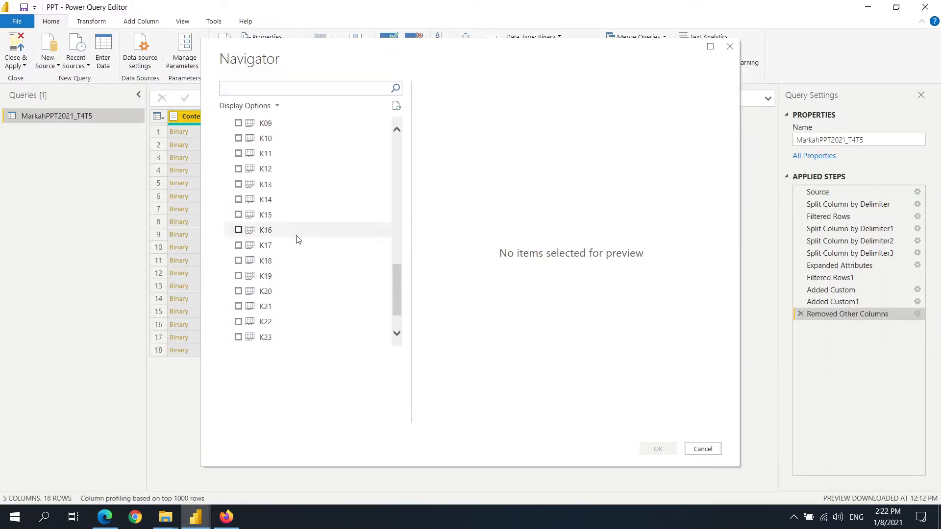
scroll(254, 337, up, 5)
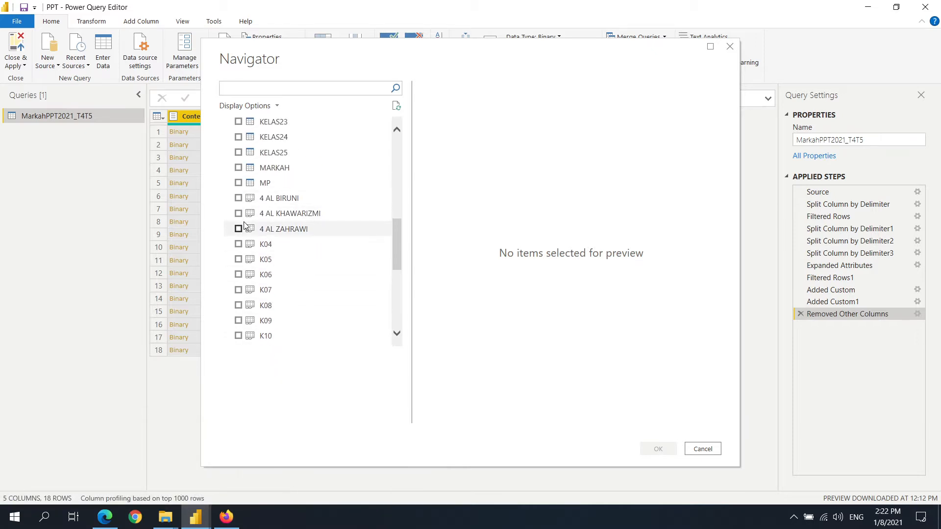
click(106, 519)
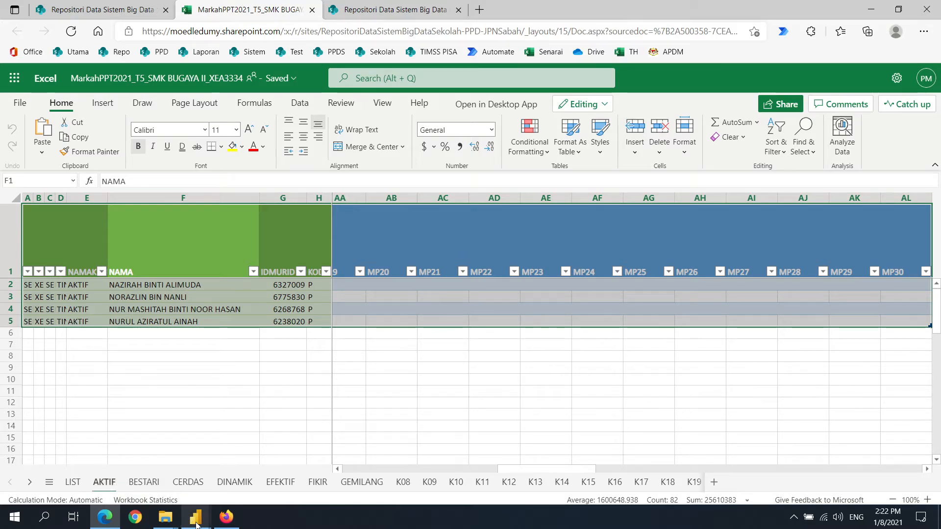
mouse_move(196, 525)
click(328, 456)
scroll(250, 162, up, 5)
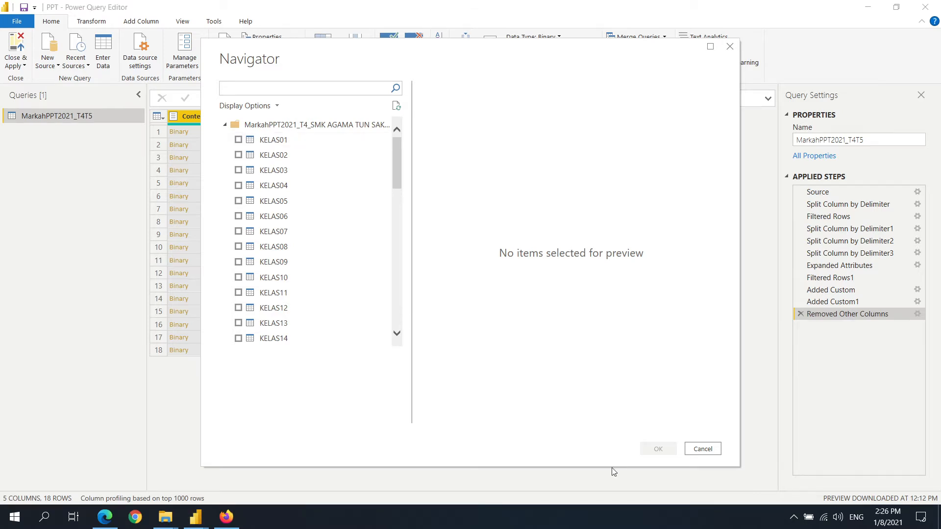
- Preview the KELAS01 and KELAS02 tables and load both as new queries
click(238, 141)
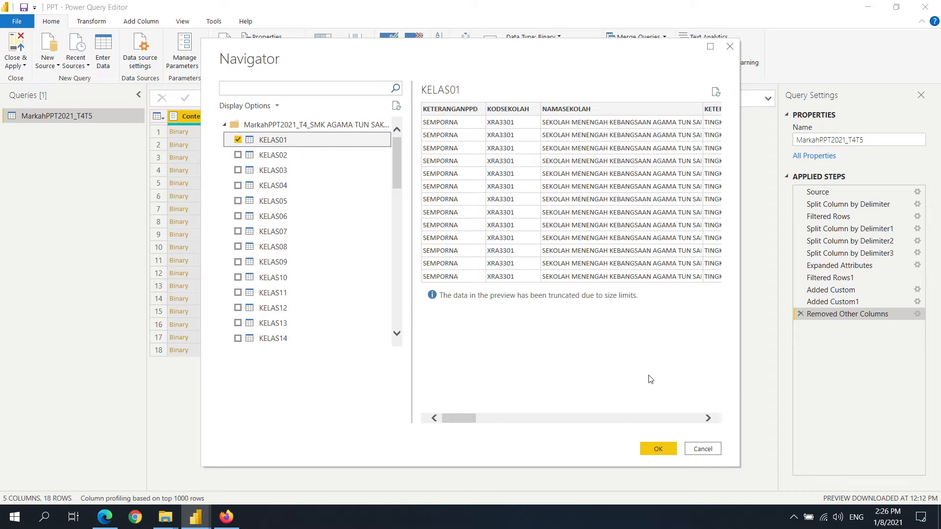
drag(467, 421, 440, 421)
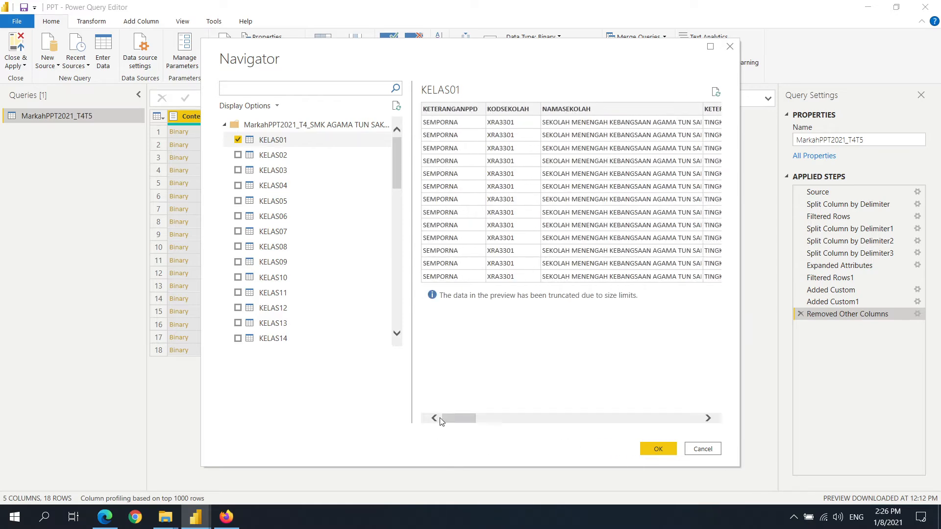
click(238, 155)
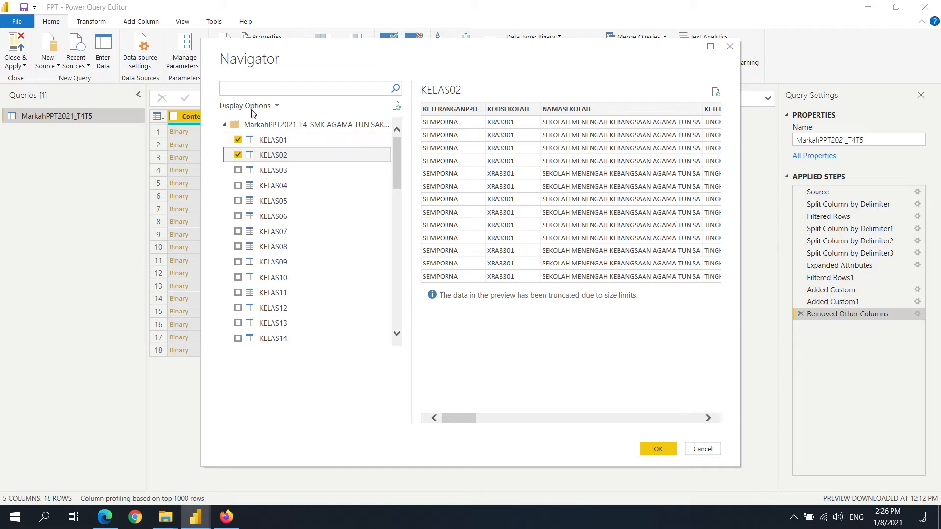
click(658, 448)
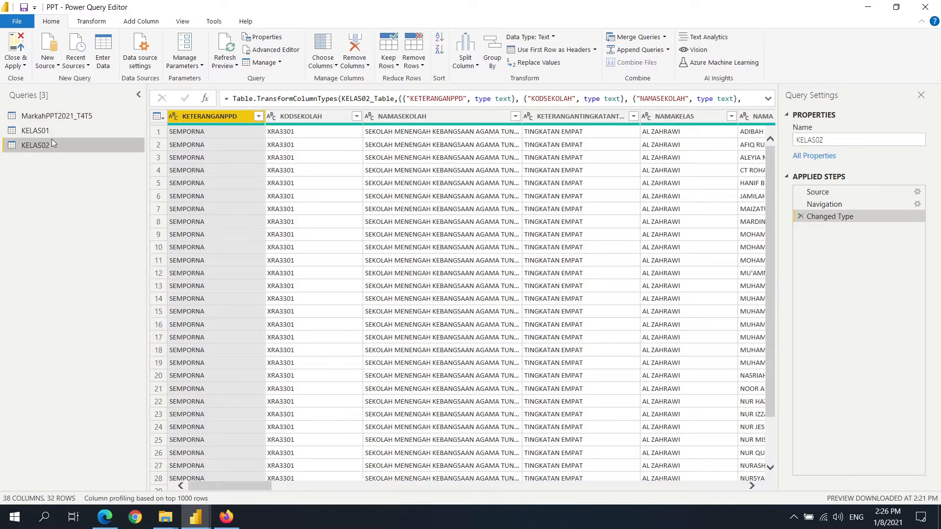
- Compare the data in the KELAS01 and KELAS02 queries by switching between them
click(45, 132)
click(30, 149)
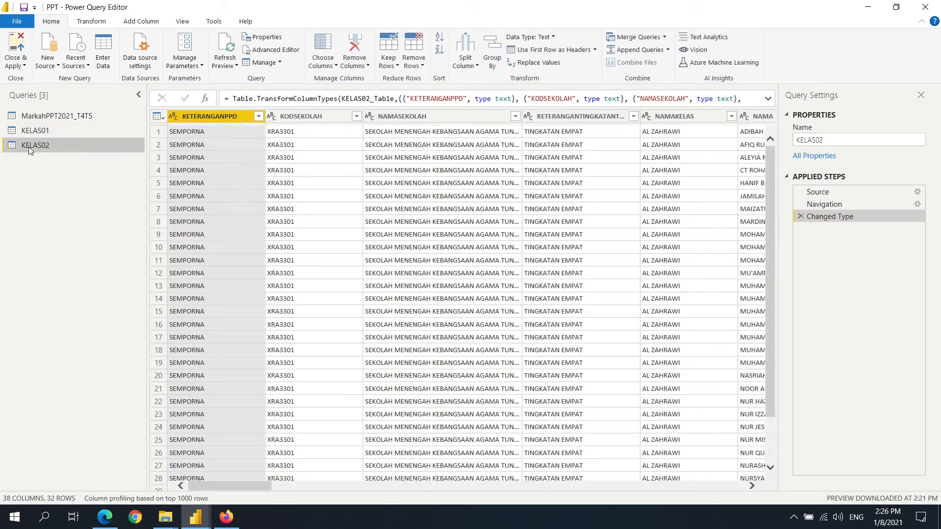
click(49, 132)
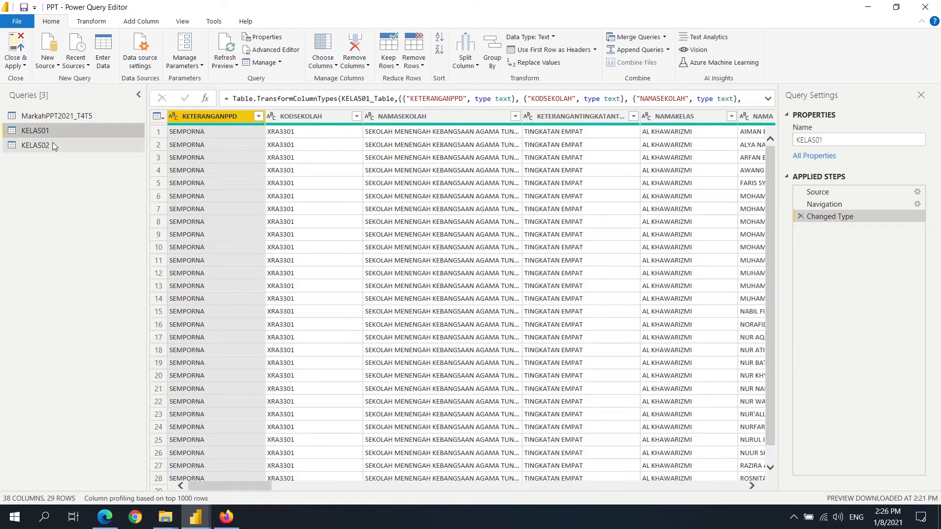
click(55, 146)
click(92, 22)
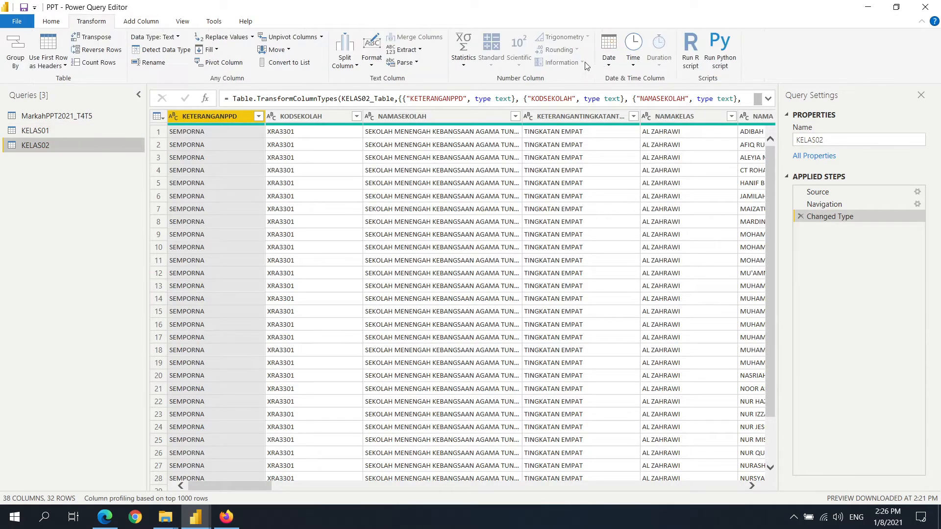
click(141, 21)
click(183, 21)
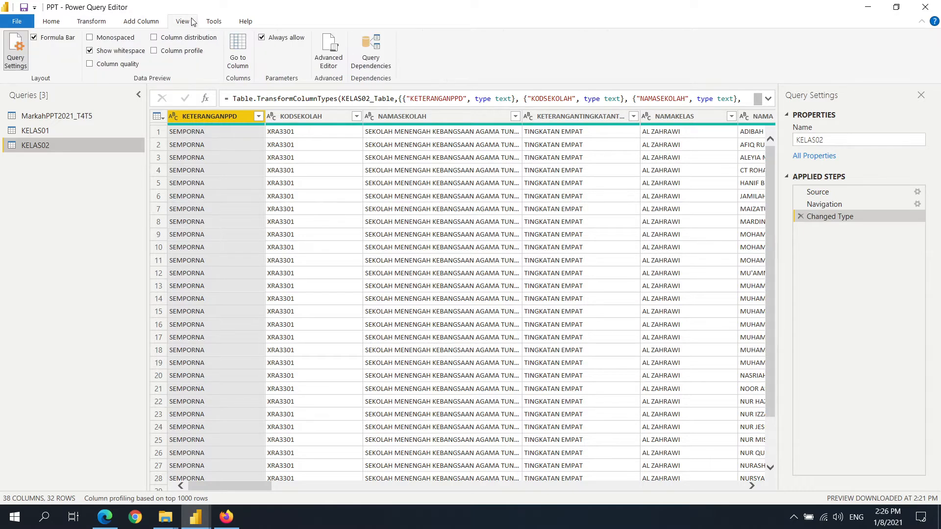
- Check the commands for appending queries and review the subject mark columns of the KELAS01 query
click(92, 23)
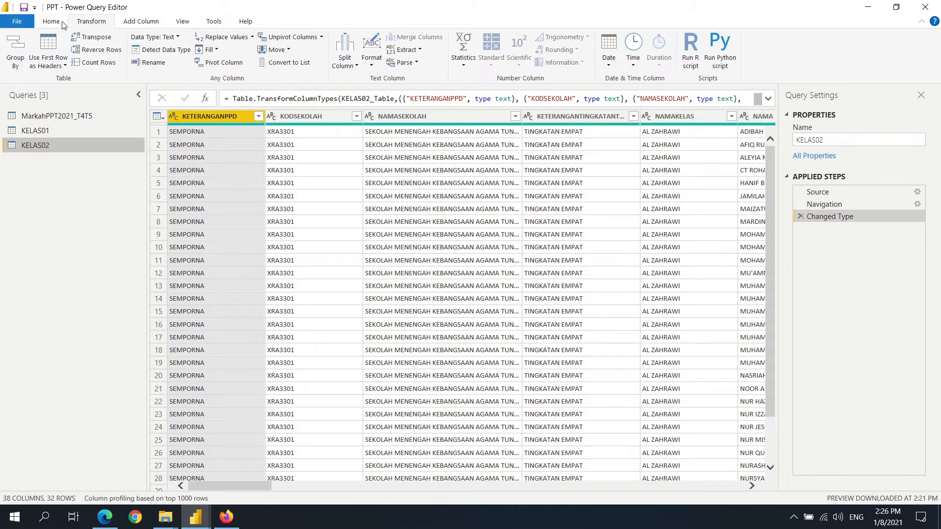
click(62, 24)
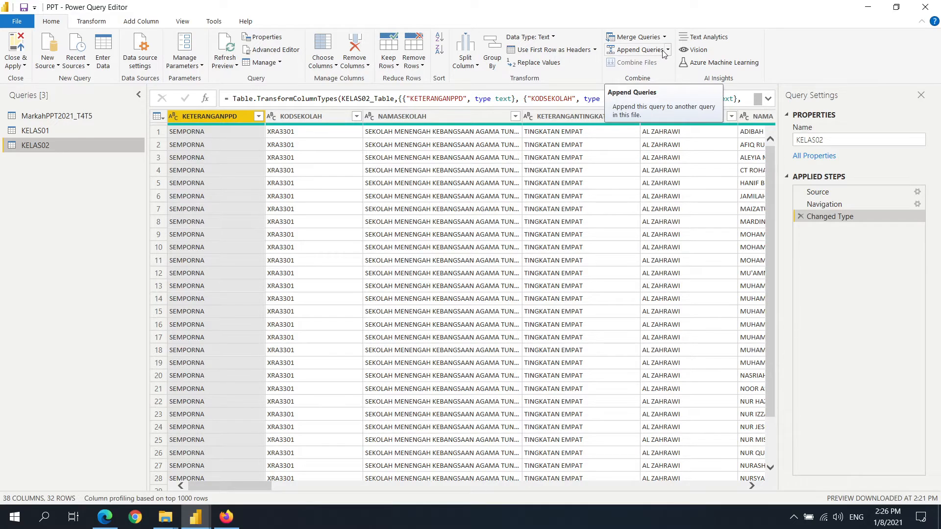
click(104, 119)
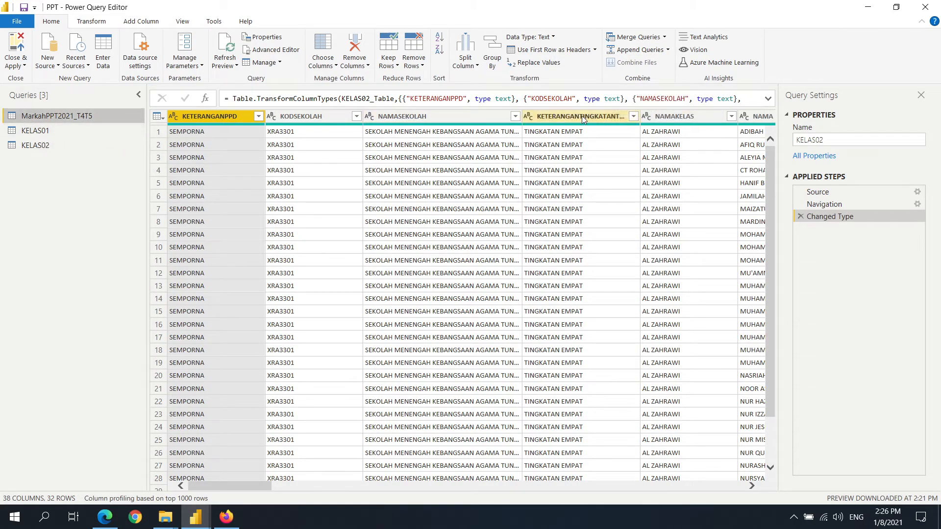
click(88, 131)
drag(272, 485, 359, 484)
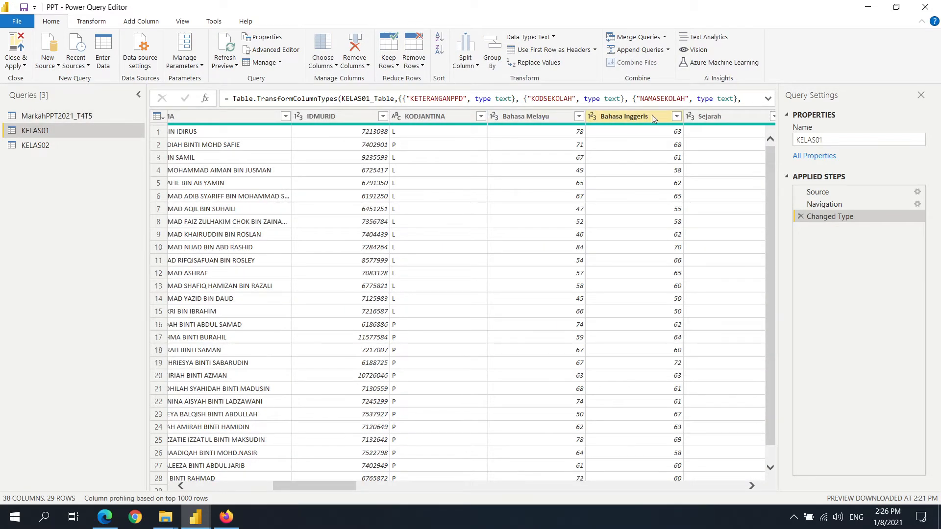
- Delete the KELAS02 query
click(63, 148)
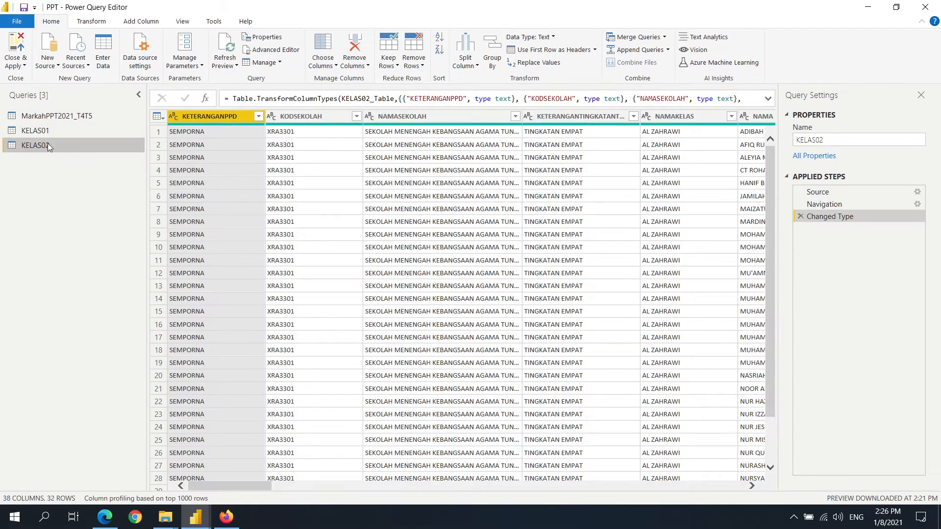
right_click(48, 145)
click(91, 179)
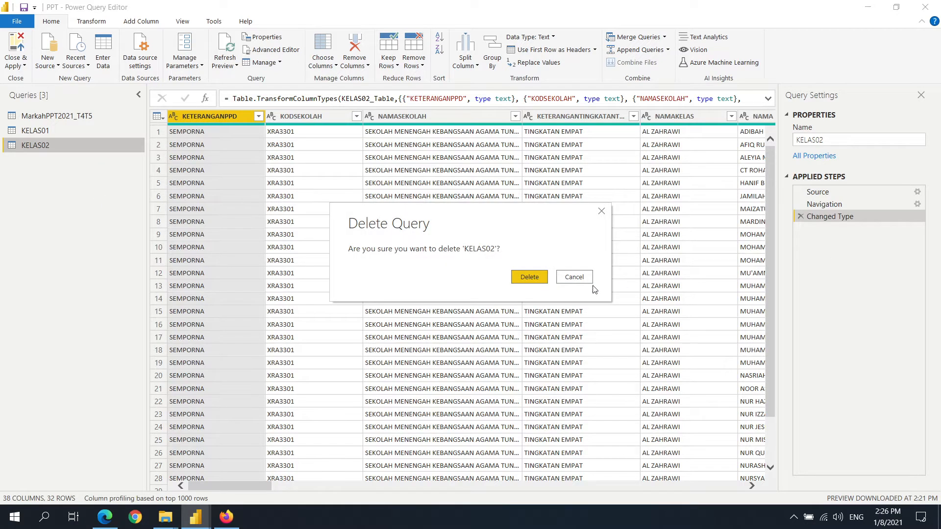
click(530, 277)
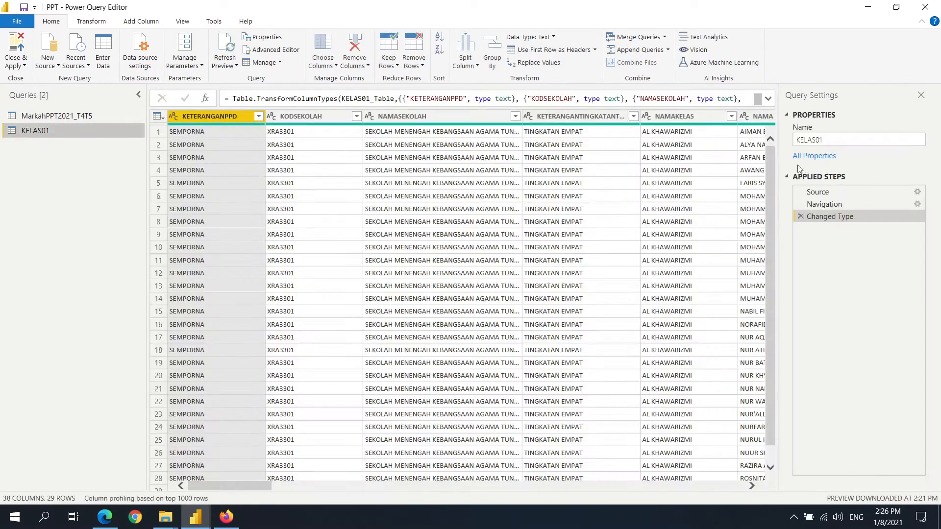
- Review the applied steps of the KELAS01 query and remove Changed Type and Navigation, keeping only Source
click(833, 191)
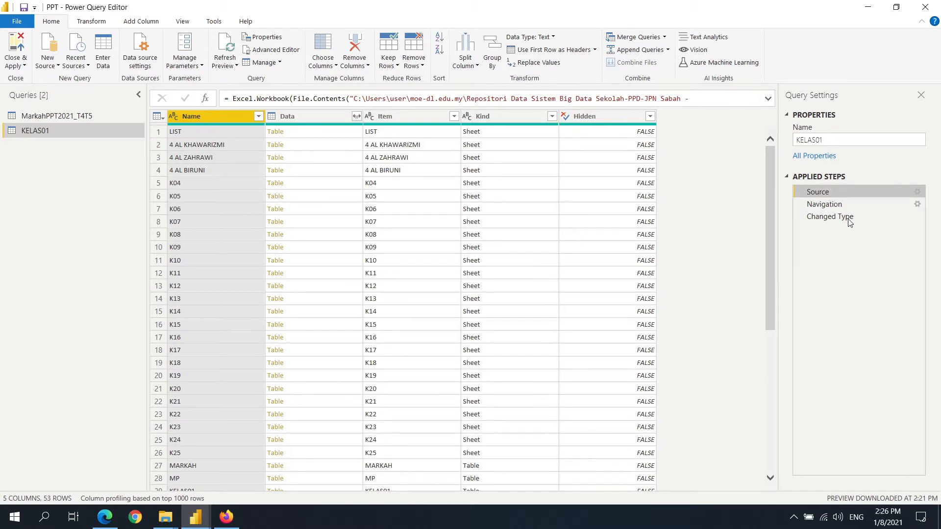
click(828, 205)
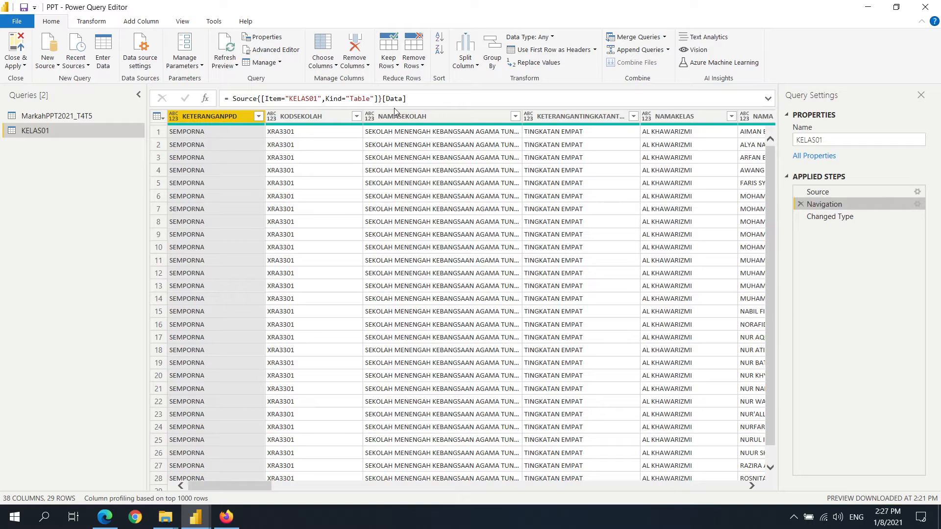
click(831, 192)
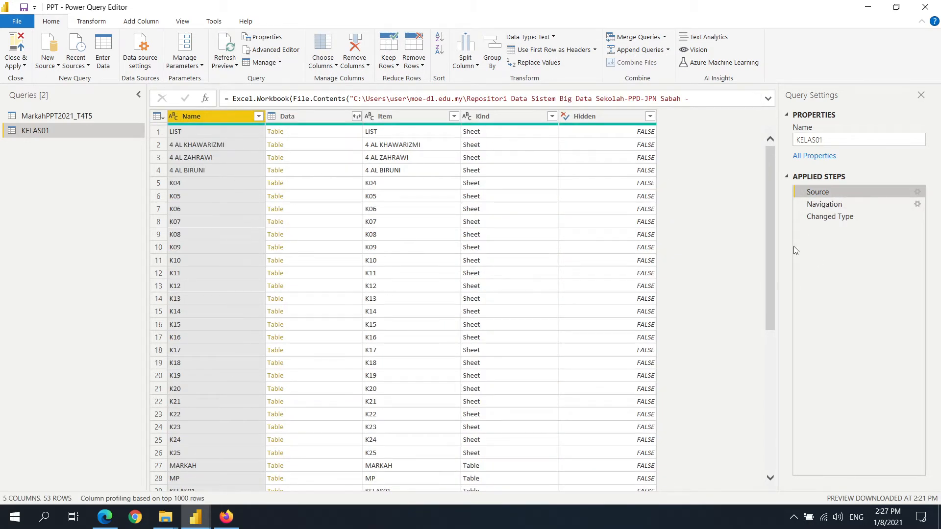
click(799, 218)
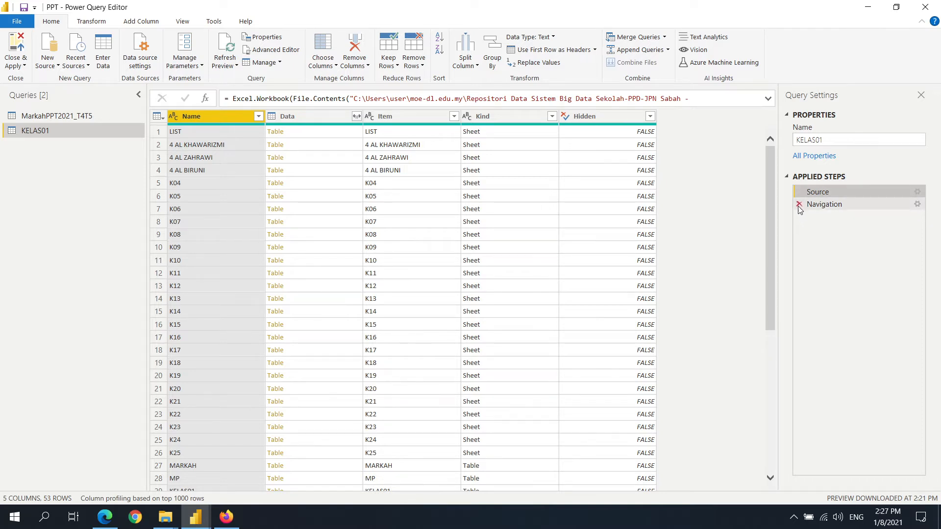
click(798, 204)
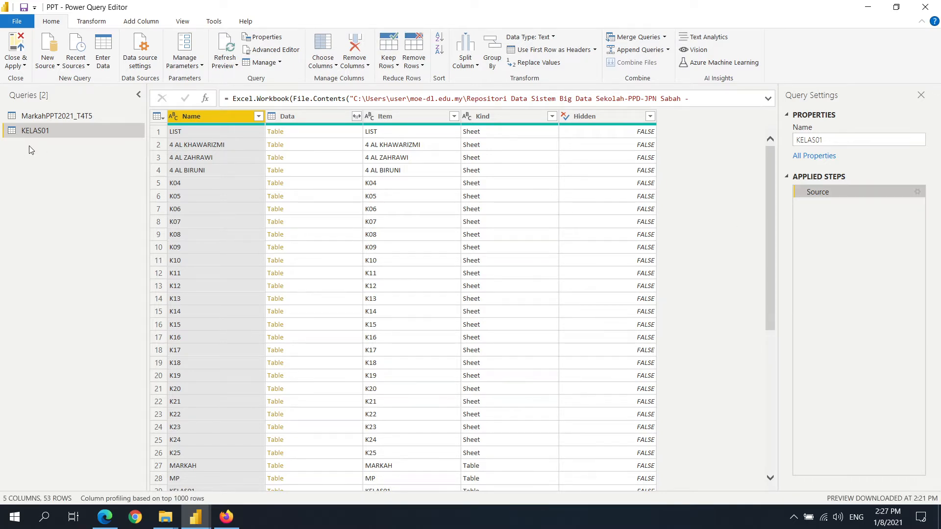
- Filter the Kind column of the workbook's object list to keep only Table entries
scroll(352, 268, down, 8)
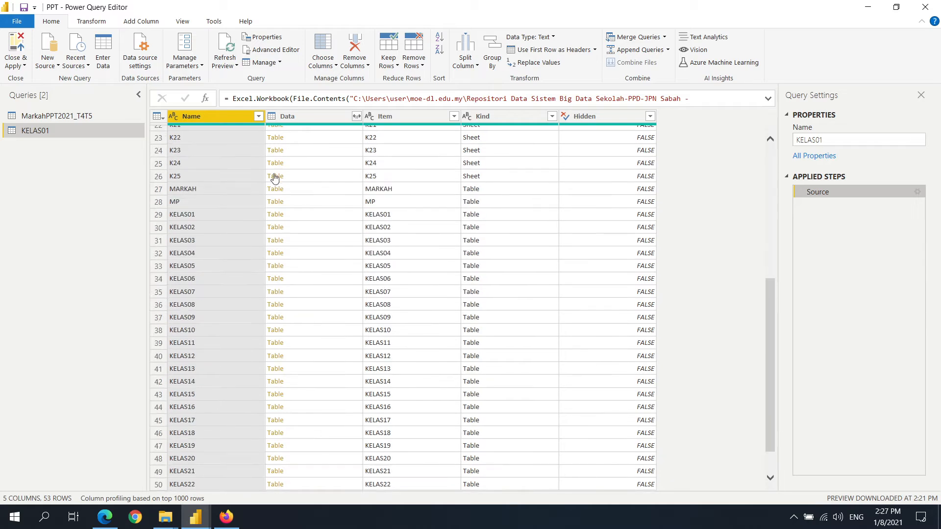
scroll(289, 284, up, 8)
scroll(236, 255, down, 8)
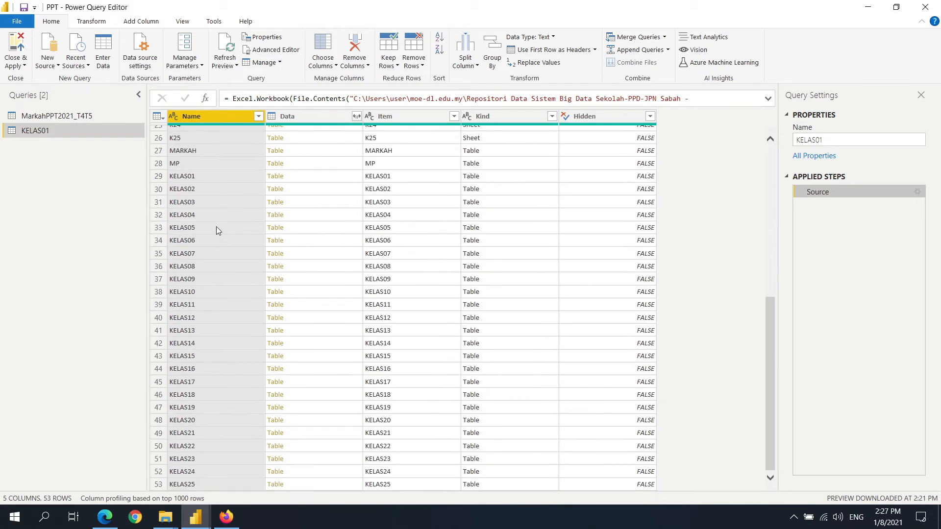
scroll(213, 274, up, 8)
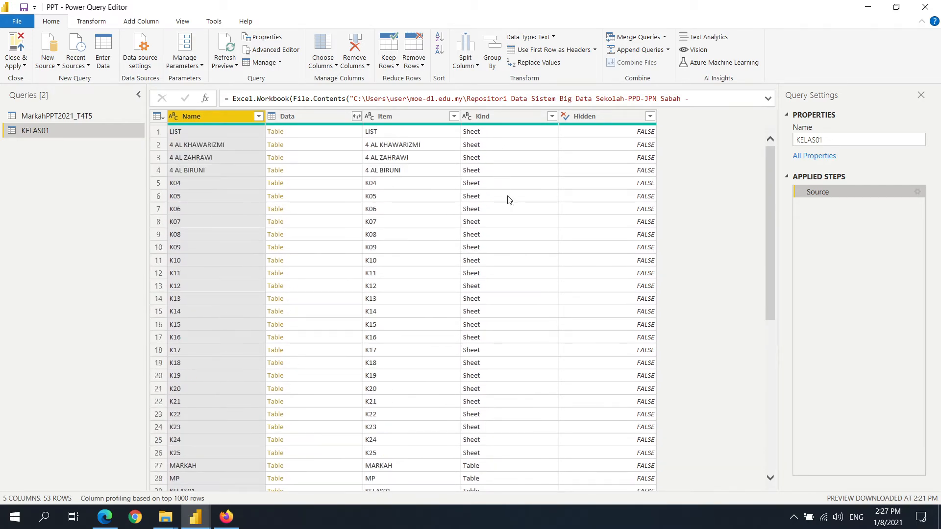
scroll(523, 385, down, 8)
scroll(488, 280, up, 8)
click(552, 116)
click(379, 245)
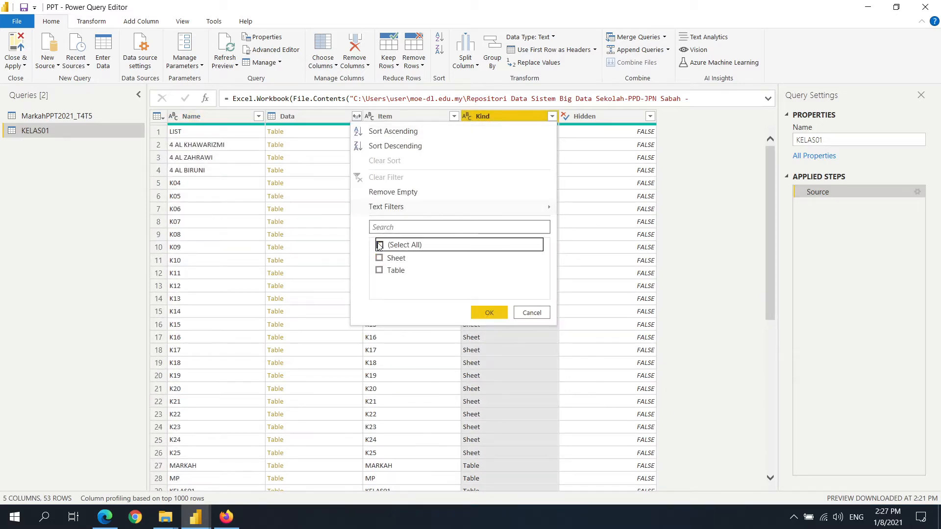
click(380, 271)
click(489, 312)
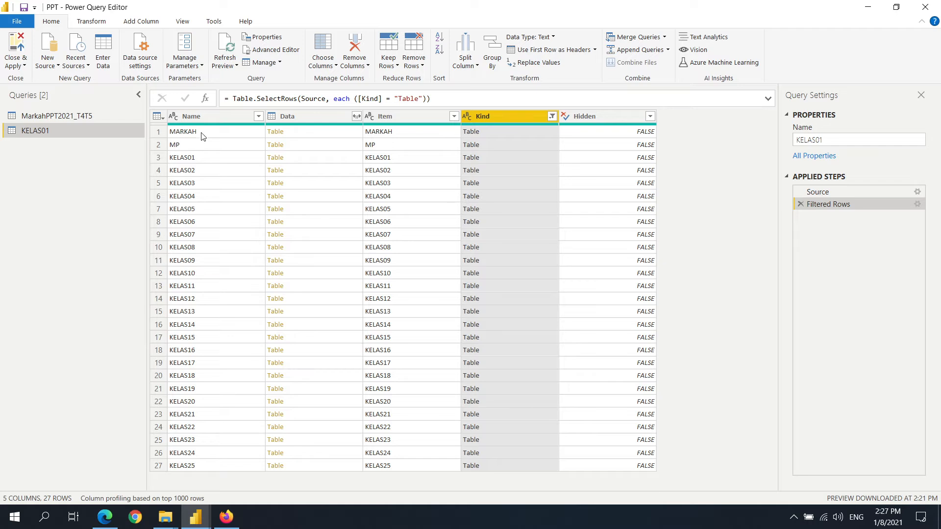
- Filter the Name column to exclude the MARKAH and MP tables
click(258, 116)
scroll(132, 387, down, 4)
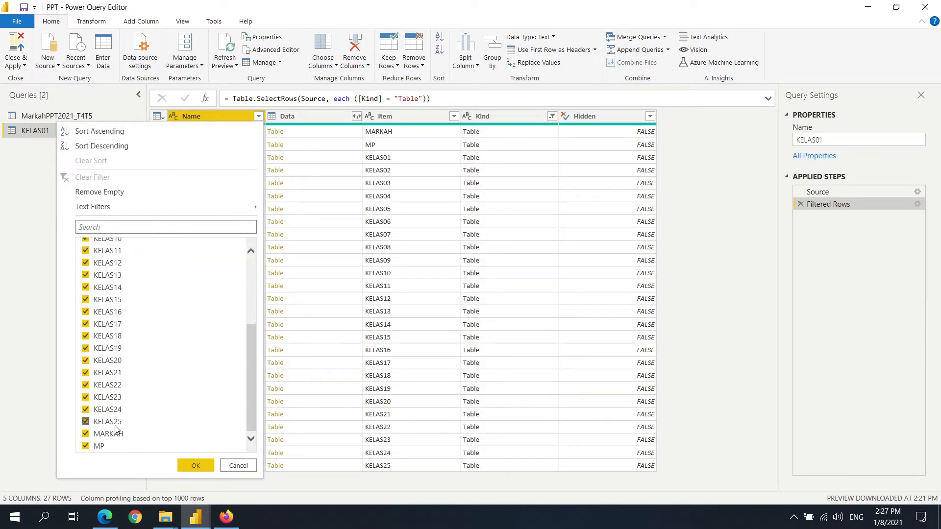
click(85, 435)
click(85, 446)
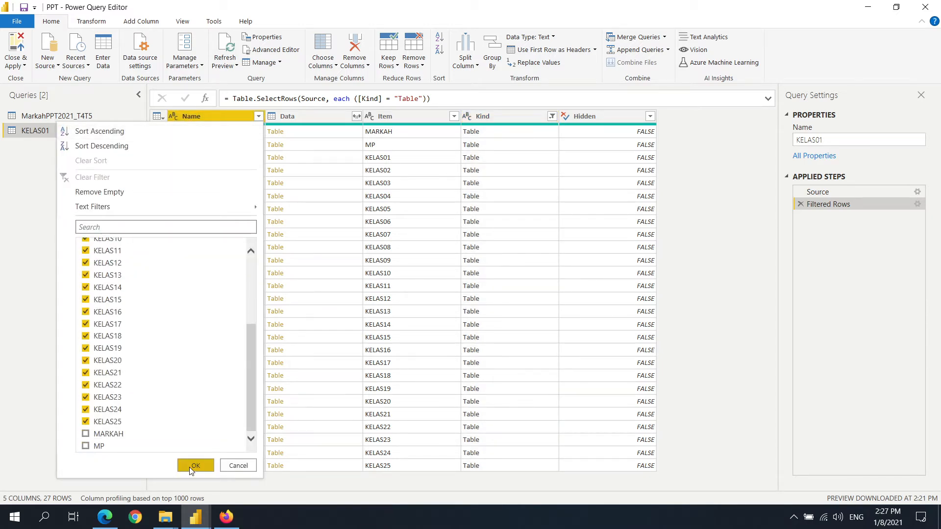
click(195, 466)
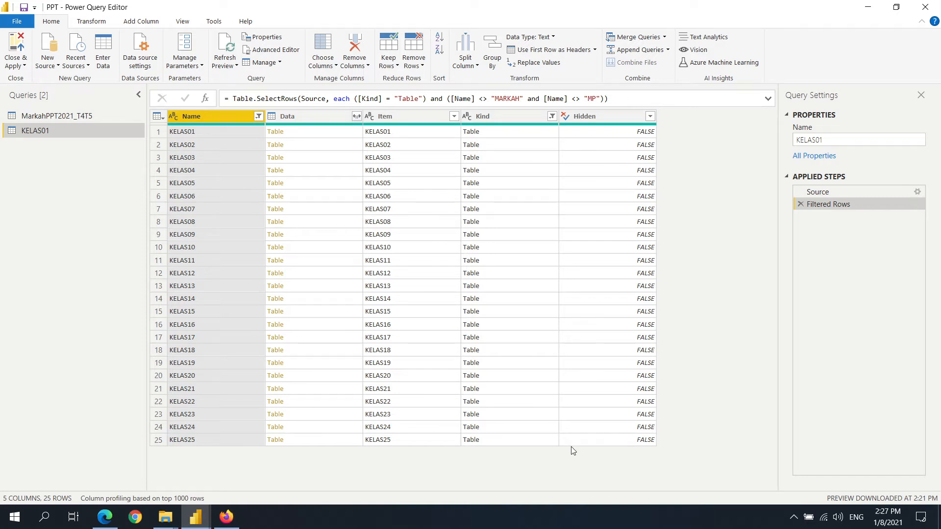
click(355, 117)
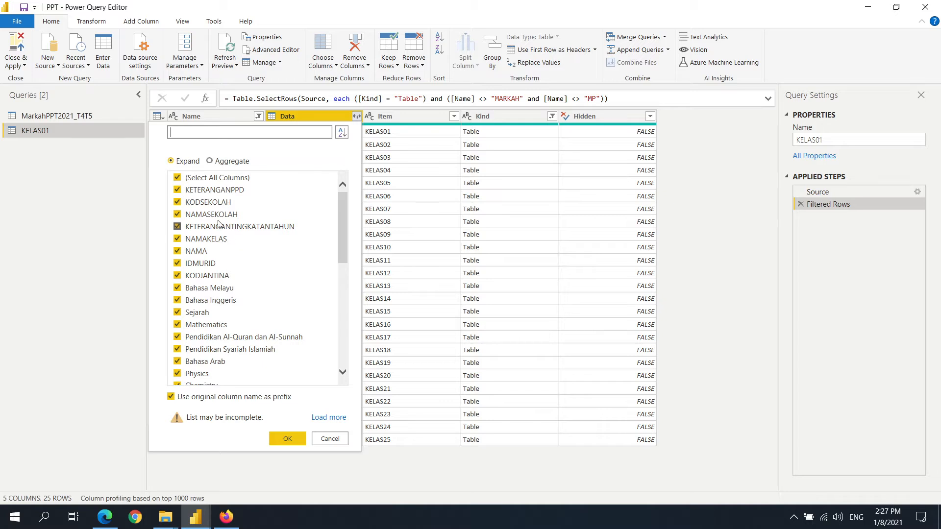
scroll(215, 221, down, 5)
scroll(213, 219, up, 5)
scroll(196, 220, down, 10)
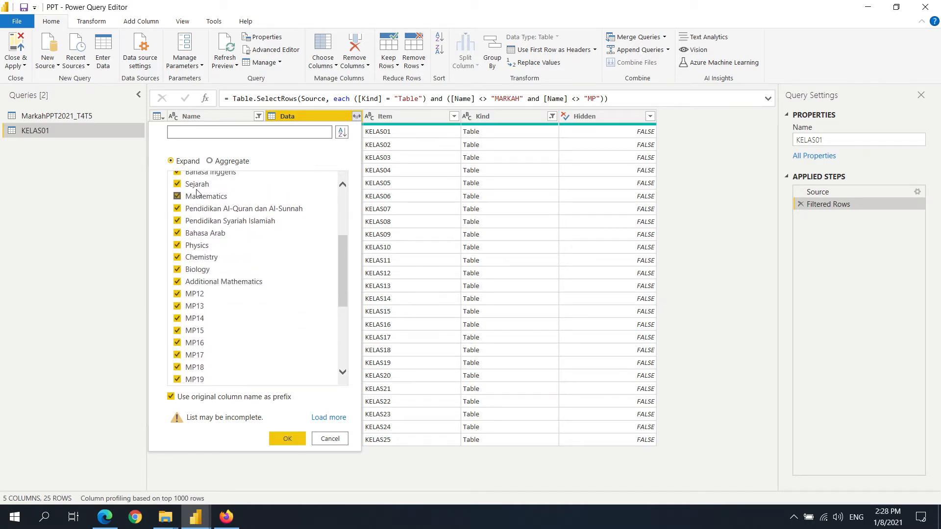
click(325, 441)
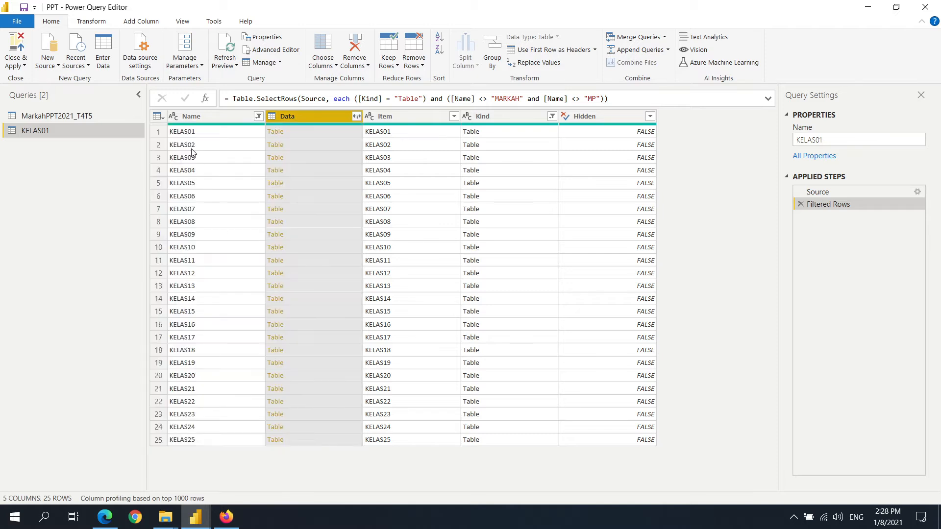
- In the Data column's expand options, exclude the placeholder subject columns MP12 through MP30
click(356, 116)
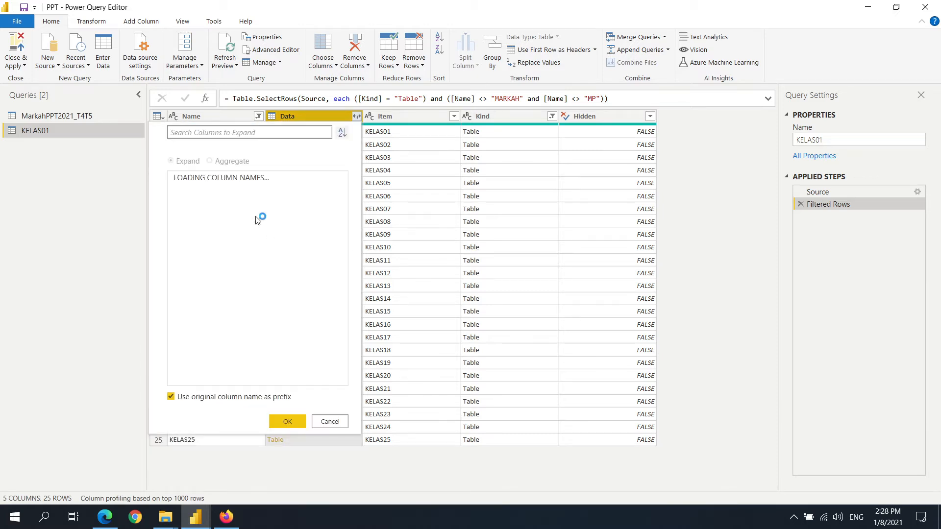
scroll(234, 298, down, 10)
scroll(240, 345, up, 10)
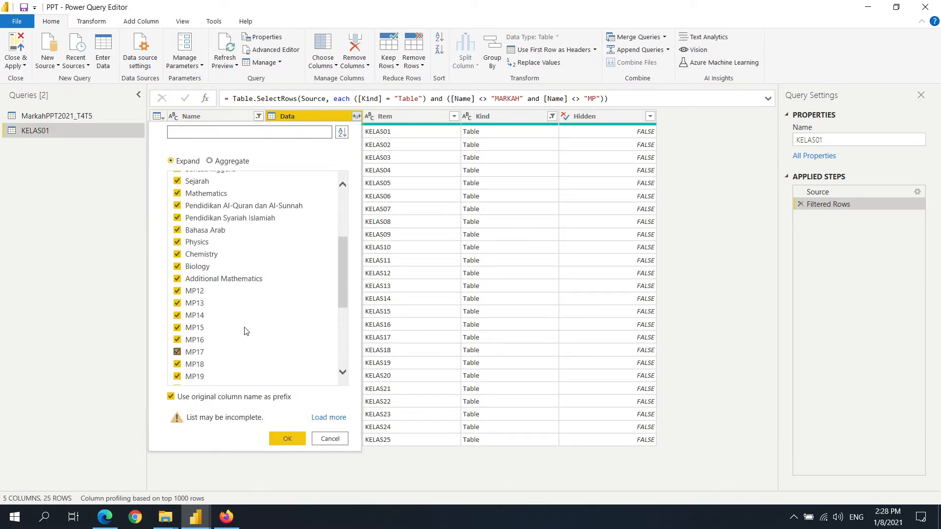
scroll(264, 284, down, 5)
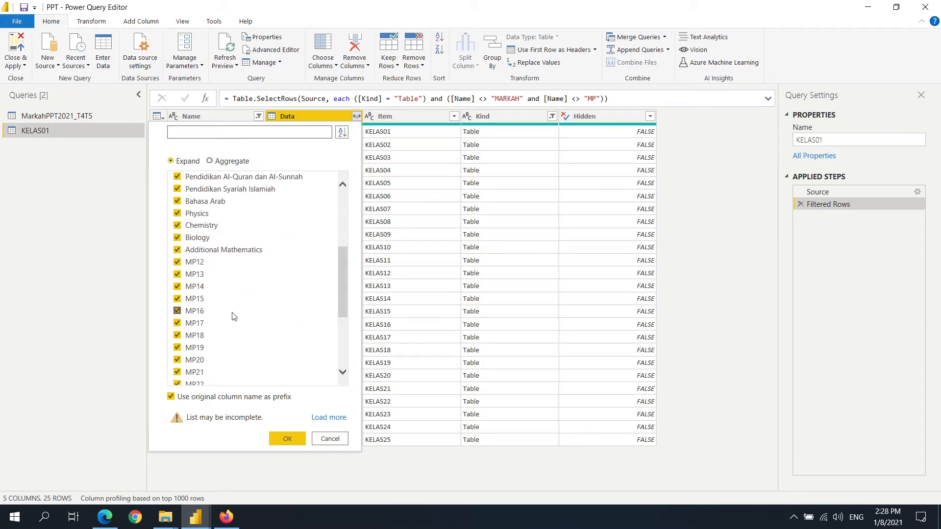
scroll(233, 316, up, 5)
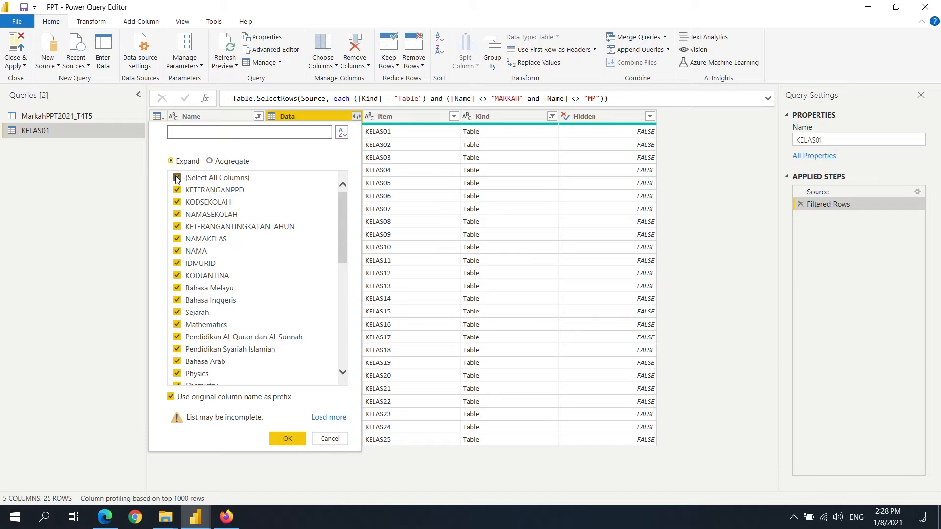
scroll(233, 266, down, 6)
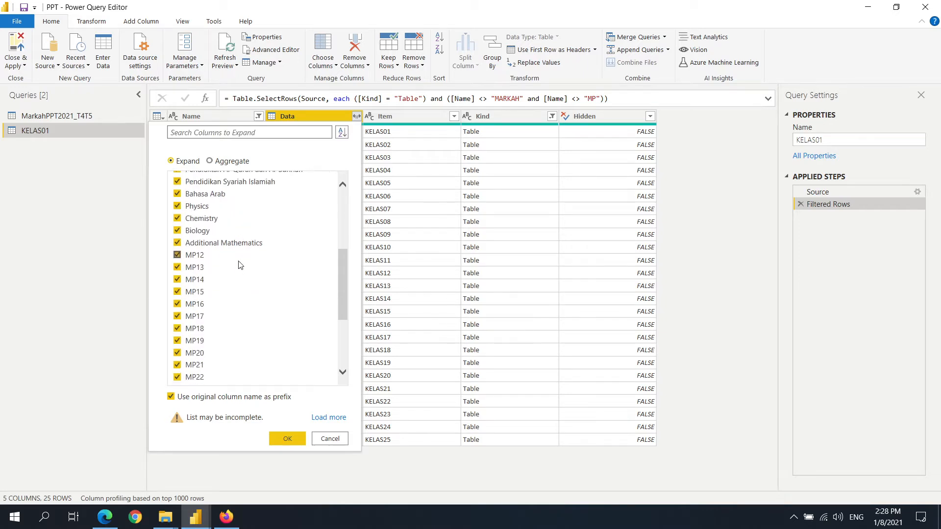
click(176, 231)
click(176, 243)
click(176, 255)
click(176, 267)
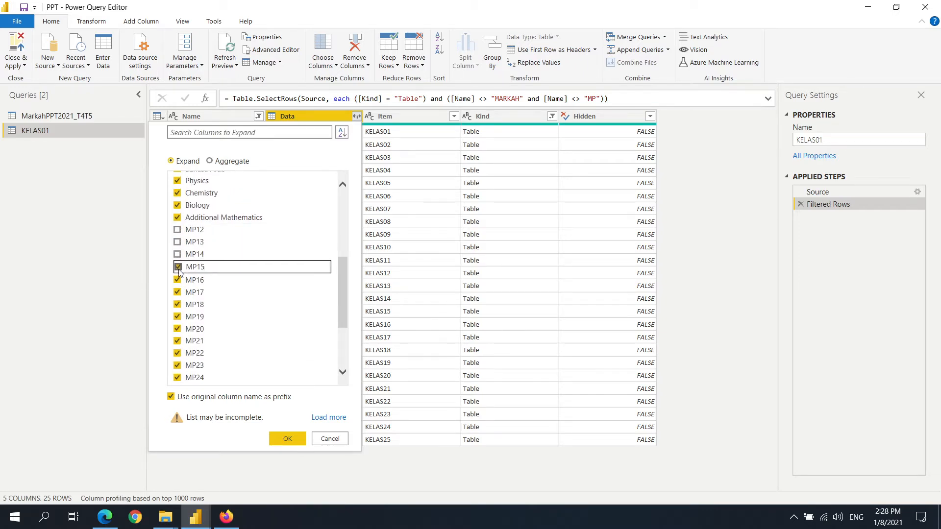
click(176, 280)
click(177, 292)
click(177, 305)
click(177, 316)
click(177, 328)
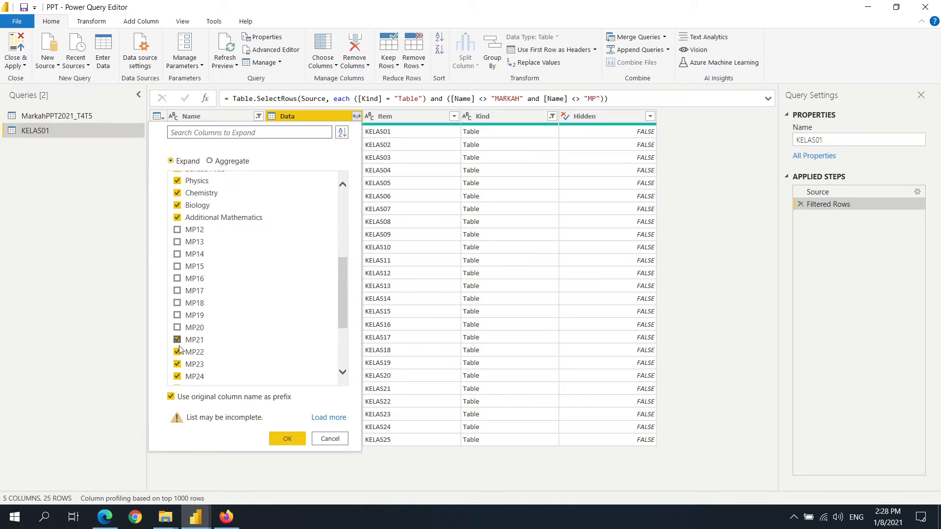
click(177, 352)
click(177, 339)
click(177, 365)
click(177, 378)
scroll(177, 377, down, 3)
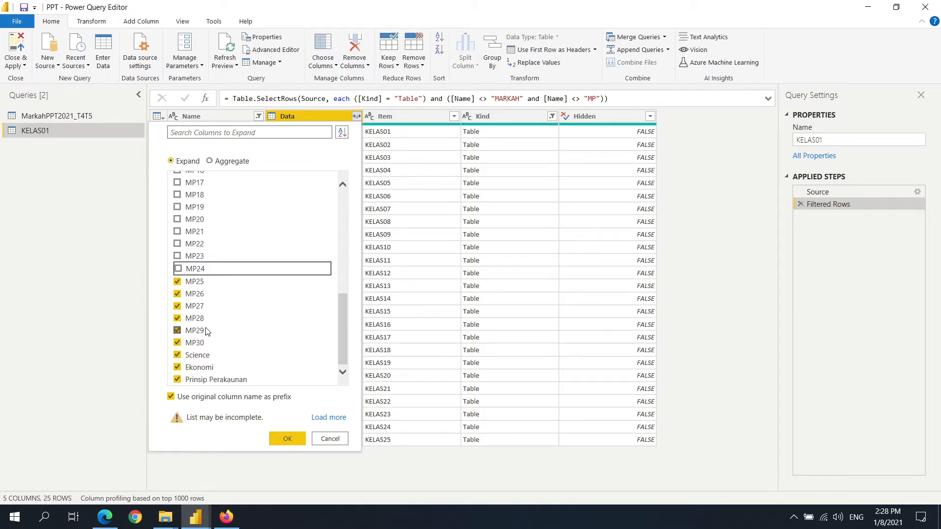
click(178, 282)
click(178, 294)
click(178, 306)
click(178, 318)
click(178, 331)
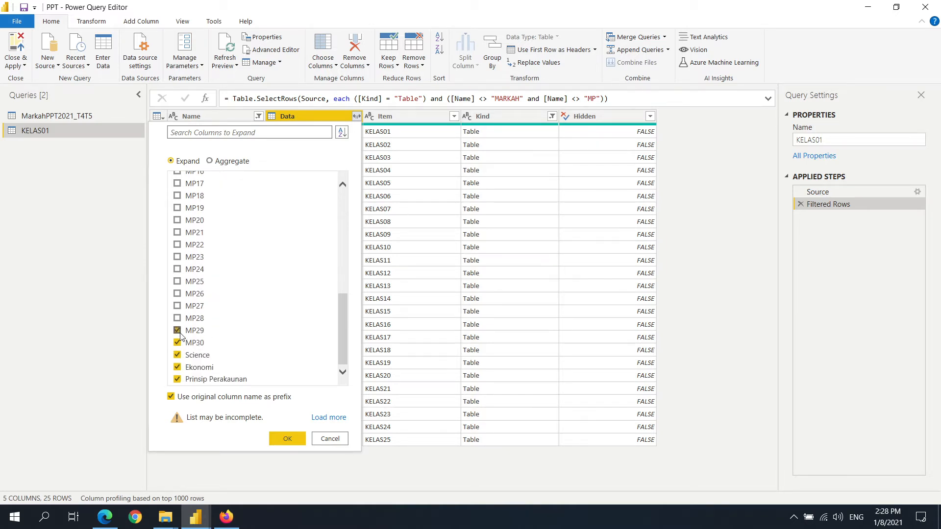
click(177, 342)
- Turn off the original column name prefix, expand the Data column into the selected columns, and review the resulting subject columns
click(171, 396)
scroll(252, 331, up, 10)
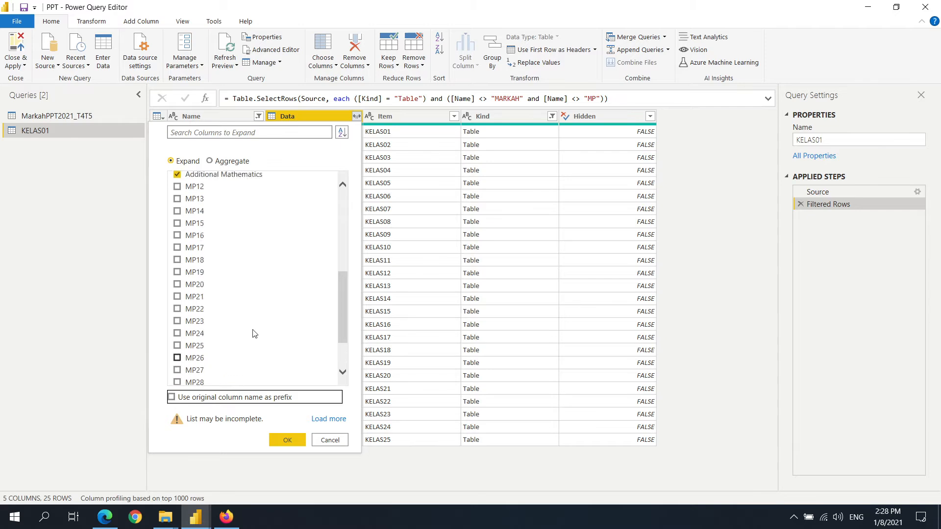
scroll(252, 331, down, 5)
click(301, 438)
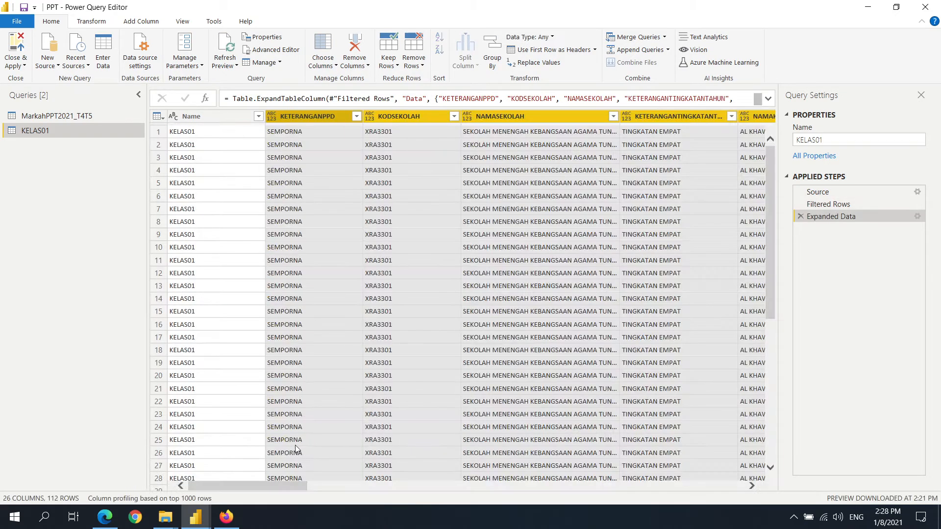
drag(260, 486, 630, 494)
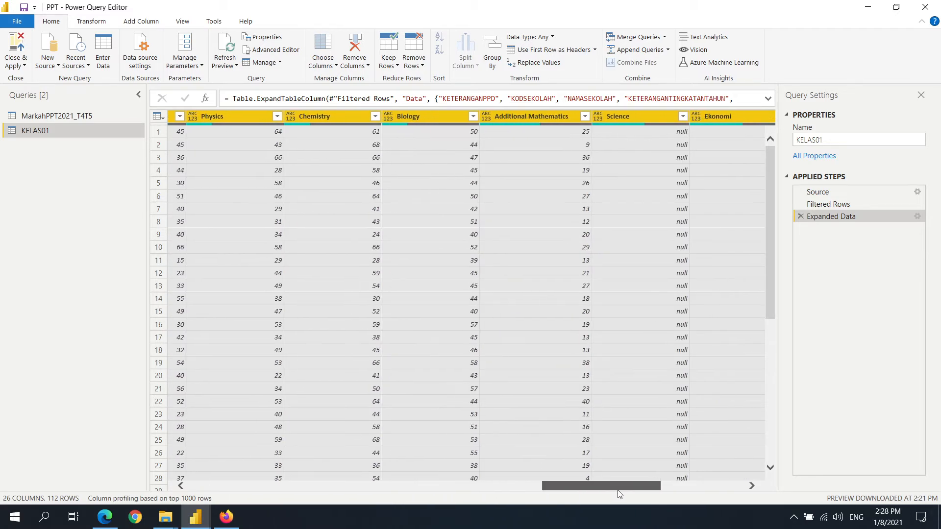
- Examine the combined class rows across the subject, Item and Name columns, and review each applied step of the KELAS01 query
scroll(432, 177, down, 10)
scroll(436, 165, up, 4)
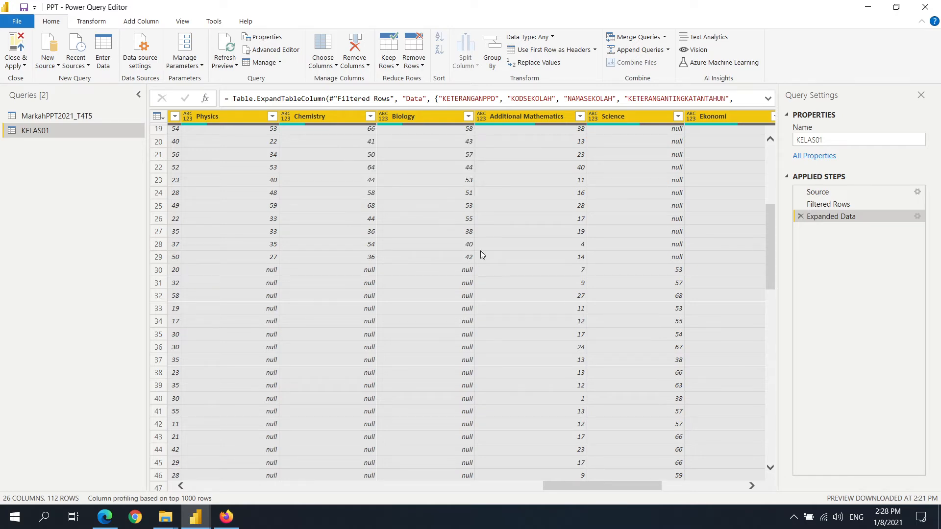
drag(645, 486, 742, 486)
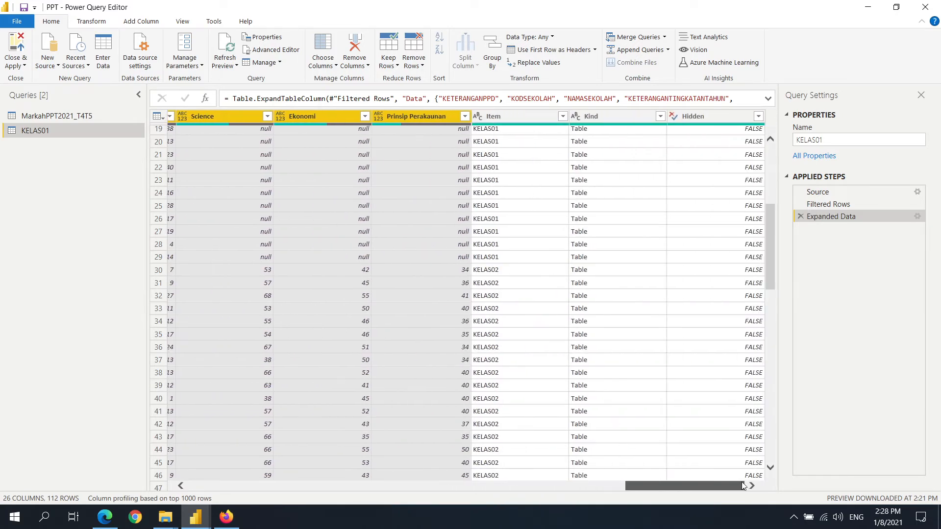
scroll(429, 244, up, 6)
scroll(421, 206, down, 20)
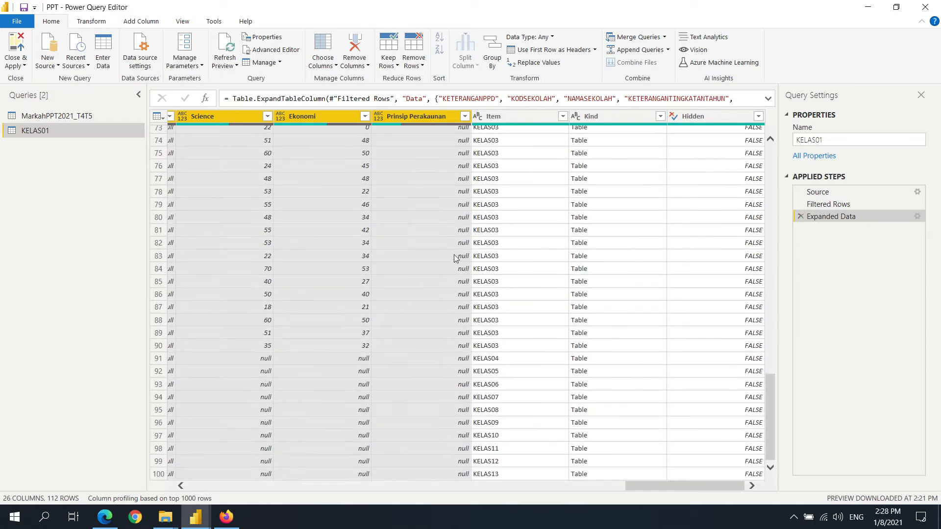
scroll(407, 275, up, 20)
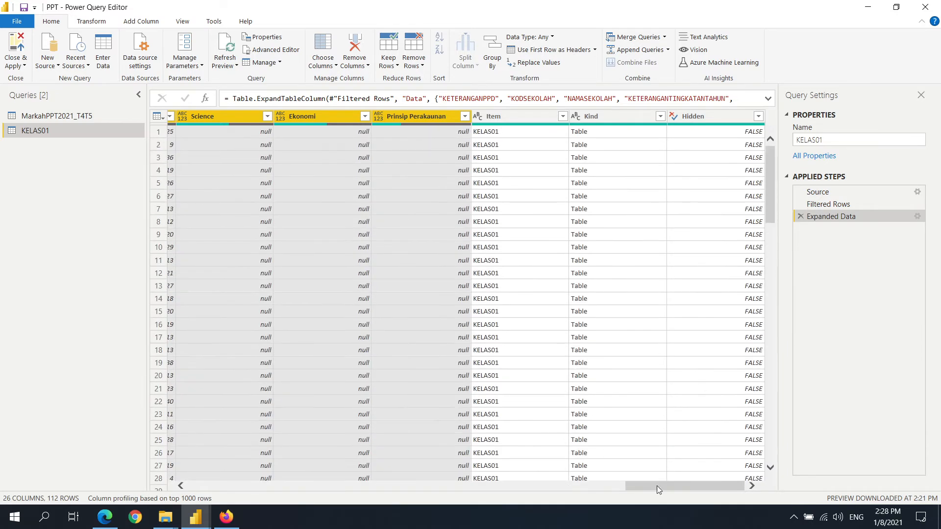
drag(691, 497, 66, 408)
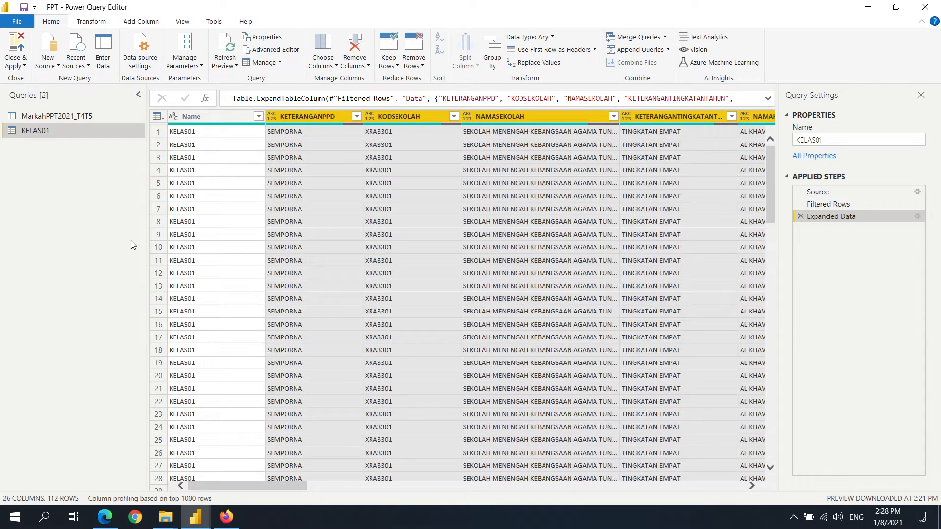
scroll(327, 334, down, 20)
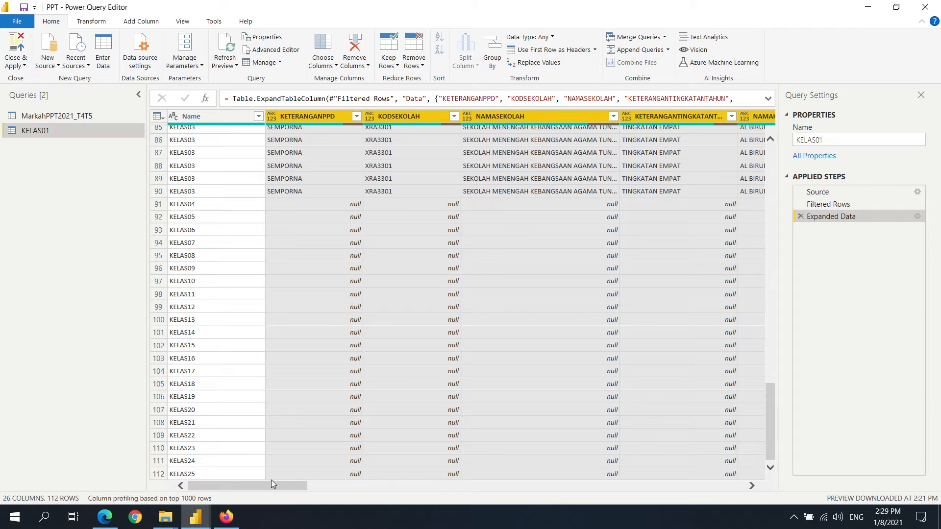
drag(273, 485, 118, 485)
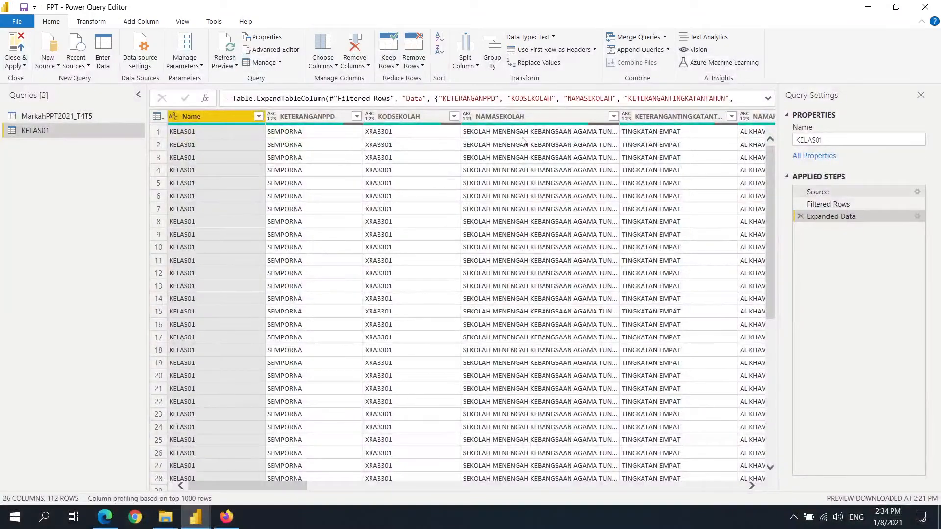
click(815, 194)
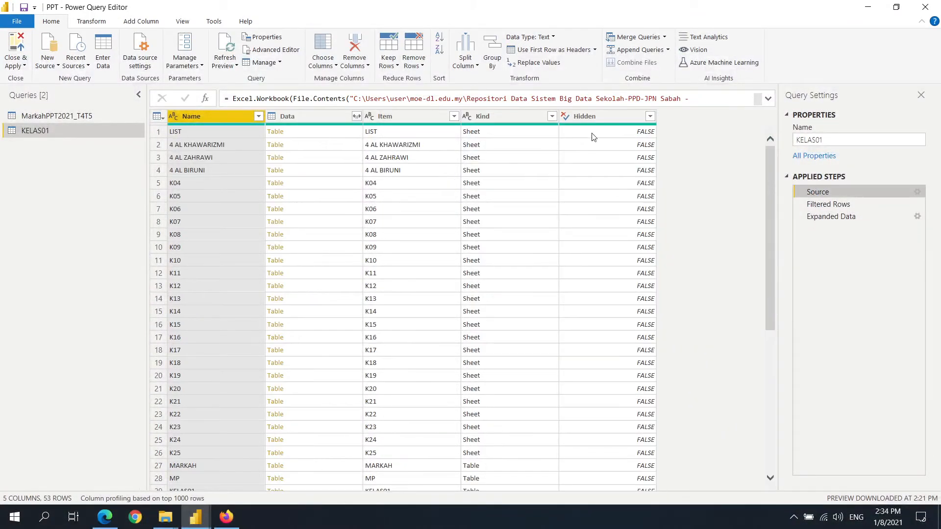
click(831, 204)
click(827, 219)
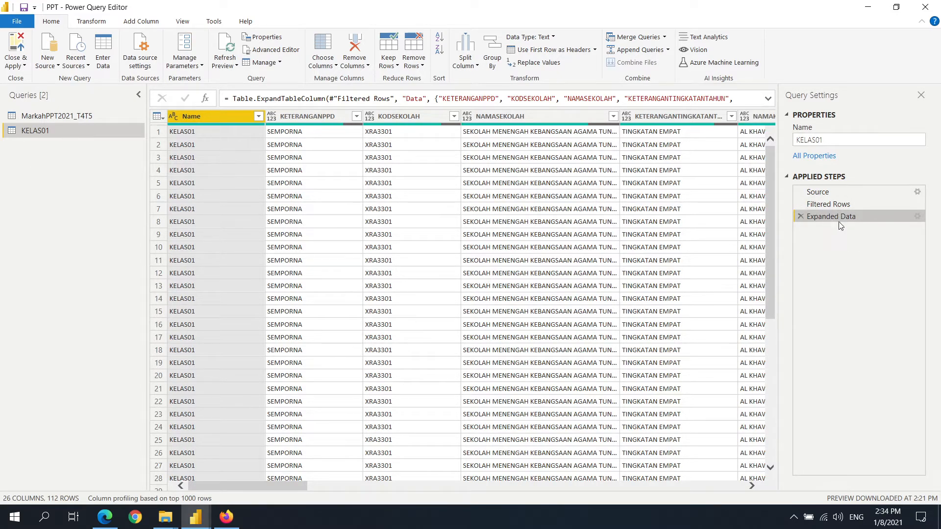
- Create a function without parameters named ProsesSekolah from the KELAS01 query, and inspect its M code without editing it
right_click(63, 132)
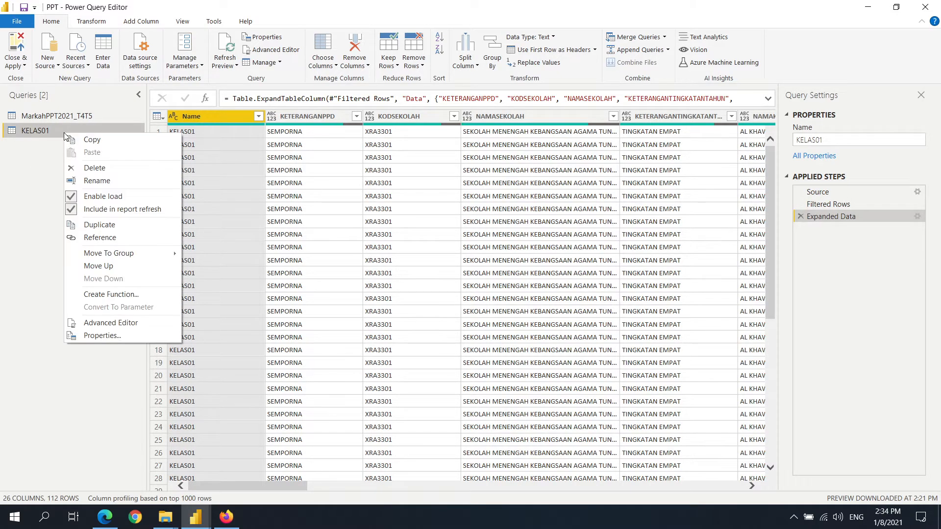
click(121, 295)
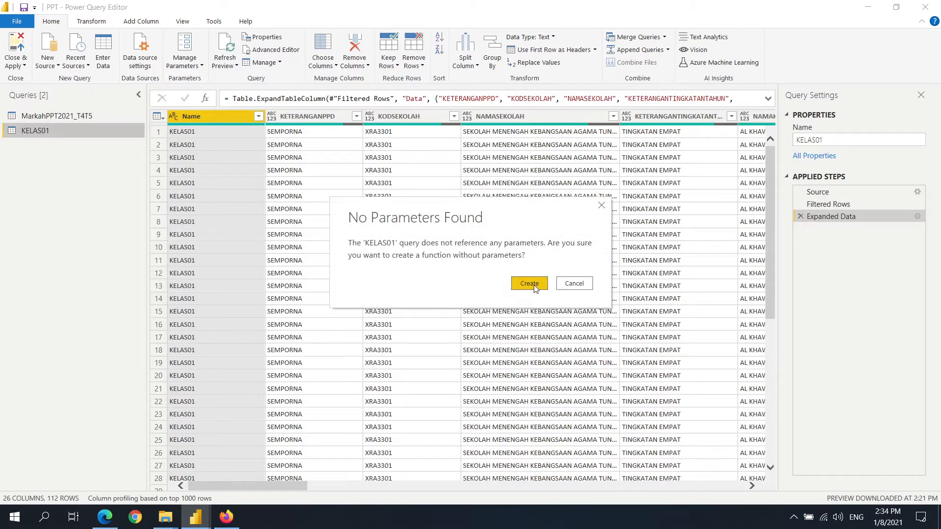
click(529, 284)
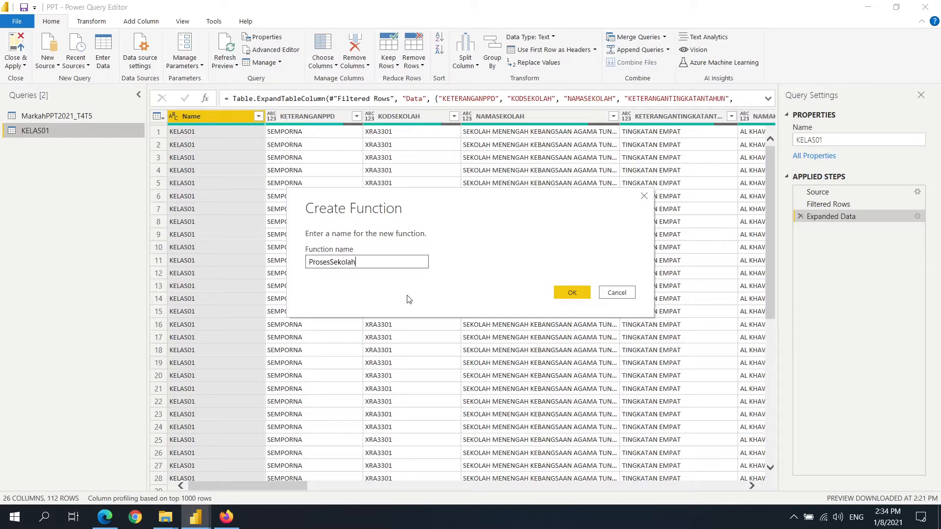
click(580, 293)
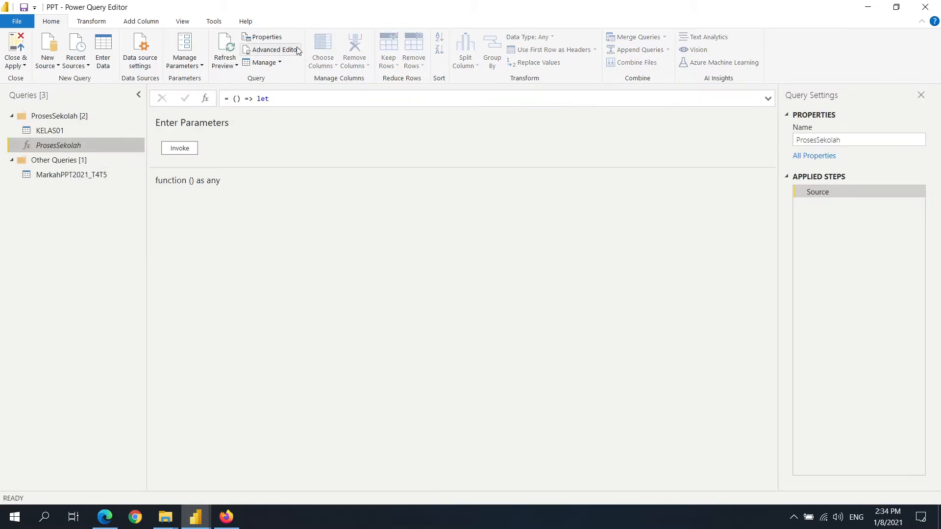
click(277, 51)
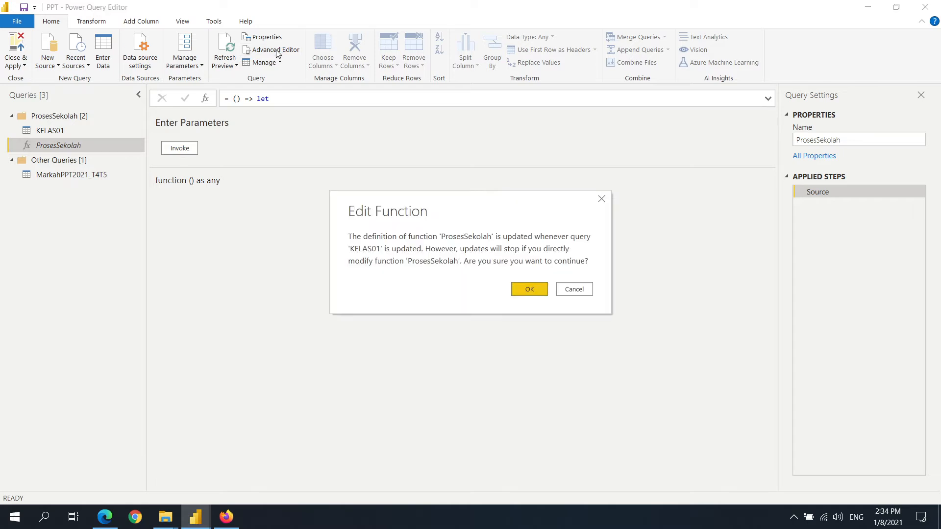
click(530, 290)
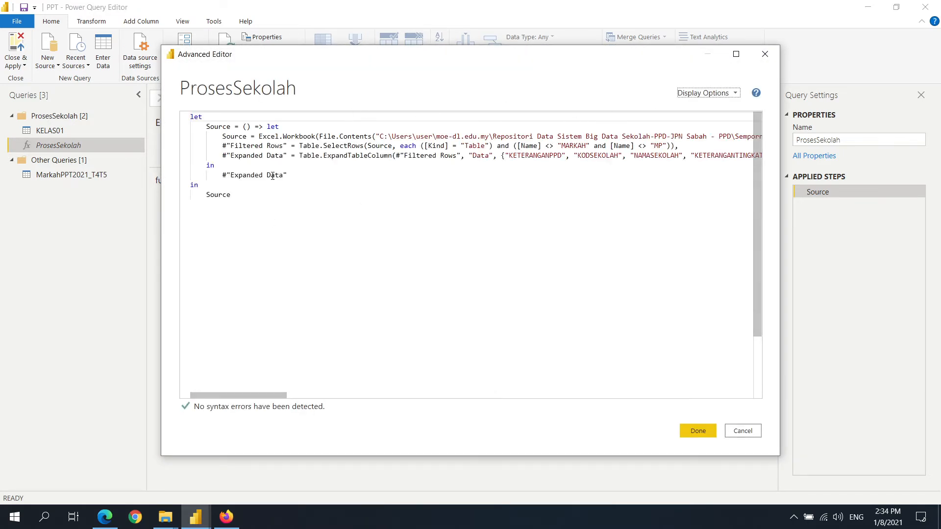
click(765, 54)
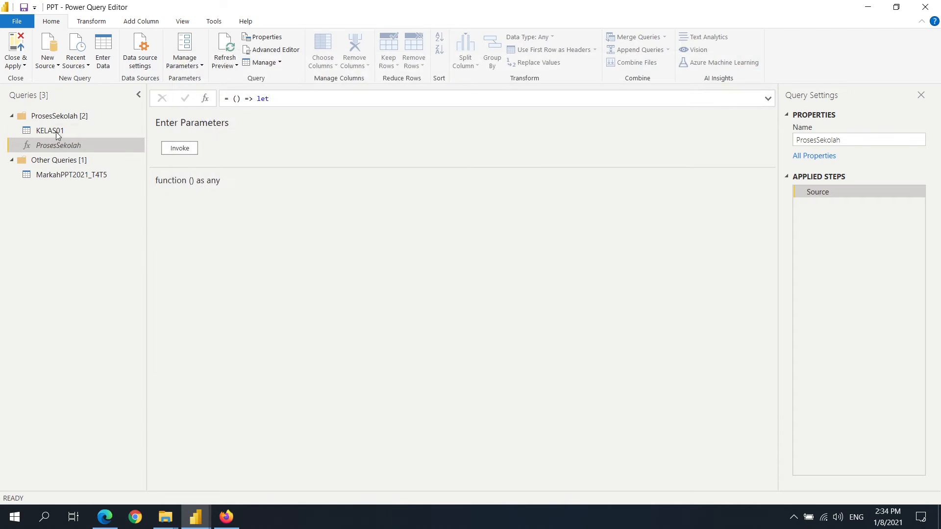
- Compare the KELAS01 query's table with the ProsesSekolah function
click(53, 131)
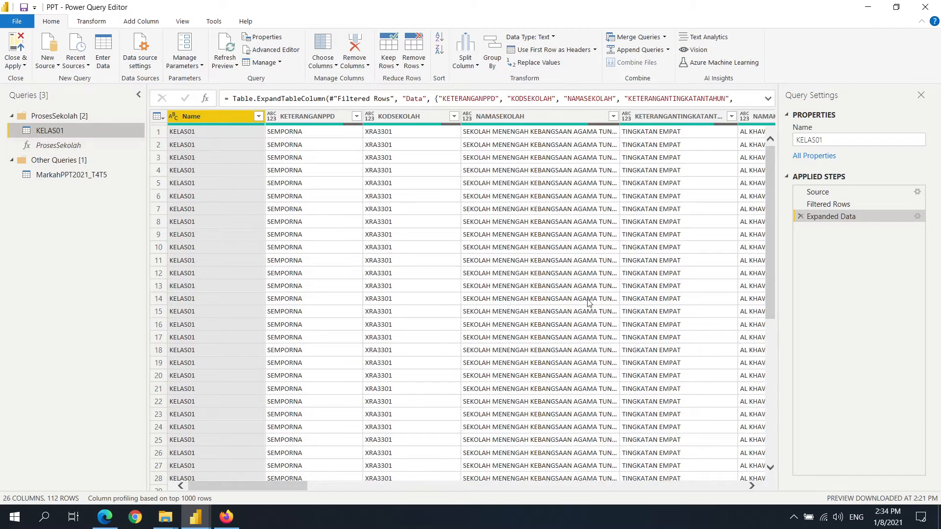
click(52, 147)
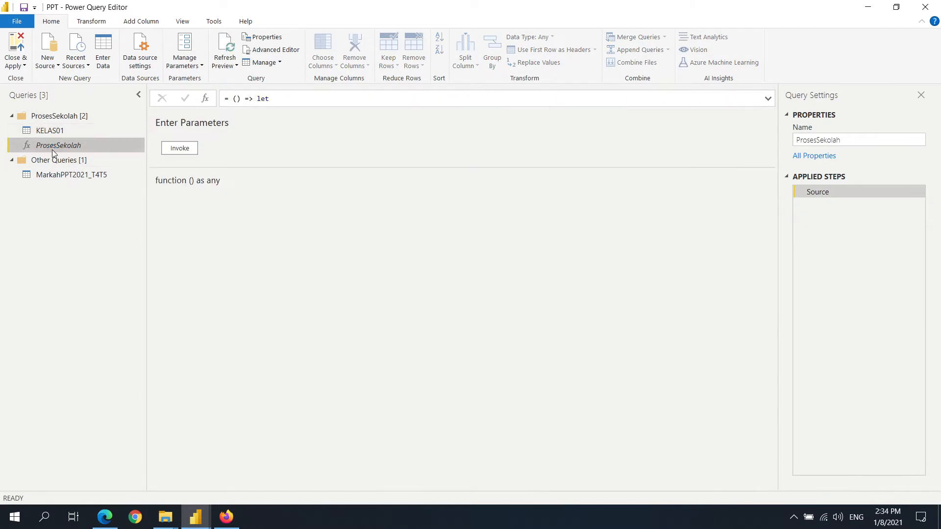
click(52, 132)
click(58, 146)
- Add a ProsesSekolah column to the MarkahPPT2021_T4T5 query by invoking the ProsesSekolah custom function for each row
click(62, 176)
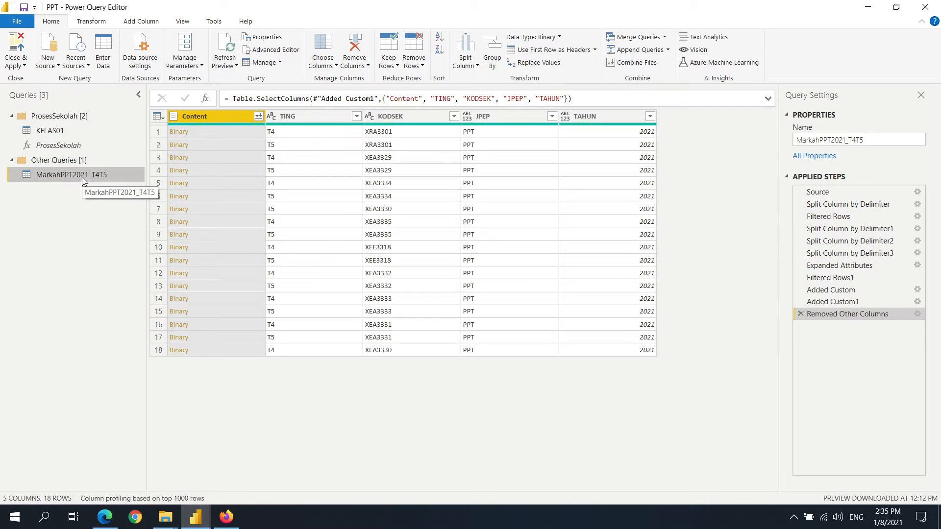
click(138, 22)
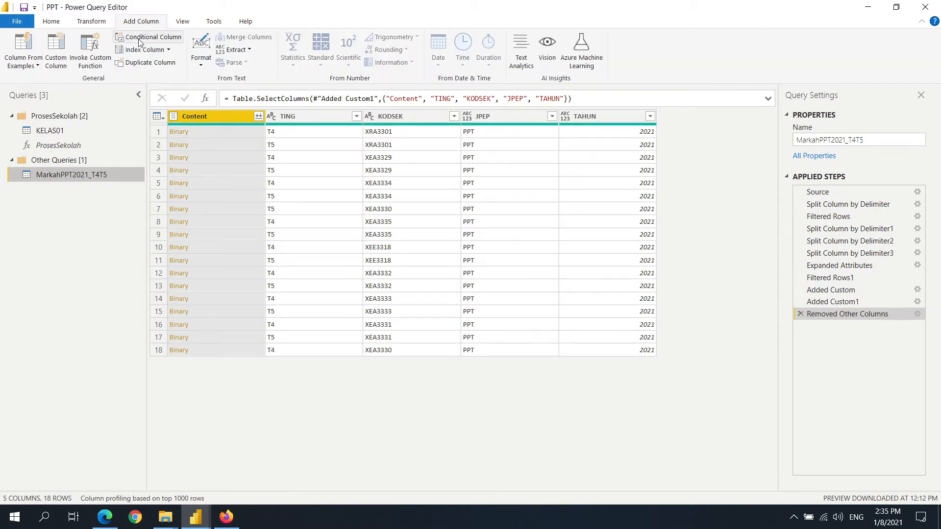
click(92, 45)
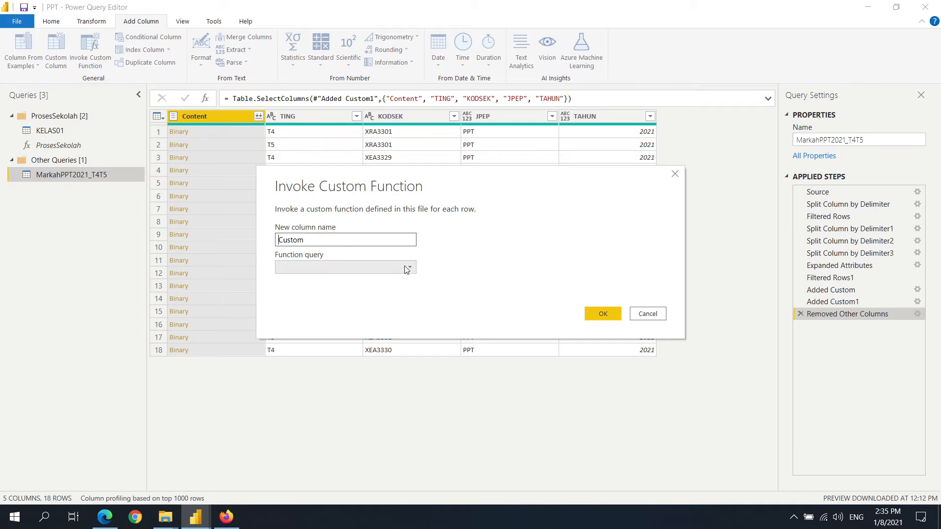
click(343, 267)
click(329, 287)
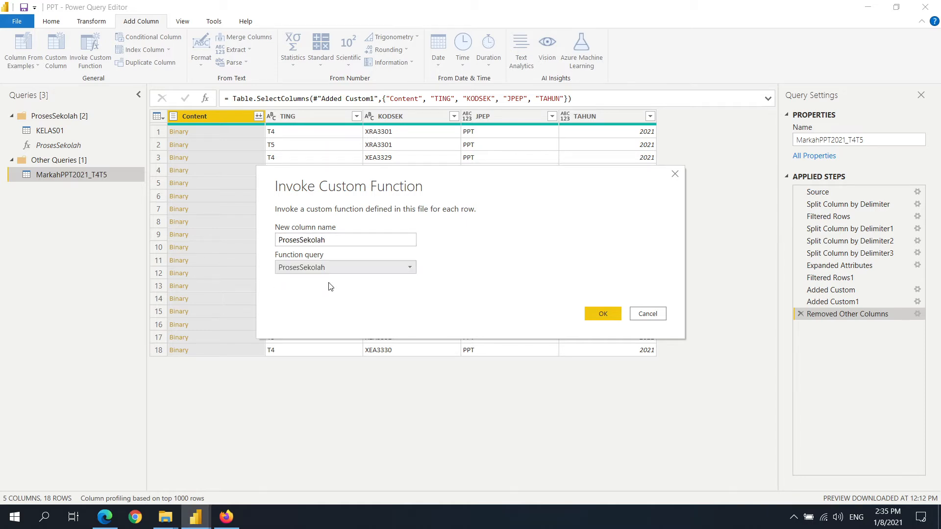
click(602, 316)
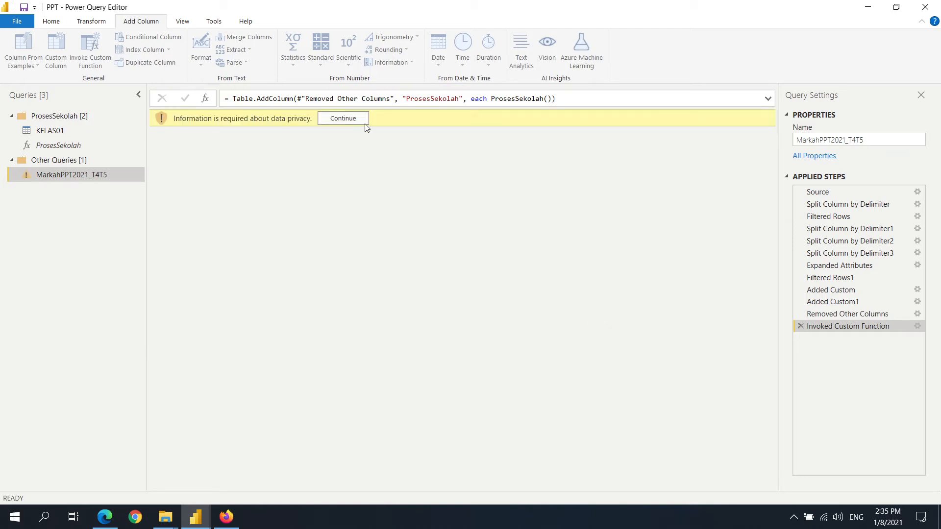
- Set the file to ignore Privacy Levels checks and save the setting
click(345, 120)
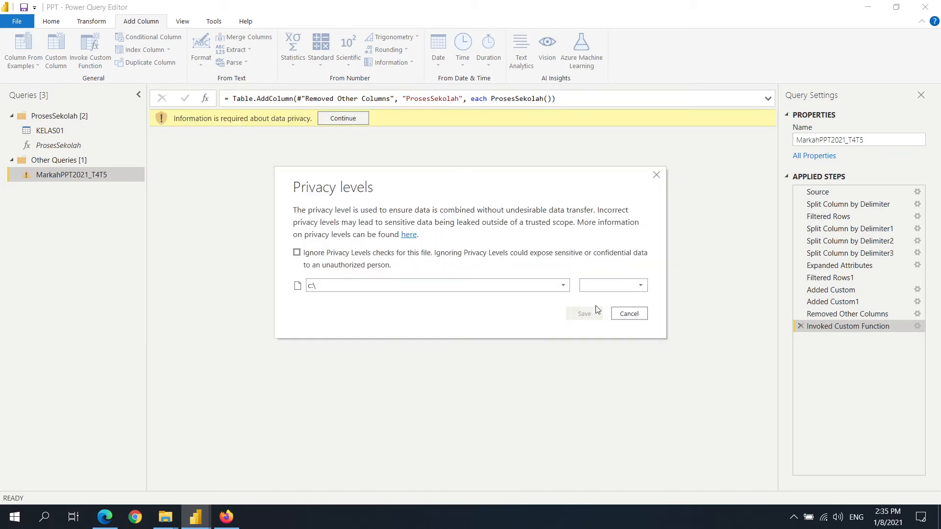
click(304, 253)
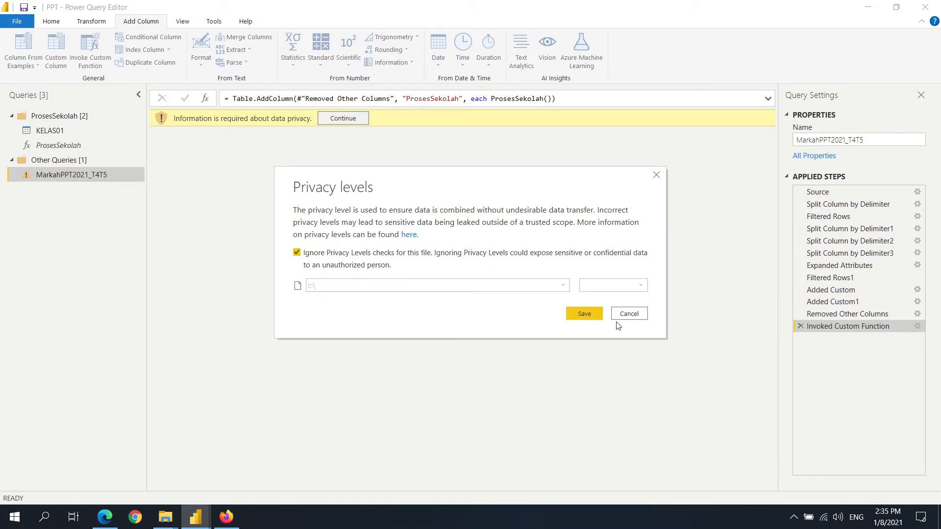
click(585, 315)
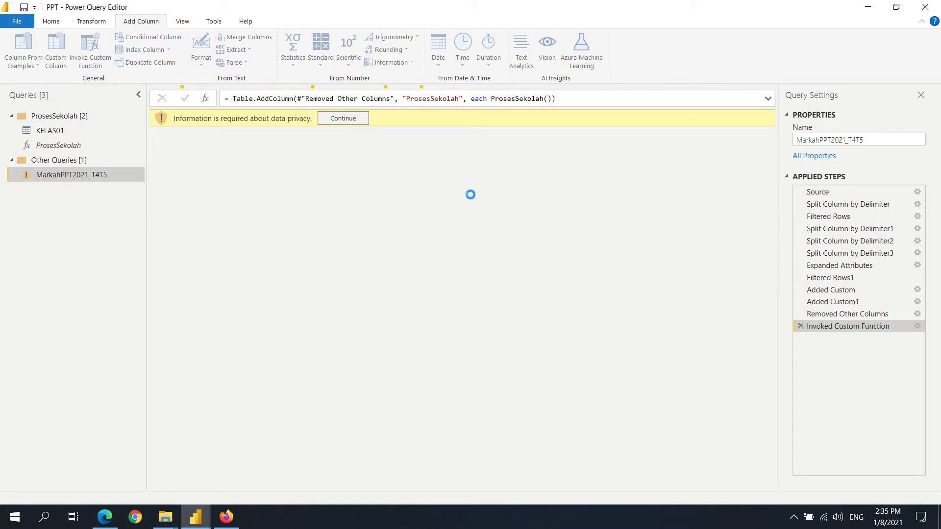
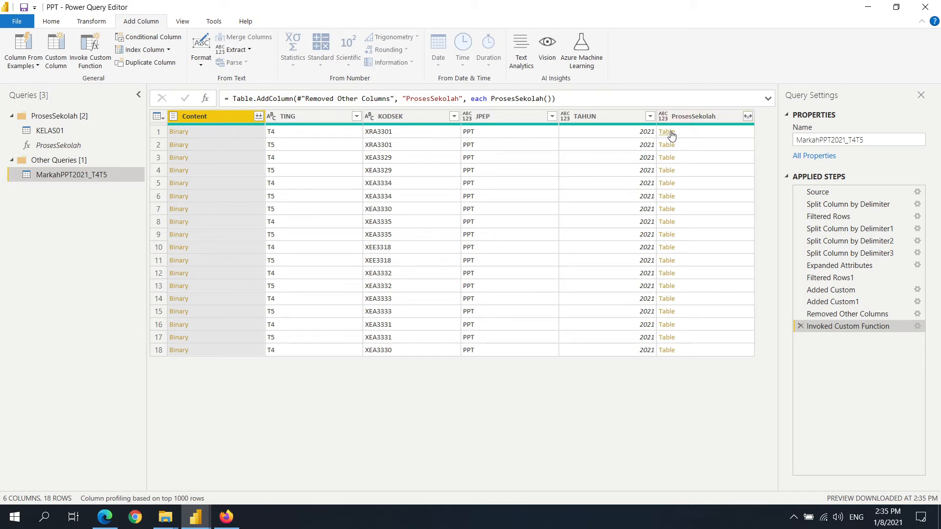
- Inspect the nested ProsesSekolah tables in rows 1 and 18, deleting the drill-down step after each
click(670, 132)
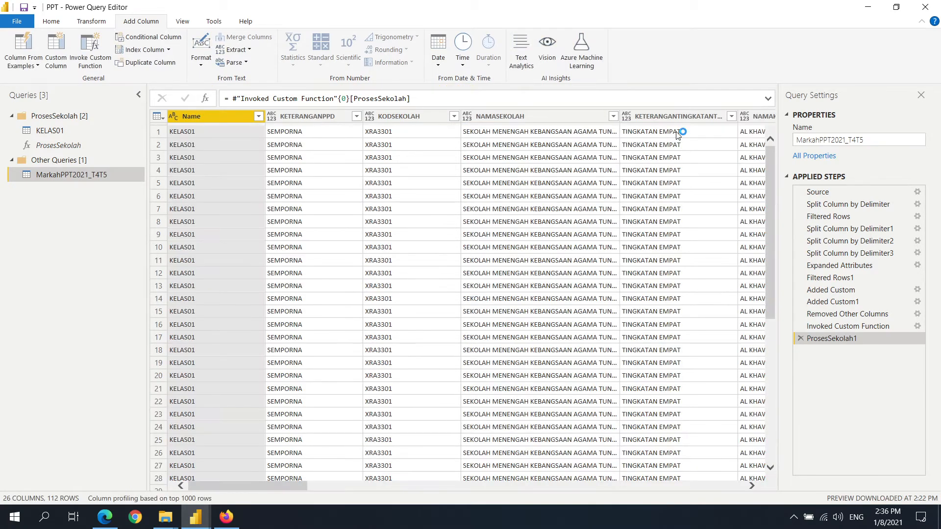
click(800, 339)
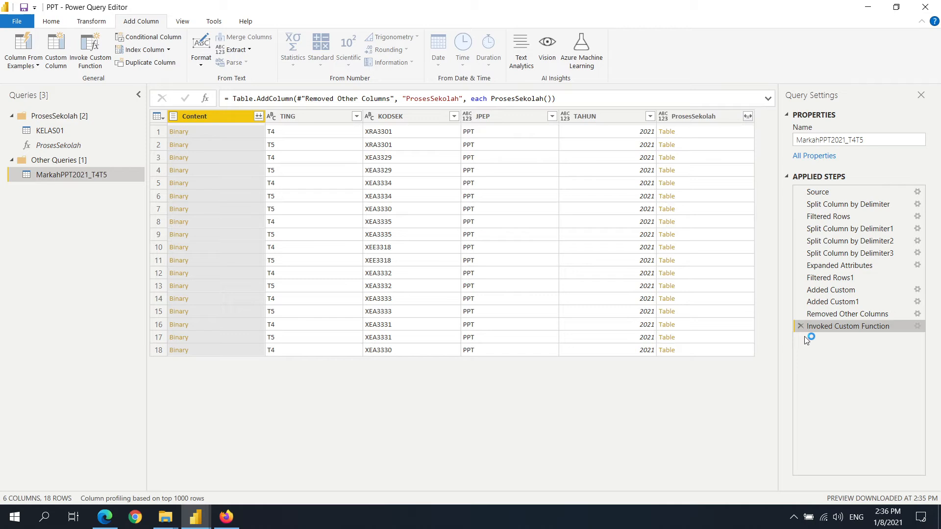
click(670, 350)
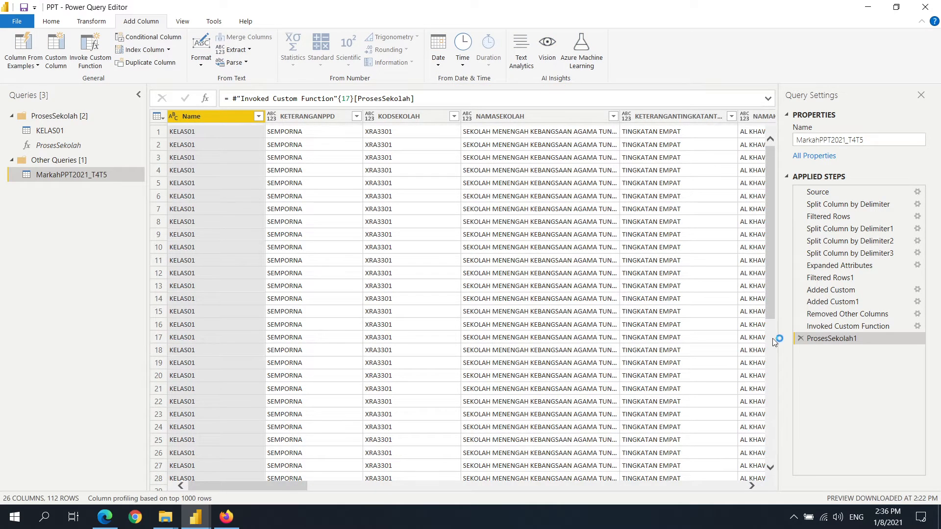
click(800, 338)
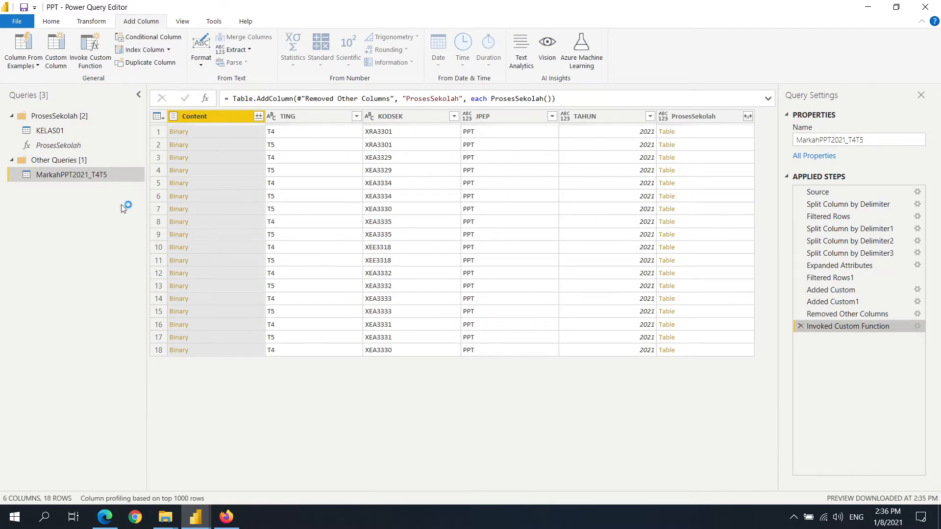
- Examine the workbook file path in the Source line of the ProsesSekolah function's code, then close the Advanced Editor
click(57, 145)
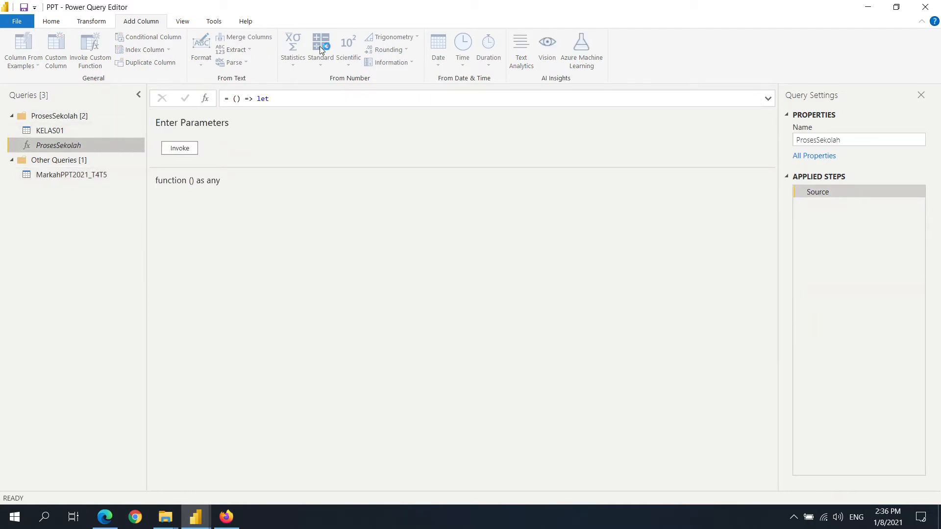
click(34, 131)
click(59, 145)
click(182, 21)
scroll(103, 26, up, 3)
click(260, 51)
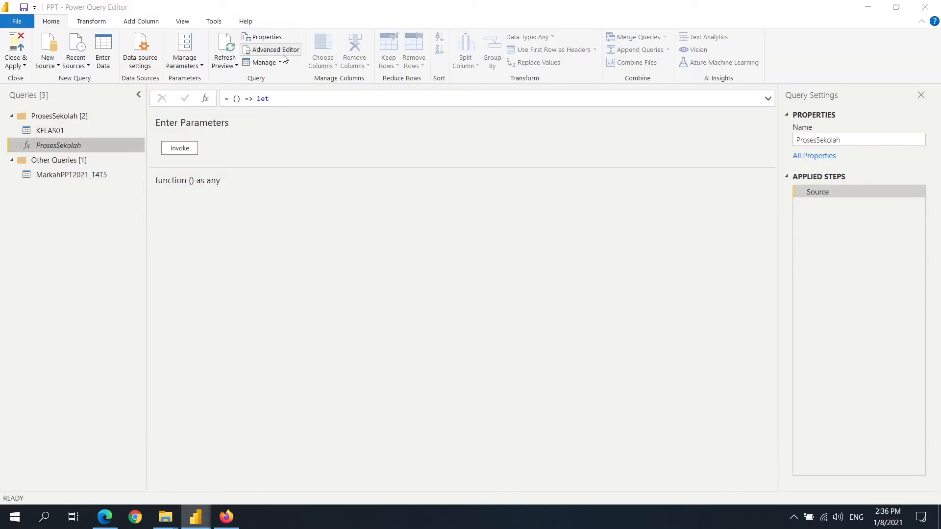
click(528, 289)
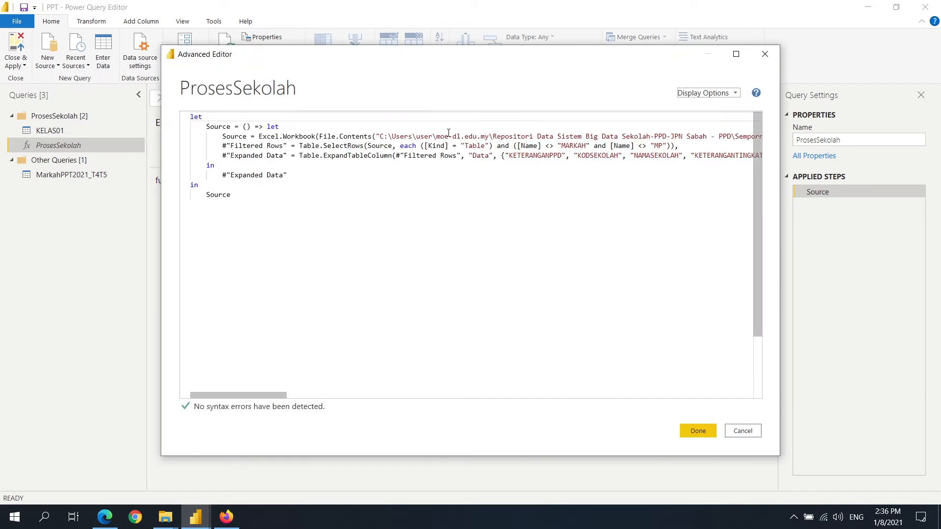
drag(448, 132, 693, 141)
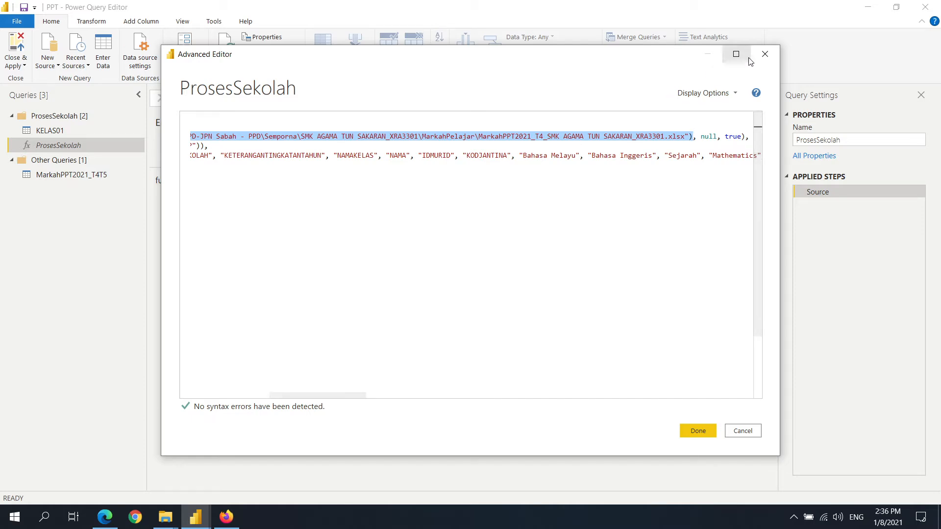
click(765, 58)
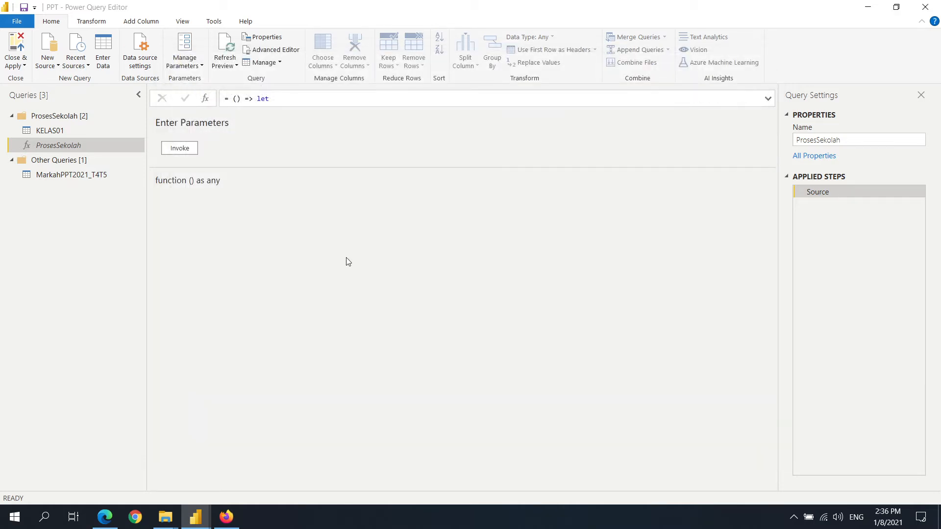
- Copy the entire code of the ProsesSekolah function from the Advanced Editor, leaving the function unedited
click(56, 182)
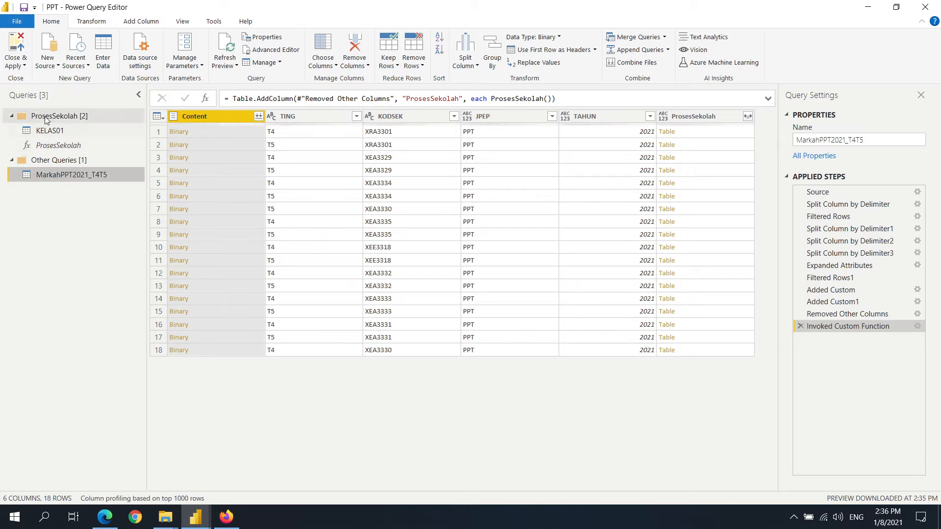
click(54, 145)
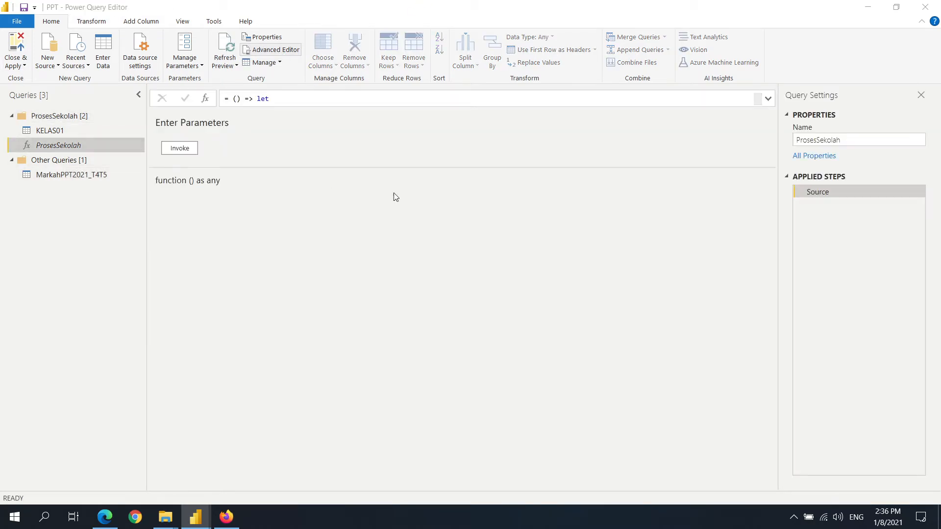
click(532, 293)
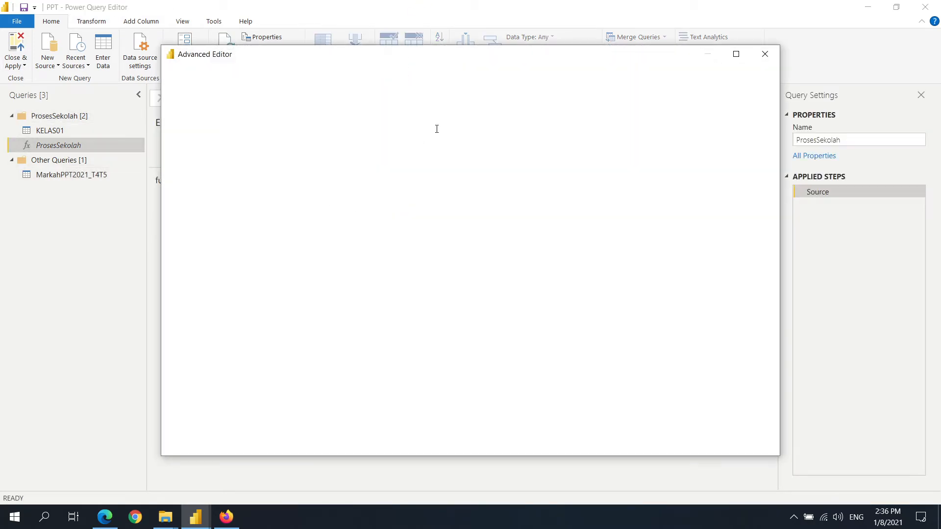
key(ctrl+a)
key(ctrl+c)
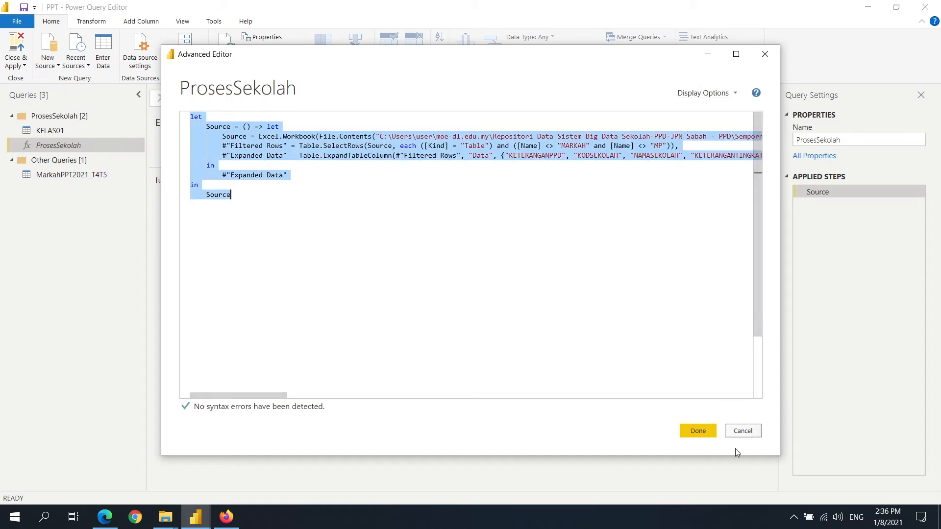
click(743, 431)
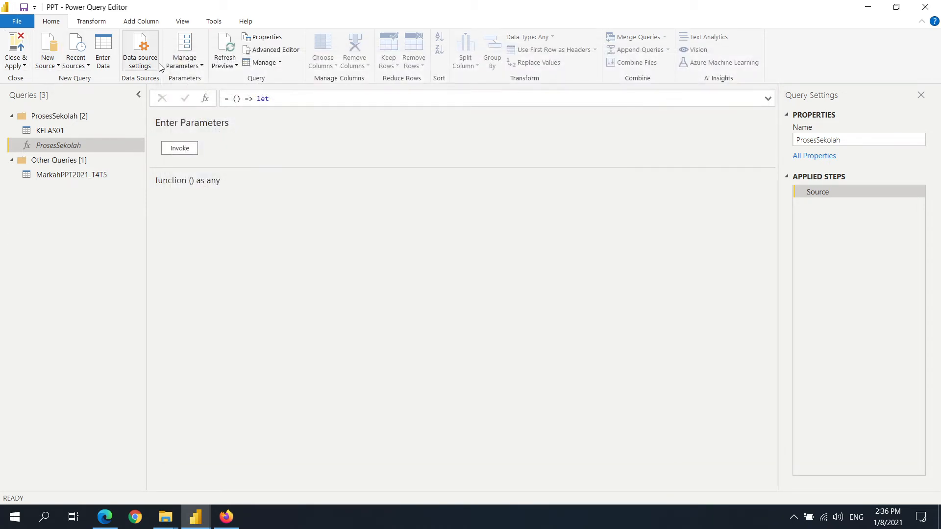
- Create a blank query, replace its code with the copied ProsesSekolah code, and move it into the Other Queries group
click(59, 66)
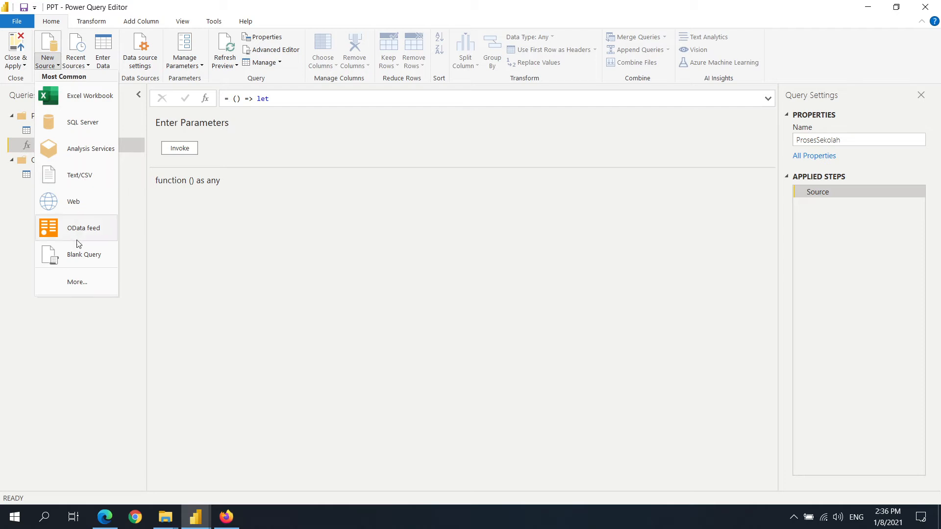
click(81, 255)
key(ctrl+v)
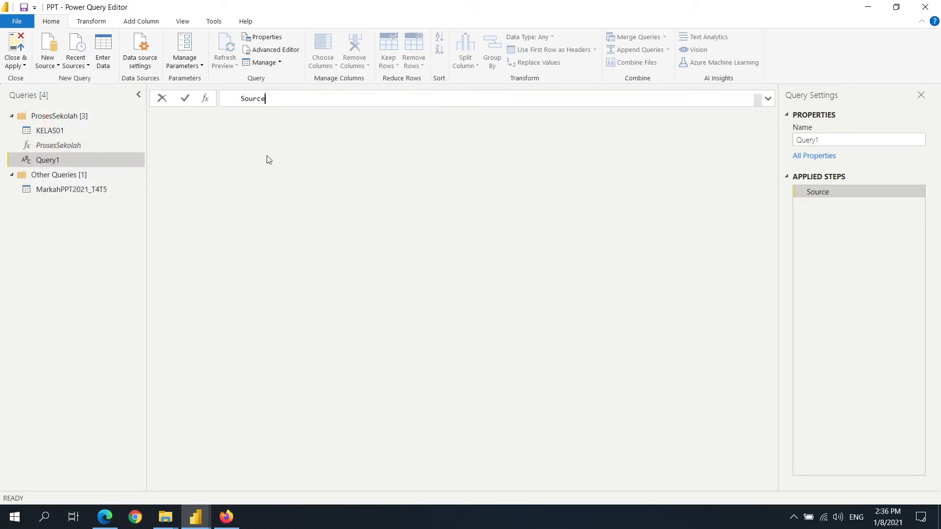
click(273, 50)
key(ctrl+a)
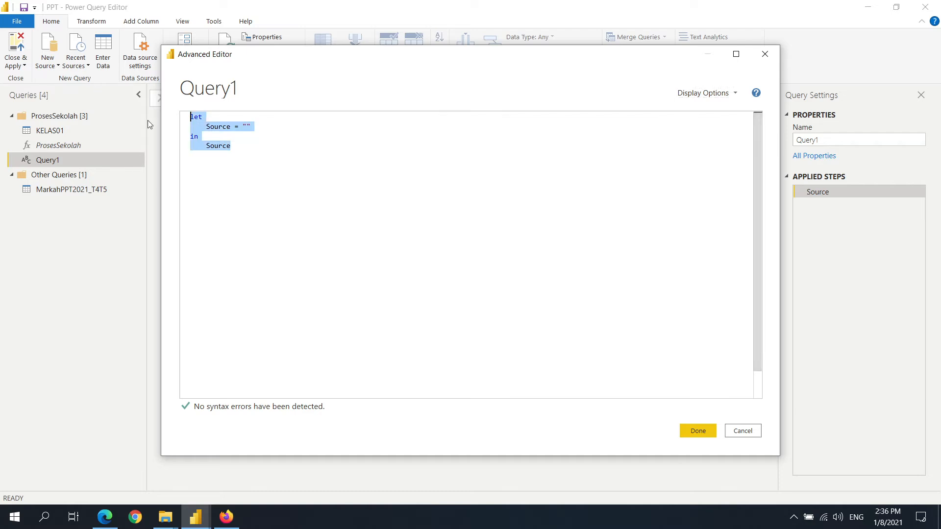
key(ctrl+v)
click(697, 431)
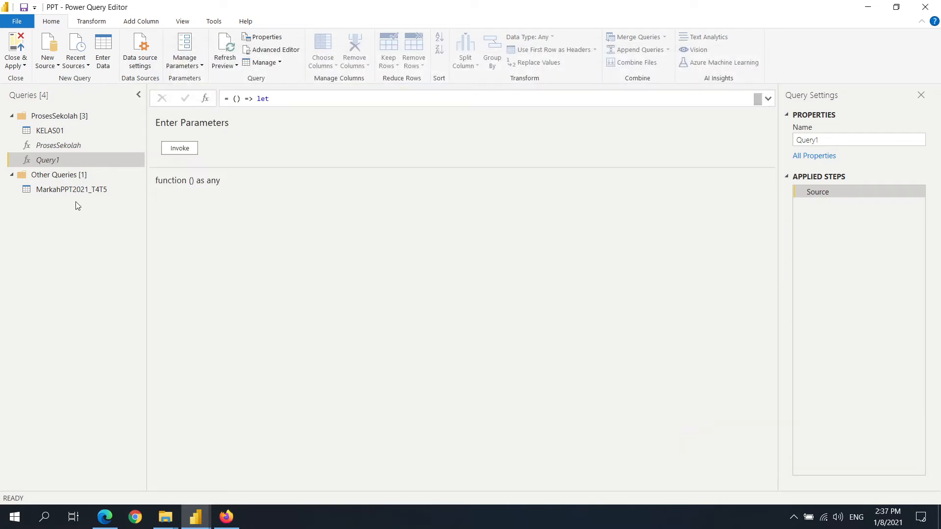
drag(43, 162, 86, 201)
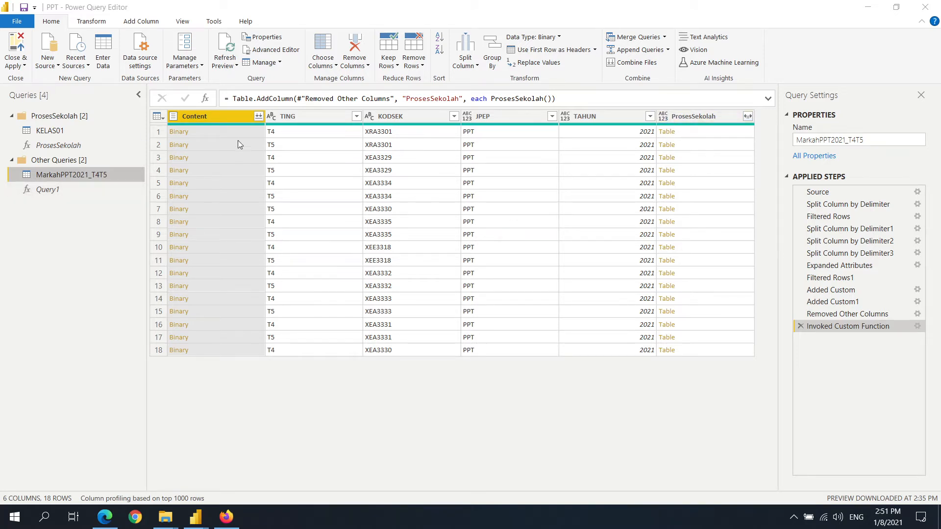
- Review the hard-coded workbook path in the ProsesSekolah function's code and close the editor without changes
click(55, 145)
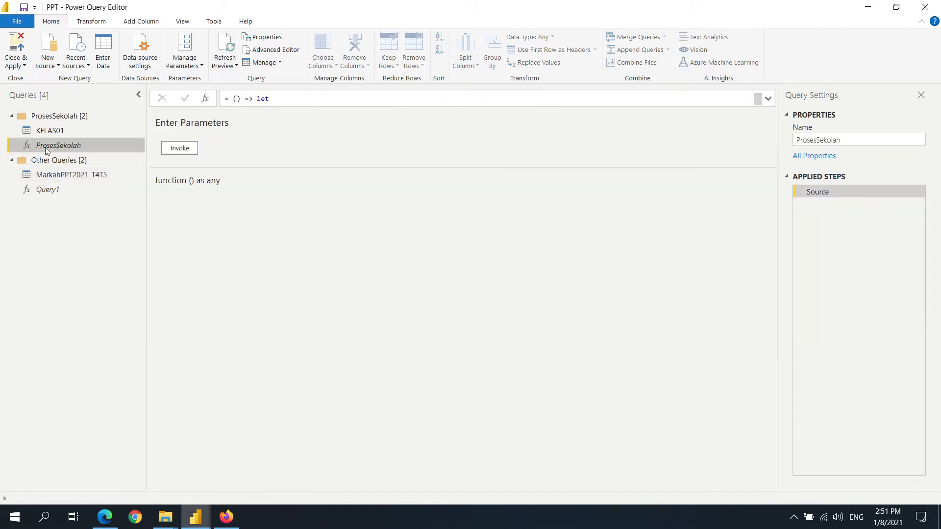
click(283, 53)
click(544, 293)
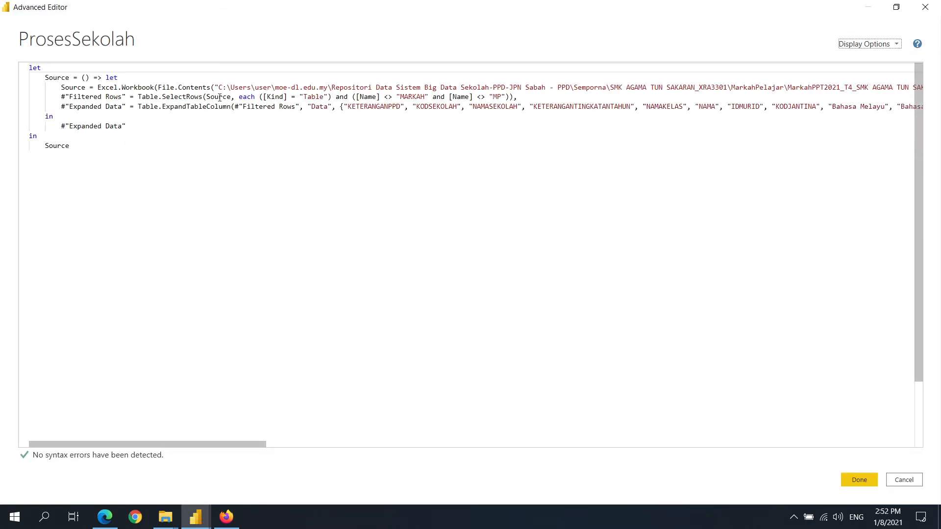
drag(230, 88, 895, 87)
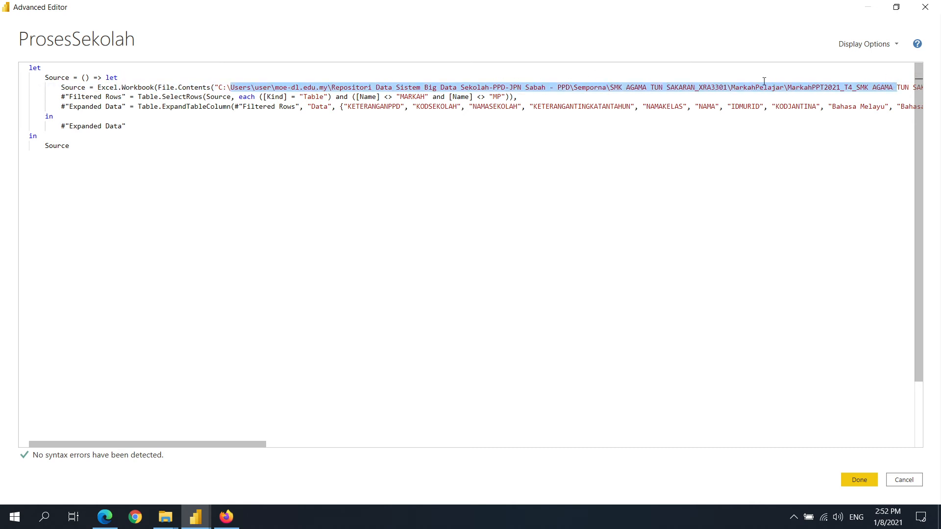
click(905, 480)
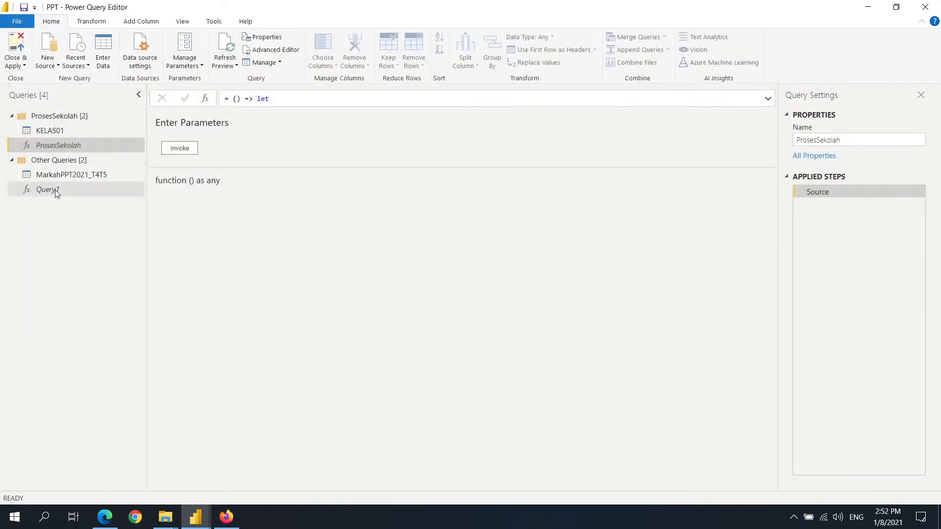
- Delete the hard-coded File.Contents workbook path from the Excel.Workbook call in Query1's code, keeping null and true
click(54, 193)
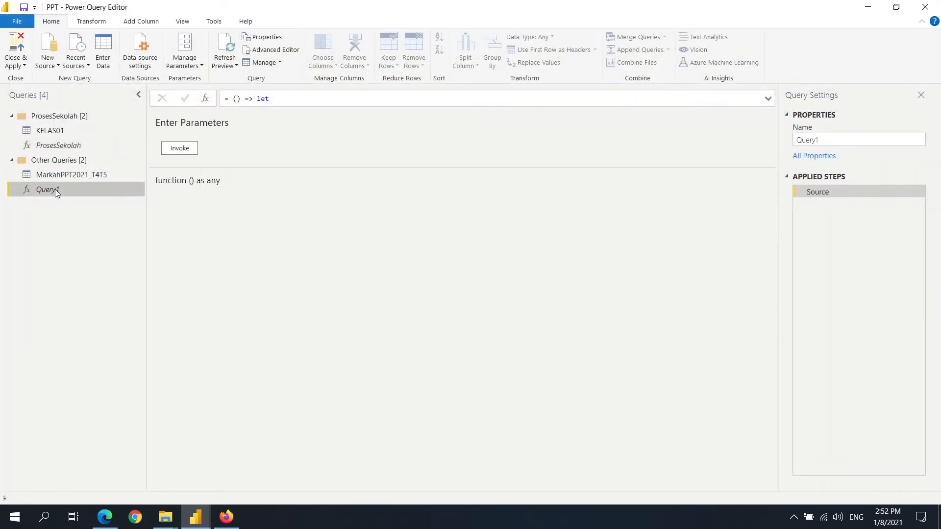
click(268, 50)
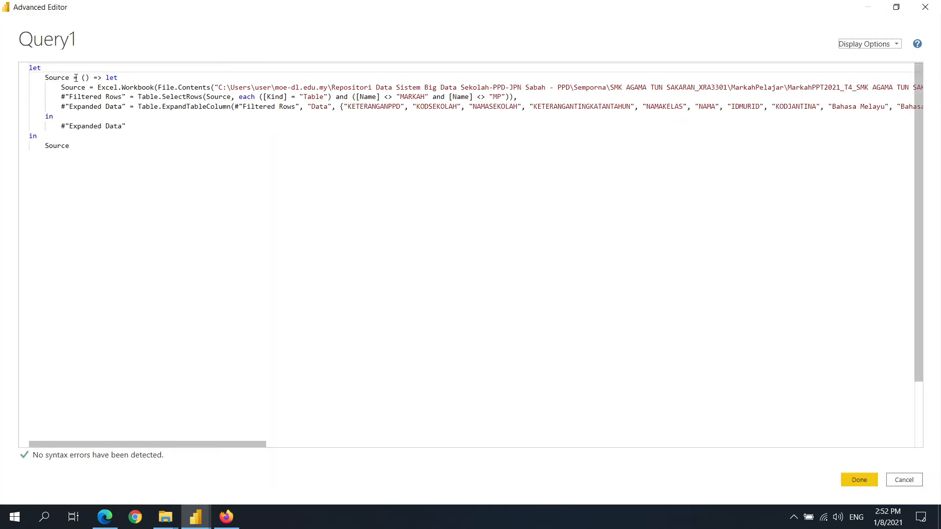
click(86, 77)
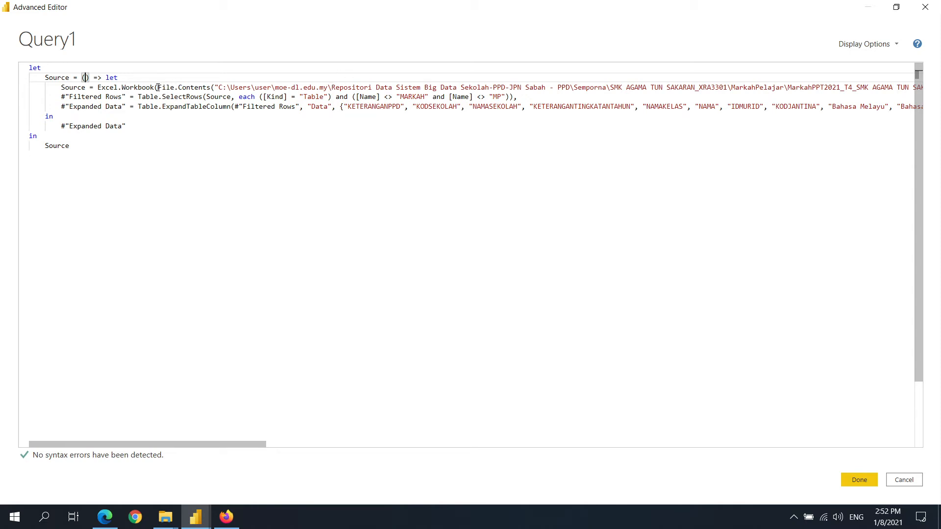
drag(158, 87, 527, 87)
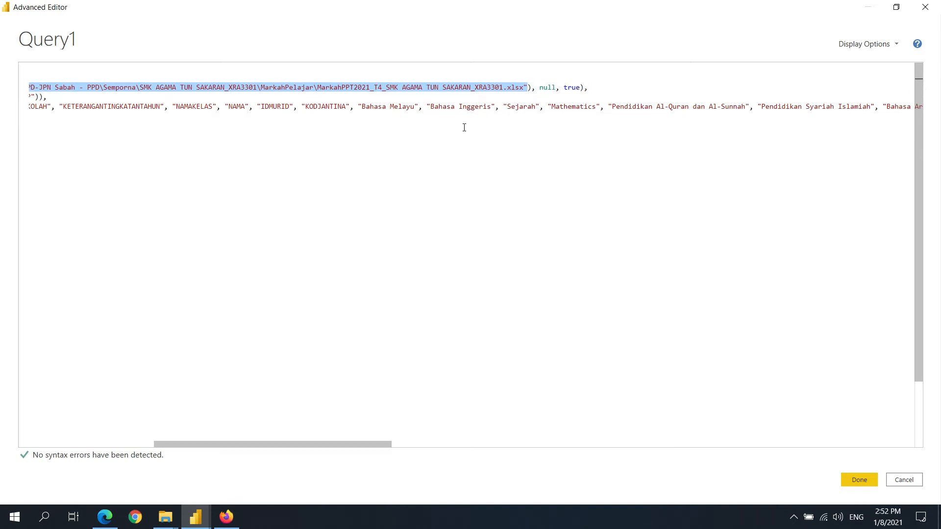
key(Delete)
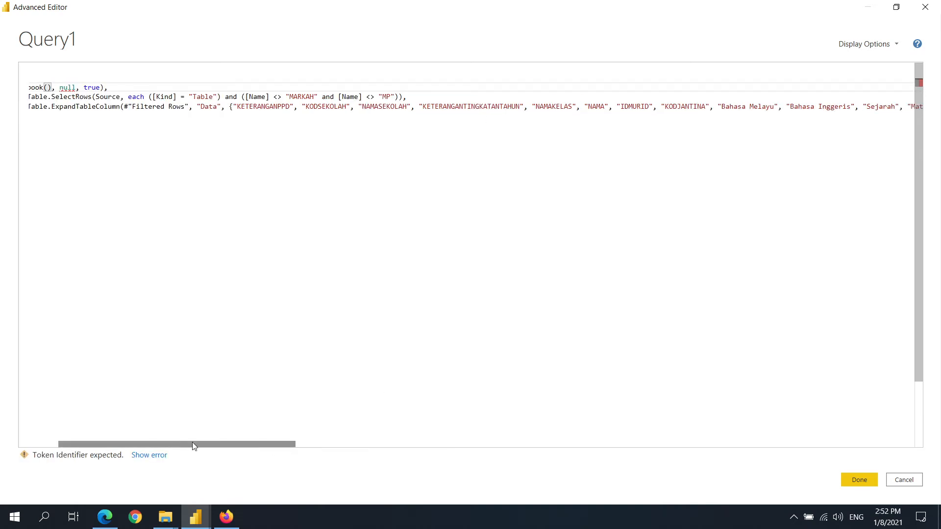
drag(193, 444, 99, 444)
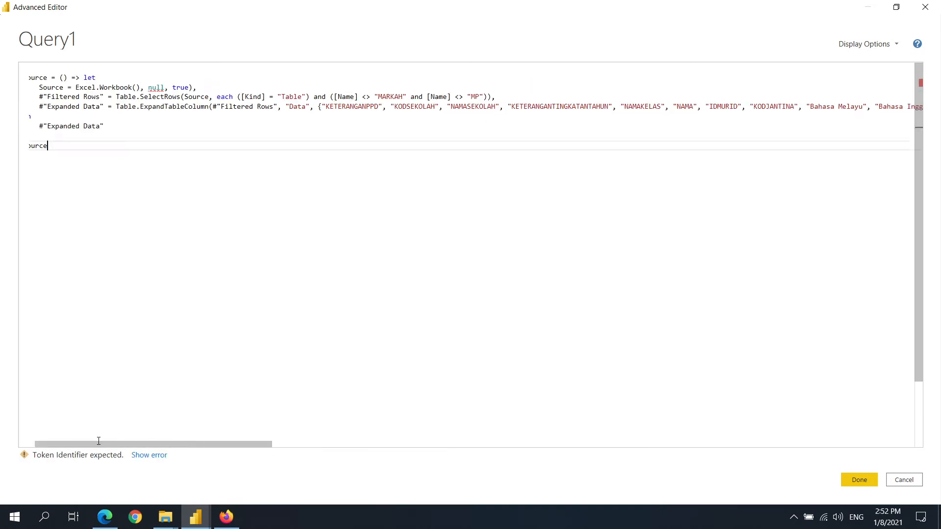
- Add an ExcelSekolah parameter to Query1's function, supply it as the Excel.Workbook source, and save the code
click(63, 77)
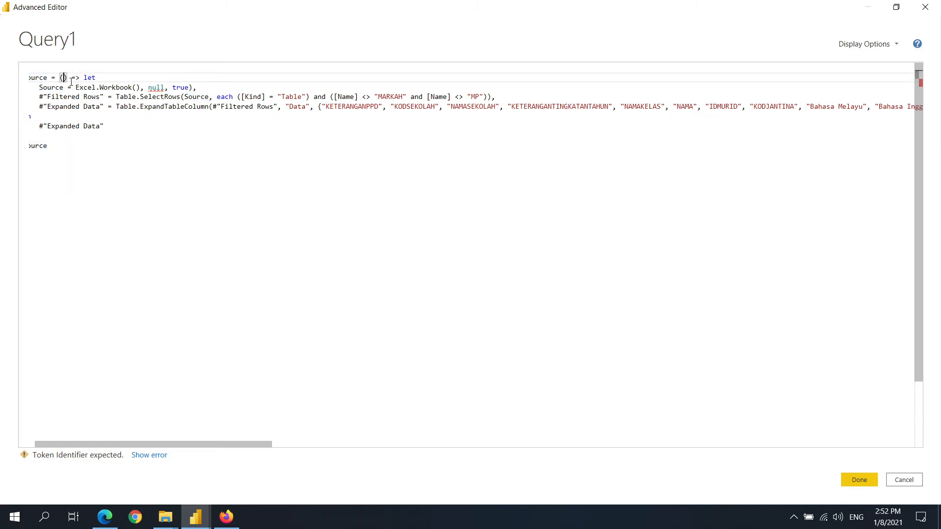
text(Exce)
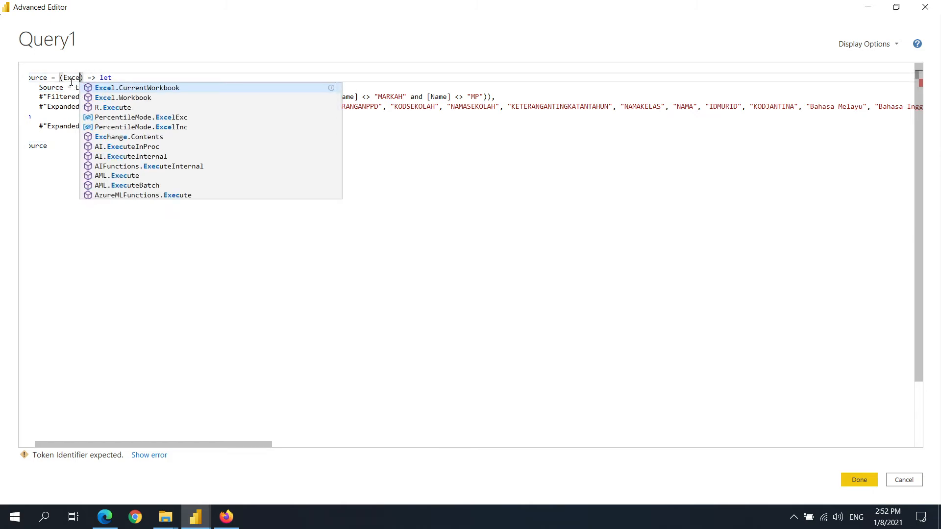
text(lSekolah)
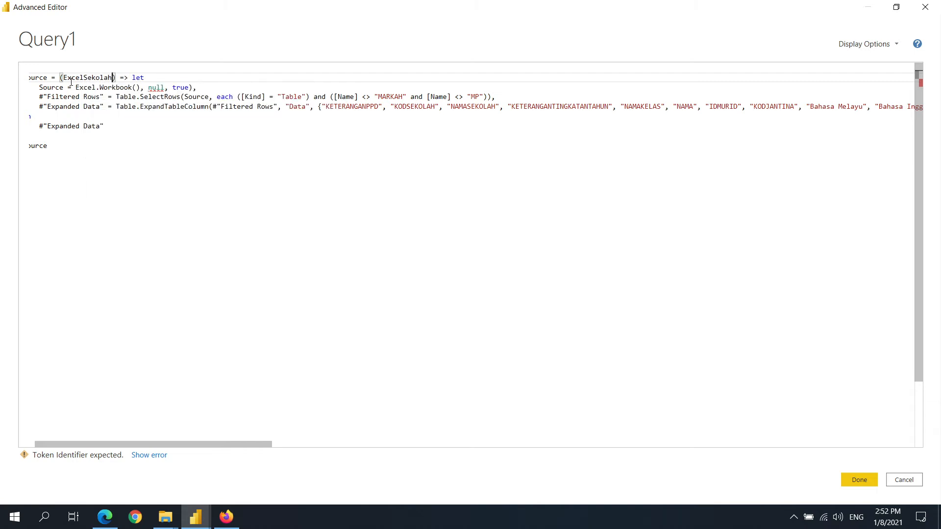
click(136, 88)
text(ExcelSekol)
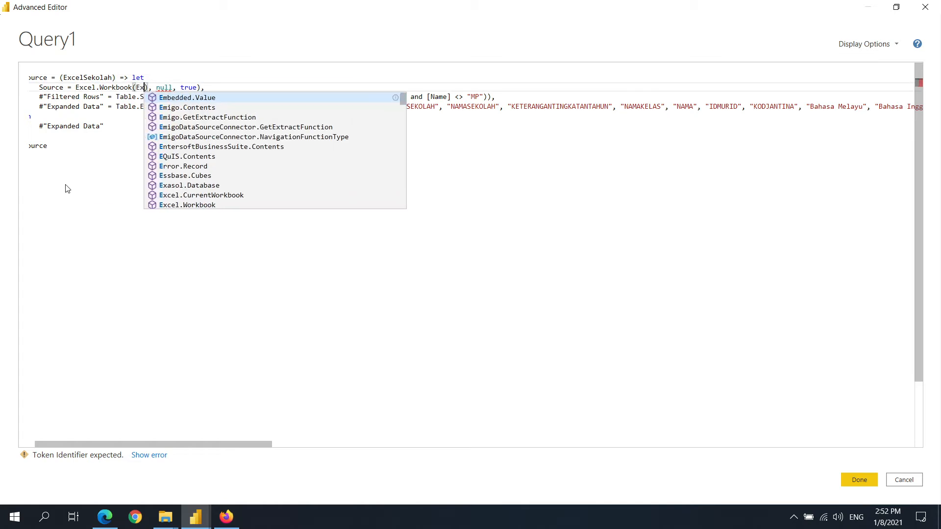
text(ah)
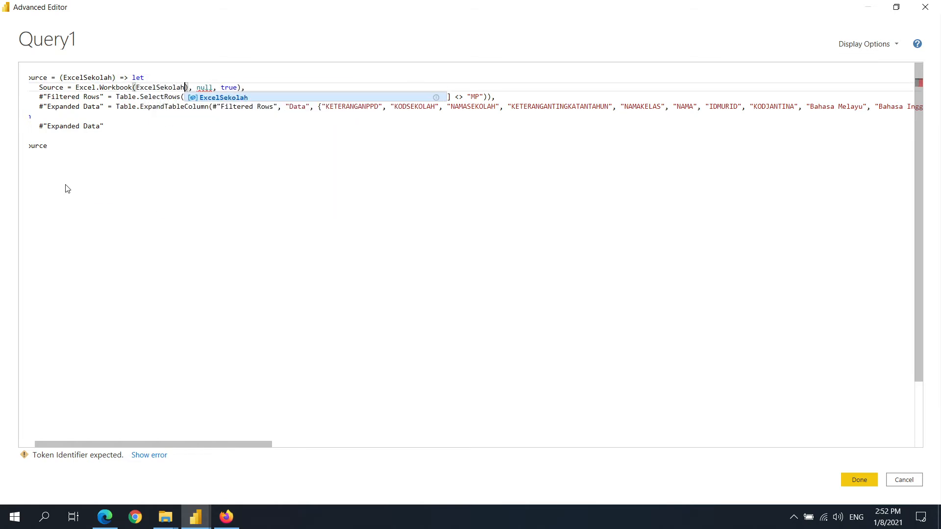
click(145, 136)
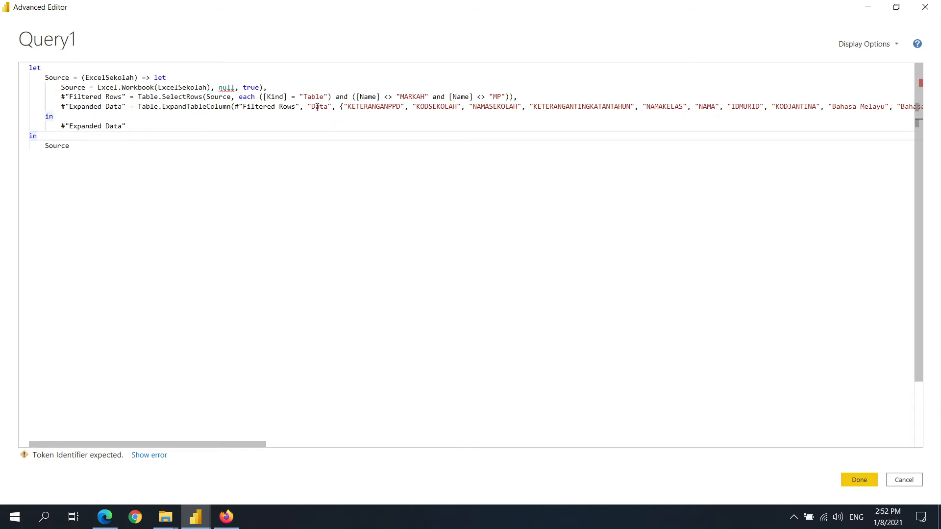
click(860, 479)
click(51, 193)
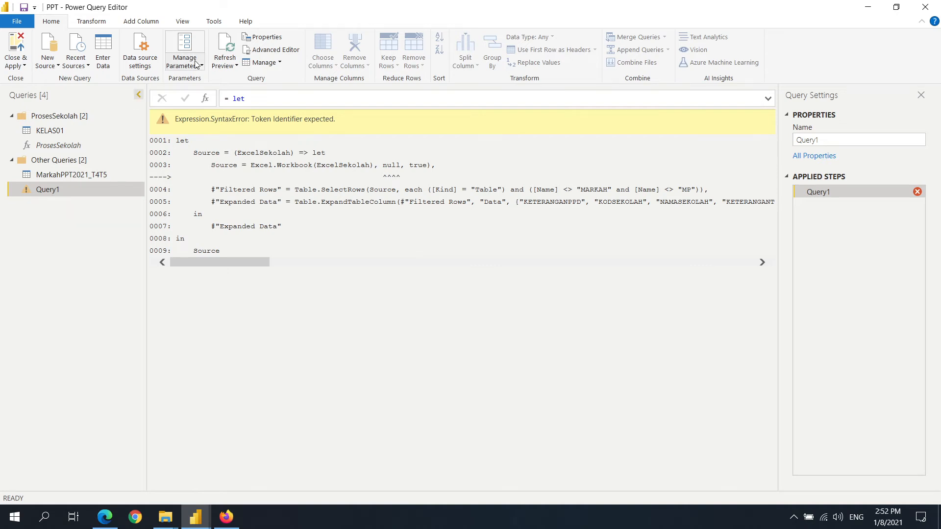
- Remove the extra closing parenthesis after ExcelSekolah in Query1's Excel.Workbook call, save the code, and switch to the MarkahPPT2021_T4T5 query
click(268, 49)
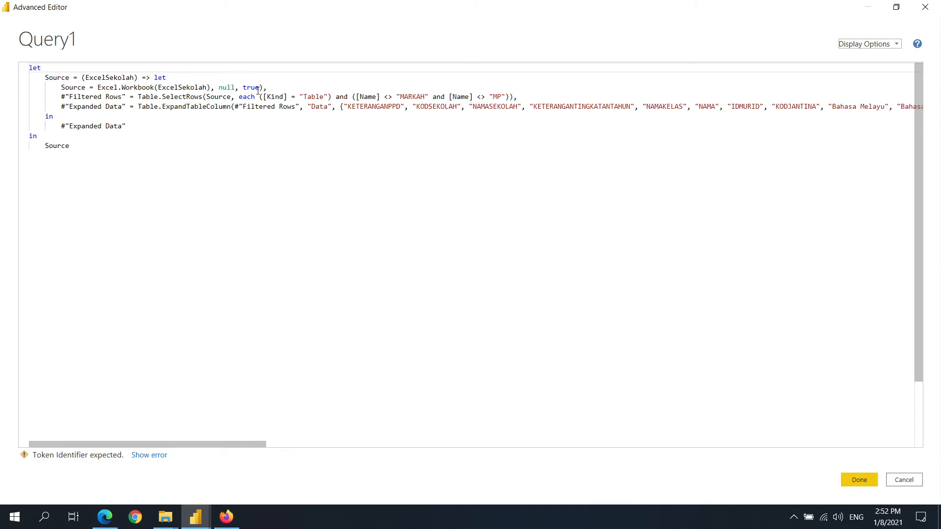
click(160, 88)
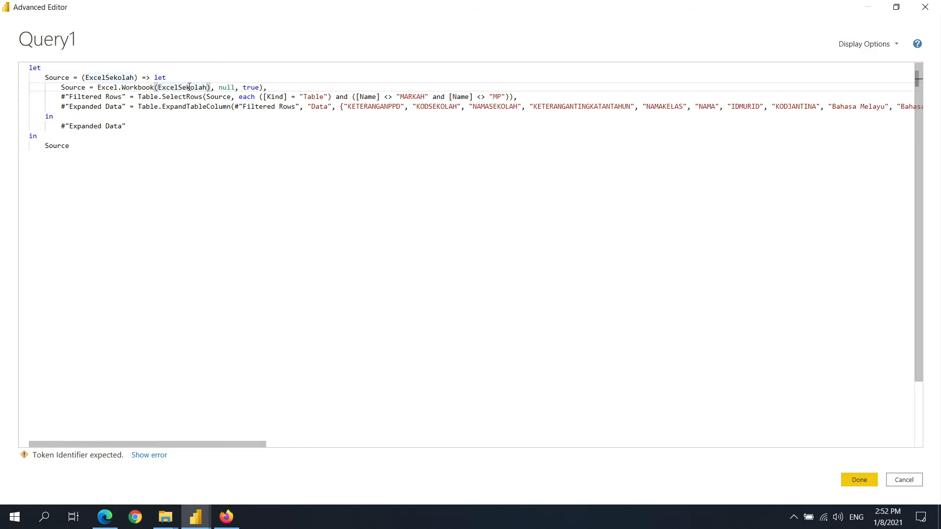
key(BackSpace)
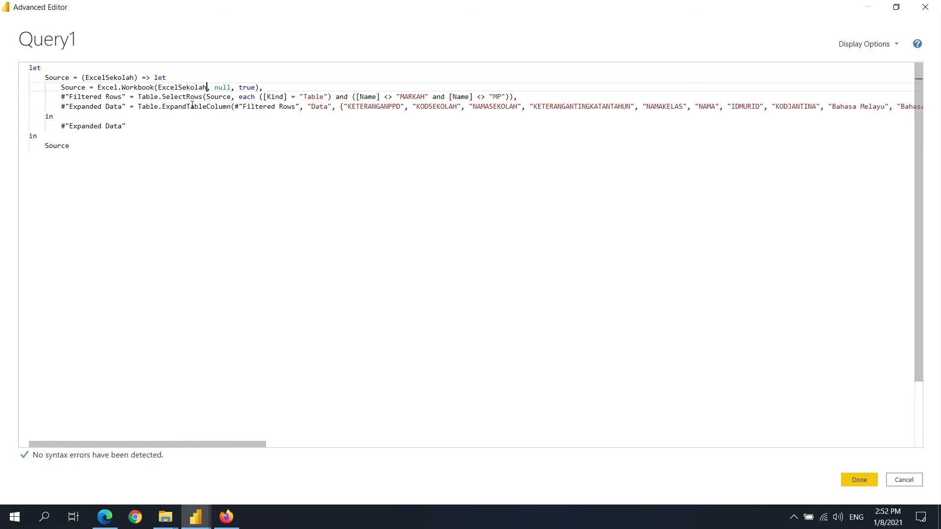
click(854, 481)
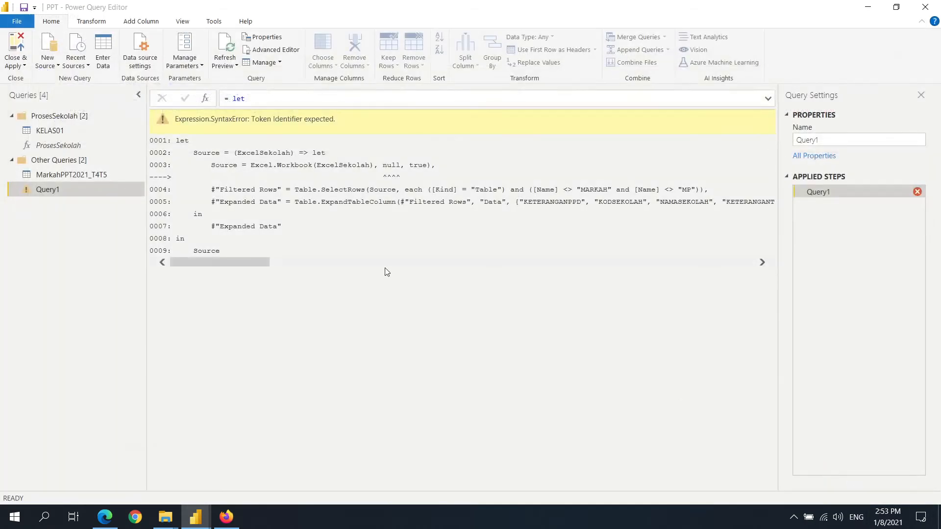
click(80, 176)
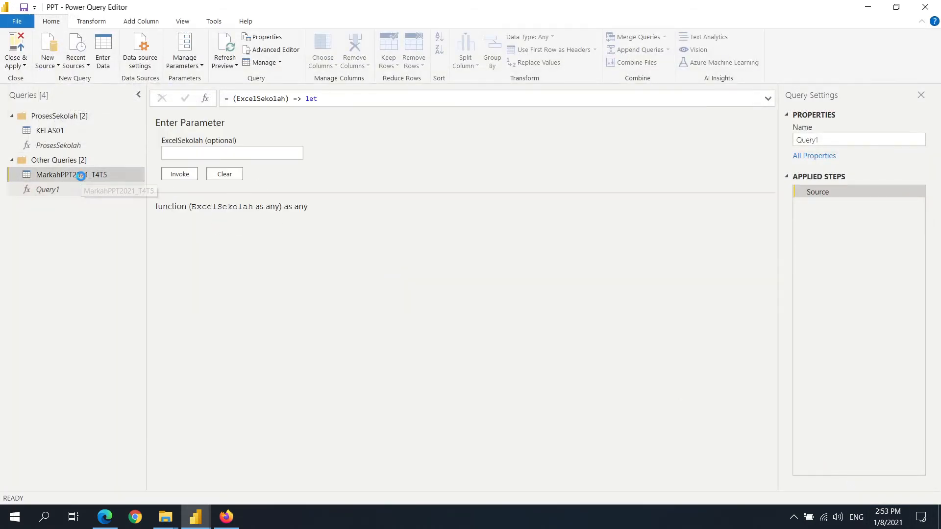
click(919, 327)
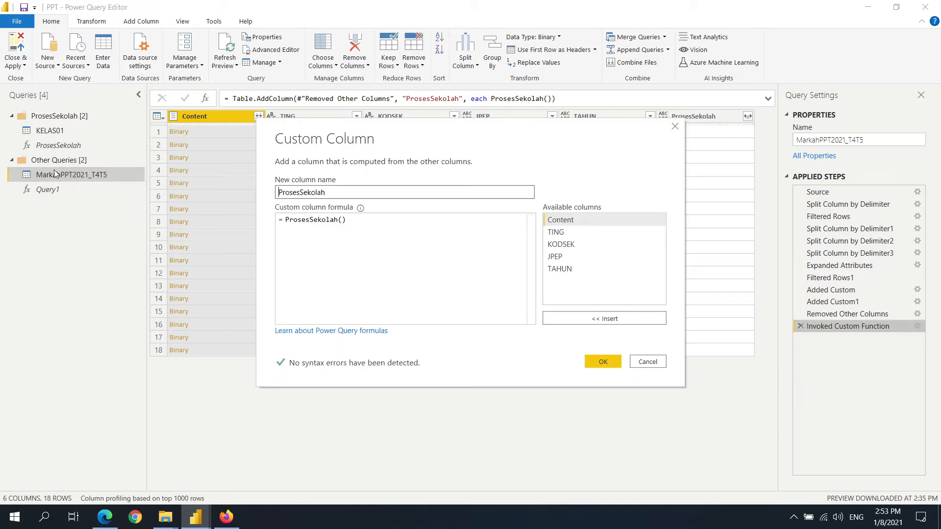
drag(374, 225, 280, 221)
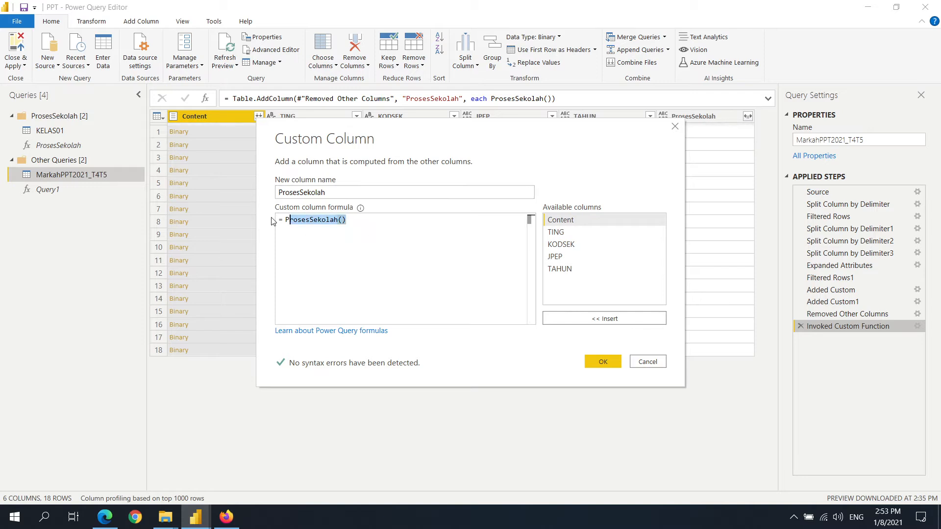
key(BackSpace)
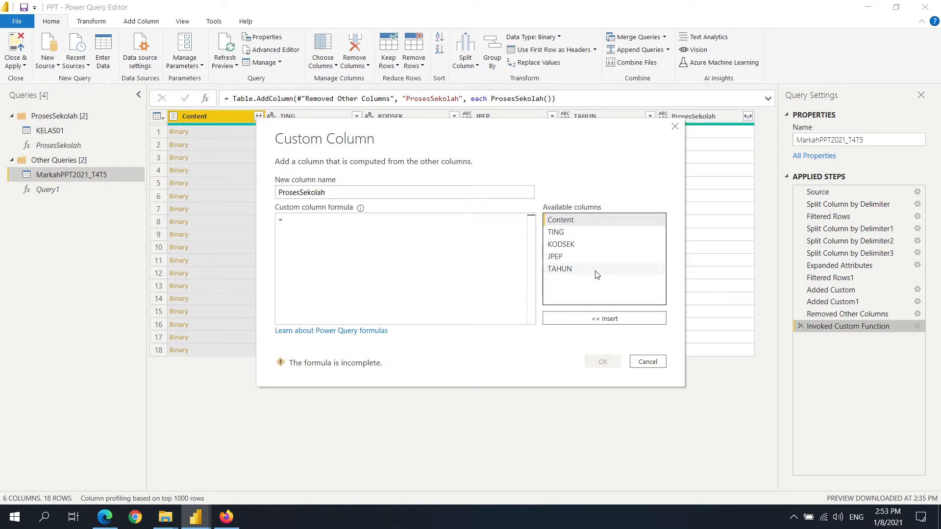
key(ctrl+z)
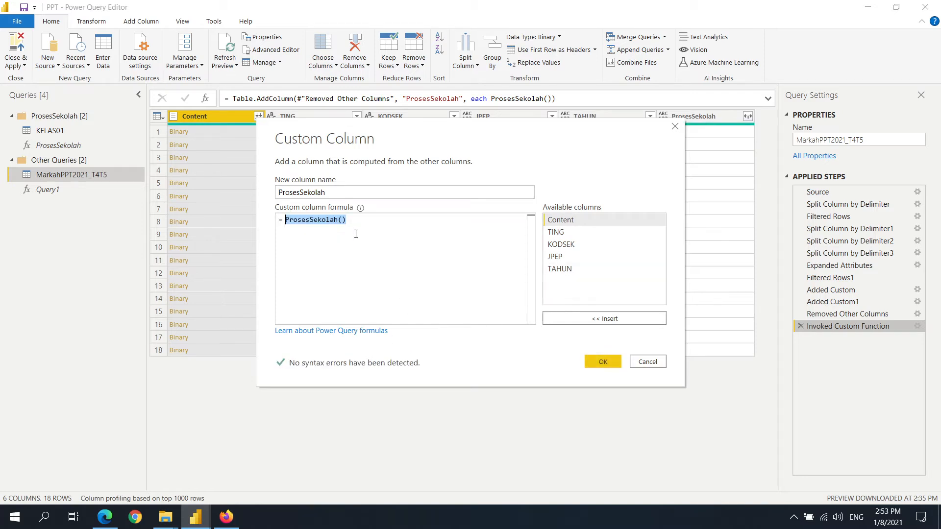
click(334, 223)
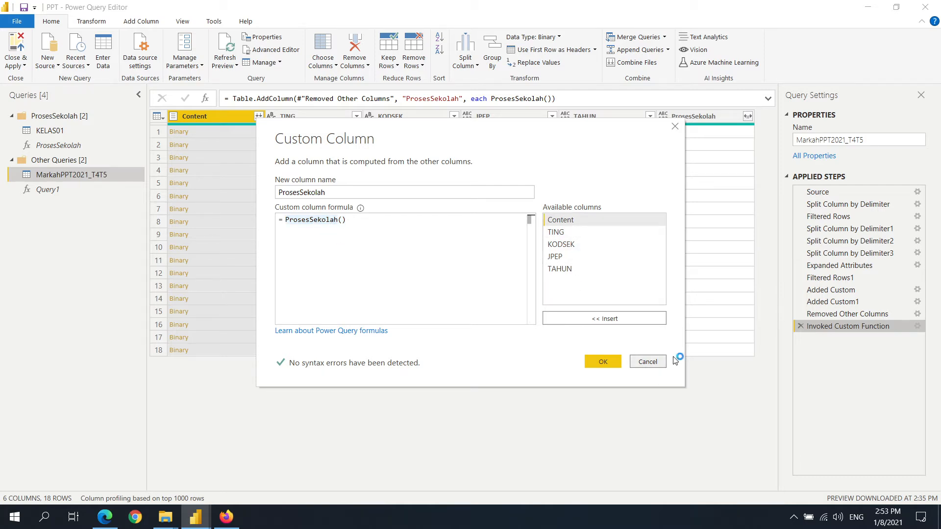
click(657, 363)
click(568, 278)
click(642, 364)
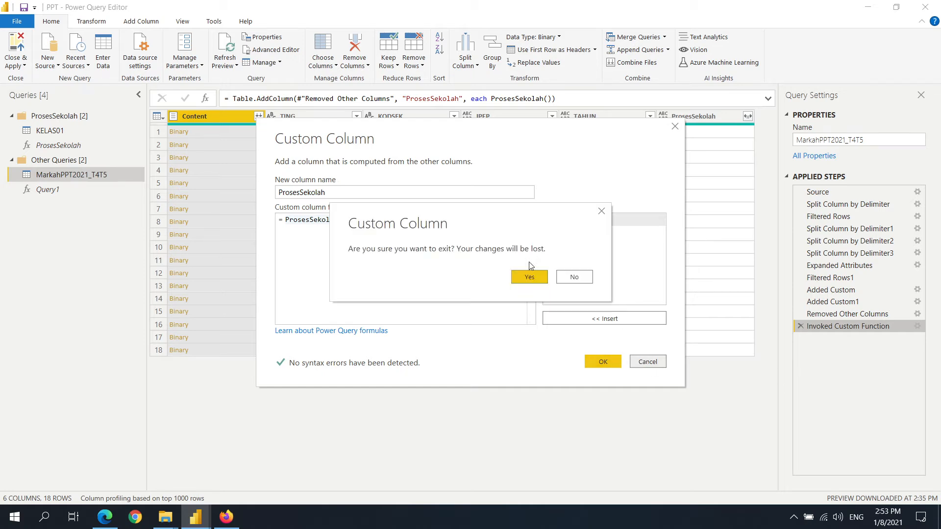
click(530, 278)
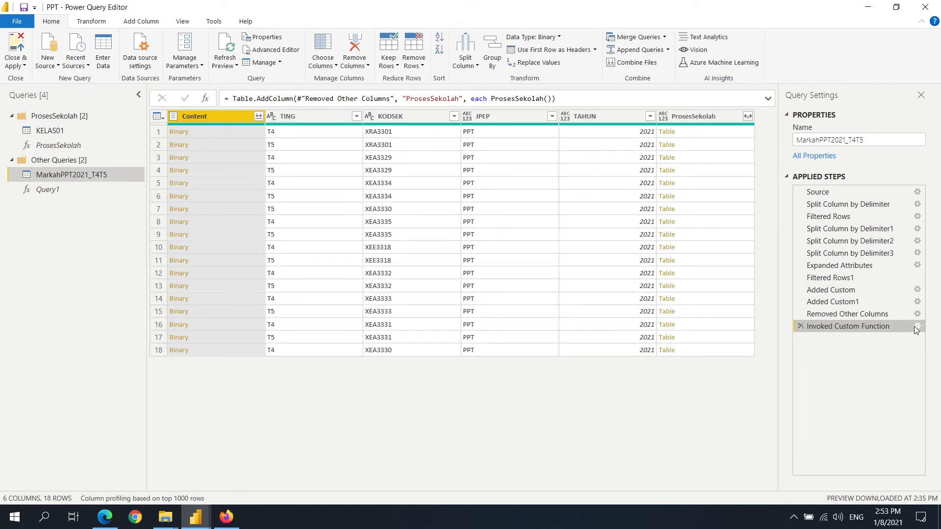
- Change the Invoked Custom Function step's ProsesSekolah column formula to Query1([Content])
click(915, 326)
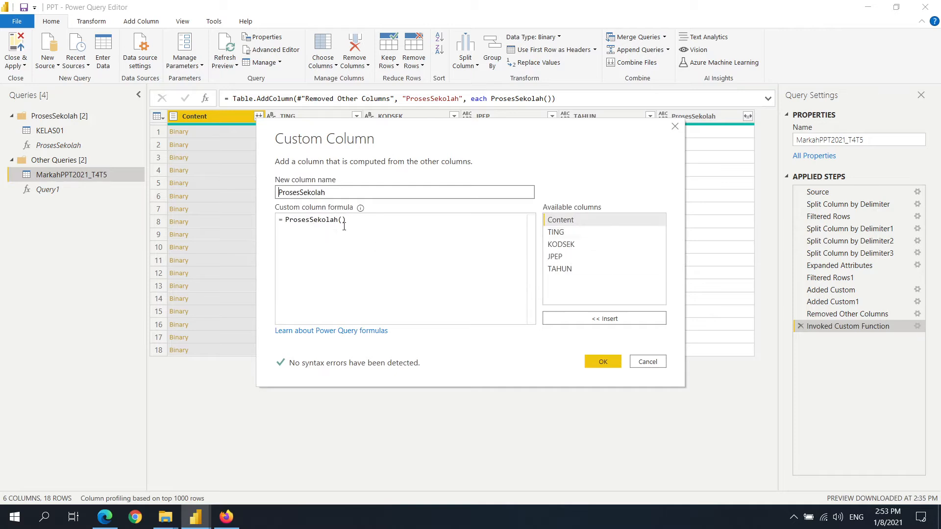
drag(338, 220, 284, 220)
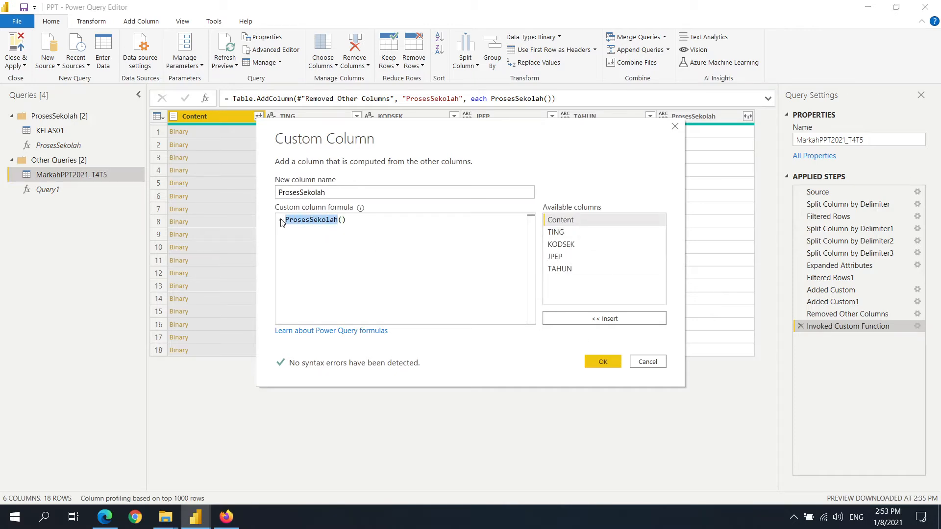
text(Query1)
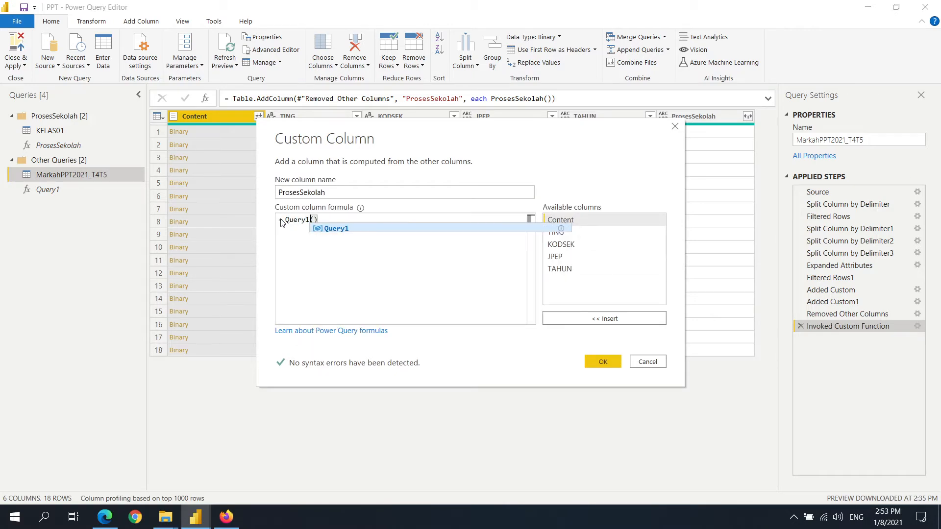
click(297, 236)
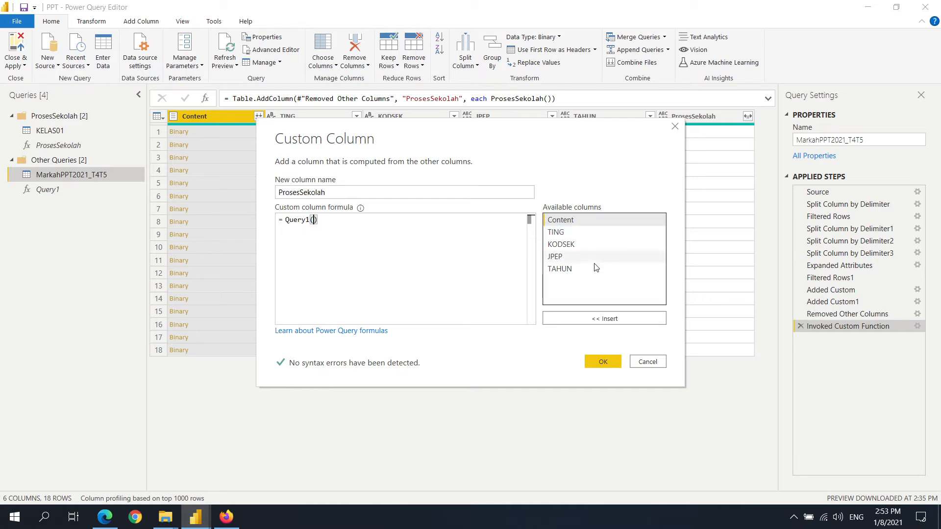
click(605, 223)
click(603, 317)
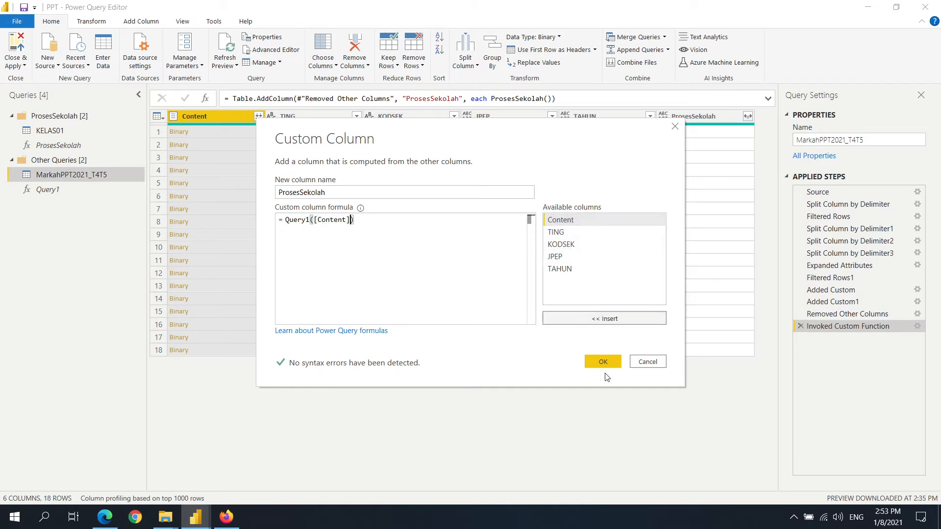
click(604, 361)
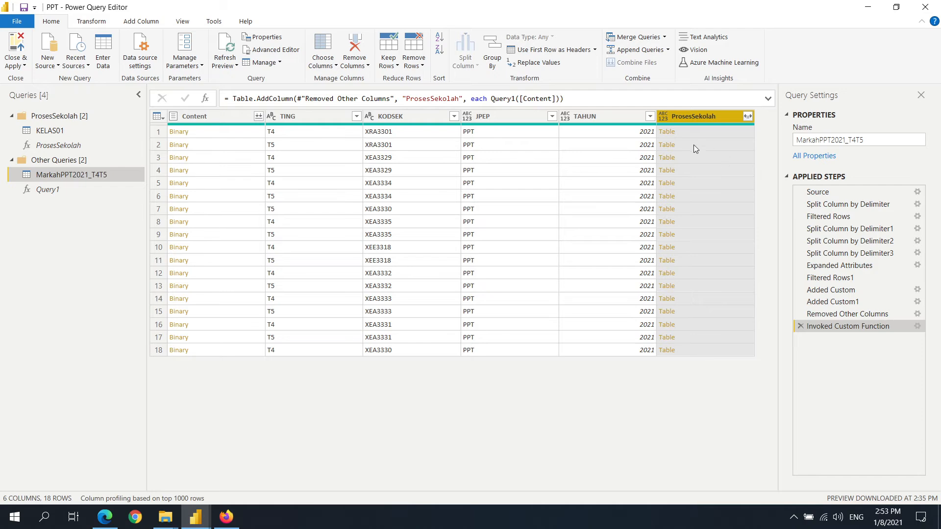
- Inspect the ProsesSekolah tables of rows 1 and 18, removing the first drill-down step before opening the second
click(667, 132)
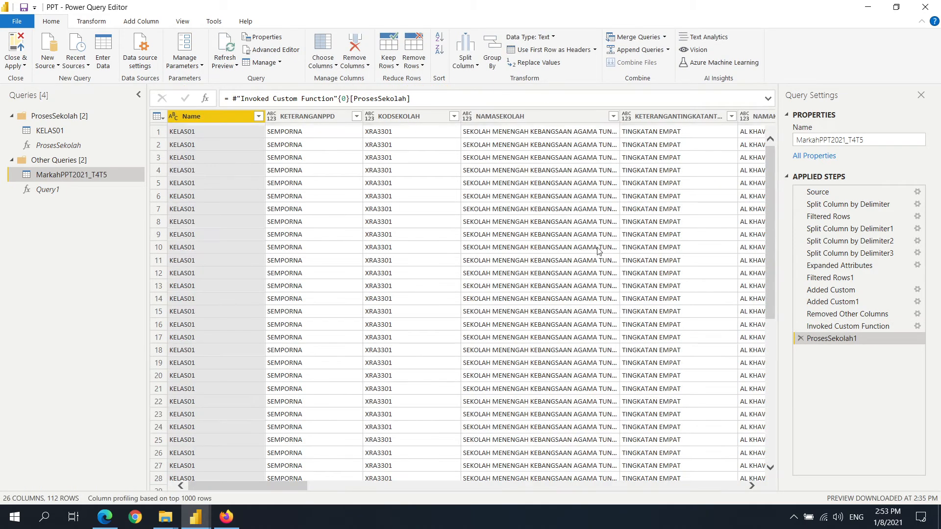
click(801, 338)
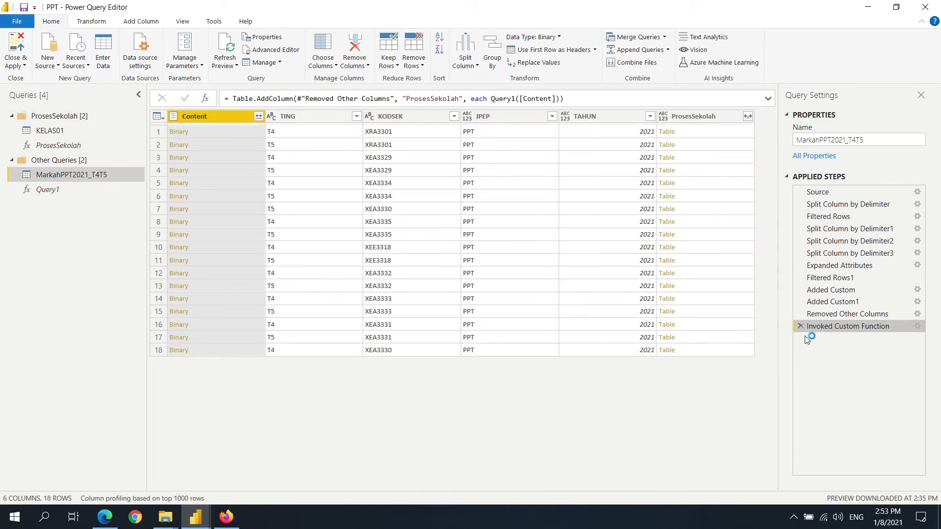
click(667, 350)
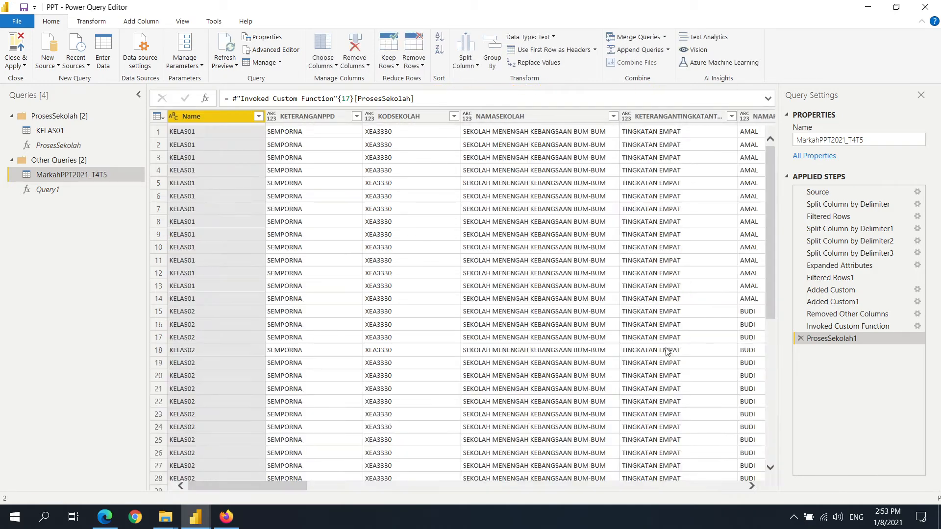
mouse_move(299, 485)
mouse_down()
mouse_move(561, 485)
mouse_move(314, 485)
mouse_up()
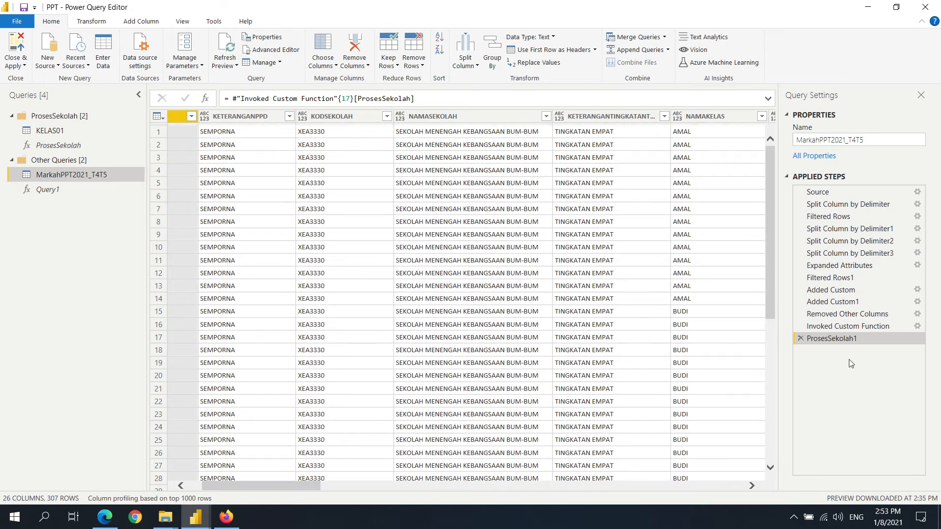
- Delete the ProsesSekolah1 drill-down step and preview the columns available for expansion in the ProsesSekolah column
click(800, 338)
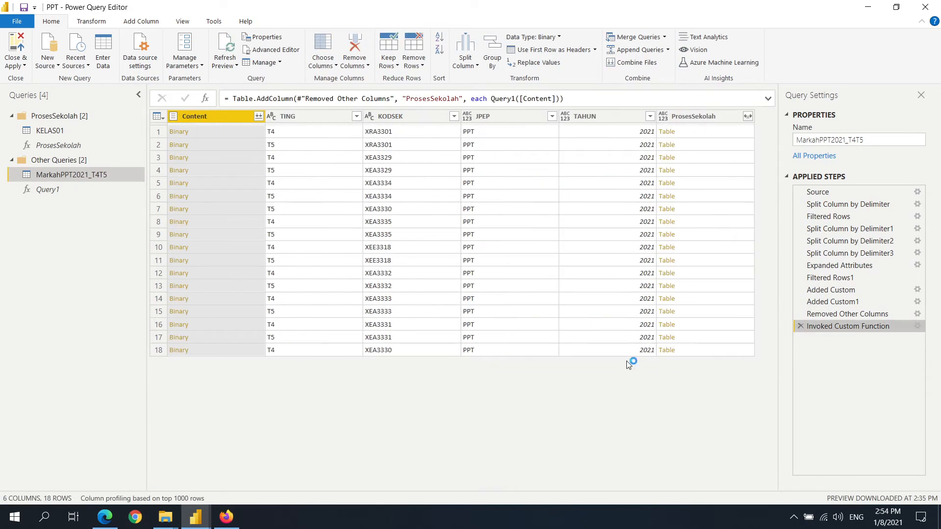
click(748, 116)
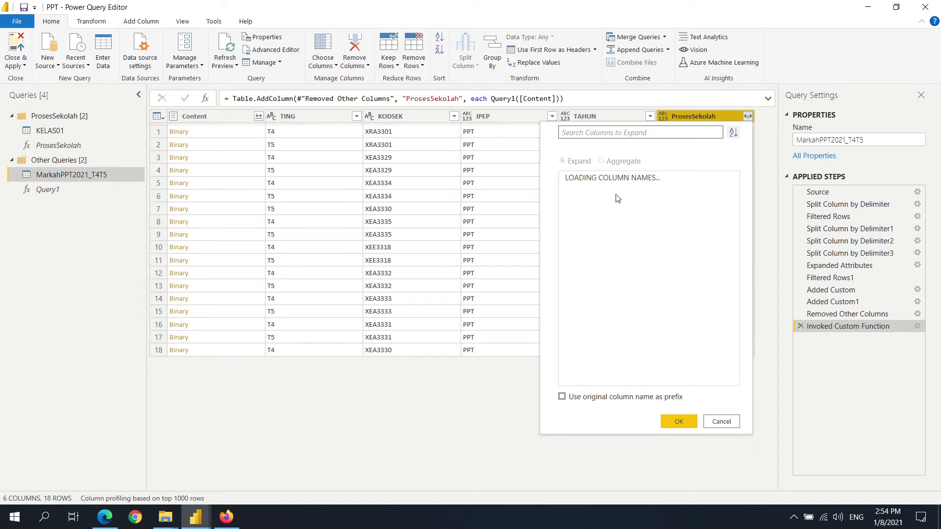
scroll(603, 245, down, 5)
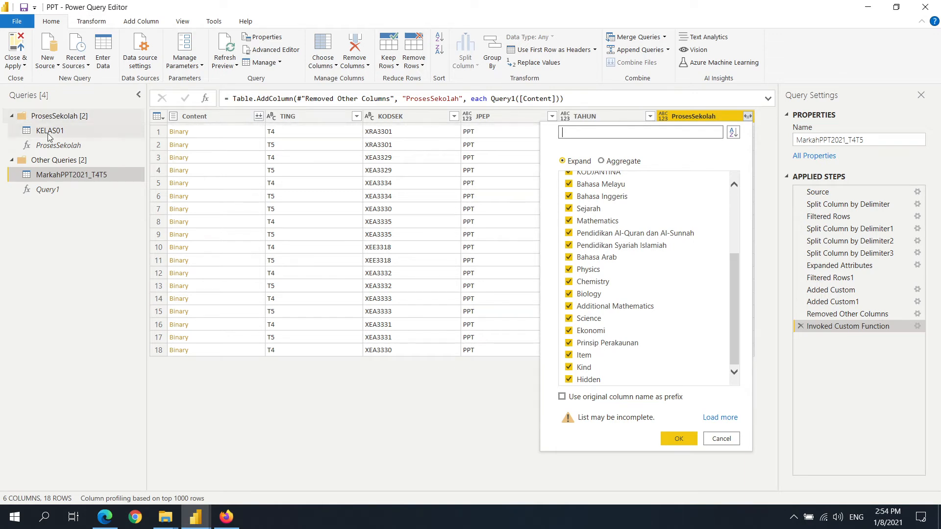
click(721, 439)
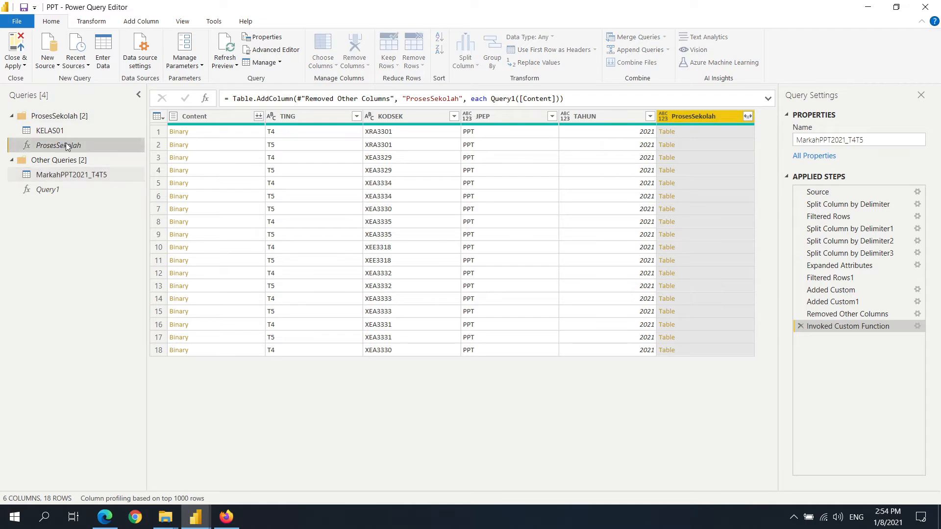
- Review the KELAS01, ProsesSekolah and Query1 queries and return to MarkahPPT2021_T4T5
click(57, 127)
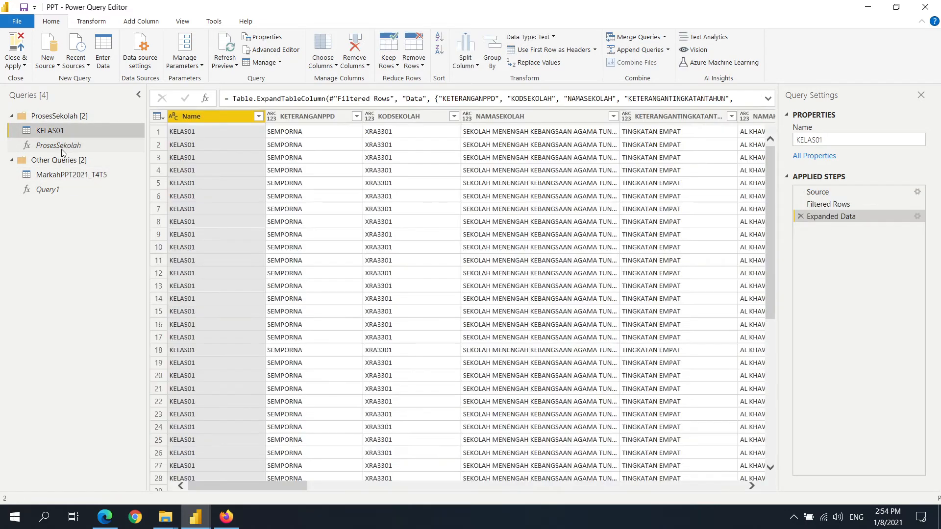
click(61, 147)
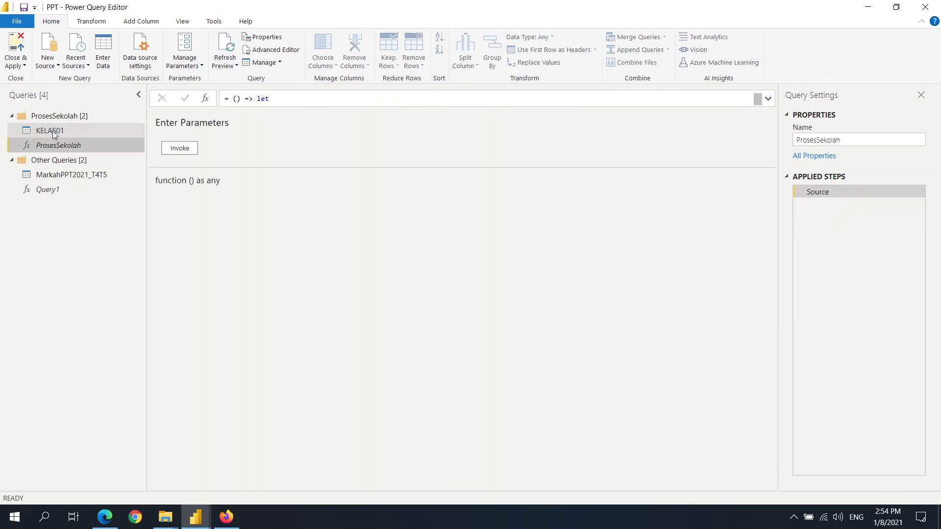
click(51, 189)
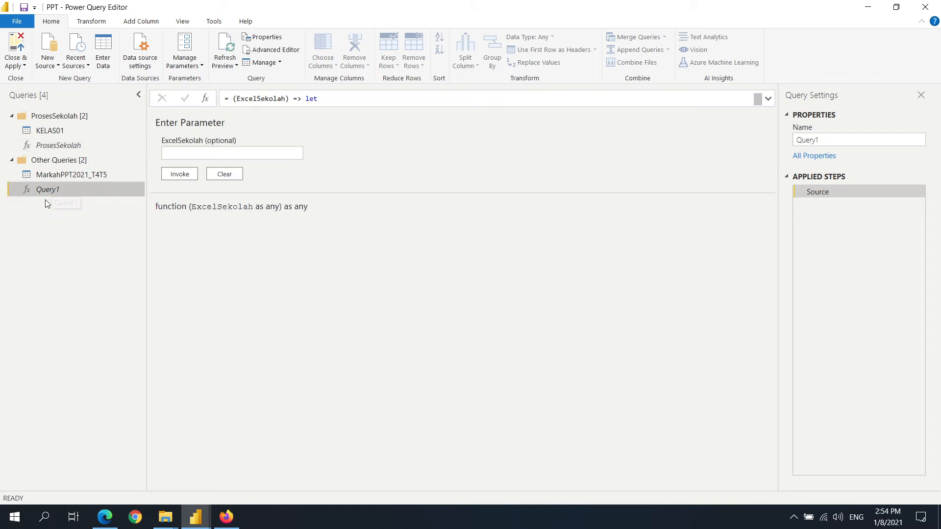
click(62, 175)
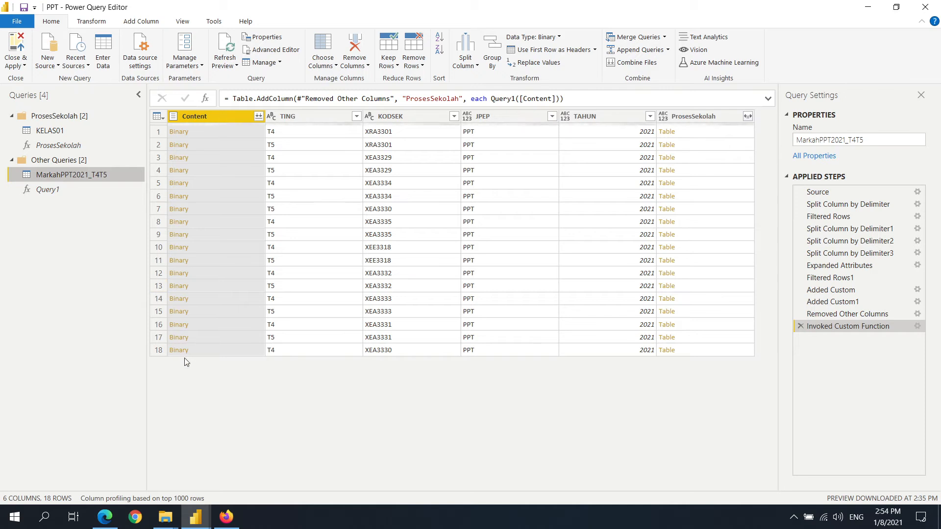
- Expand the ProsesSekolah column with all its listed fields, without using the original column name as prefix
click(747, 116)
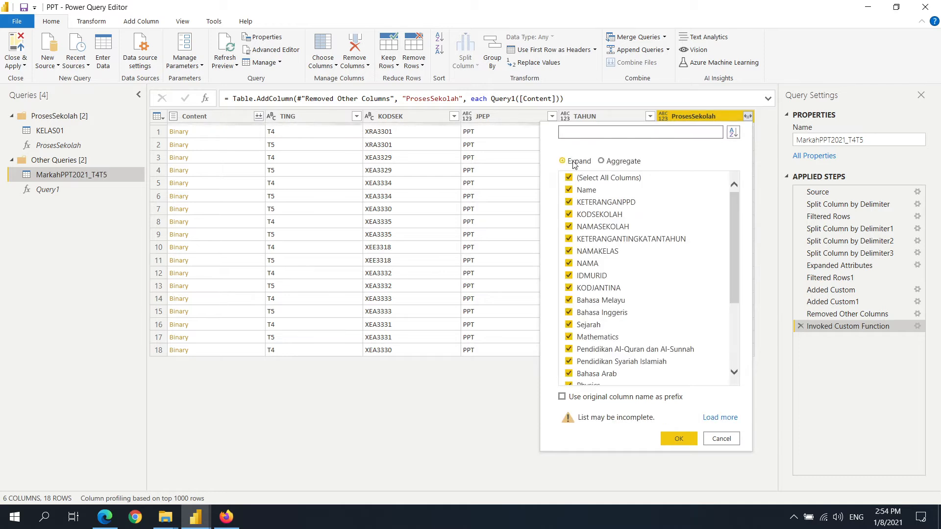
scroll(587, 247, down, 3)
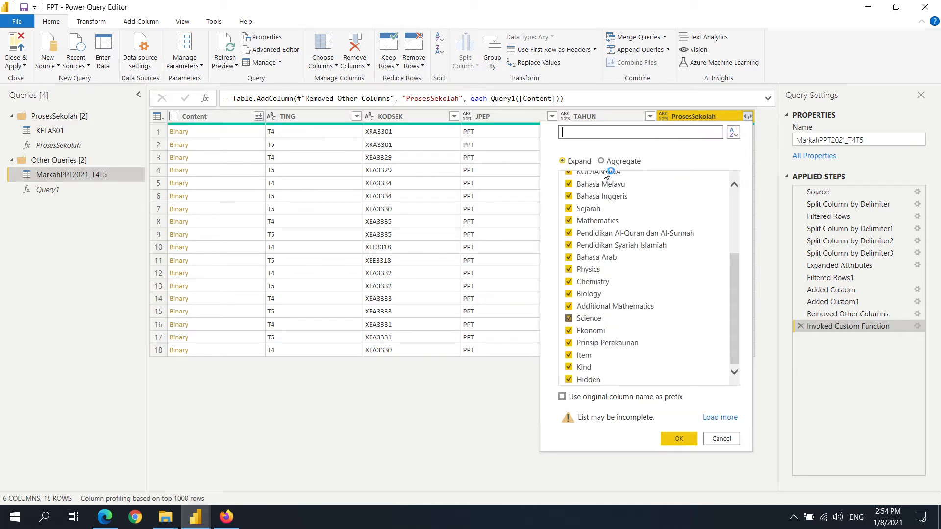
click(679, 438)
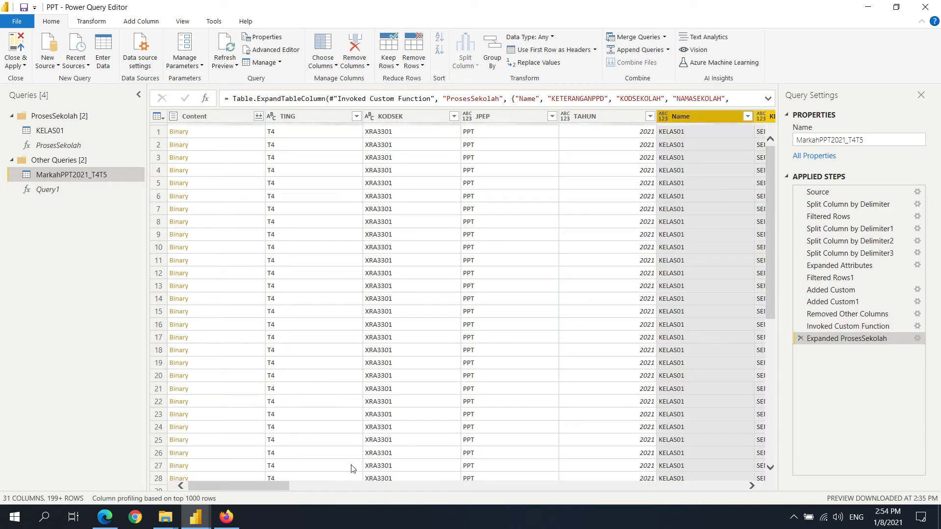
- Examine the expanded rows across the Name, KETERANGANPPD, KODSEKOLAH and NAMASEKOLAH columns for class sheets without data
drag(271, 487, 309, 489)
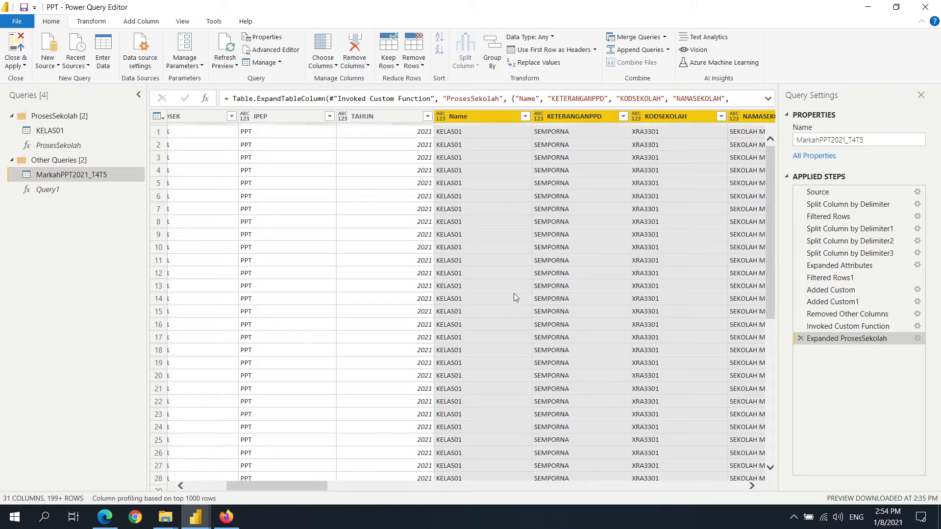
scroll(632, 214, down, 6)
scroll(633, 214, down, 20)
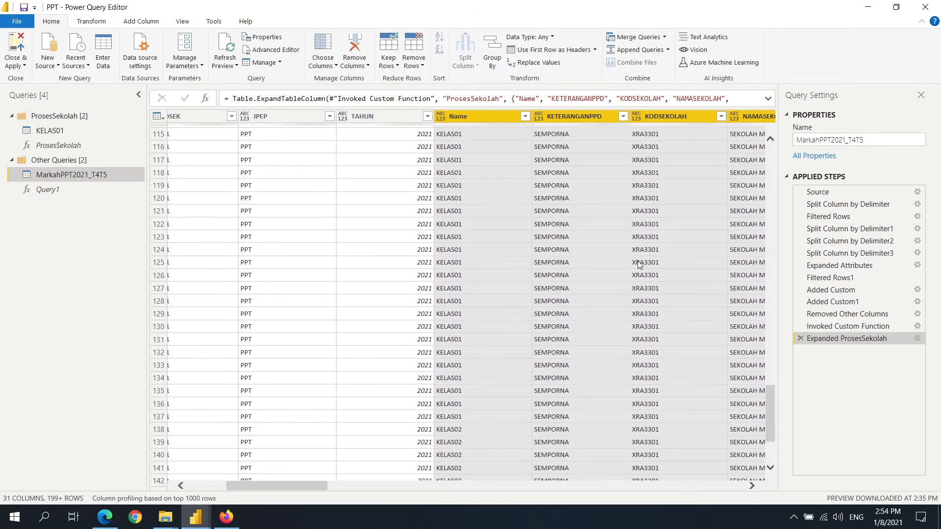
scroll(639, 269, down, 20)
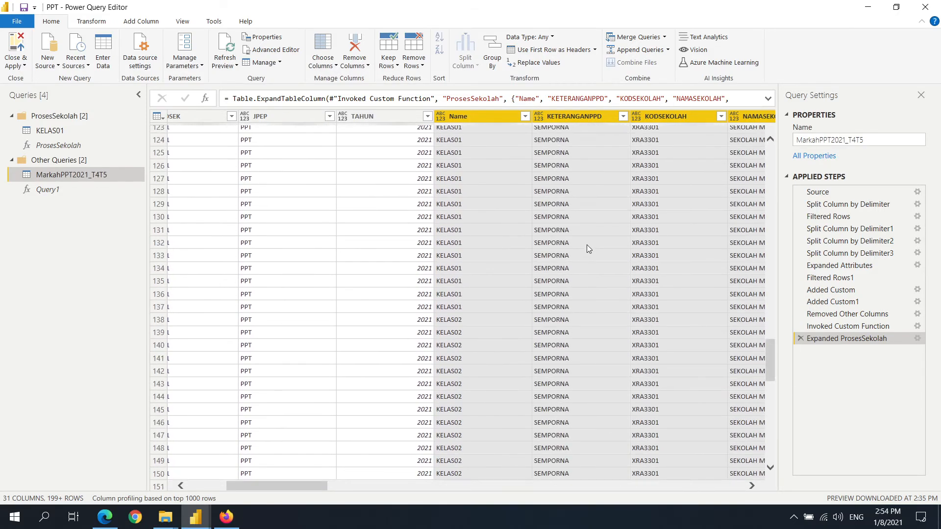
scroll(589, 242, down, 6)
drag(297, 485, 366, 485)
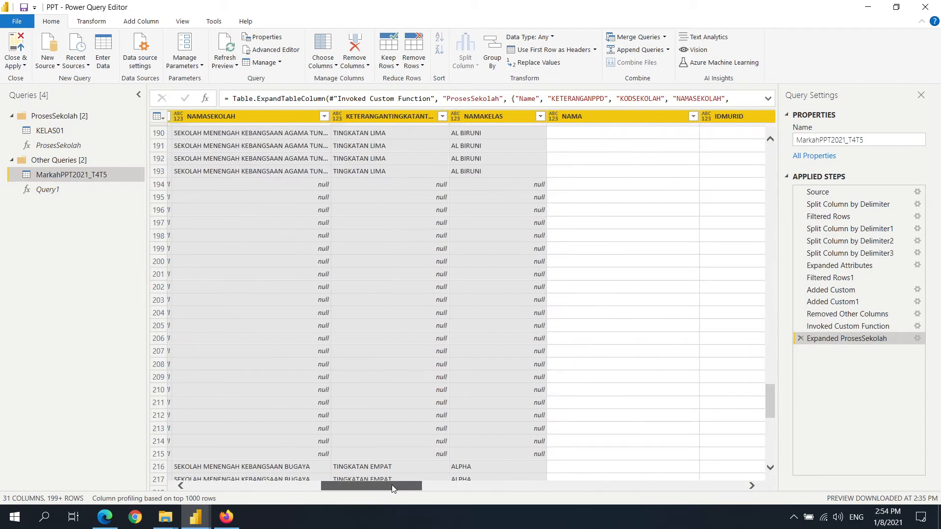
scroll(517, 411, up, 20)
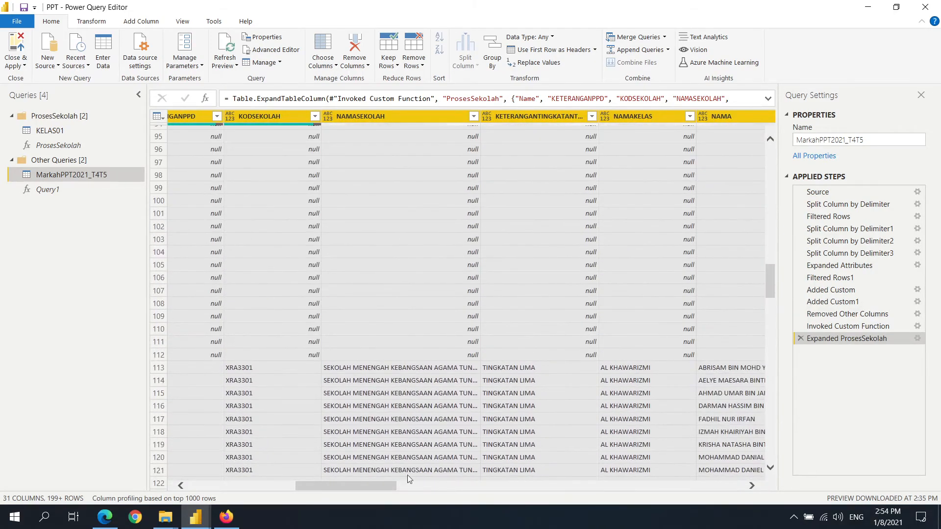
drag(374, 489, 337, 480)
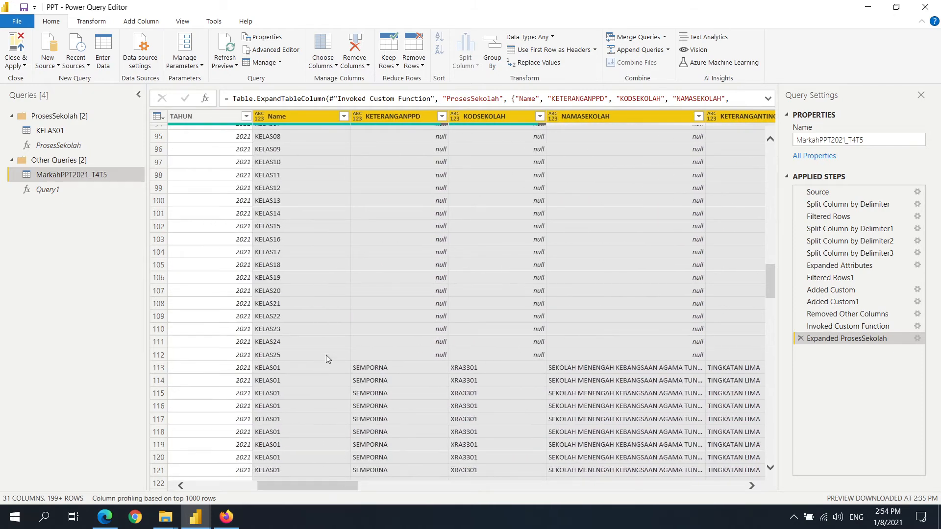
scroll(325, 354, up, 4)
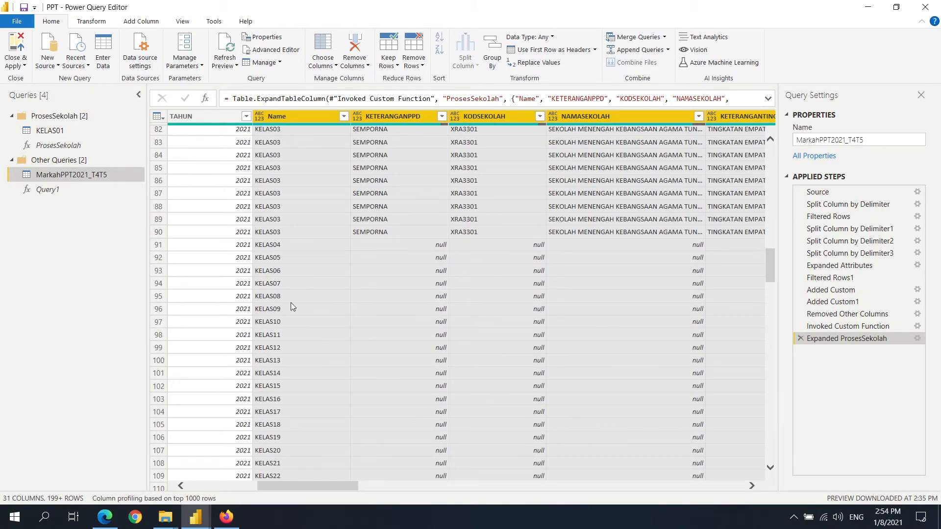
scroll(291, 306, up, 1)
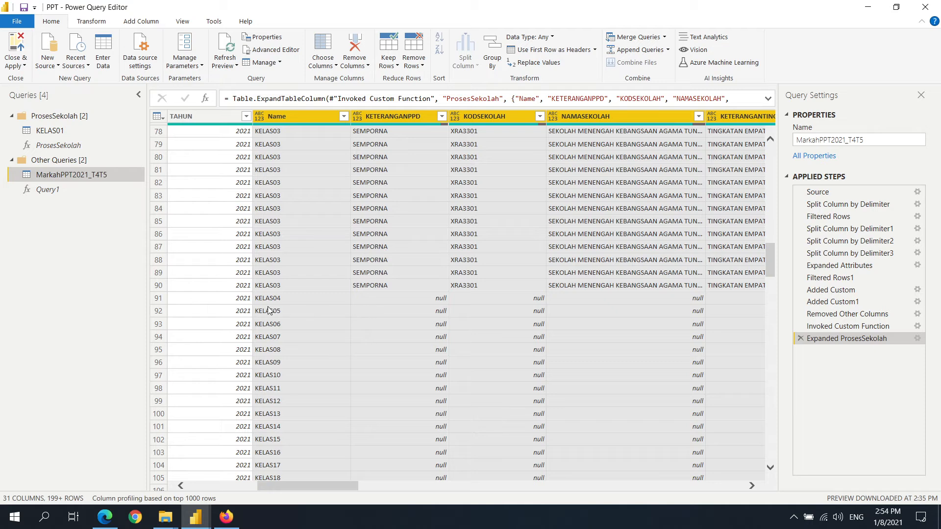
scroll(488, 340, up, 1)
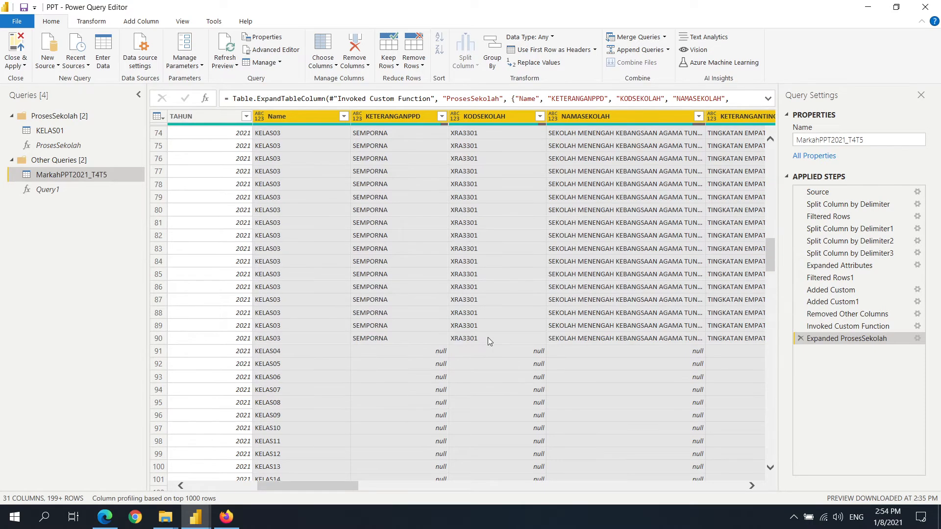
scroll(402, 369, up, 2)
scroll(338, 416, down, 2)
scroll(389, 367, up, 17)
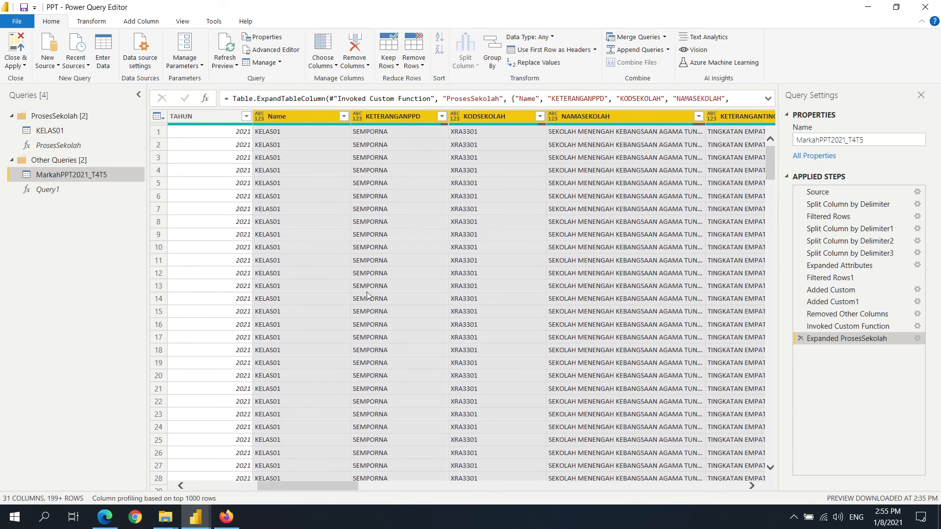
scroll(419, 324, down, 19)
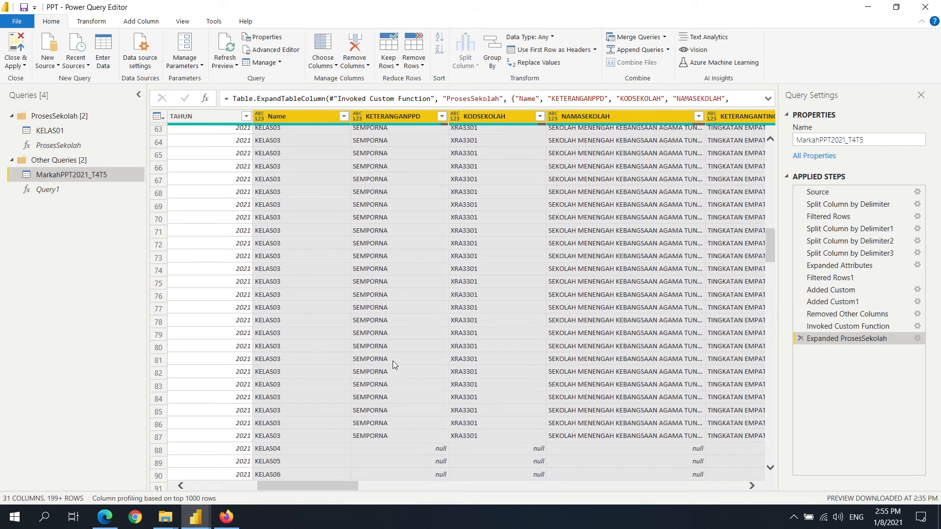
- Filter out the empty rows in the KETERANGANPPD column
drag(332, 488, 306, 488)
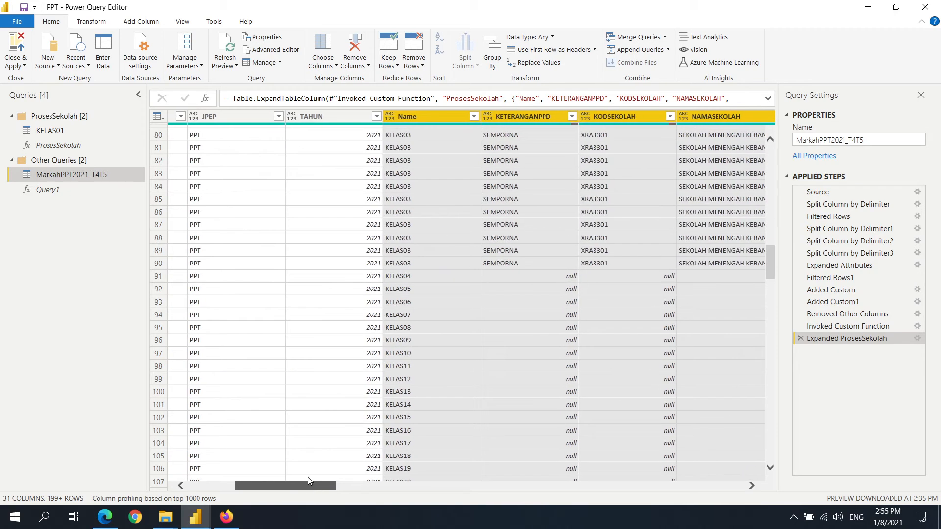
click(512, 118)
right_click(512, 116)
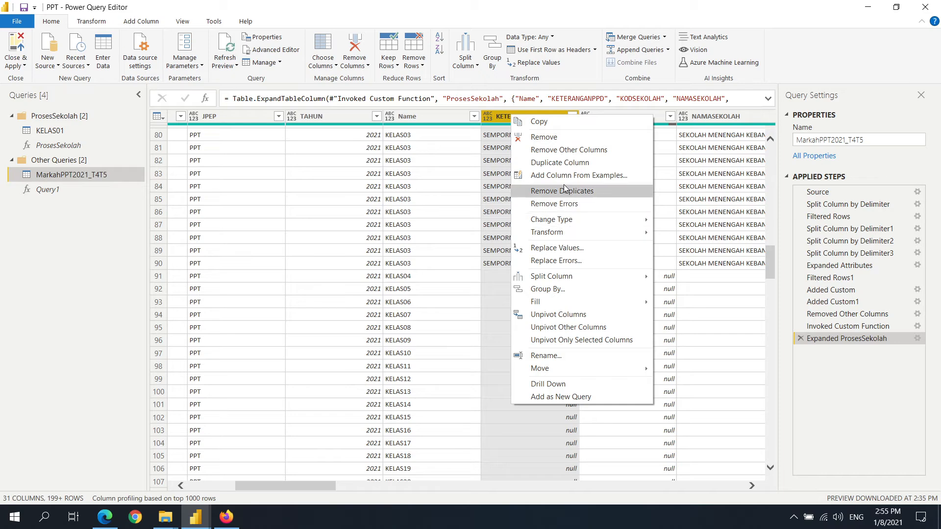
click(441, 149)
click(572, 116)
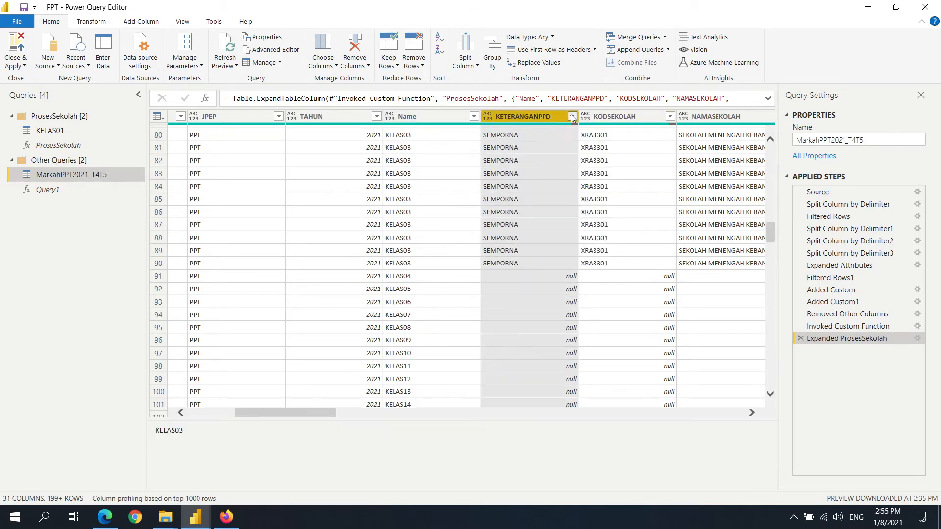
click(427, 189)
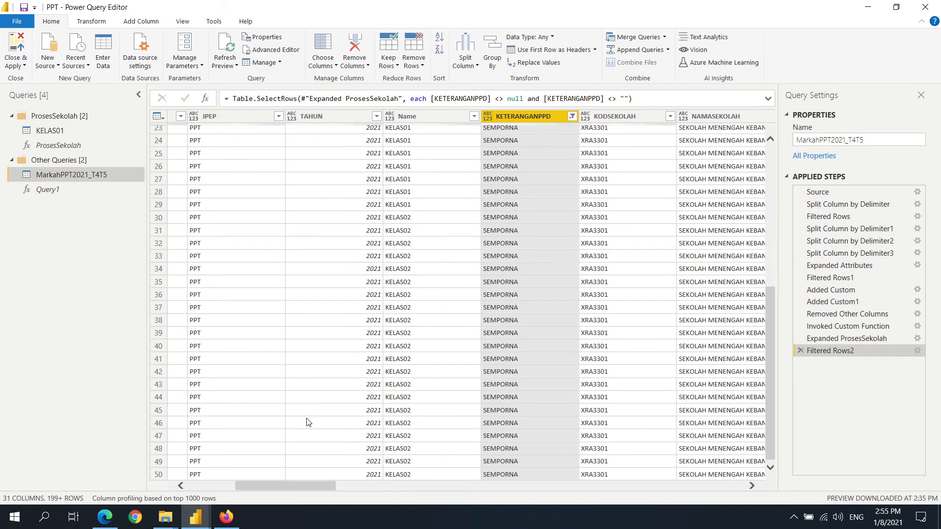
- Examine the filtered rows across the class, student, subject mark and Item, Kind and Hidden columns
mouse_move(322, 486)
mouse_down()
mouse_move(366, 484)
mouse_move(340, 487)
mouse_up()
scroll(304, 303, down, 20)
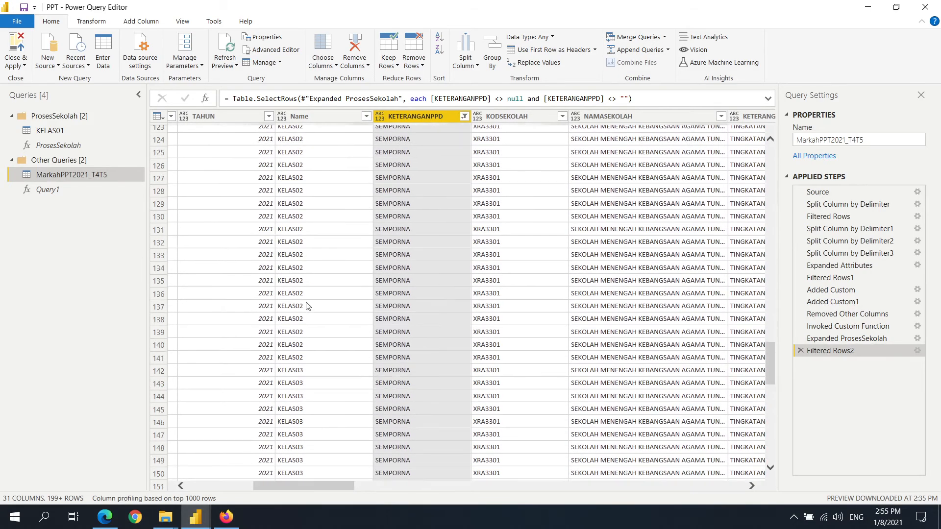
drag(299, 489, 395, 487)
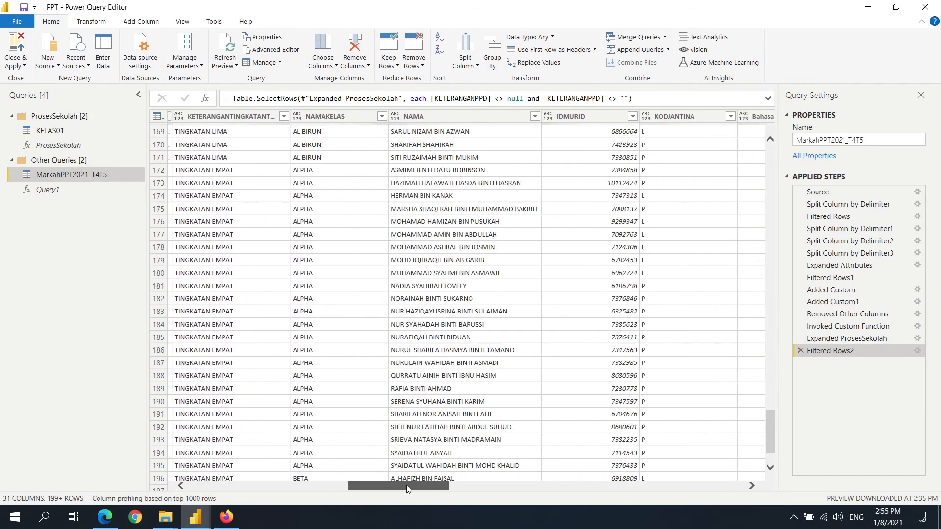
scroll(507, 410, up, 1)
scroll(507, 409, up, 20)
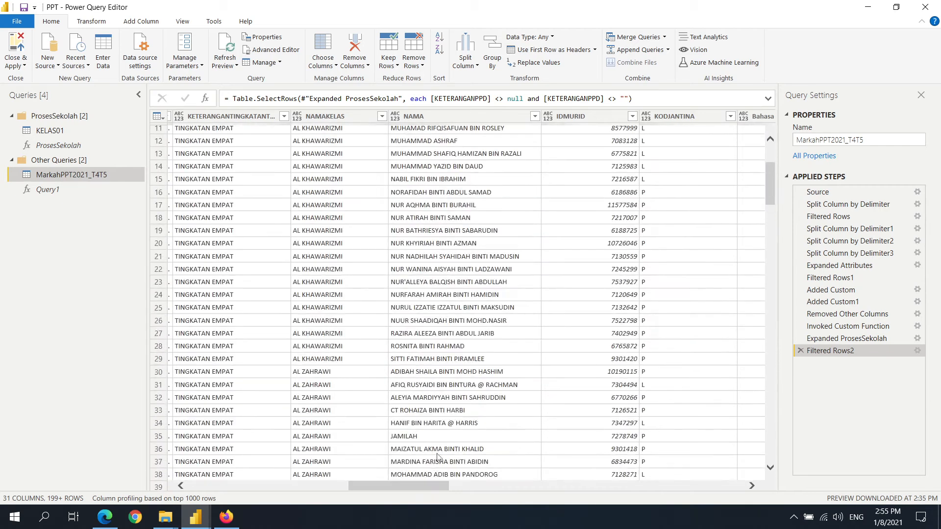
drag(425, 488, 544, 500)
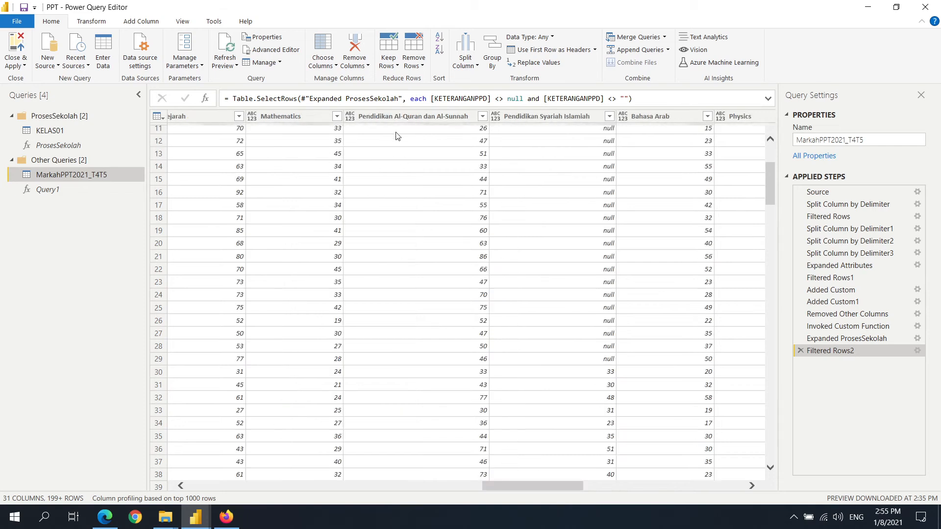
click(430, 134)
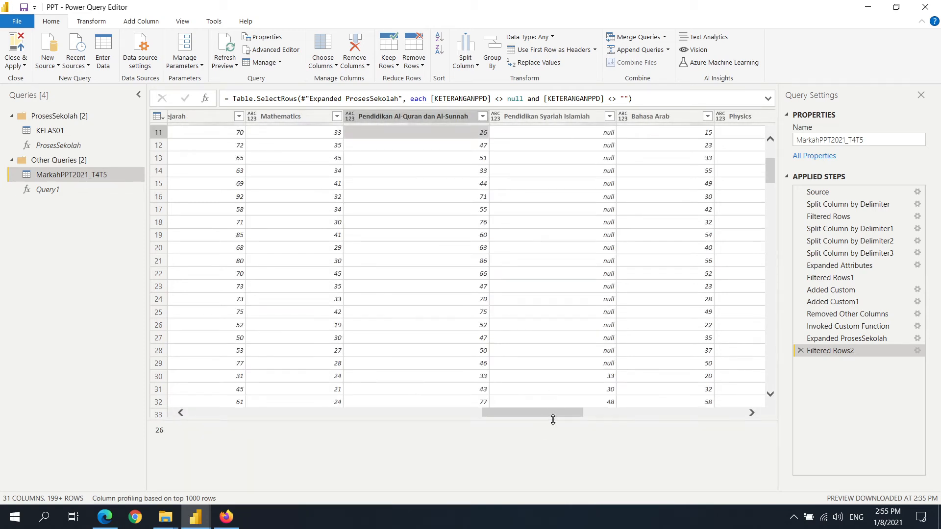
drag(553, 415, 745, 412)
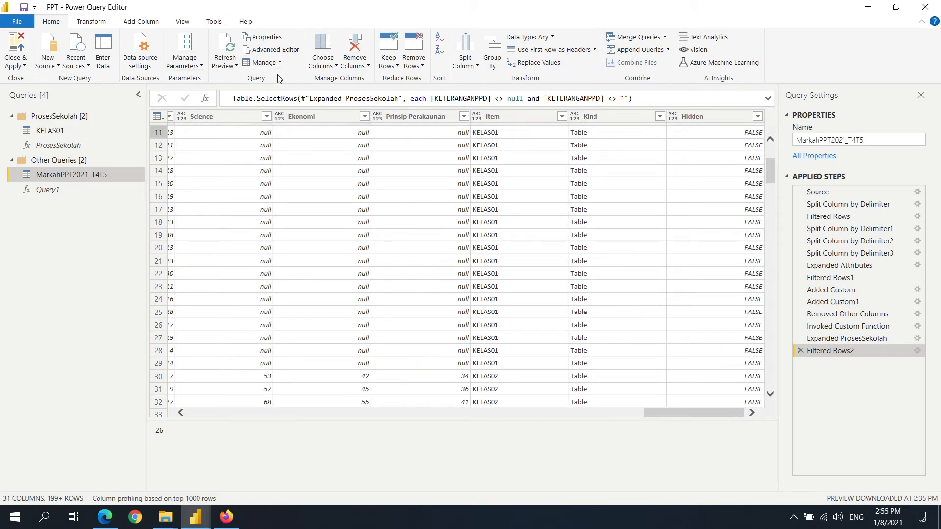
- Start choosing which columns to keep in the filtered MarkahPPT2021_T4T5 query
click(323, 53)
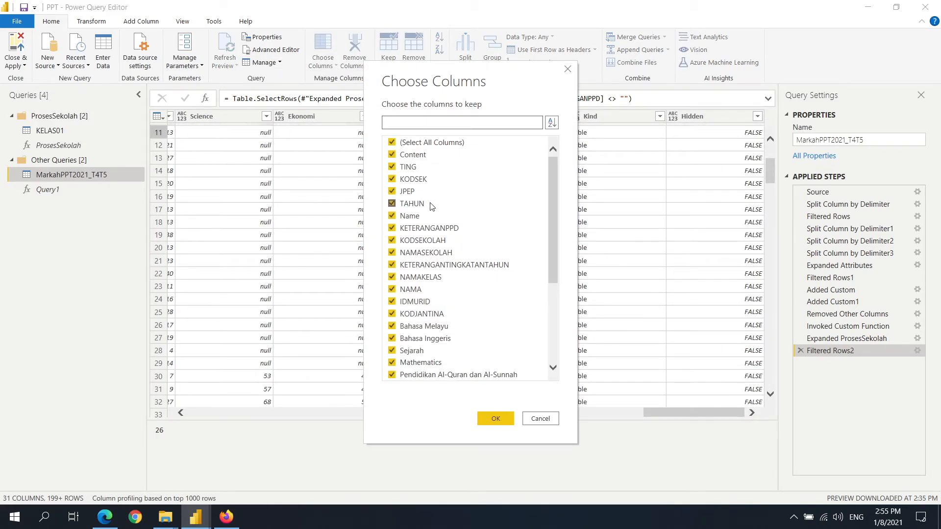
click(392, 143)
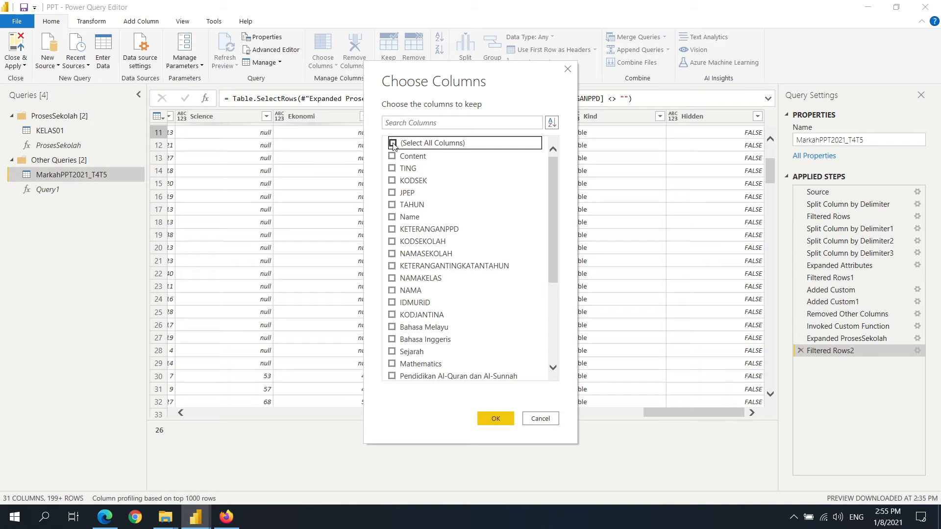
click(392, 168)
click(392, 180)
click(392, 193)
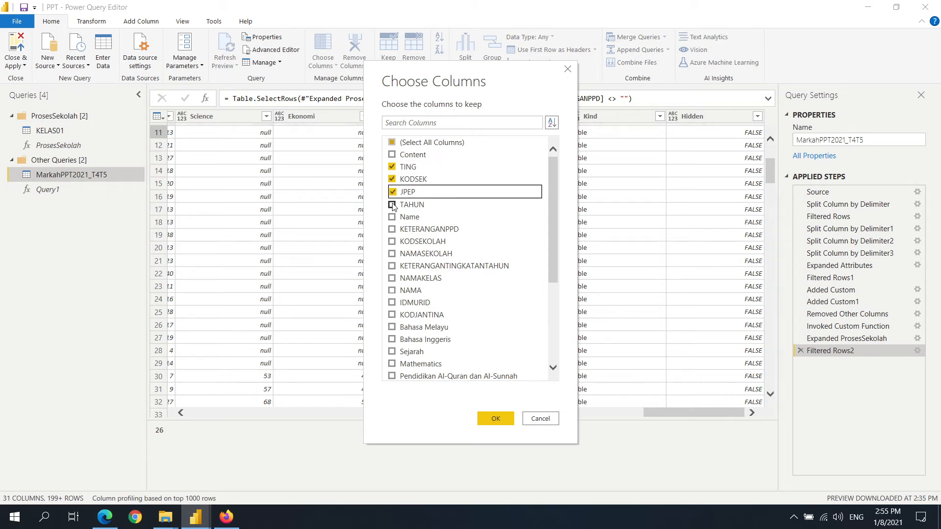
click(392, 205)
click(392, 217)
click(394, 231)
click(392, 216)
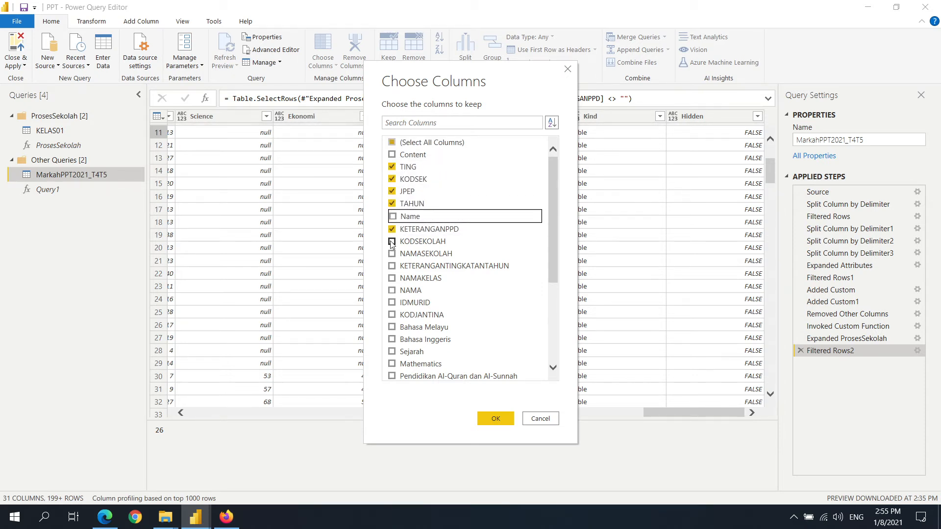
click(392, 241)
click(392, 254)
click(392, 265)
click(392, 278)
click(392, 290)
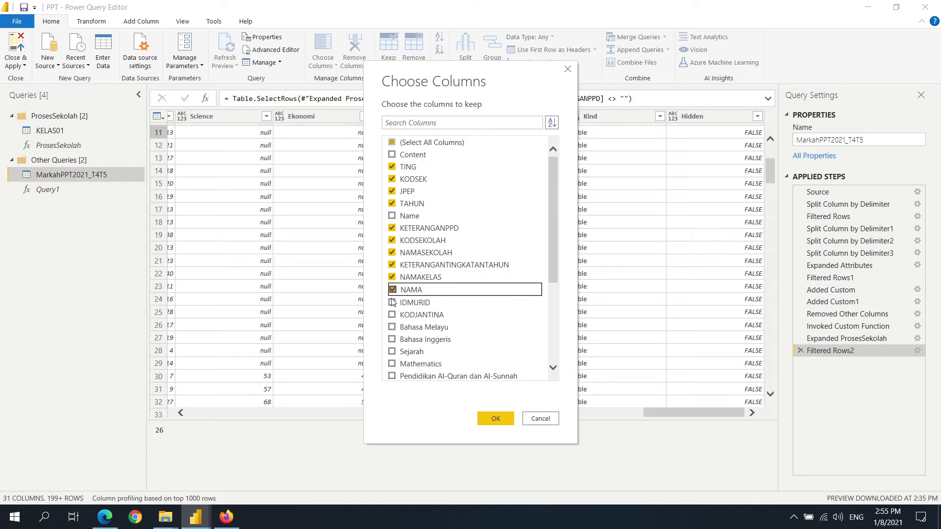
click(392, 302)
click(392, 315)
scroll(490, 276, down, 3)
click(392, 216)
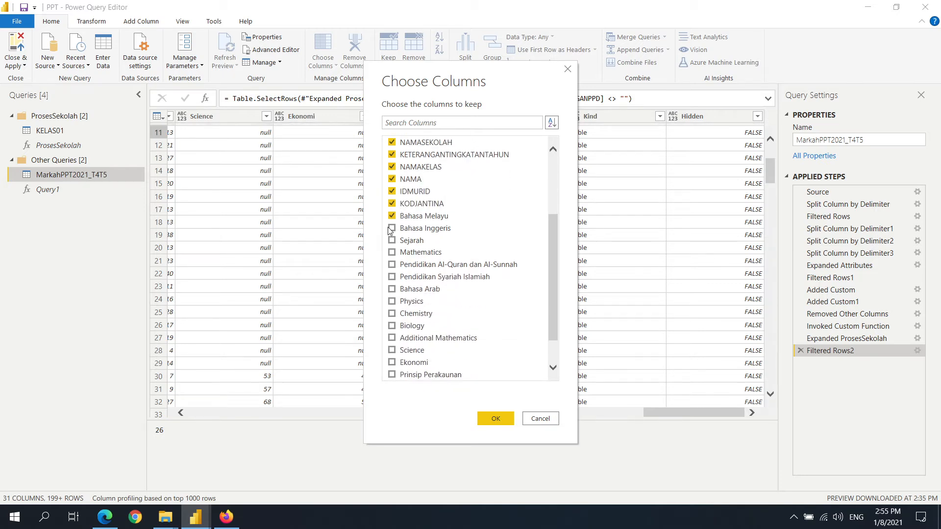
click(392, 228)
click(392, 240)
scroll(403, 268, down, 1)
scroll(398, 162, up, 4)
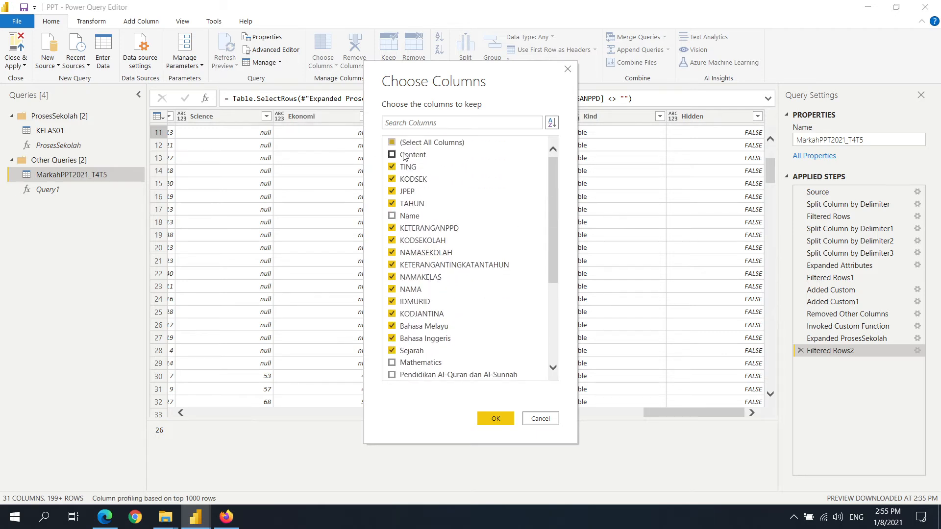
- Keep all columns of the query except Content, Item, Kind and Hidden
click(392, 142)
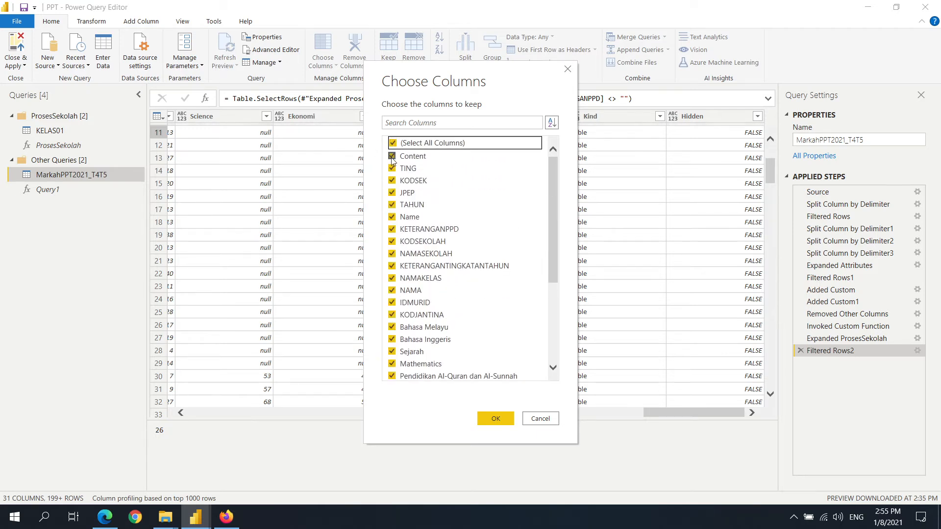
click(392, 155)
scroll(441, 312, down, 4)
click(392, 375)
click(392, 363)
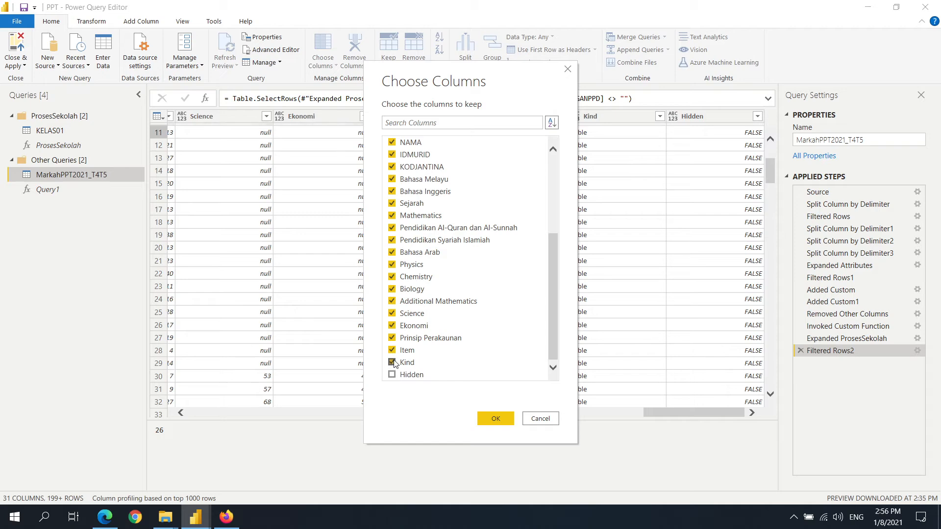
click(392, 351)
scroll(427, 308, up, 4)
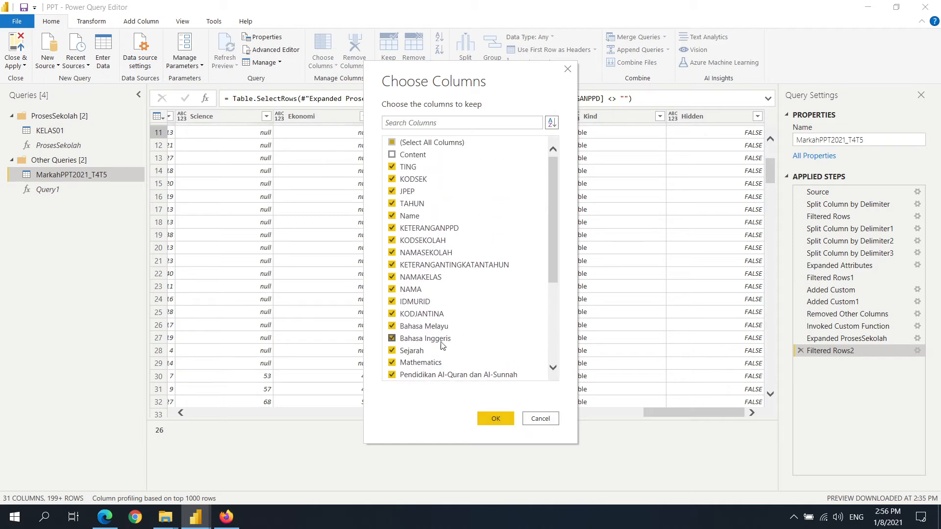
click(499, 424)
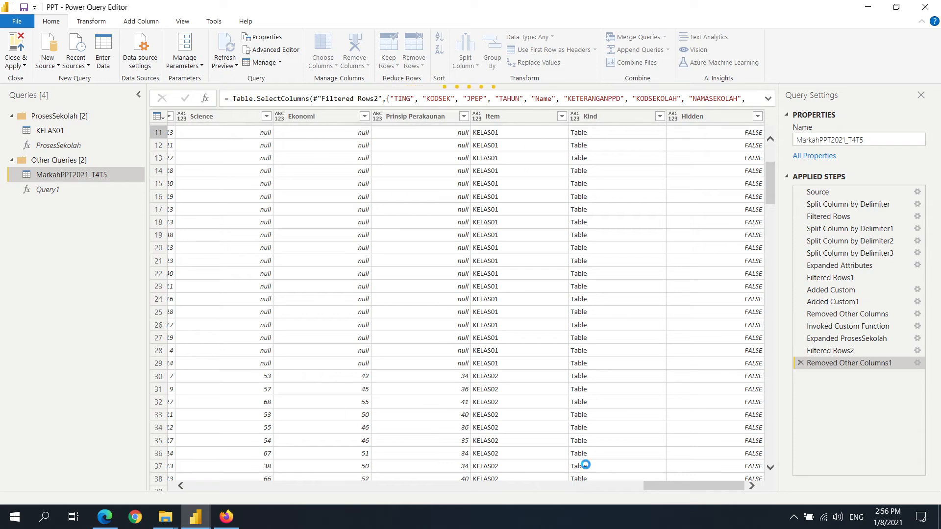
- Unpivot all the subject mark columns from Bahasa Melayu through Prinsip Perakaunan
drag(677, 490, 238, 492)
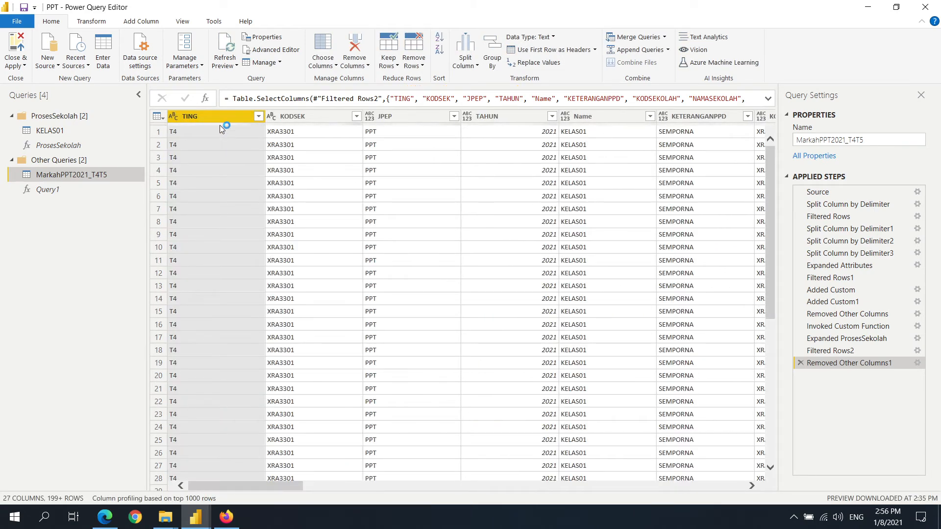
drag(274, 490, 515, 490)
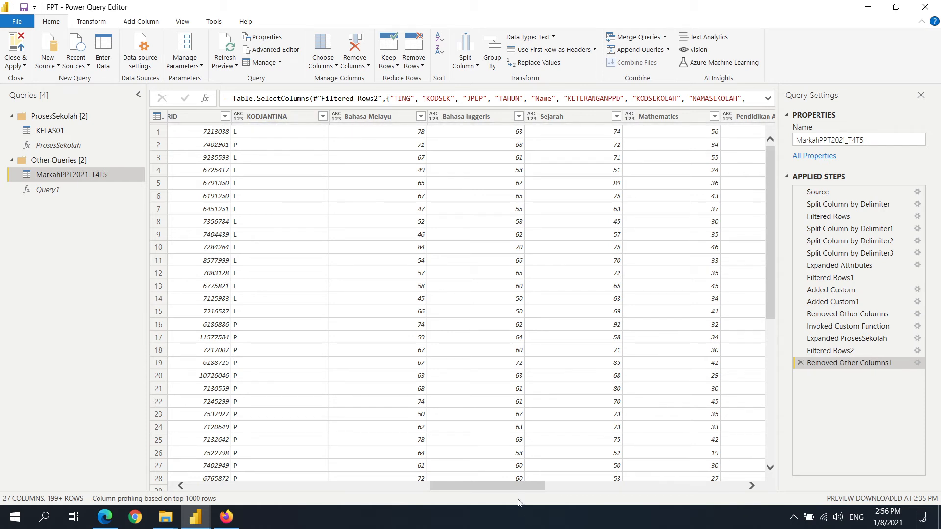
click(136, 22)
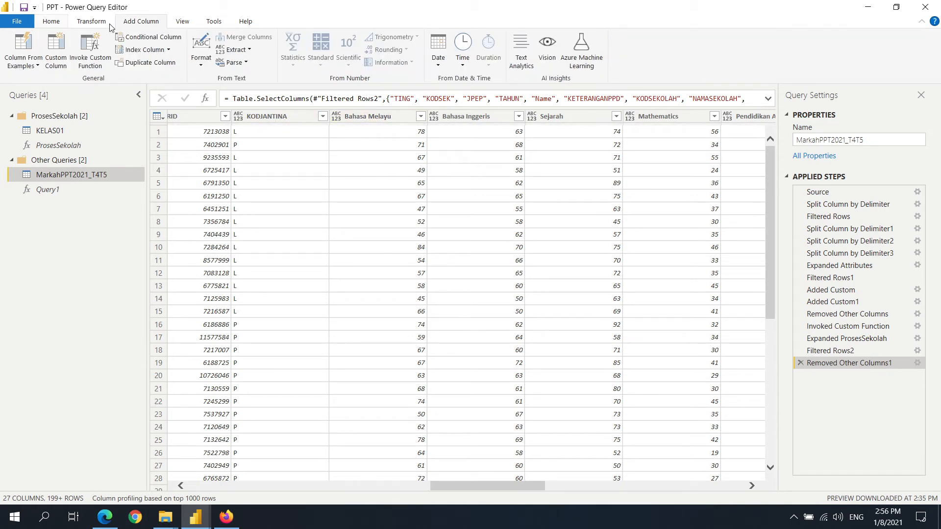
click(91, 22)
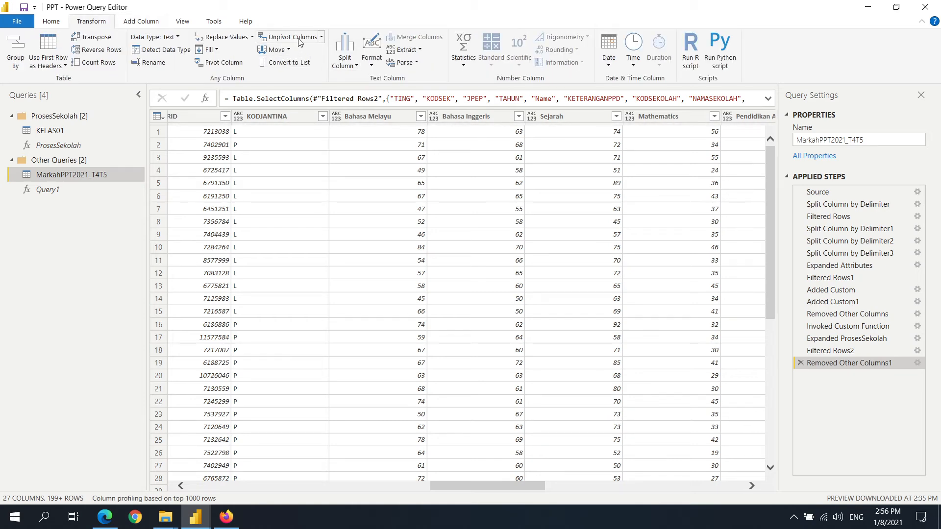
click(407, 116)
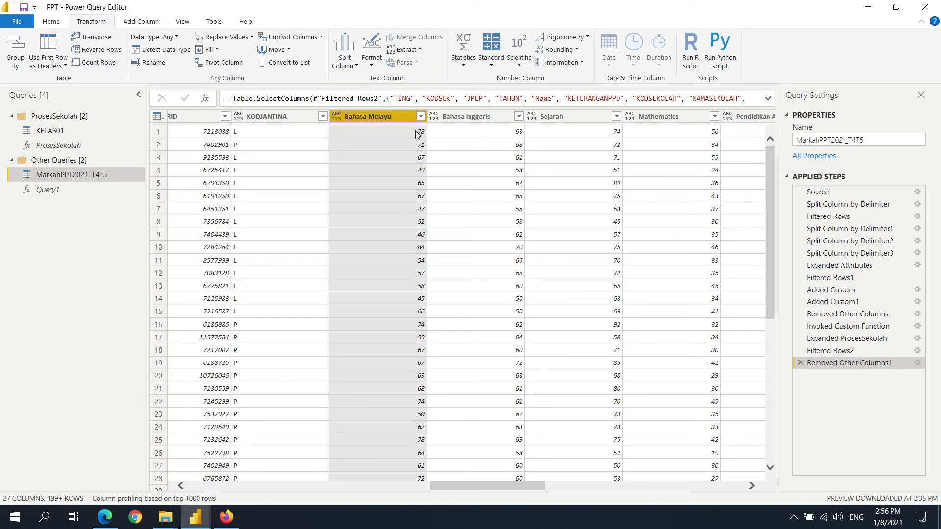
key(shift+Right)
key(shift+Right)
key(shift+Right)
key(shift+Right)
key(shift+Right)
key(shift+Right)
key(shift+Right)
key(shift+Right)
key(shift+Right)
key(shift+Right)
key(shift+Right)
key(shift+Right)
key(shift+Right)
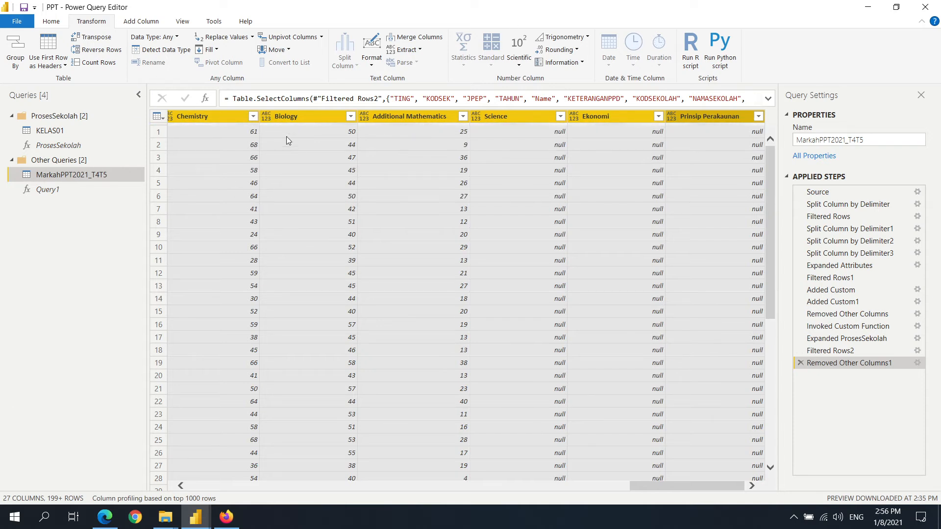
click(320, 37)
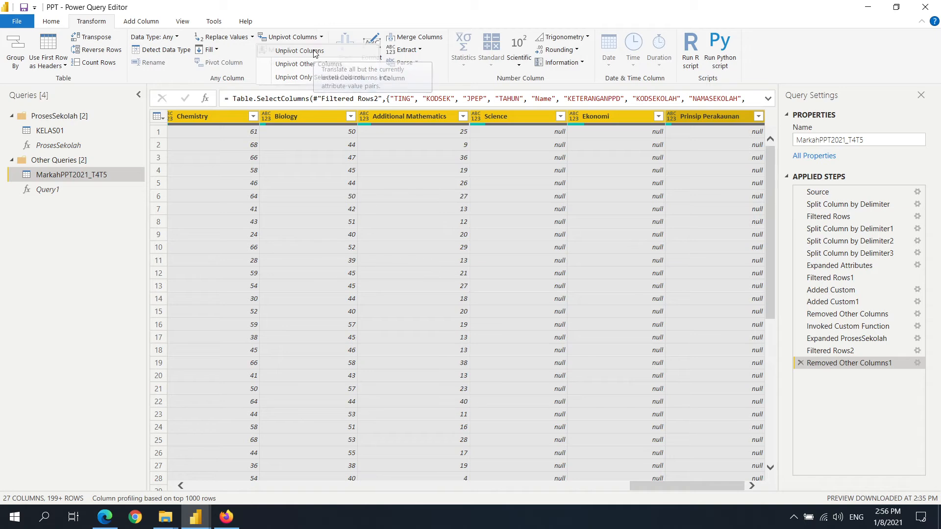
click(314, 51)
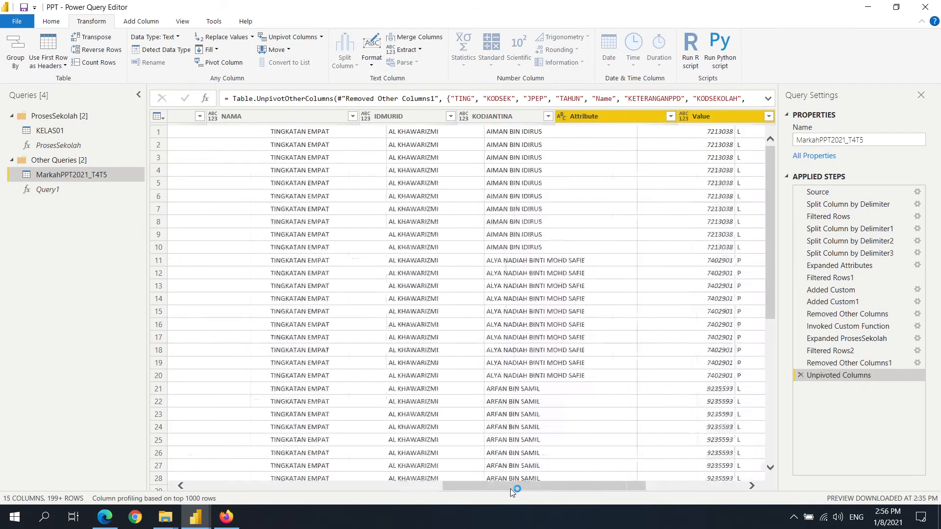
- Examine the unpivoted Attribute and Value rows and the values offered in the Value column's filter
drag(521, 485, 666, 505)
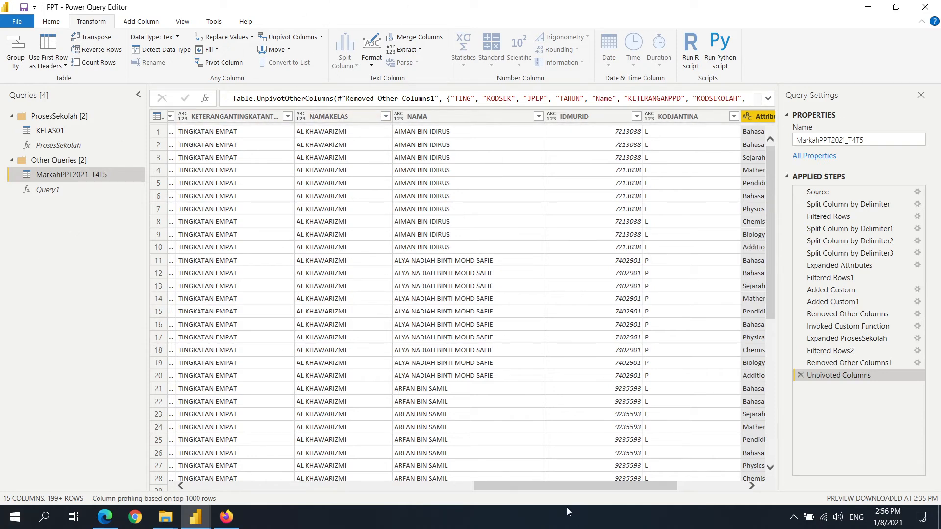
drag(551, 484, 647, 492)
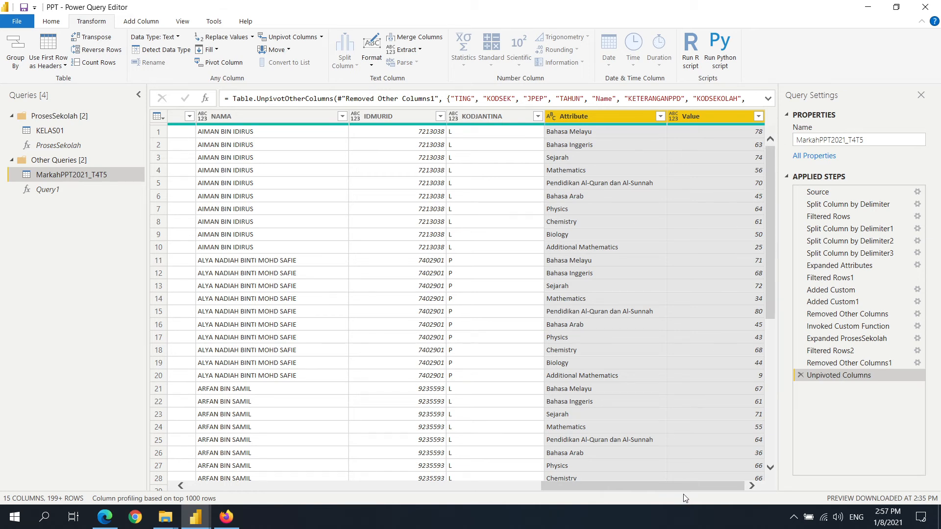
scroll(696, 322, down, 20)
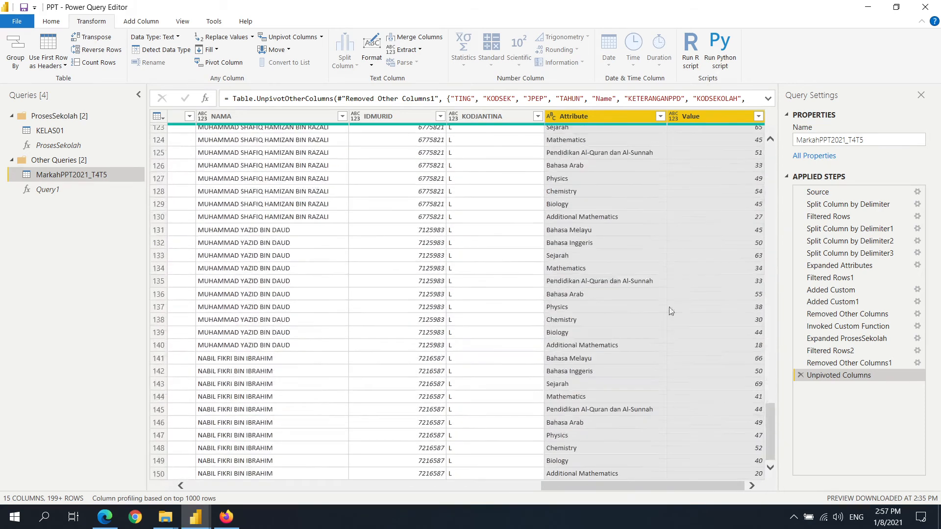
scroll(650, 248, down, 13)
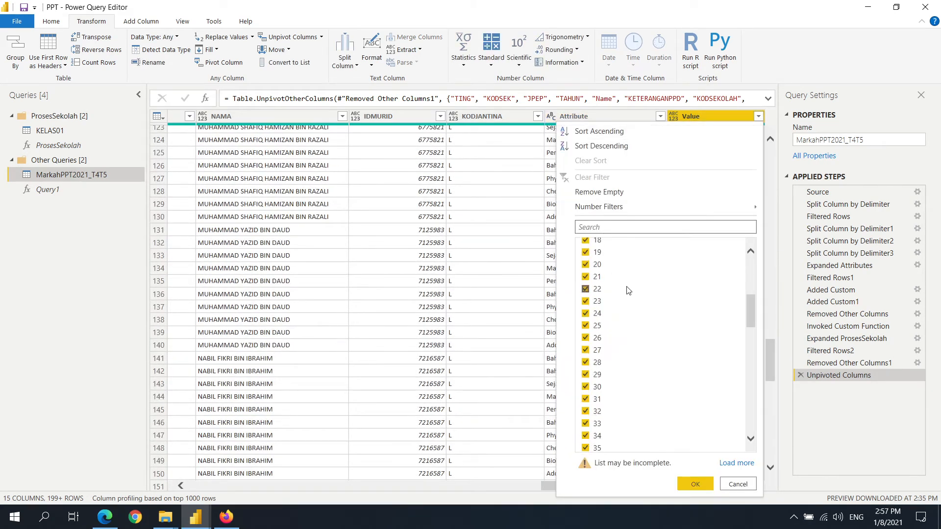
scroll(632, 323, up, 14)
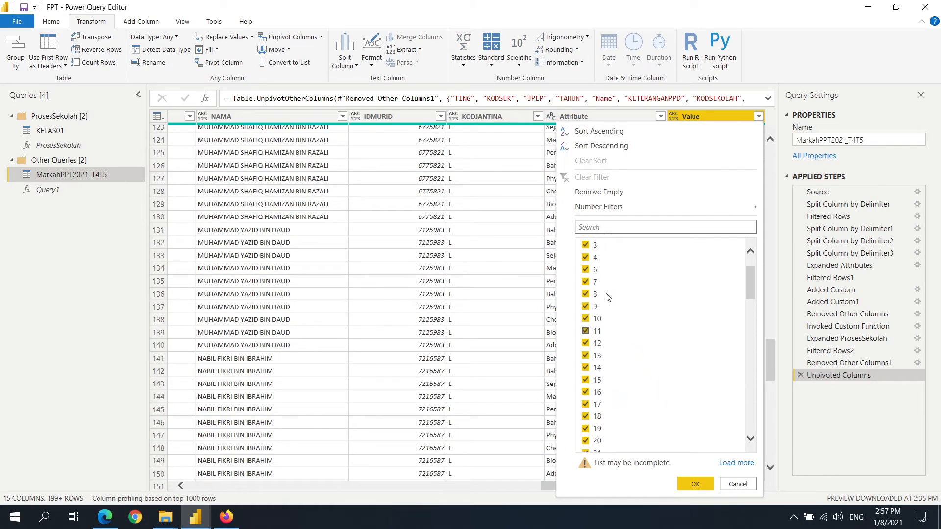
click(737, 484)
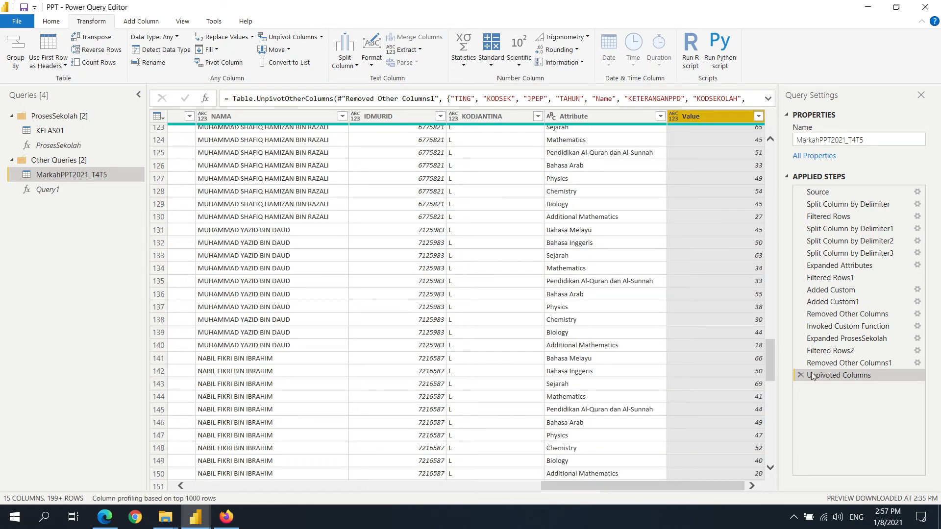
- Compare the null subject marks at the Removed Other Columns1 step with the rows at the Unpivoted Columns step
click(846, 363)
scroll(566, 240, right, 10)
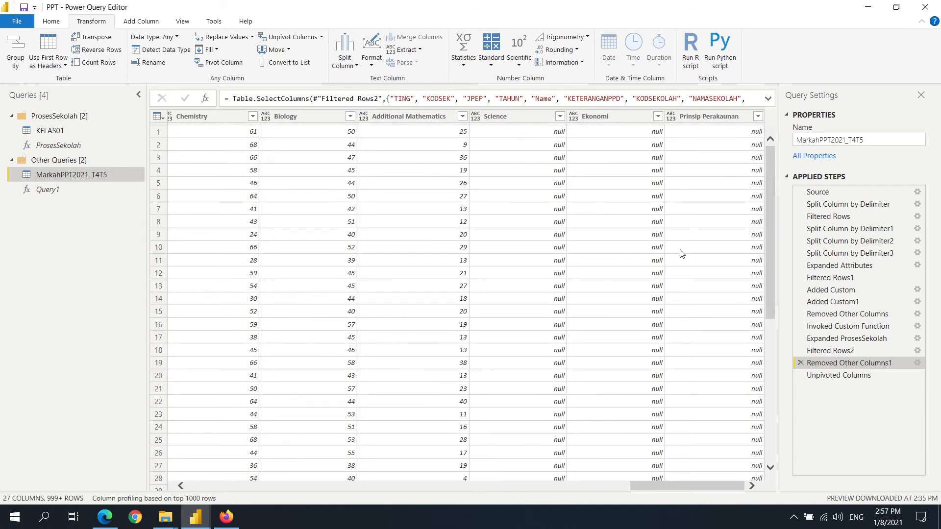
click(842, 376)
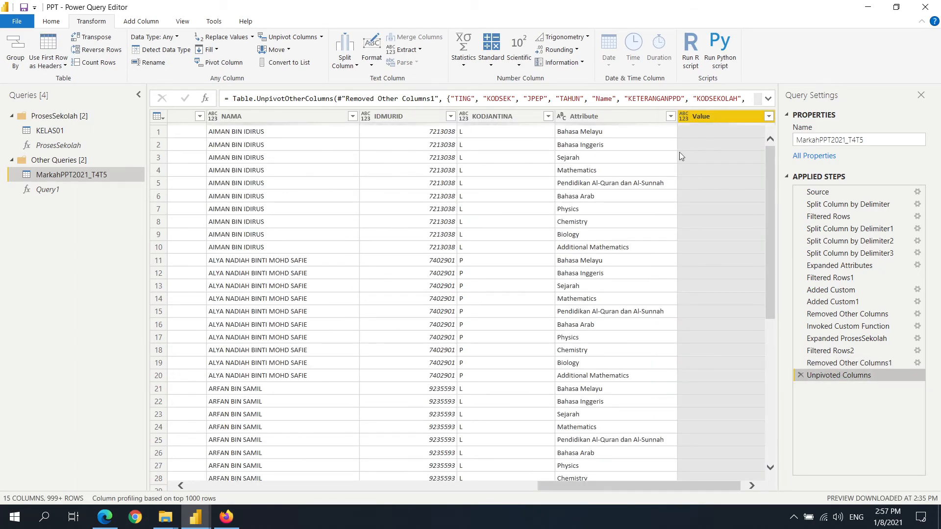
scroll(679, 152, down, 7)
scroll(636, 488, right, 1)
scroll(635, 252, down, 20)
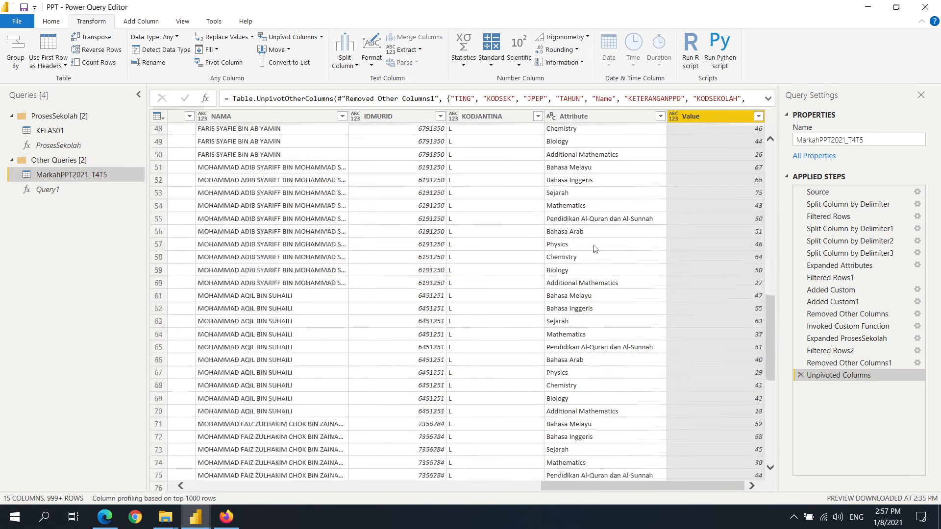
scroll(422, 353, down, 10)
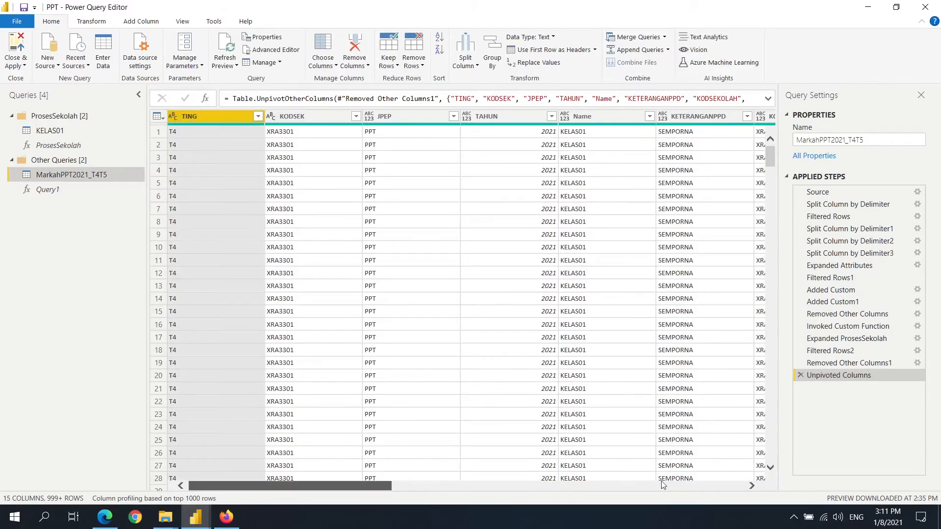
- Rename the Attribute column as MP
drag(368, 485, 720, 486)
click(608, 116)
double_click(607, 116)
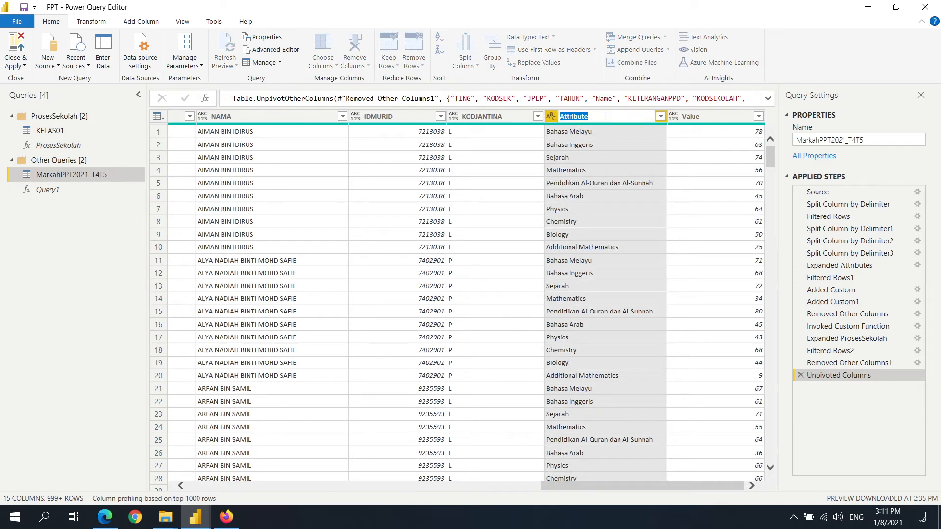
text(MP)
key(Return)
- Rename the Value column as MARKAH
double_click(689, 116)
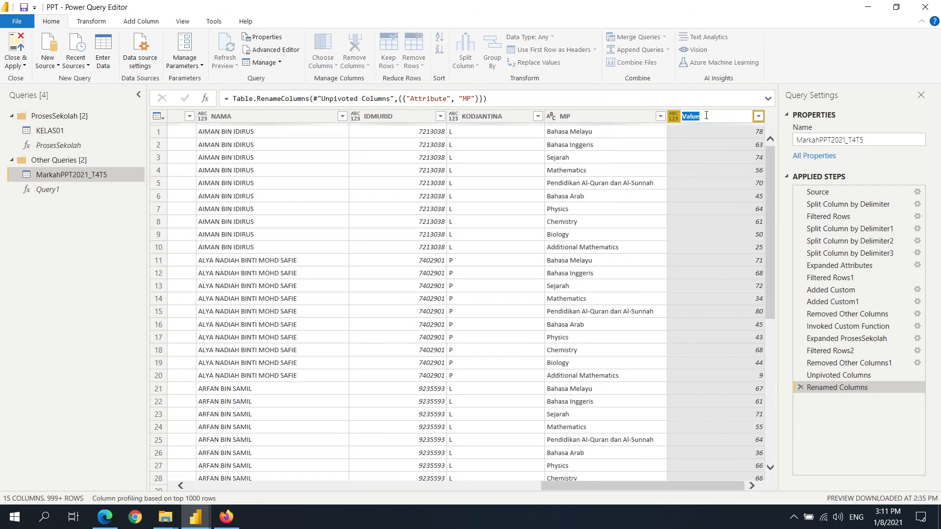
text(MARJ)
key(BackSpace)
text(KAH)
key(Return)
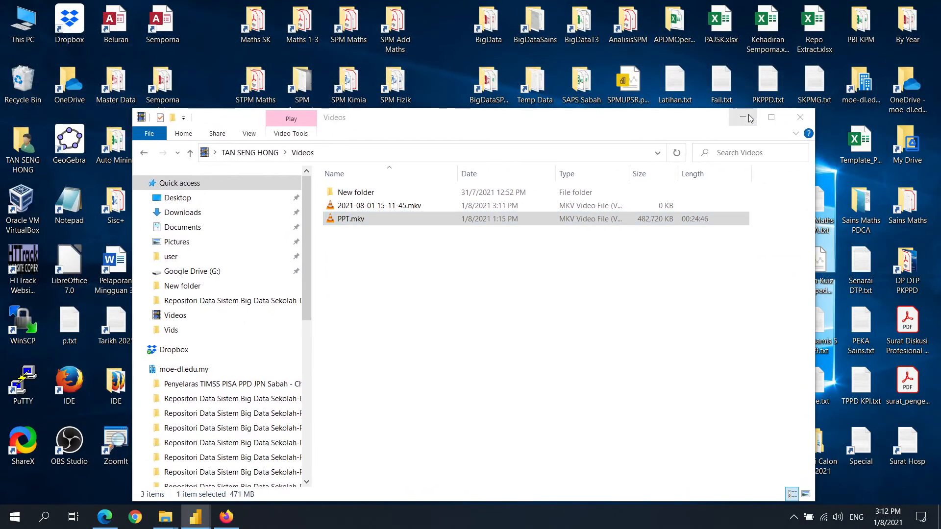
- Switch to the PPT report window in Power BI Desktop and check the loading progress of its queries
click(206, 520)
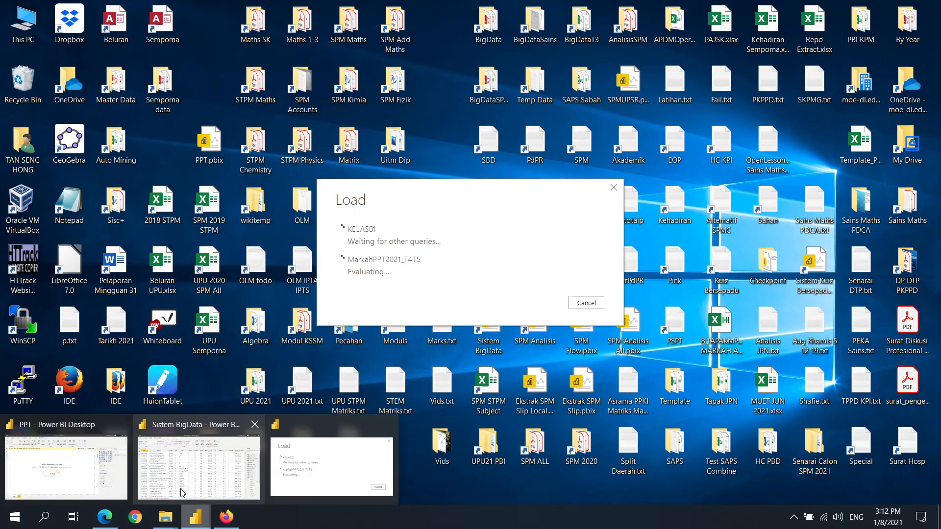
click(113, 483)
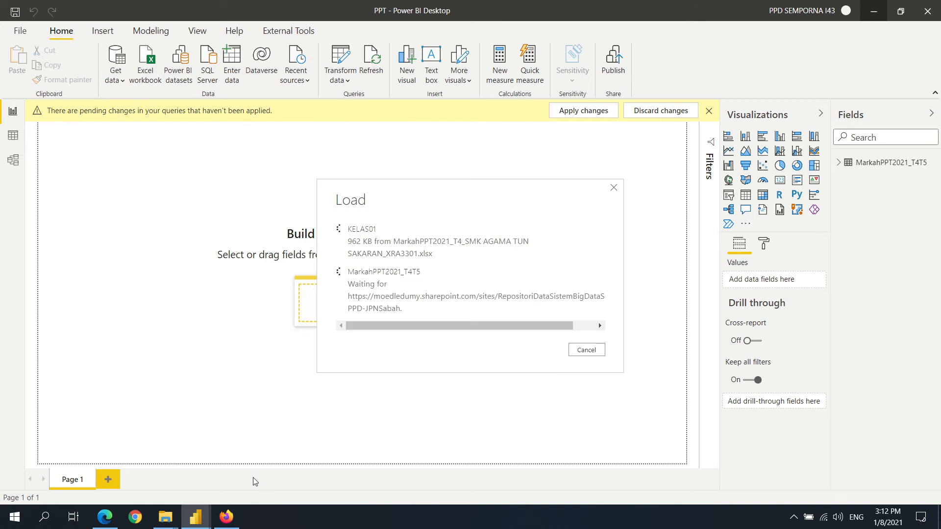
drag(451, 326, 286, 327)
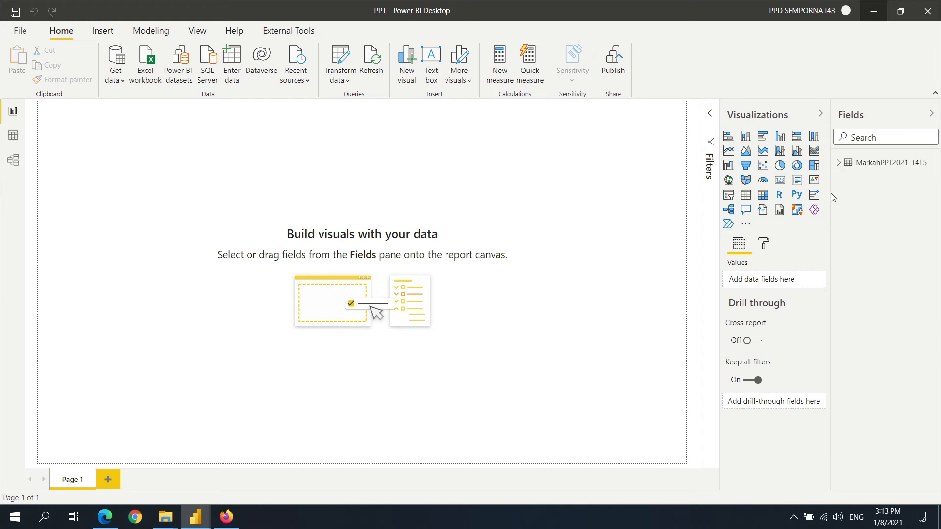
- Examine the loaded MarkahPPT2021_T4T5 table, including its field list, its rows and the MP and MARKAH columns
click(13, 136)
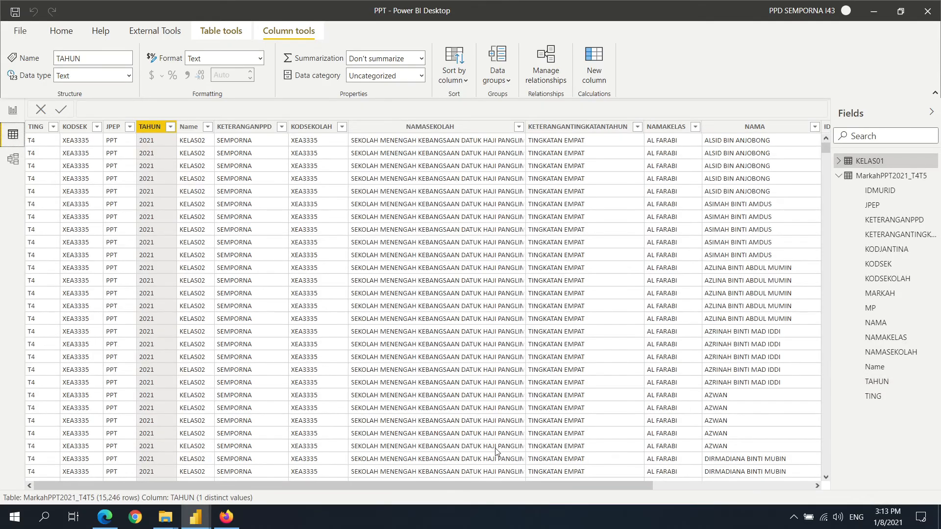
drag(490, 487, 117, 493)
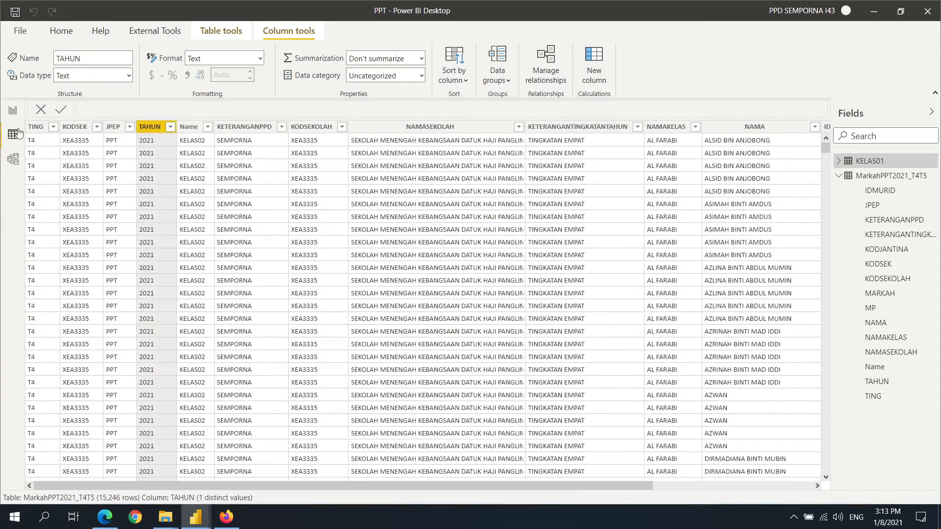
click(7, 110)
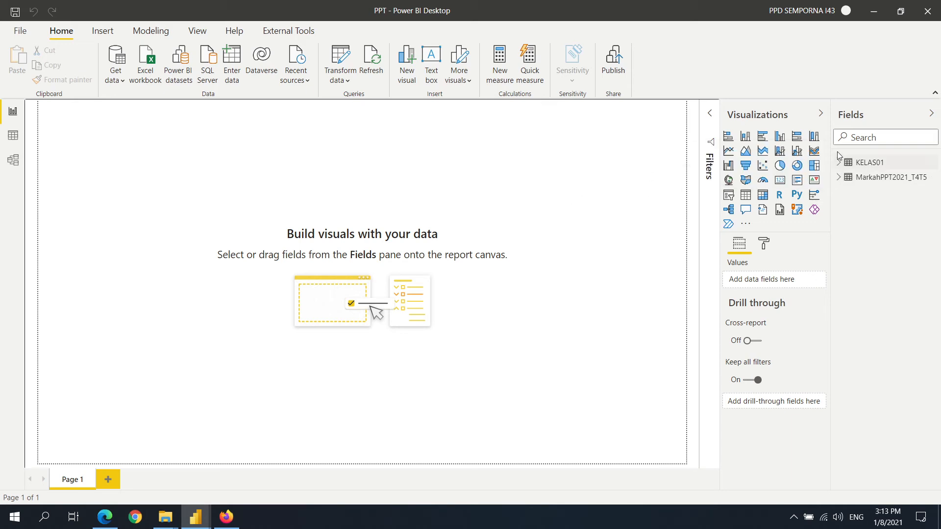
click(871, 180)
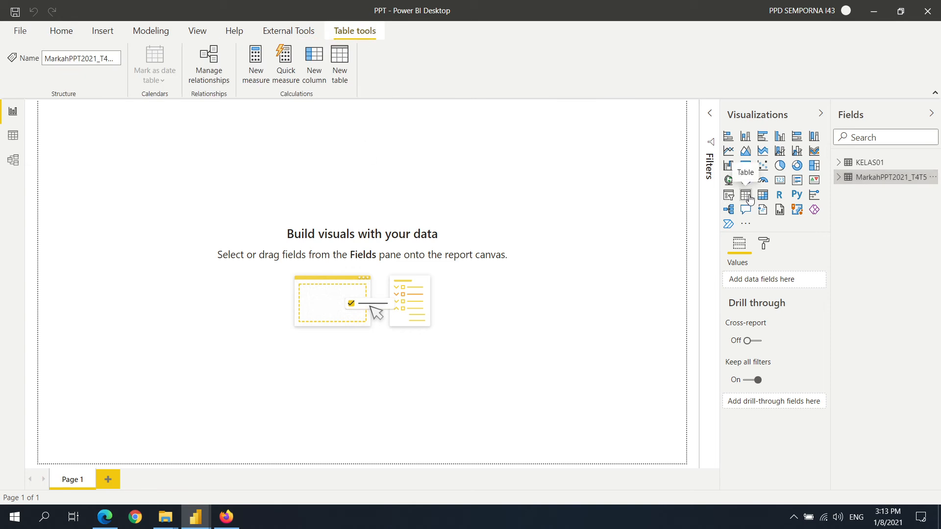
click(839, 178)
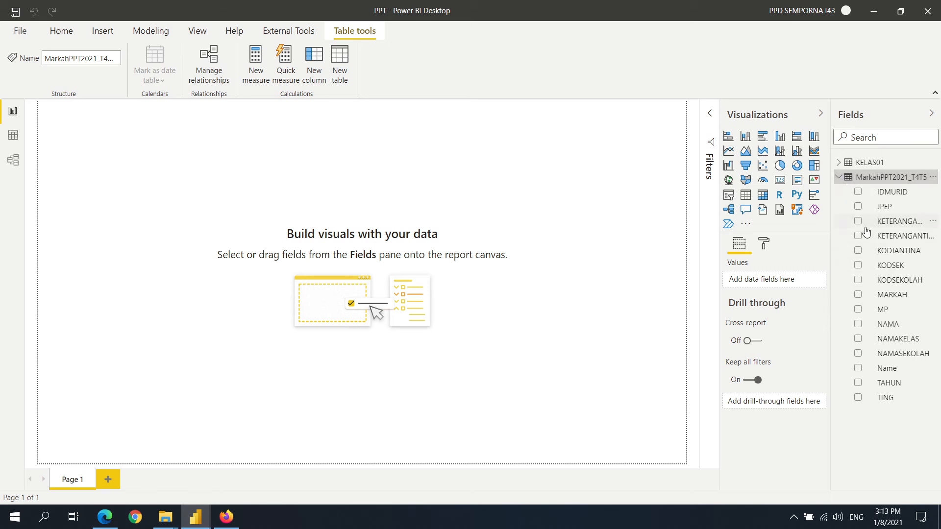
click(858, 170)
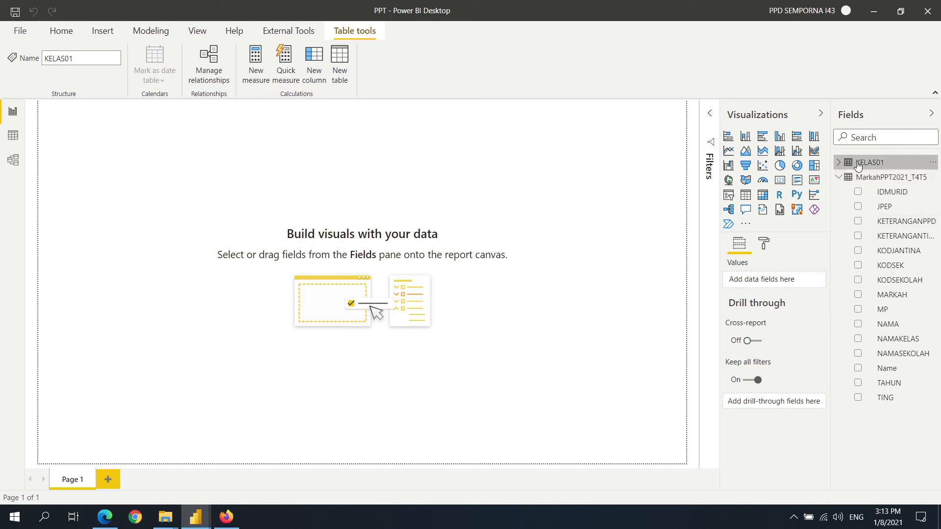
click(13, 135)
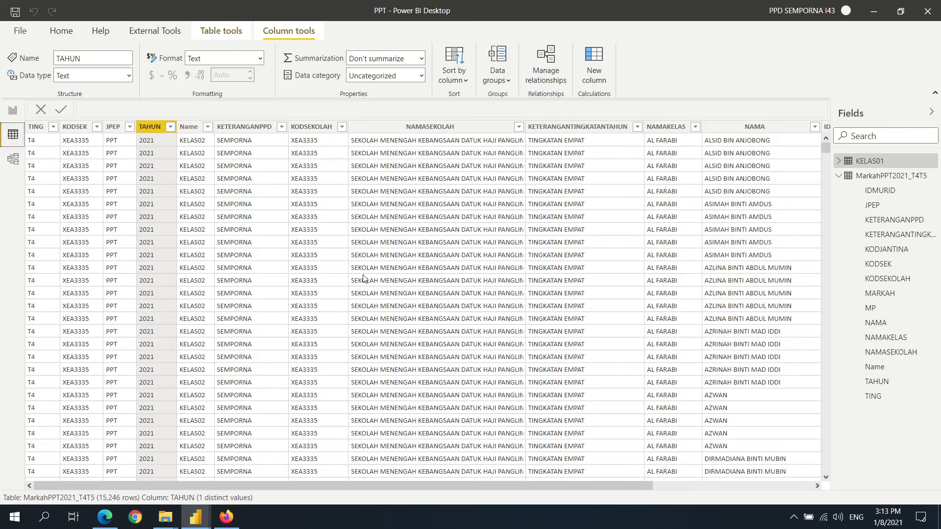
drag(516, 484, 745, 480)
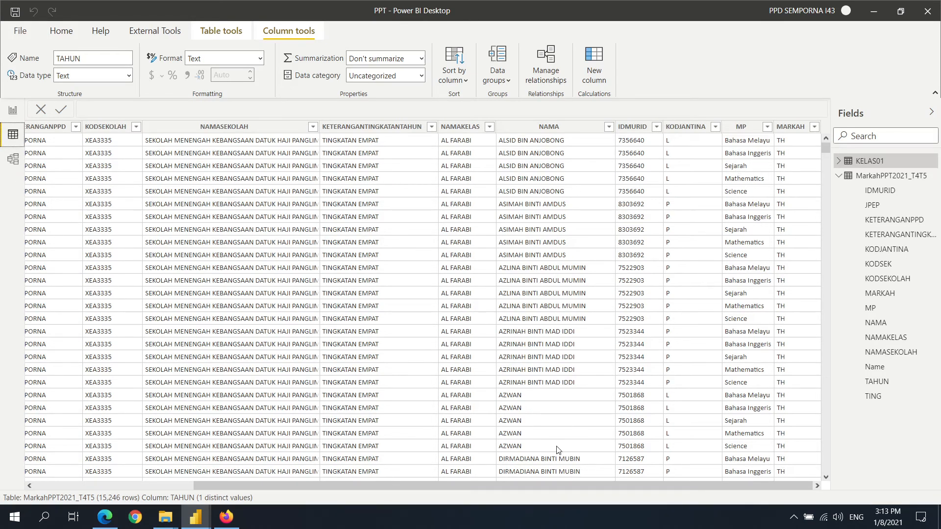
drag(608, 484, 746, 488)
click(12, 160)
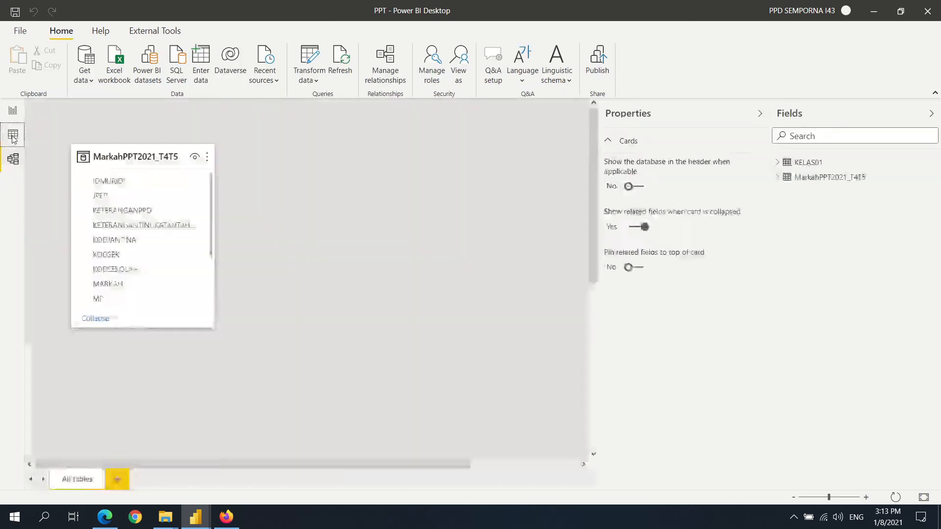
click(13, 134)
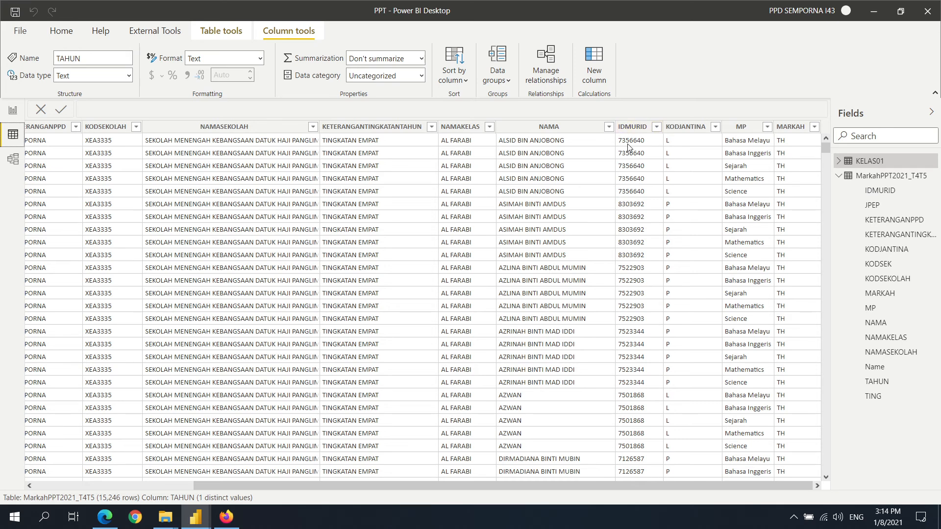
- Add a new measure named BilMurid to the MarkahPPT2021_T4T5 table
click(878, 182)
click(254, 64)
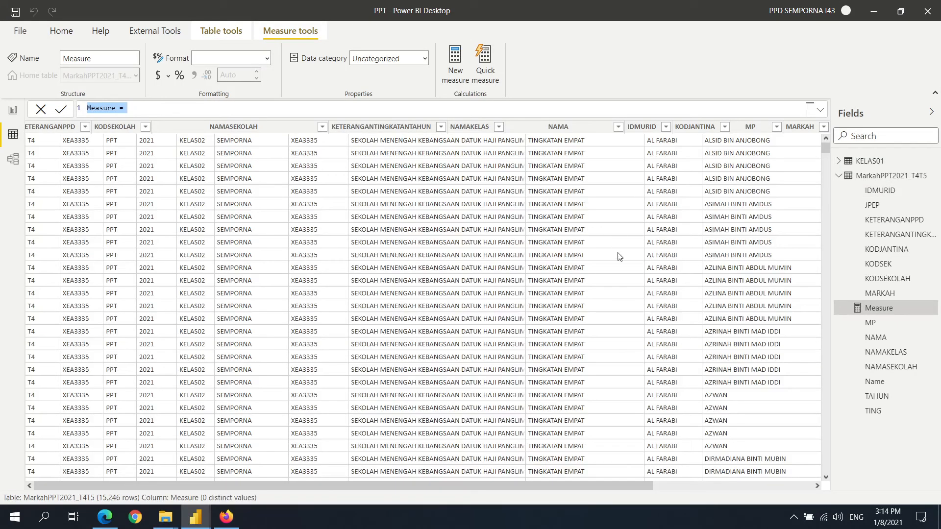
key(Left)
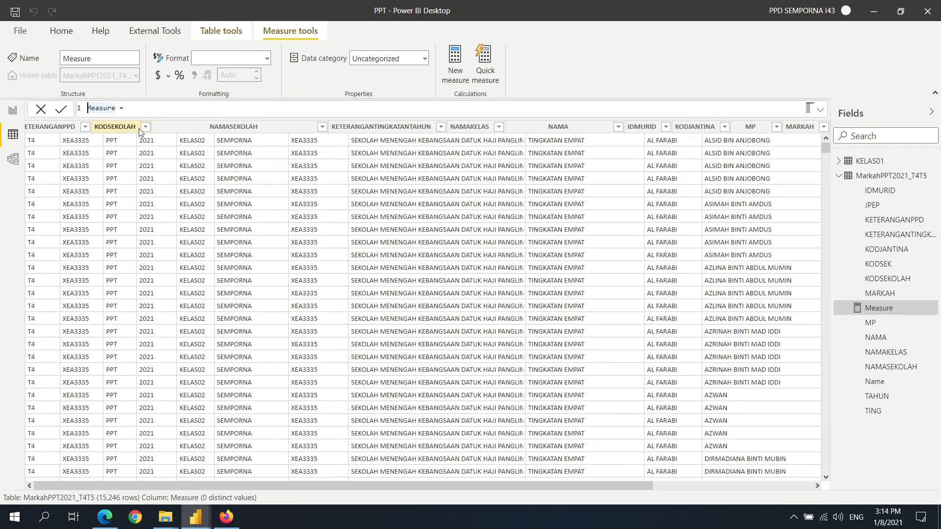
text(BilID)
key(Delete)
key(Delete)
key(Delete)
- Define the BilMurid measure as DISTINCTCOUNT(KELAS01[IDMURID])
text(ISI)
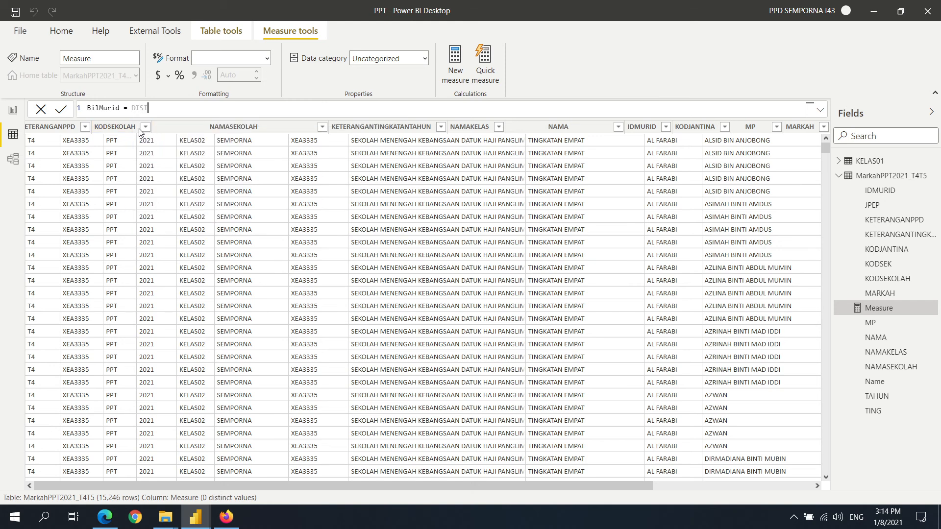
key(BackSpace)
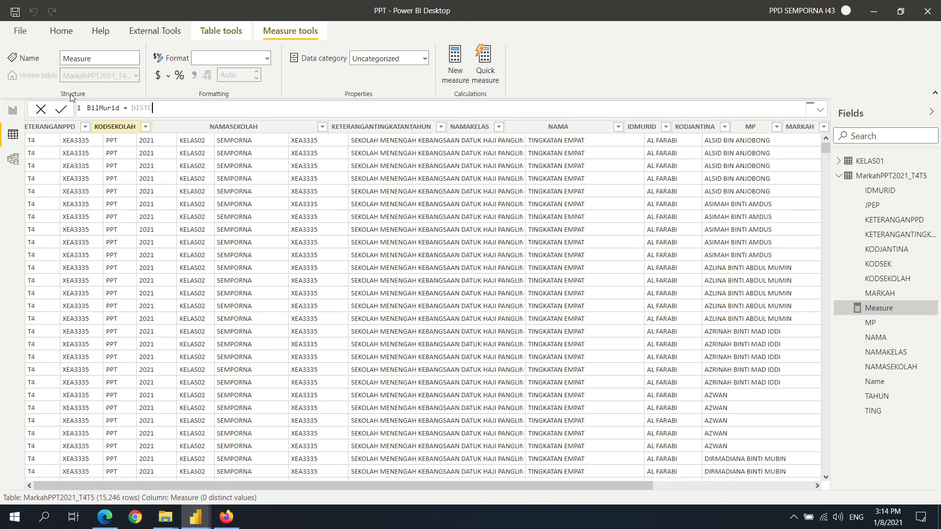
text(TIN)
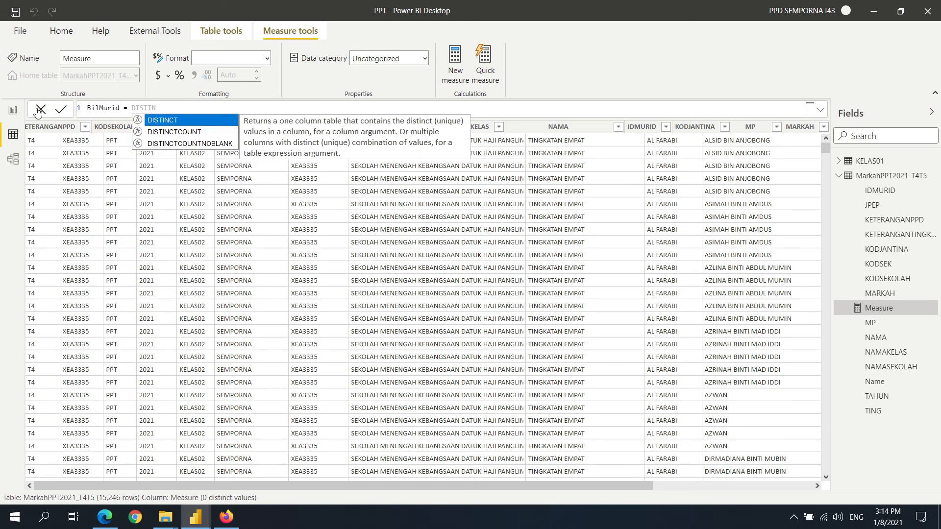
click(186, 133)
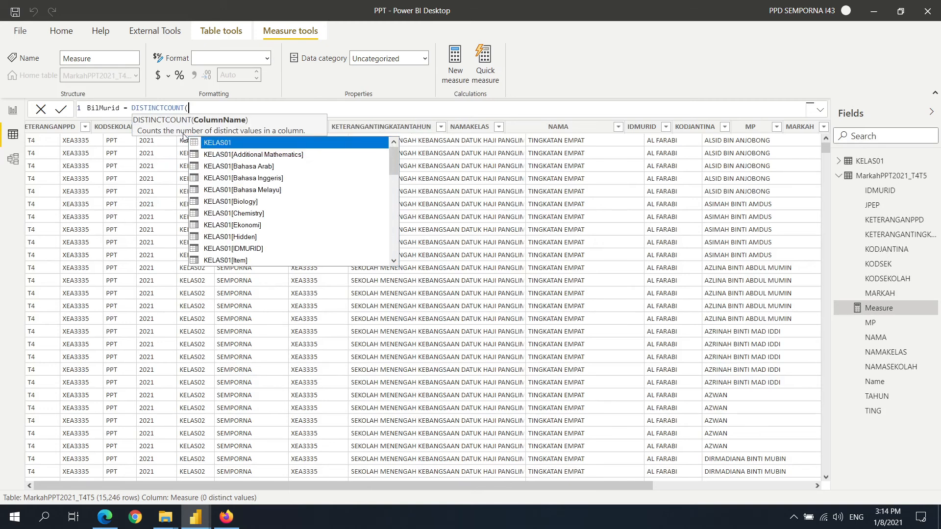
text(ID)
click(268, 154)
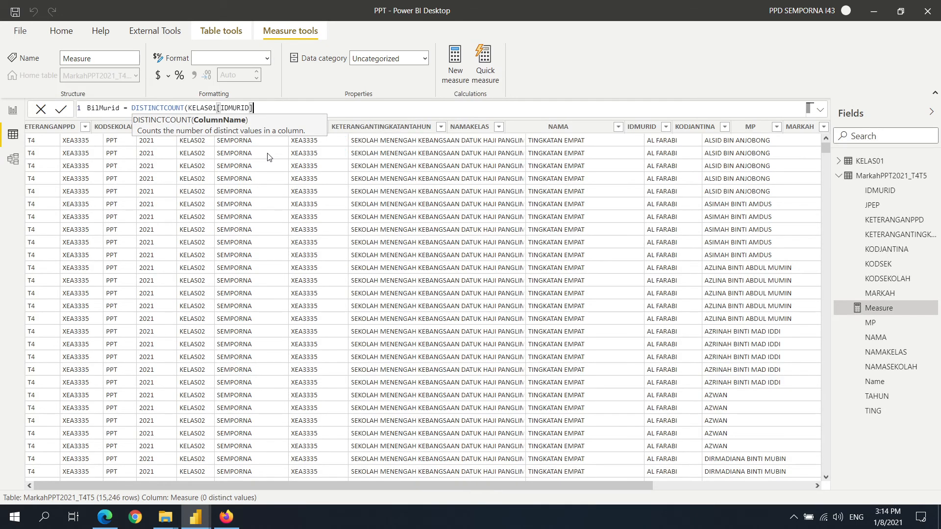
text())
key(shift+Return)
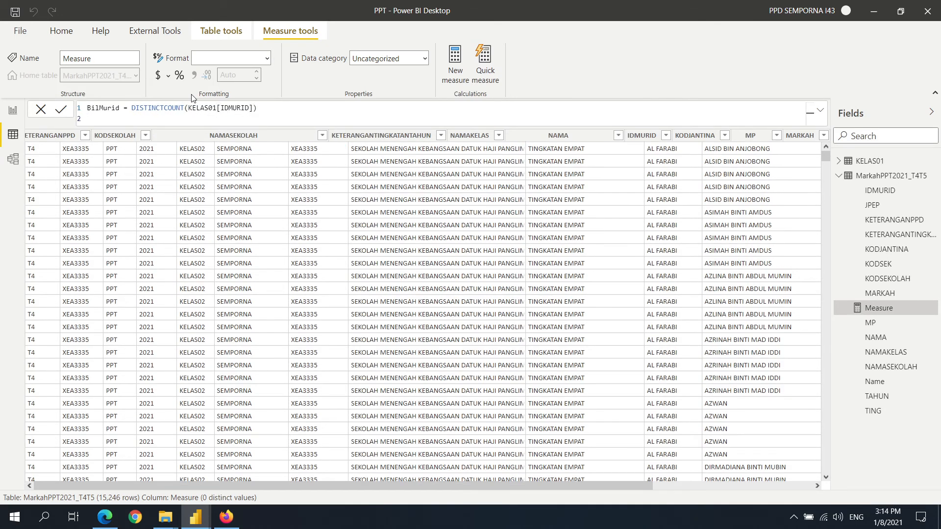
key(Return)
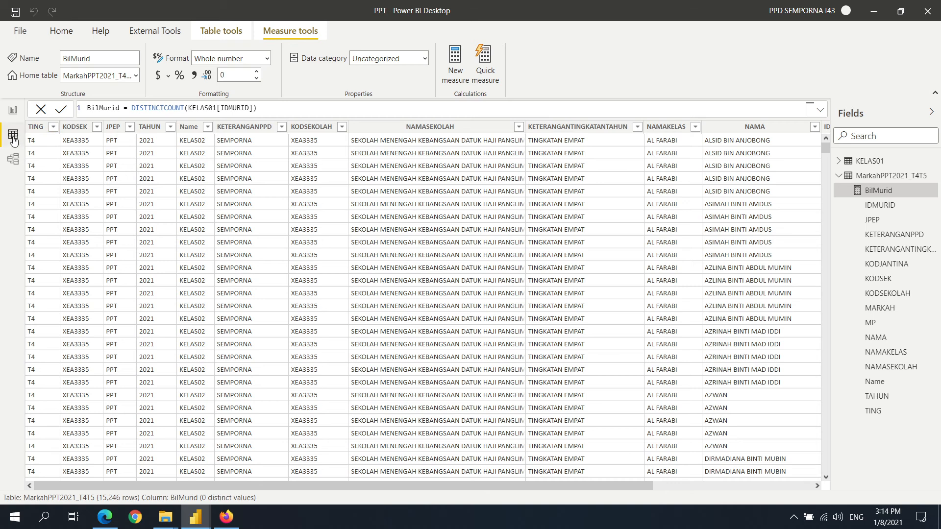
- Add a table visual showing BilMurid to the report page and move it to the middle of the canvas
click(17, 162)
click(13, 135)
click(12, 112)
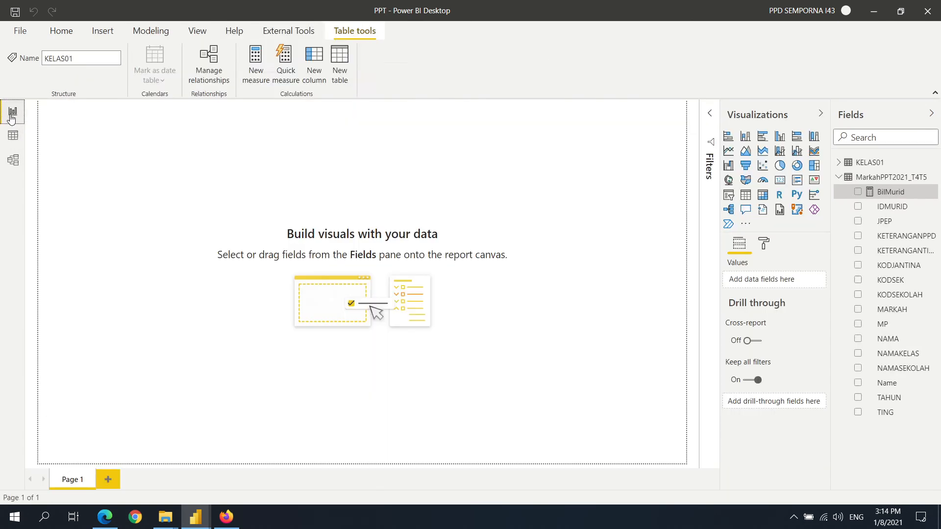
click(745, 195)
drag(890, 191, 103, 130)
drag(122, 177, 338, 281)
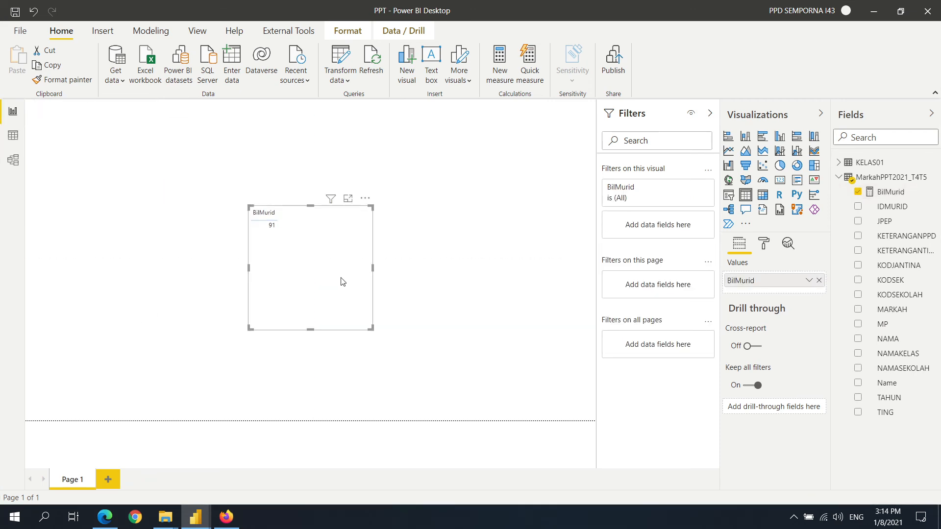
- Check the number of distinct IDMURID values in the data of the MarkahPPT2021_T4T5 table
click(12, 135)
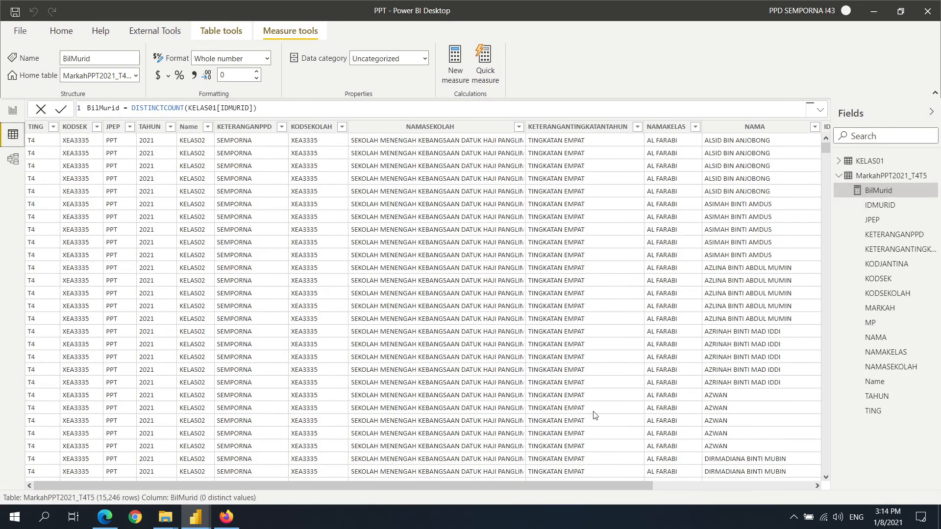
scroll(488, 331, down, 15)
scroll(588, 281, down, 20)
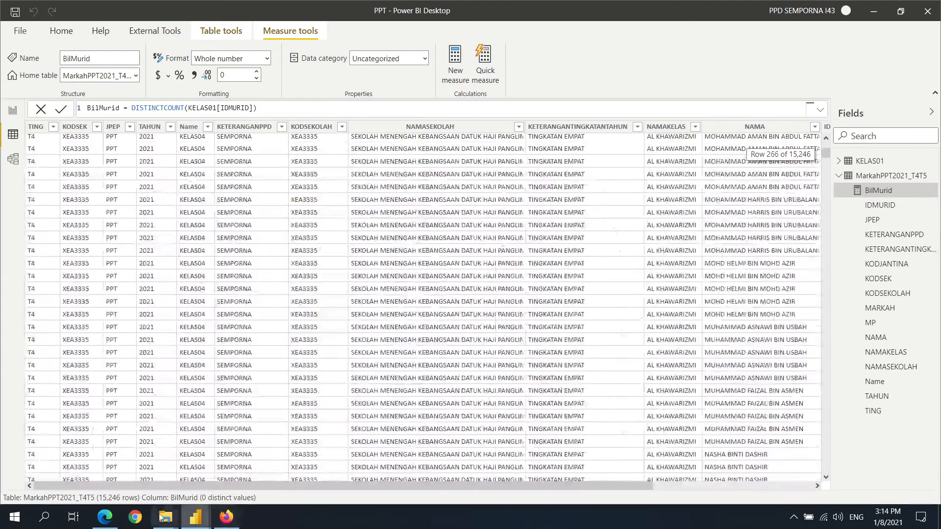
scroll(587, 281, up, 20)
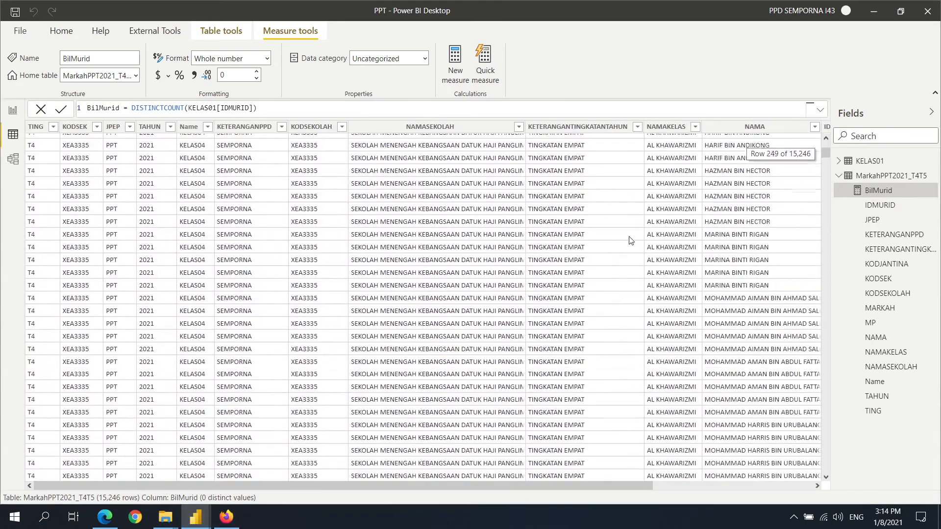
scroll(566, 210, up, 1)
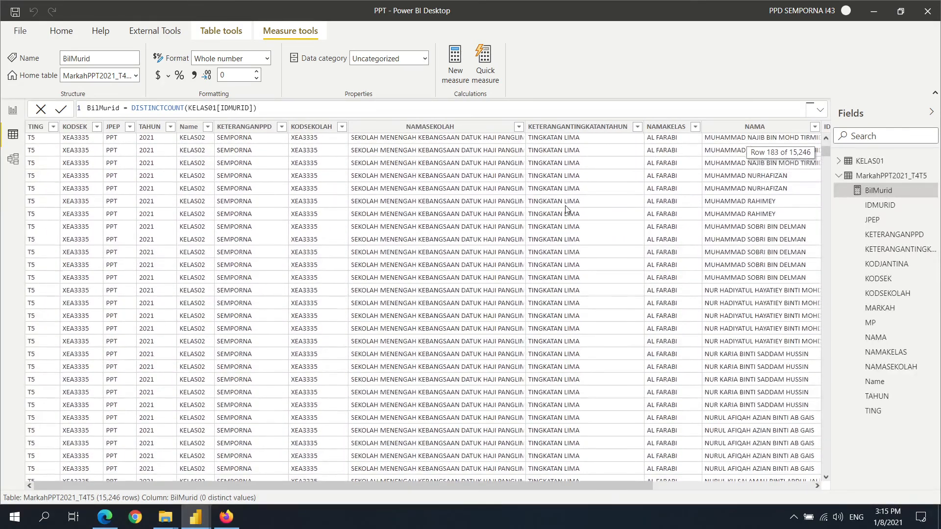
drag(460, 484, 620, 485)
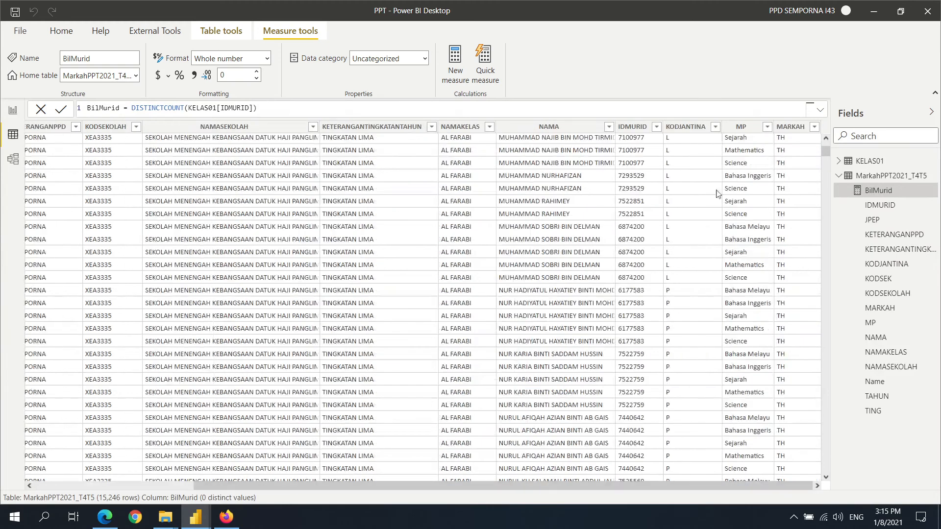
click(657, 127)
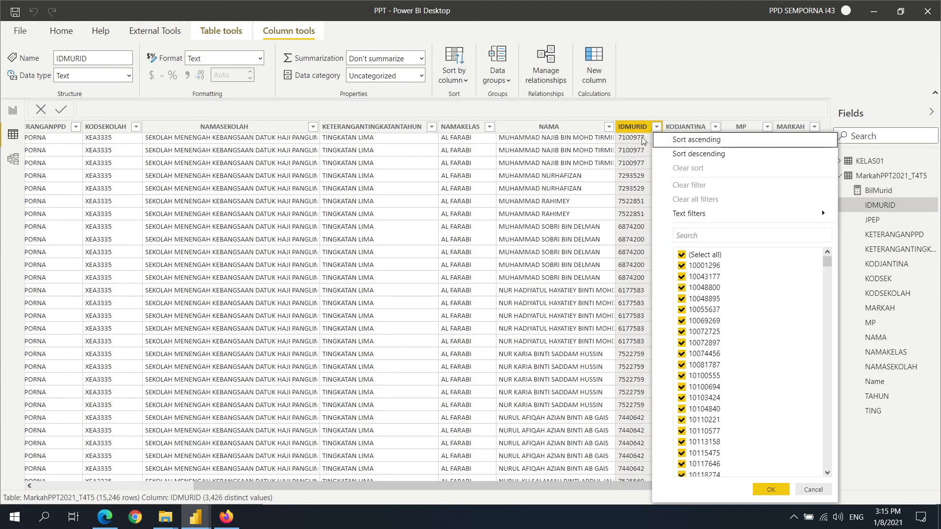
click(639, 131)
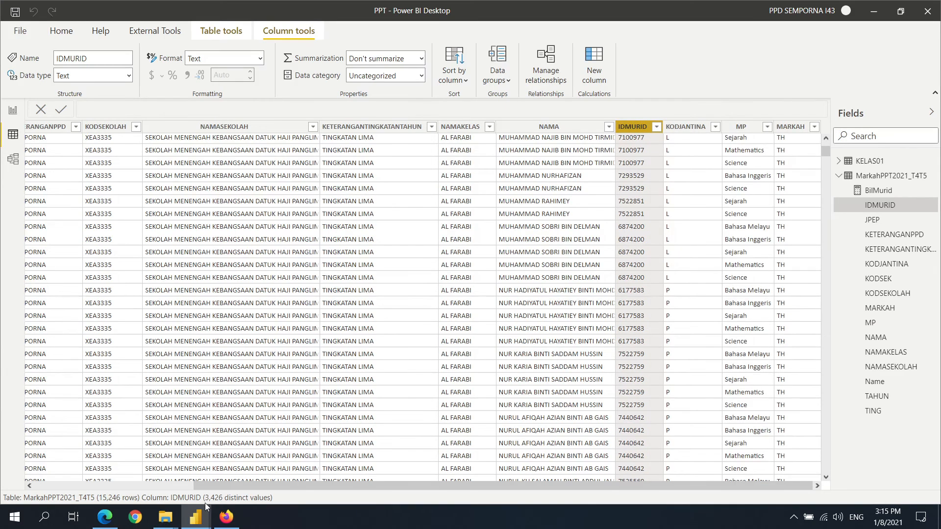
- Remove the KELAS01 table reference from the BilMurid formula so it reads DISTINCTCOUNT([IDMURID])
click(13, 112)
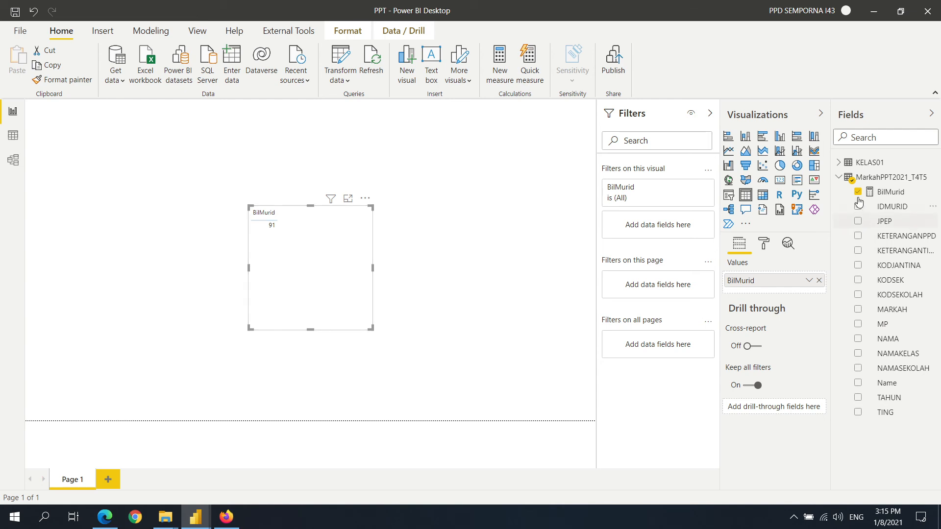
click(888, 193)
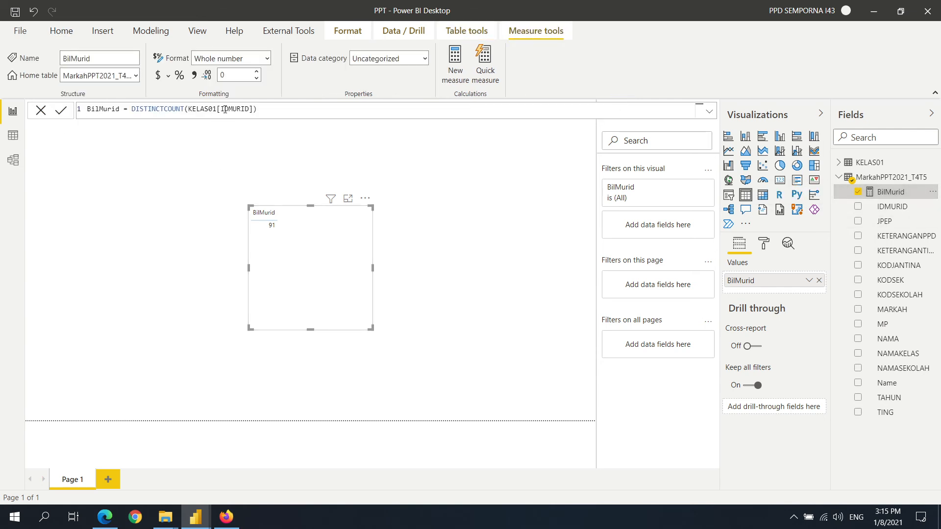
key(BackSpace)
key(BackSpace)
key(BackSpace)
key(BackSpace)
key(BackSpace)
key(BackSpace)
key(BackSpace)
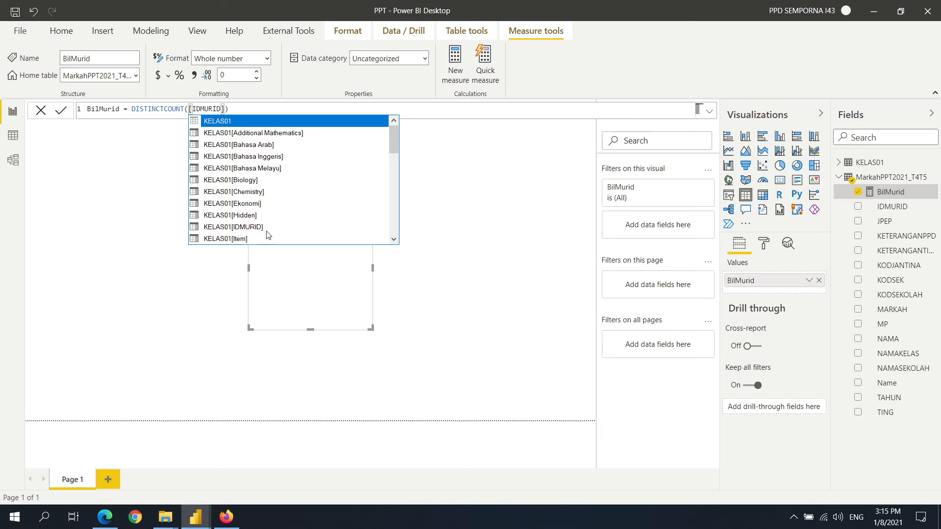
scroll(268, 235, down, 5)
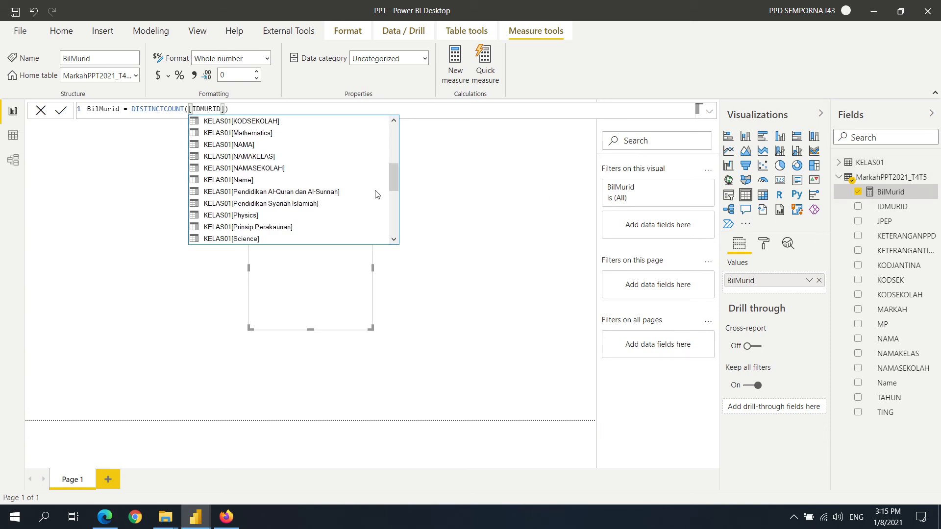
key(Return)
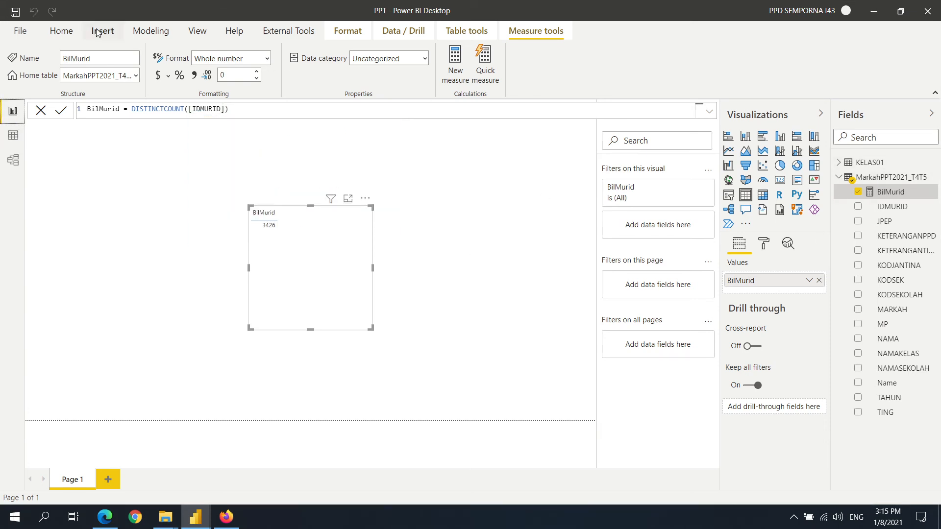
- Disable loading of the KELAS01 query into the report in Power Query and apply the change
click(62, 31)
click(348, 65)
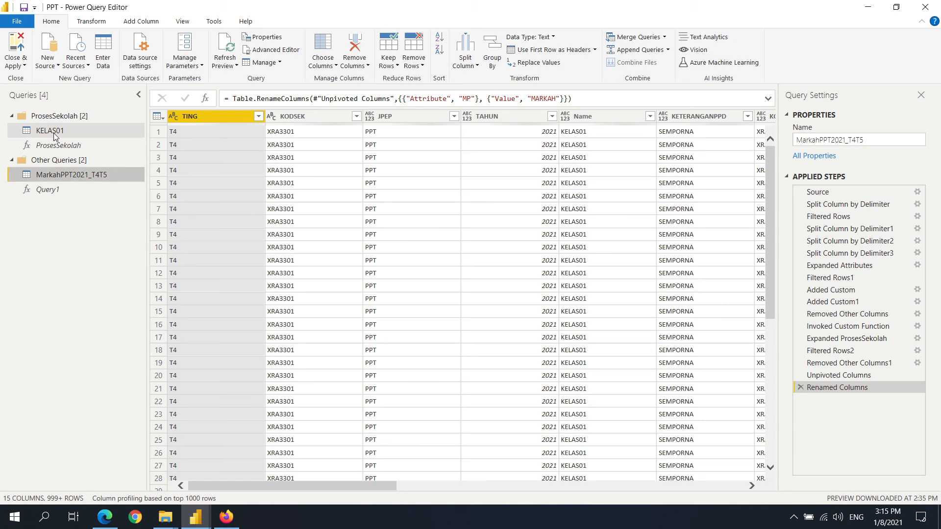
click(55, 133)
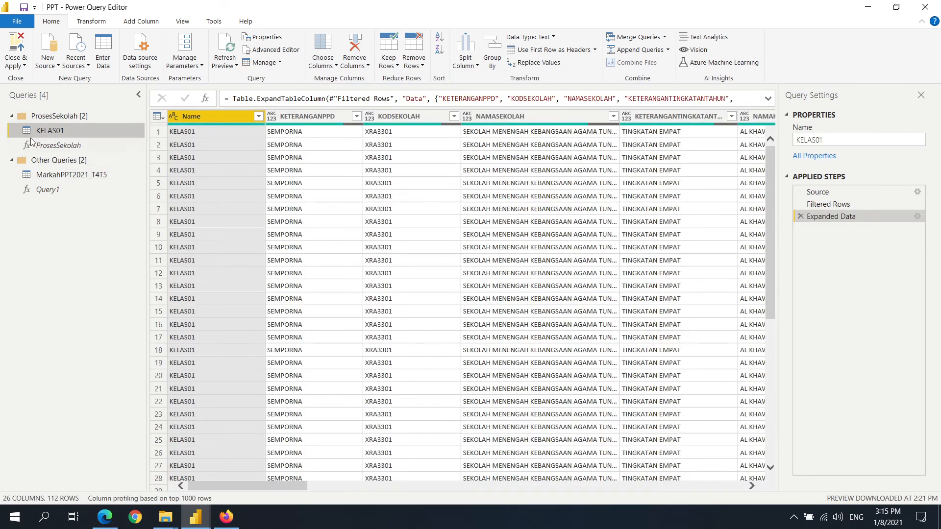
click(59, 143)
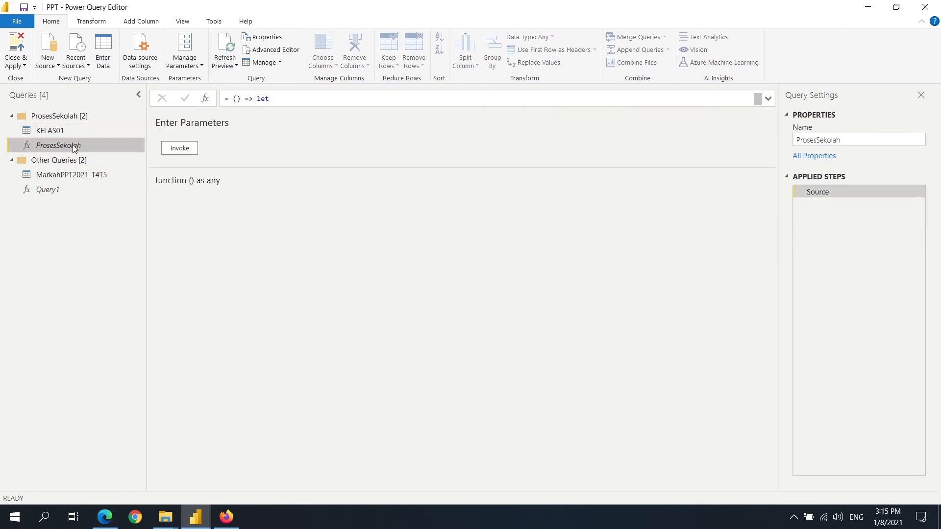
click(58, 131)
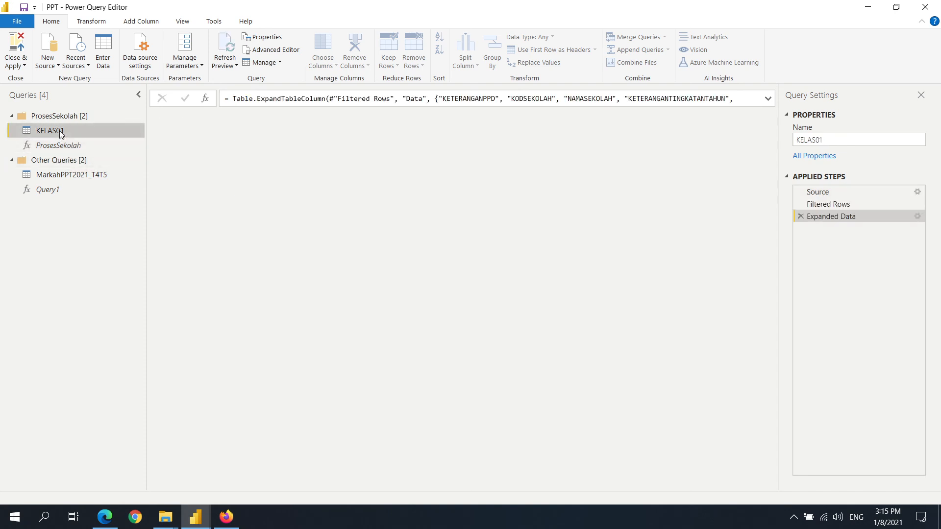
right_click(71, 129)
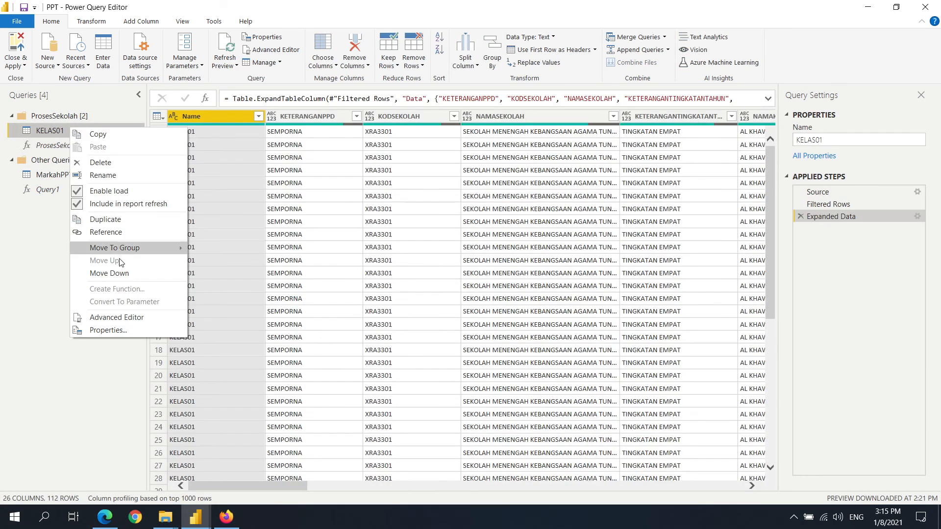
click(107, 191)
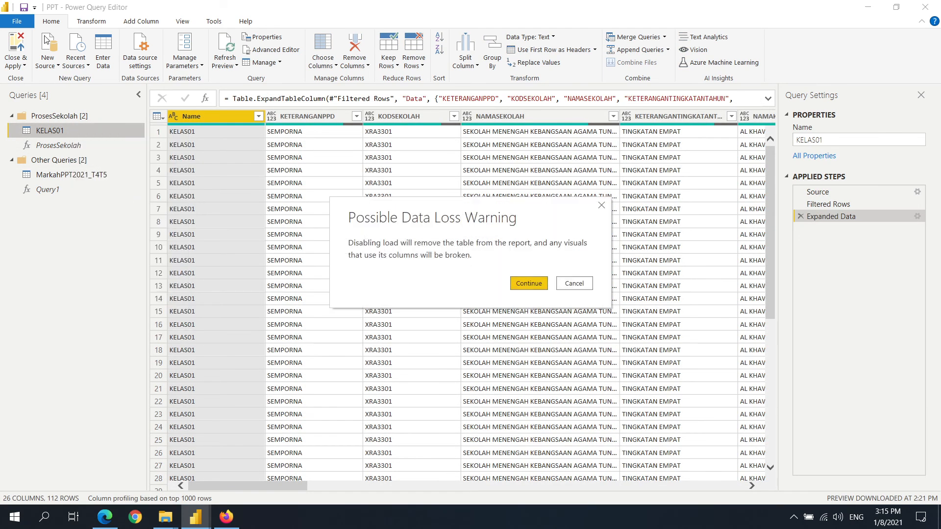
click(529, 283)
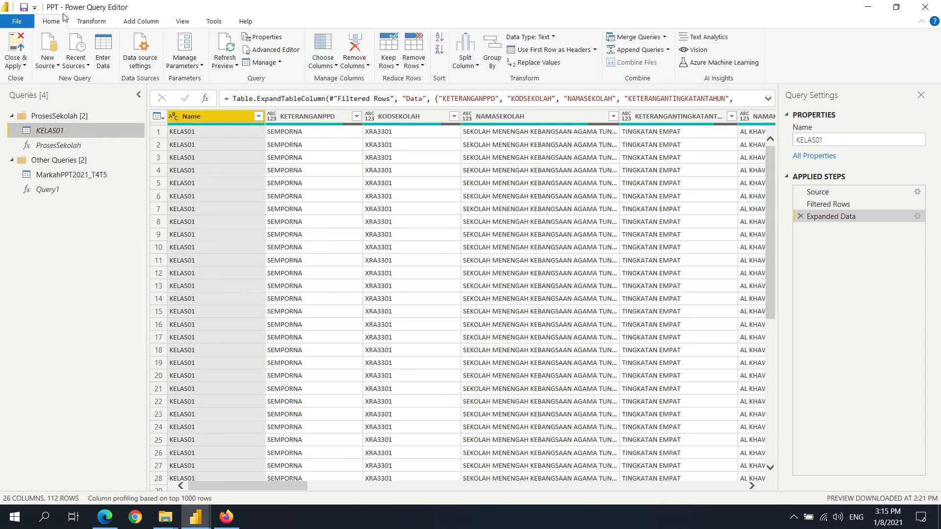
click(11, 62)
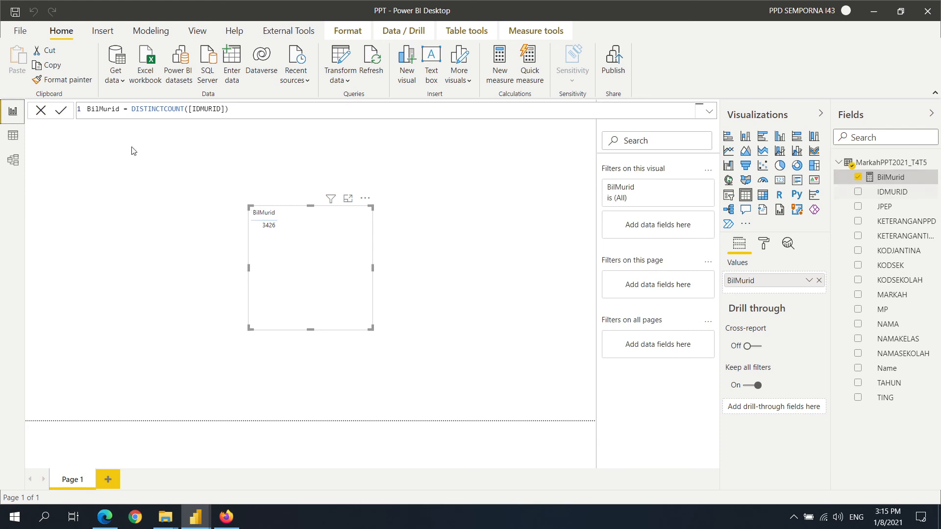
- Rewrite the BilMurid formula as DISTINCTCOUNT(MarkahPPT2021_T4T5[IDMURID]) and shift the table visual slightly across the canvas
click(227, 107)
key(BackSpace)
key(BackSpace)
key(BackSpace)
key(BackSpace)
key(BackSpace)
key(BackSpace)
key(BackSpace)
key(BackSpace)
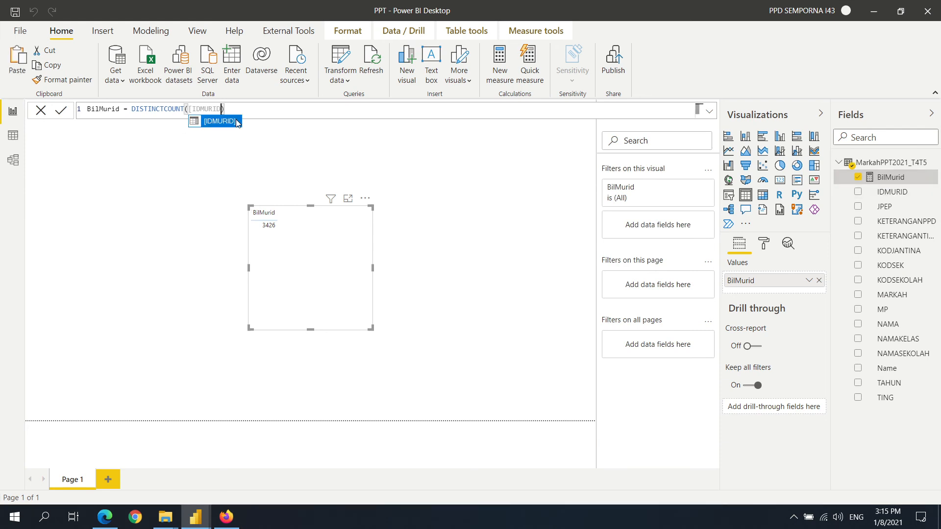
key(BackSpace)
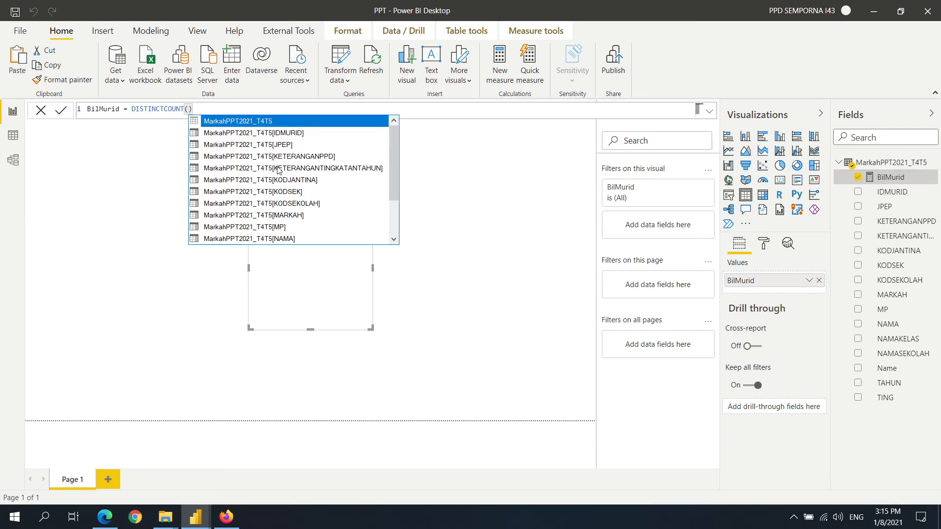
double_click(288, 134)
click(336, 109)
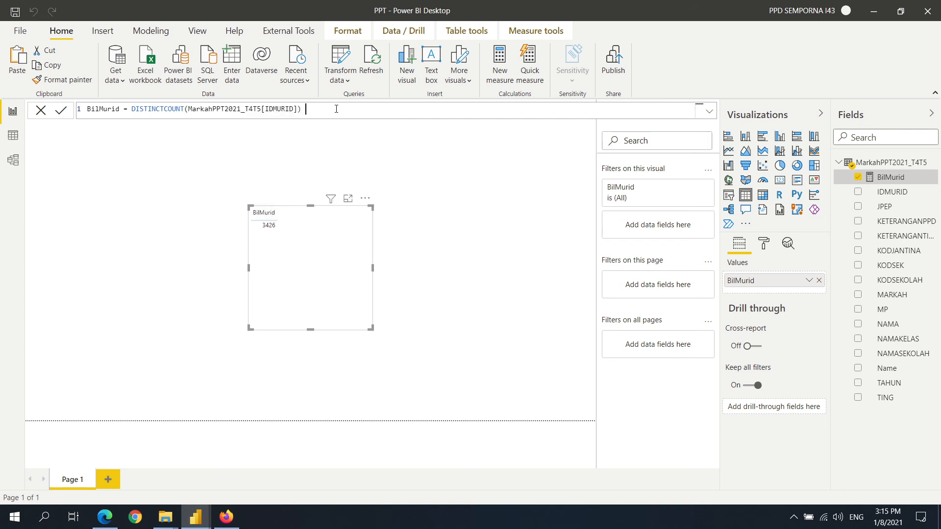
key(Return)
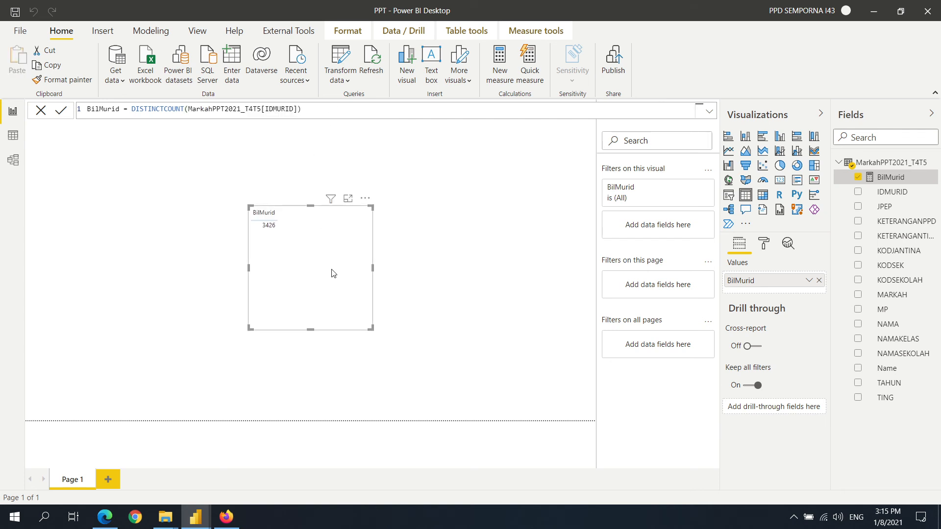
drag(333, 273, 365, 271)
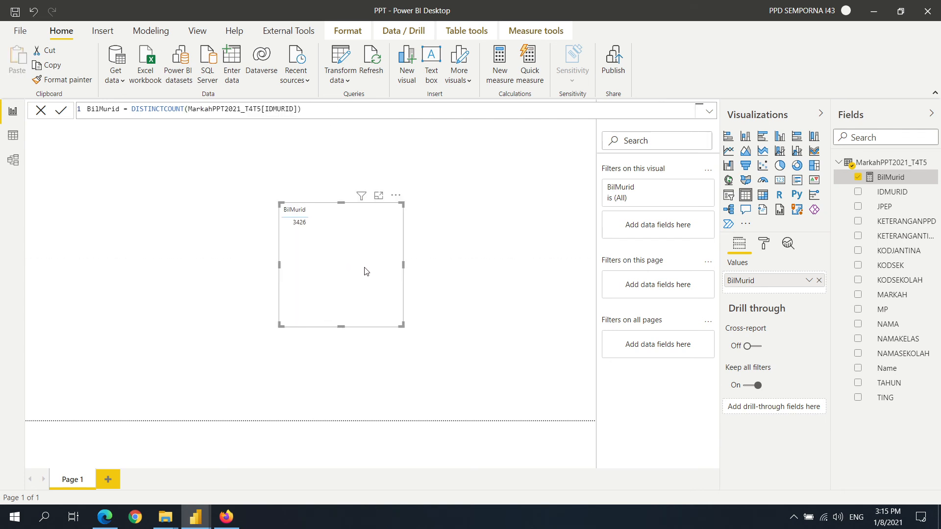
- Compare the BilMurid measure with the distinct IDMURID values in the data of the MarkahPPT2021_T4T5 table
click(889, 177)
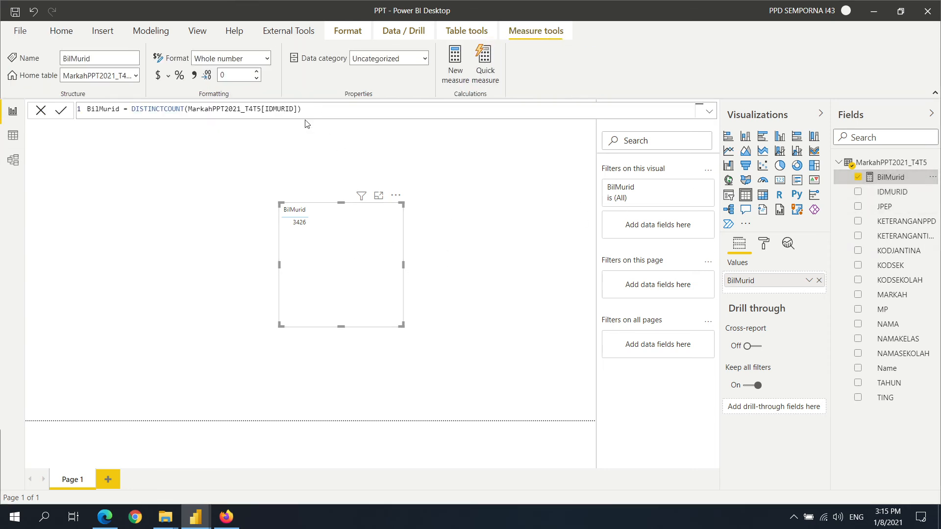
drag(134, 113, 323, 110)
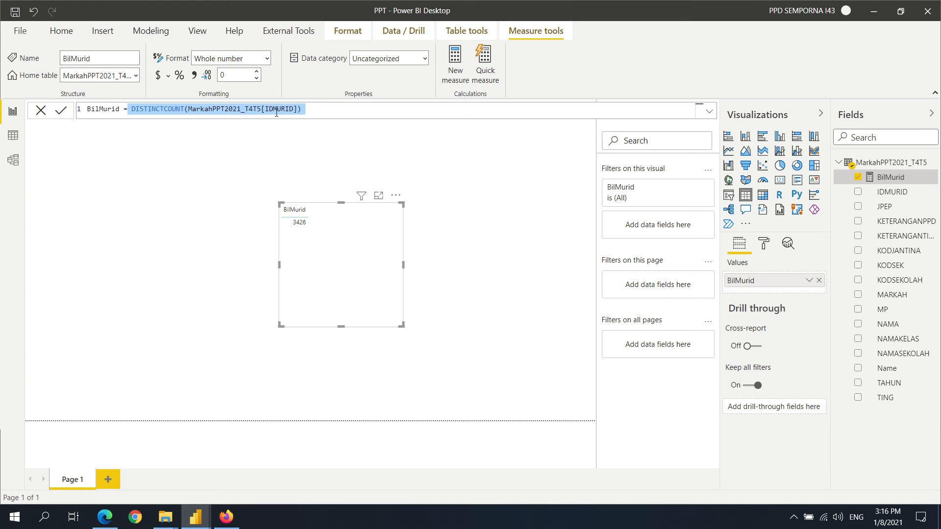
click(13, 136)
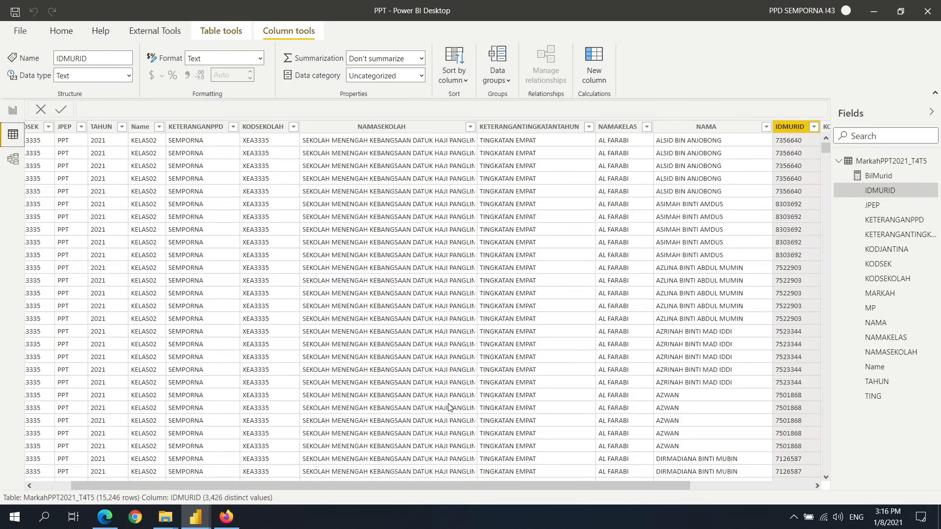
click(9, 117)
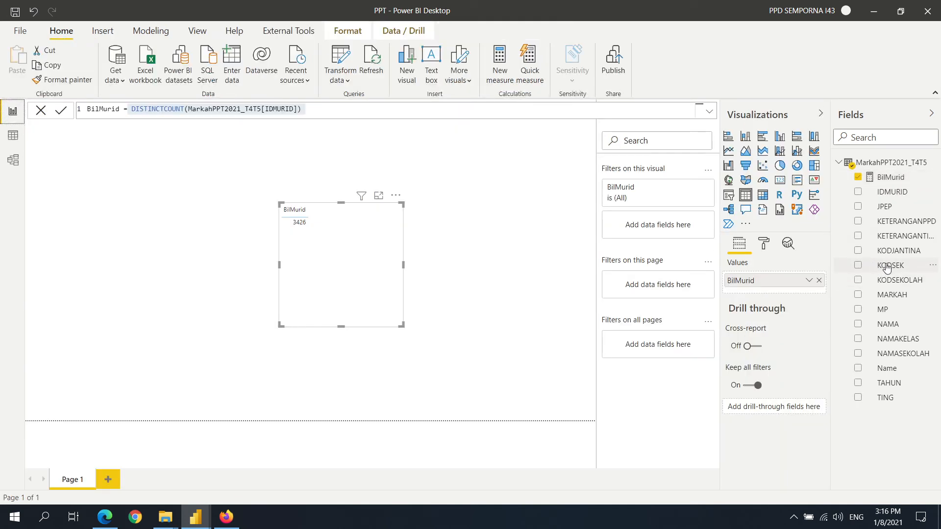
- Break BilMurid down by KODSEK and KETERANGANTINGKATANTAHUN in the table visual, enlarging and repositioning it on the page
drag(888, 267, 757, 280)
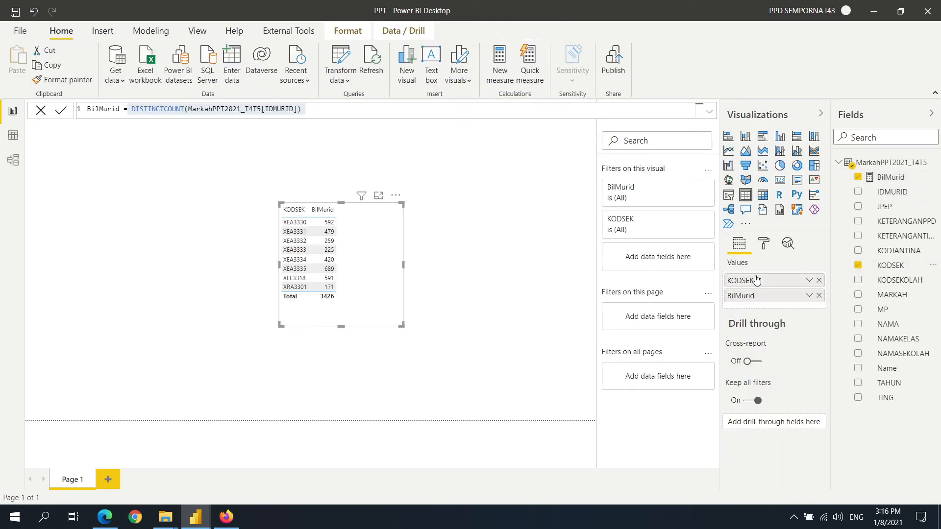
drag(404, 326, 469, 382)
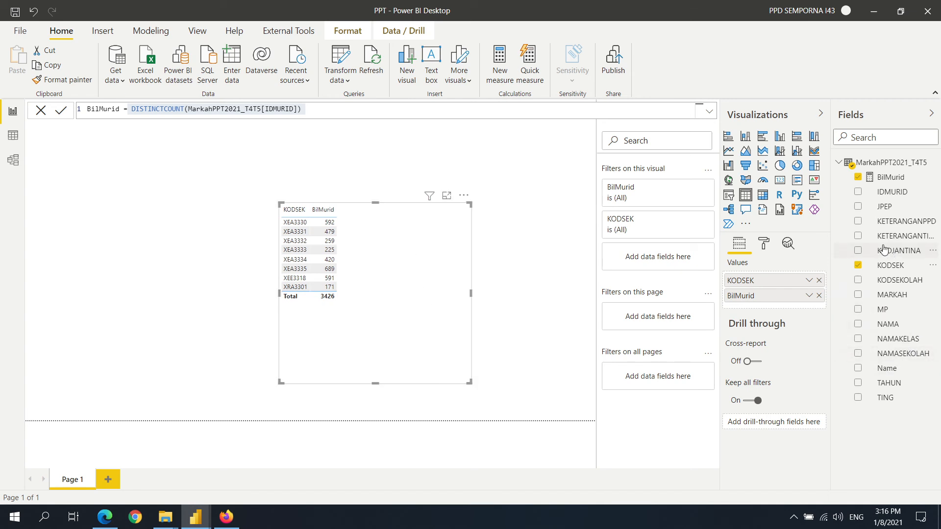
drag(888, 236, 752, 290)
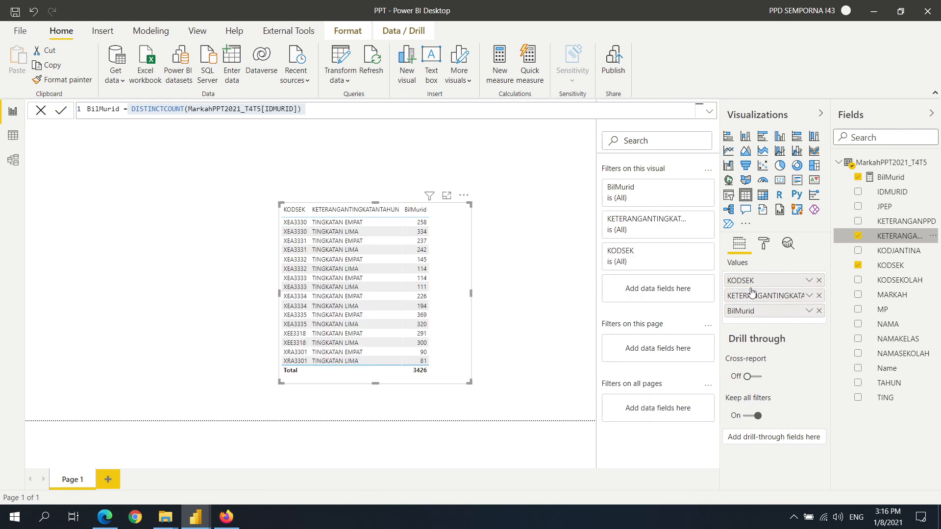
drag(454, 334, 223, 266)
drag(236, 323, 488, 388)
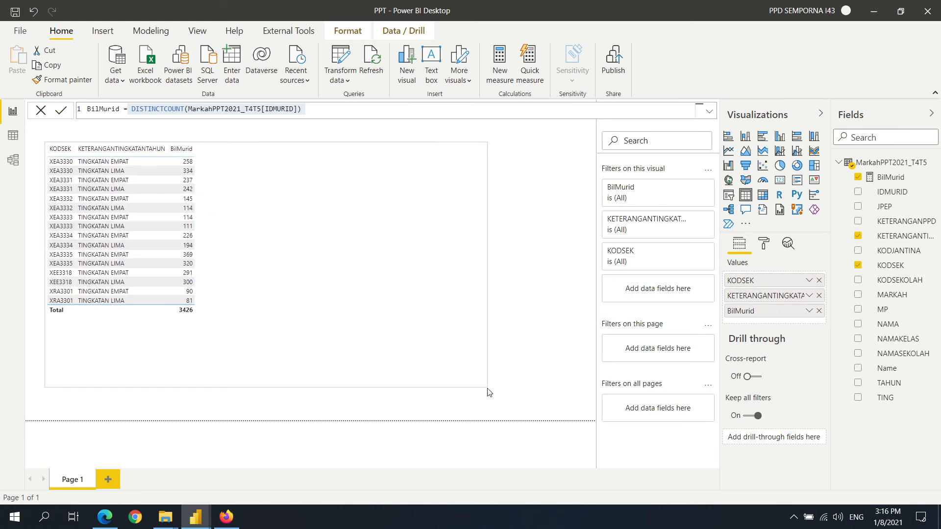
drag(308, 318, 330, 359)
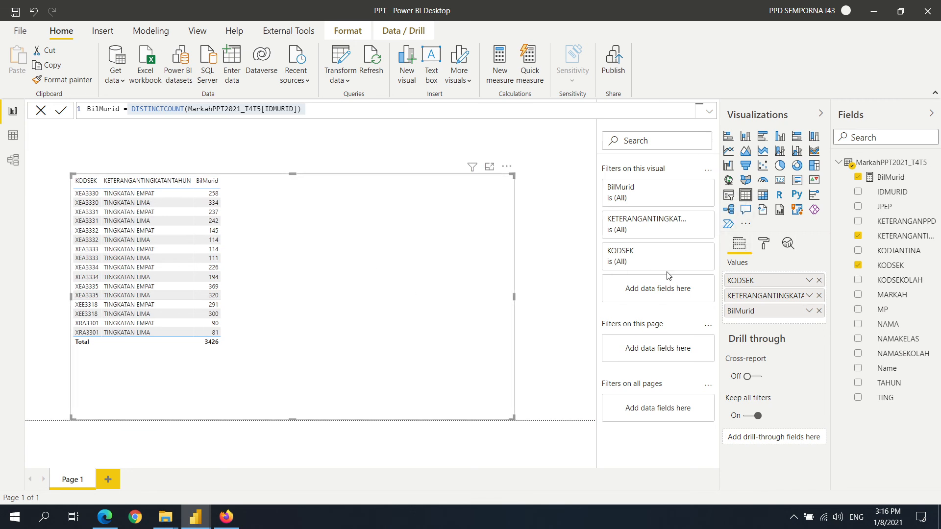
- Convert the table into a matrix with KODSEK as rows, MP as columns and BilMurid as values
click(763, 196)
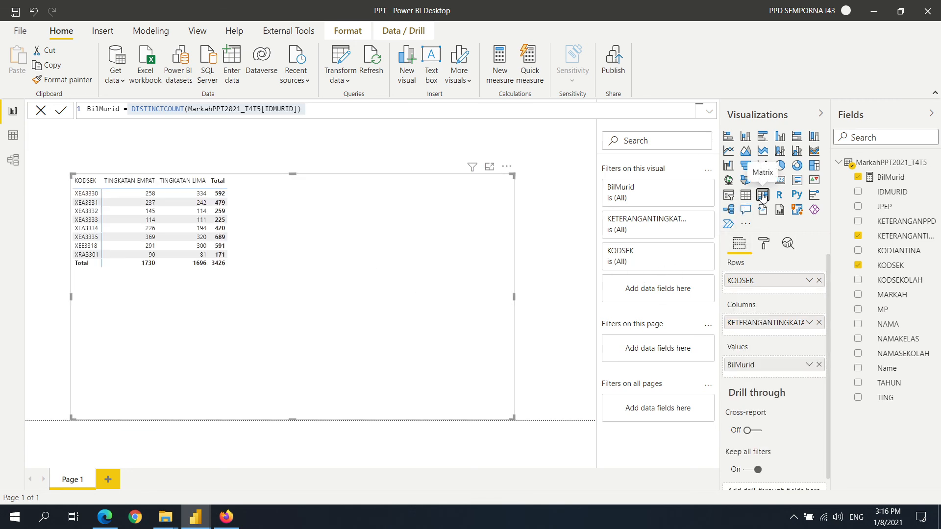
click(819, 364)
click(818, 322)
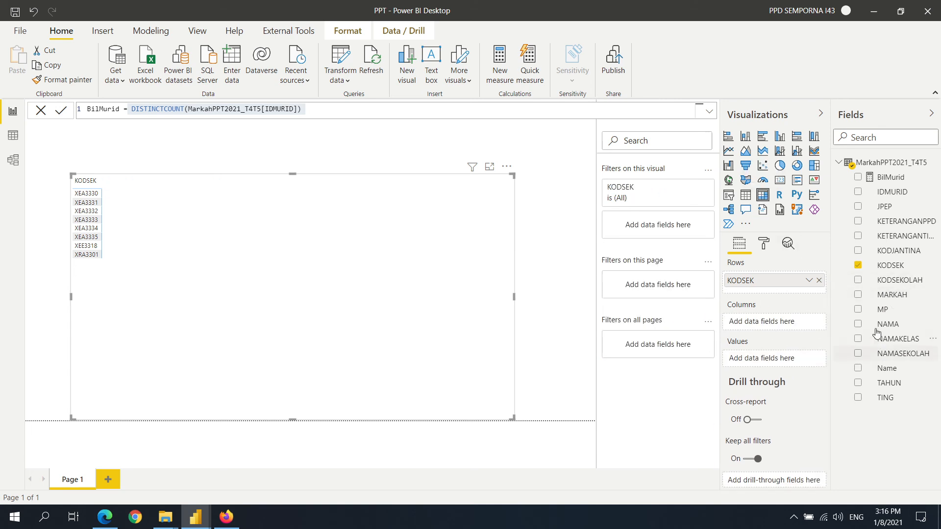
drag(875, 311, 731, 323)
drag(890, 178, 755, 364)
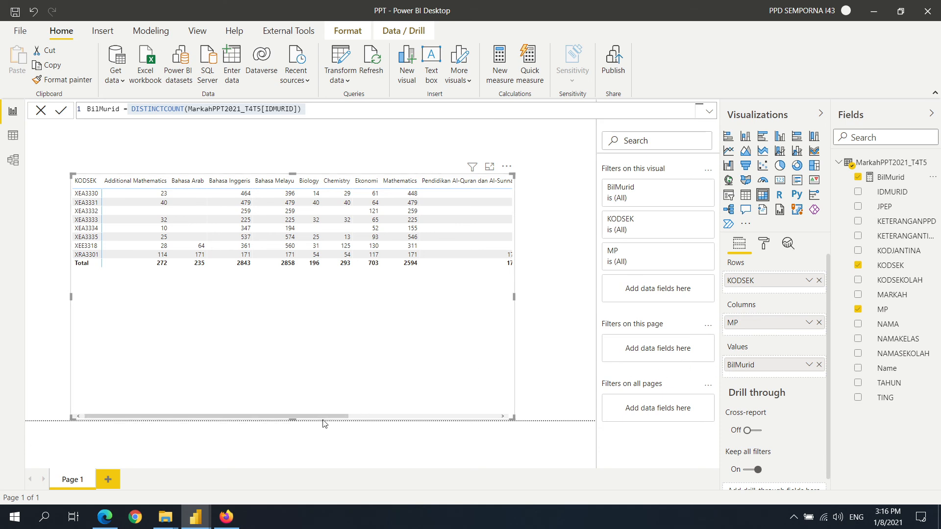
- Fit the KODSEK matrix into the page's upper half and build a matrix below it with MP rows, MARKAH columns and BilMurid values
drag(322, 417, 60, 415)
drag(513, 394, 562, 322)
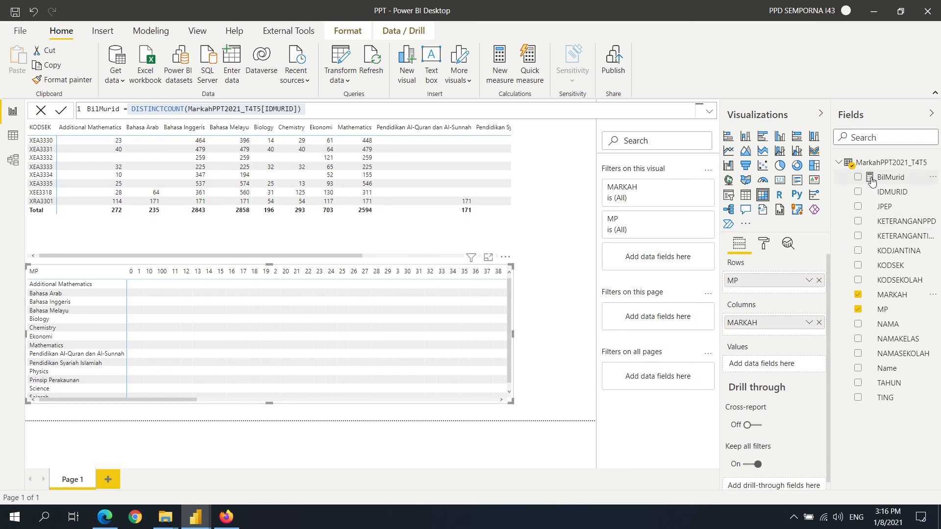
drag(871, 181, 754, 365)
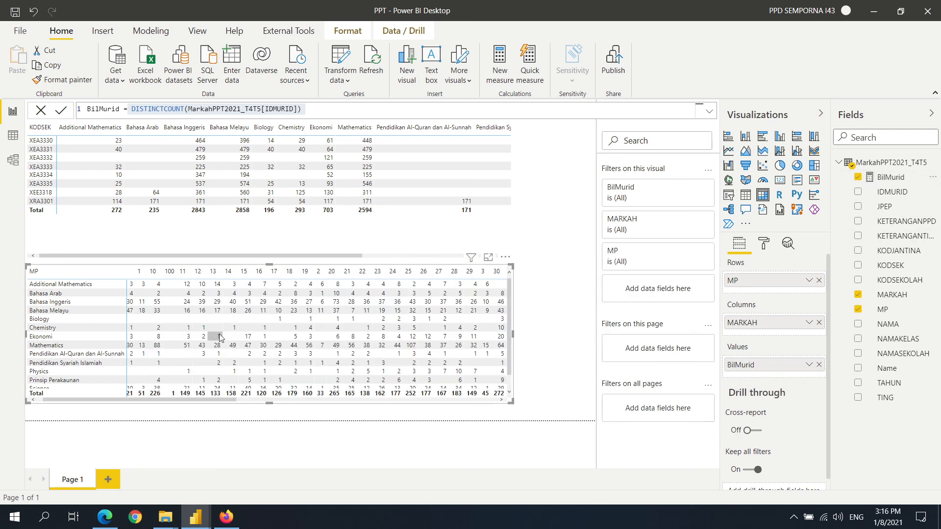
- Test cross-filtering with the Additional Mathematics row, clear it, and narrow both matrices to about the same width
click(69, 286)
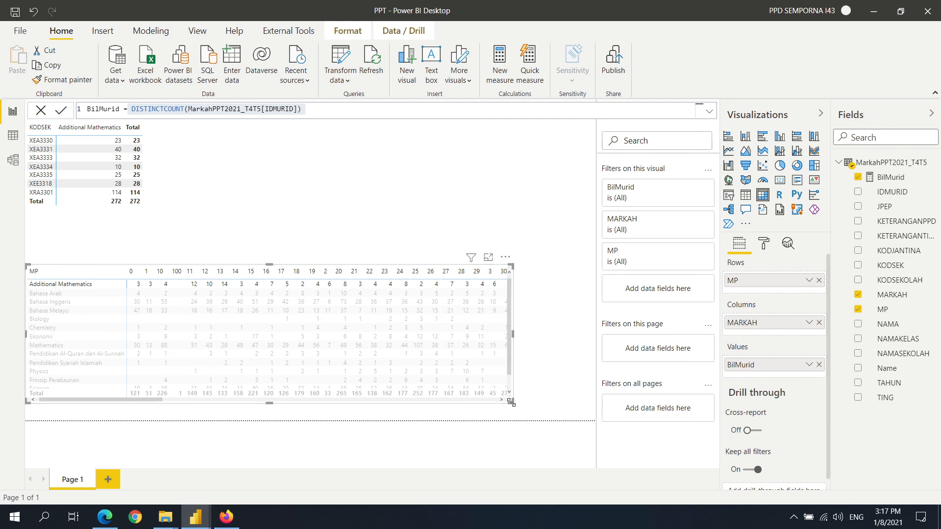
drag(511, 402, 406, 420)
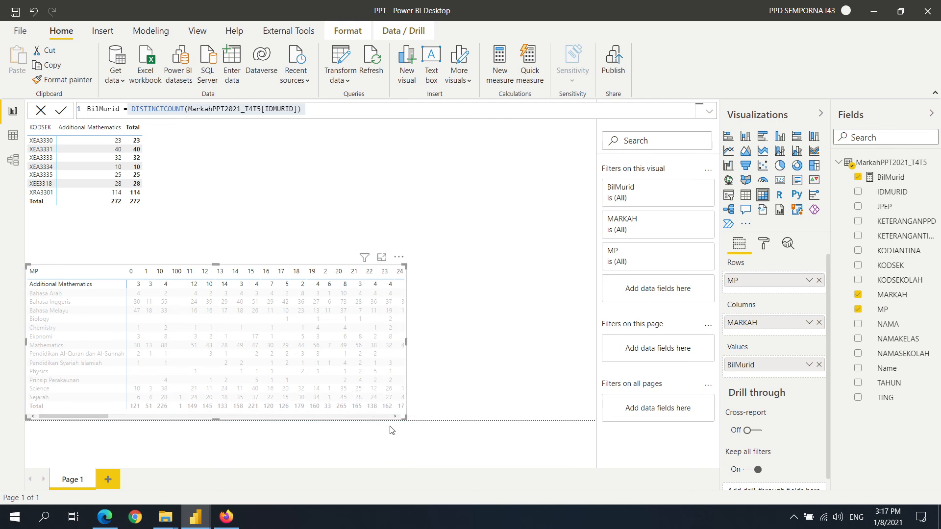
click(502, 313)
click(411, 216)
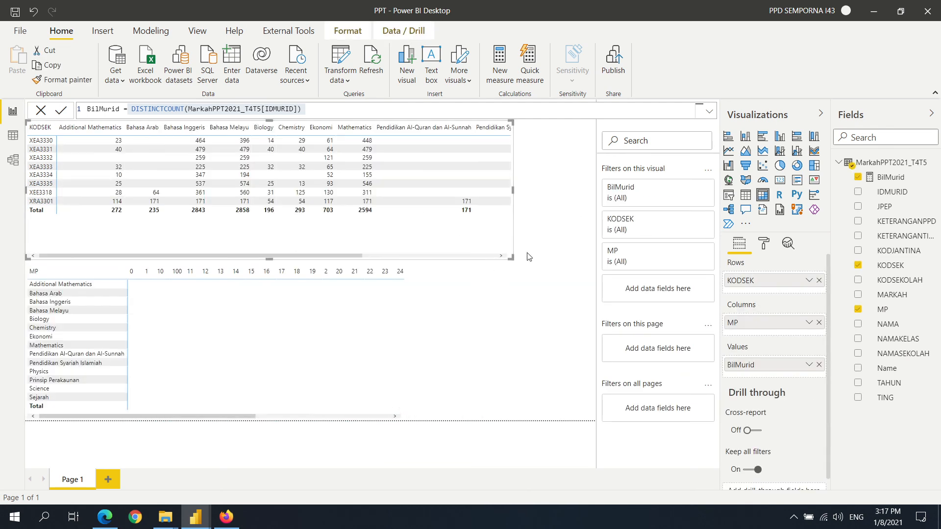
click(428, 310)
click(496, 244)
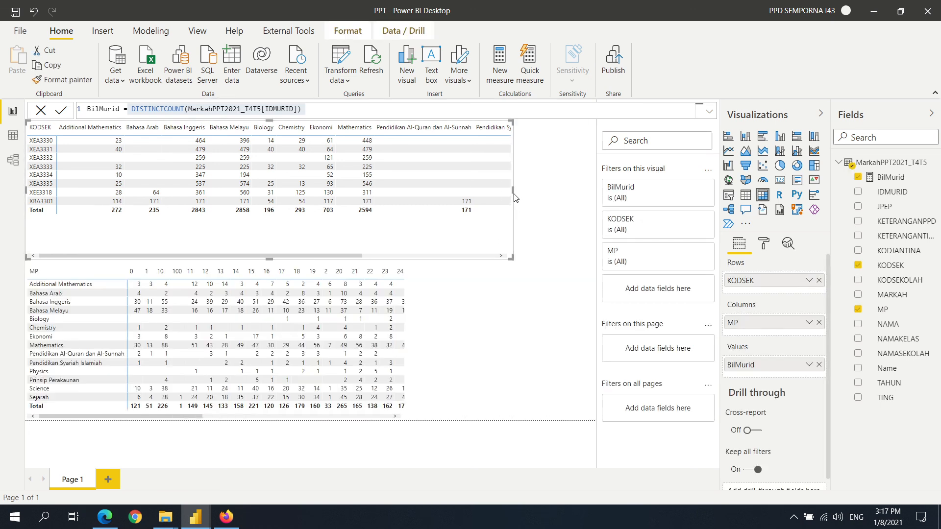
drag(514, 197, 412, 198)
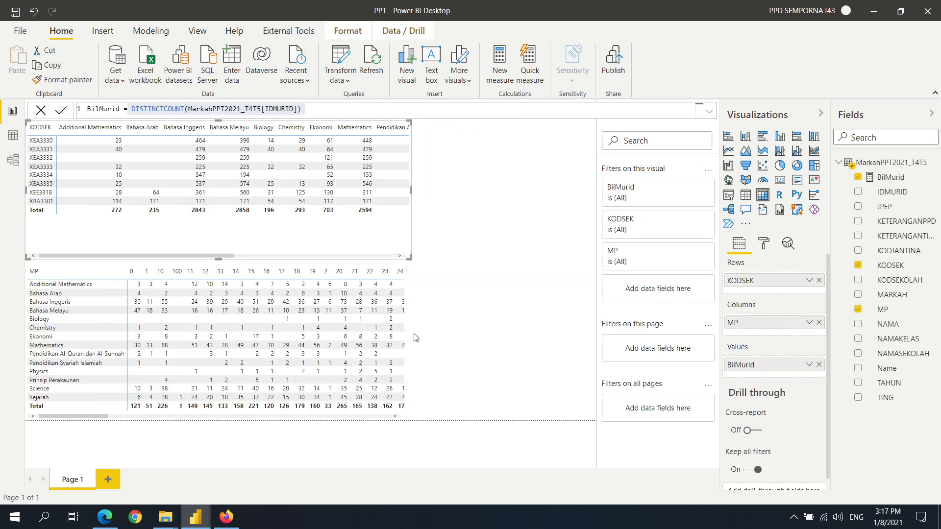
- Add a table visual beside the MP and MARKAH matrix listing the IDMURID and NAMA fields
click(556, 229)
click(745, 194)
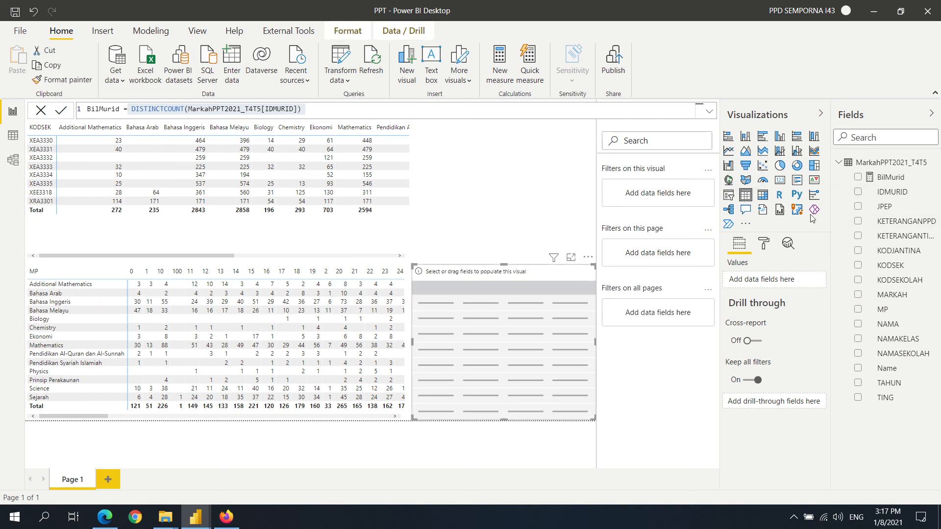
click(857, 192)
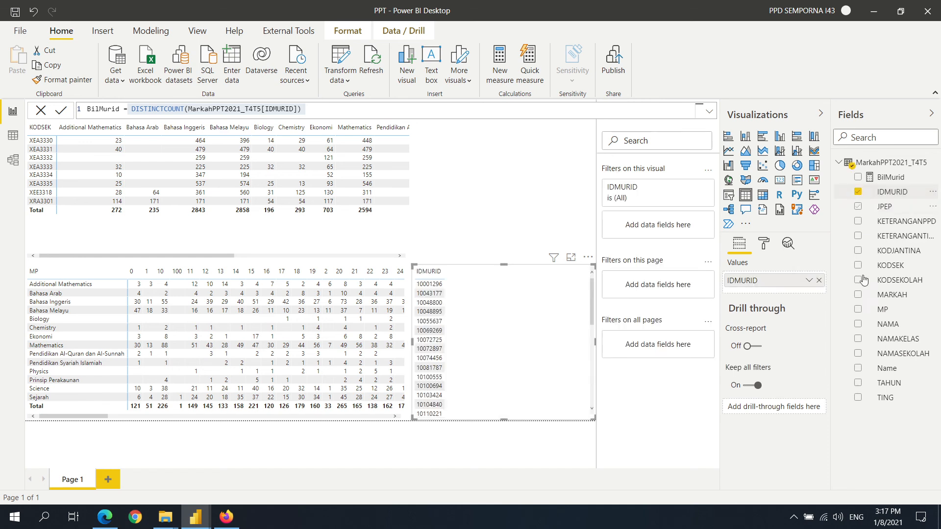
click(857, 325)
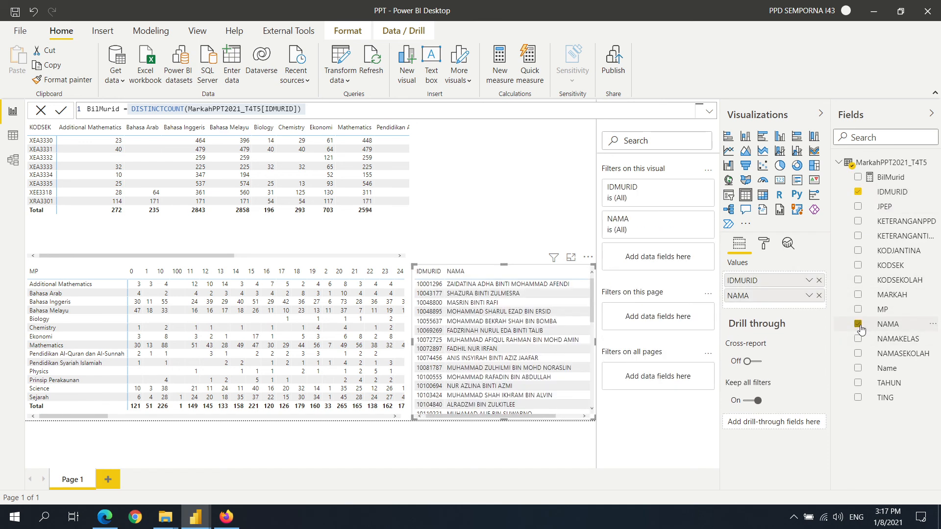
- Add the MP and MARKAH fields to the student list table and extend the table up to near the page's top
click(857, 310)
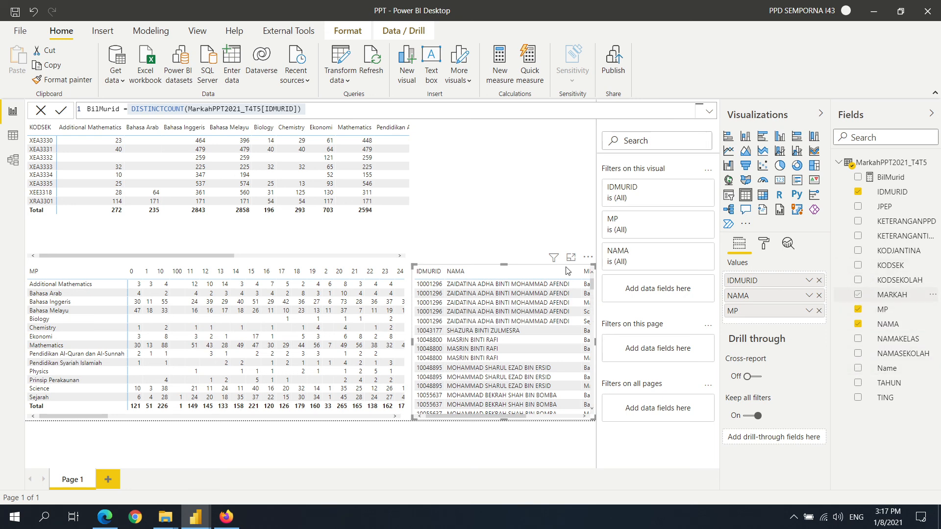
drag(413, 266, 413, 140)
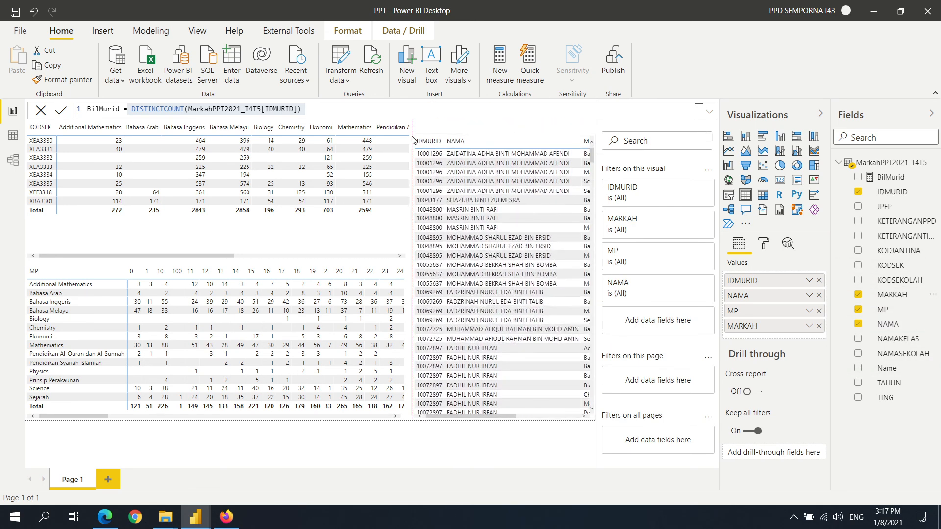
- Shrink the KODSEK matrix, narrow the MP matrix to similar width, and widen the student table into the freed space
click(409, 248)
drag(411, 259, 347, 230)
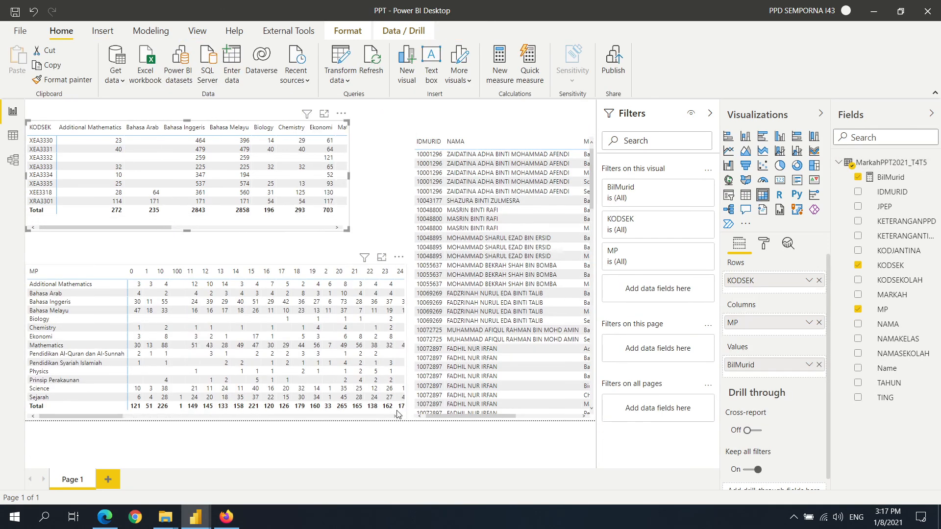
key(ctrl+a)
drag(407, 341, 358, 348)
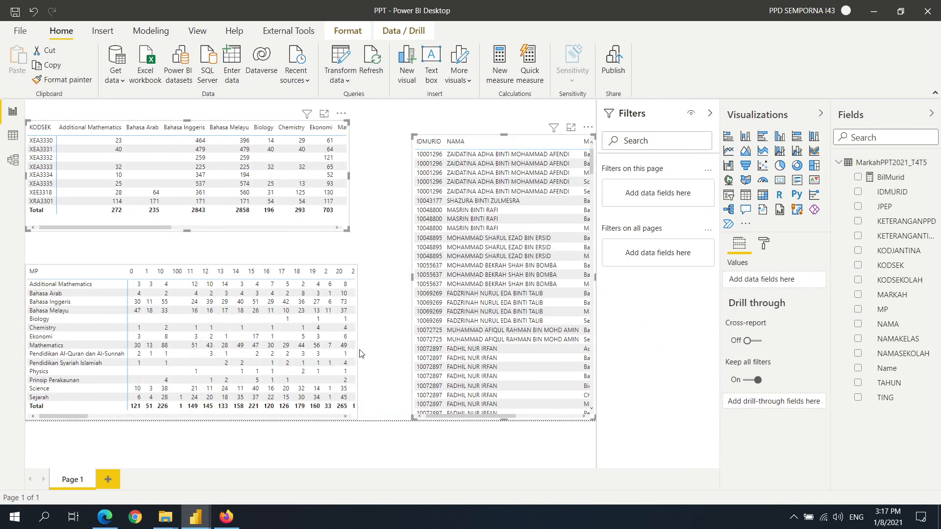
drag(382, 124, 371, 121)
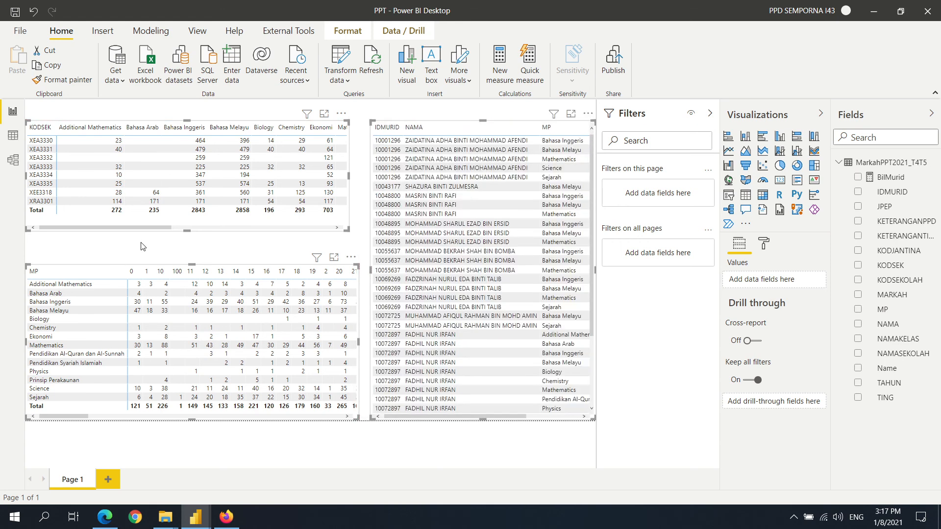
click(136, 252)
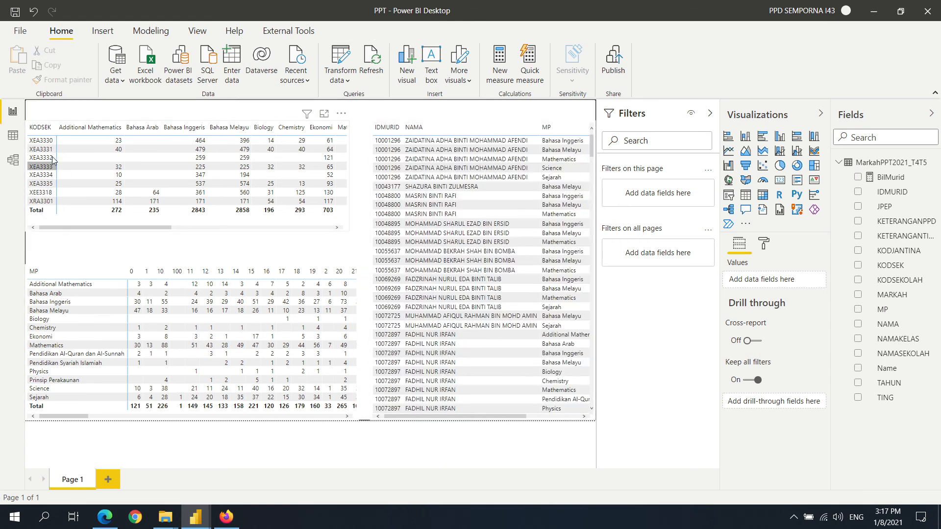
- Test cross-filtering by selecting school XEA3330 and the MP matrix's Additional Mathematics cell for mark 80
click(39, 142)
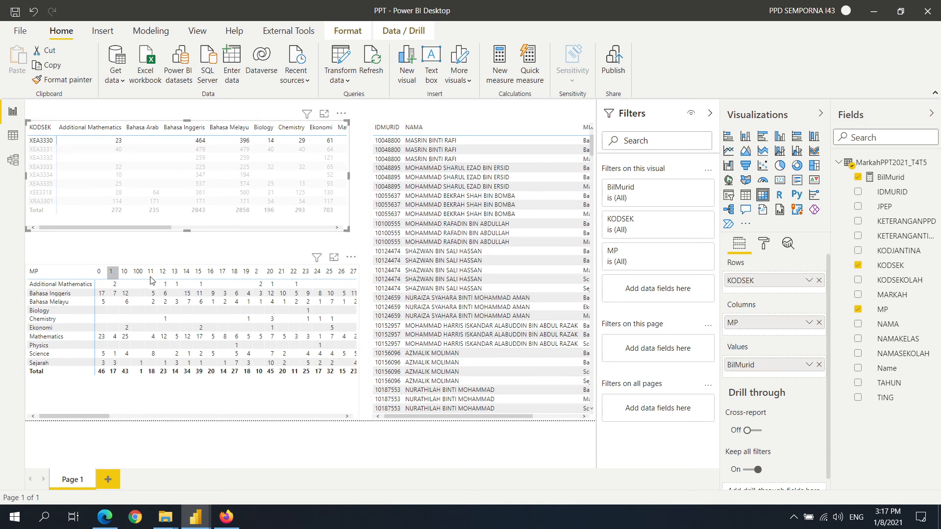
drag(112, 416, 355, 416)
click(166, 271)
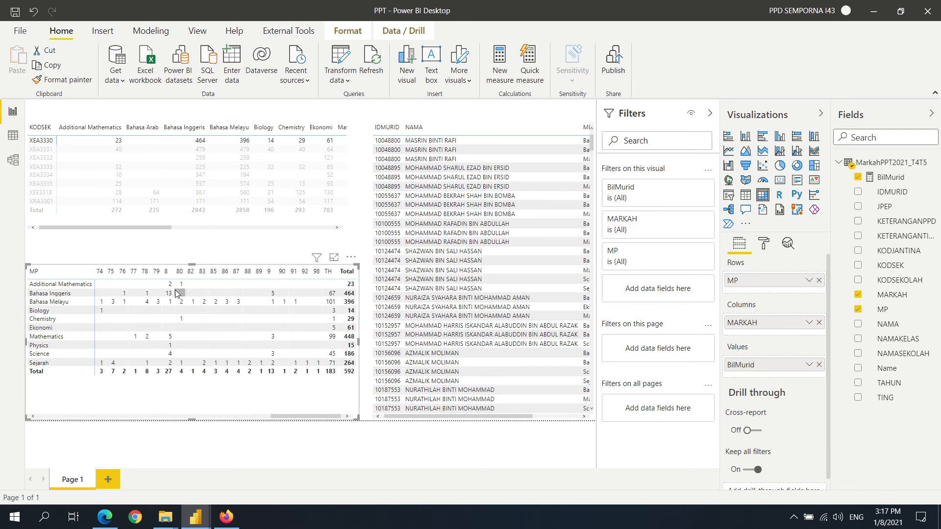
click(179, 285)
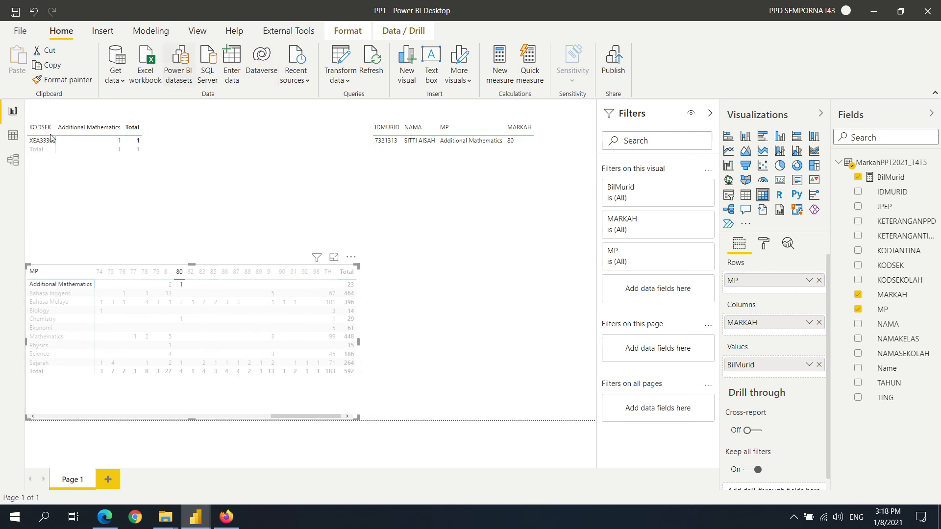
- View the MarkahPPT2021_T4T5 table's data rows and its layout in the data model
click(13, 135)
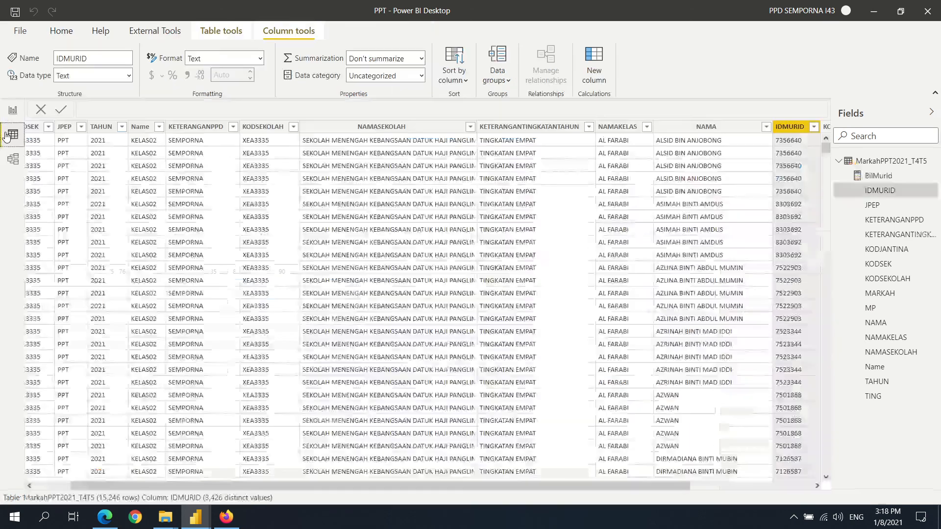
click(10, 163)
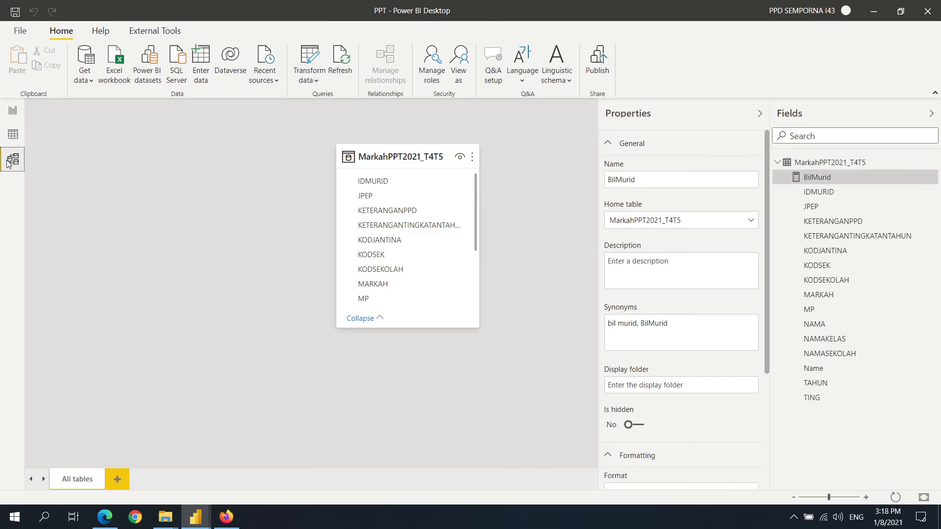